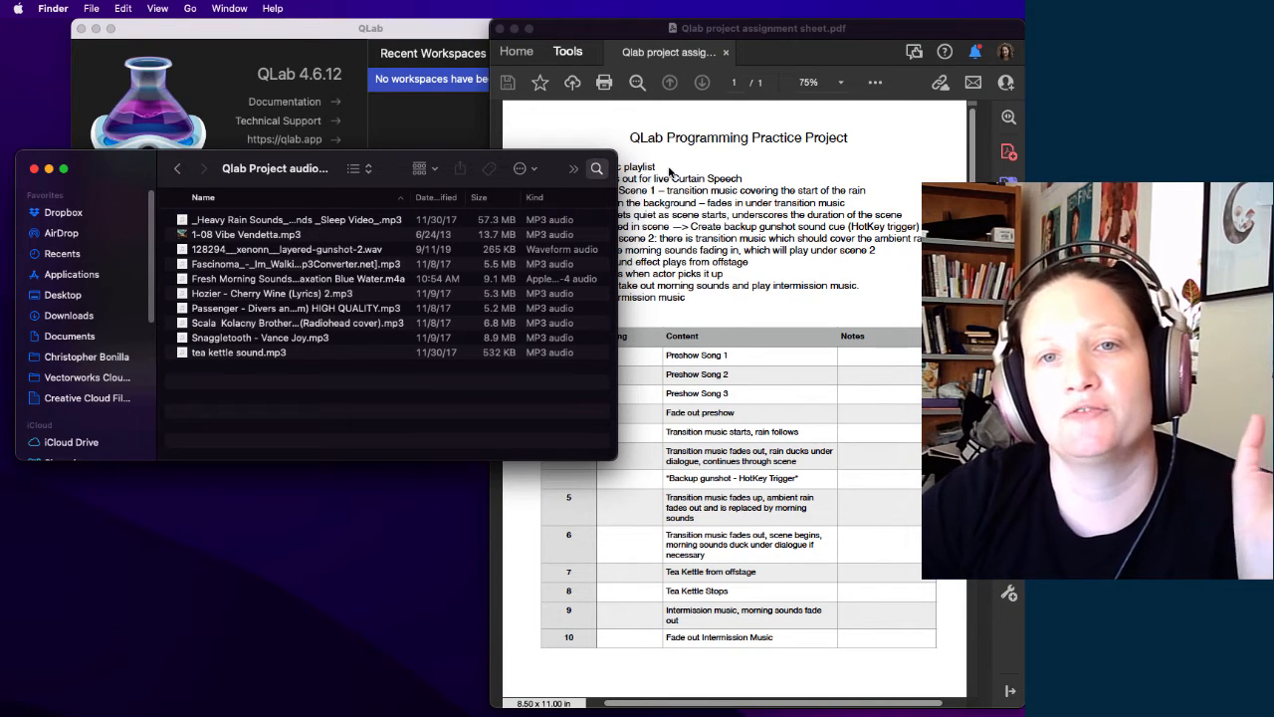
Step: Review the cue list in the assignment sheet and return to the project's audio files folder
click(797, 151)
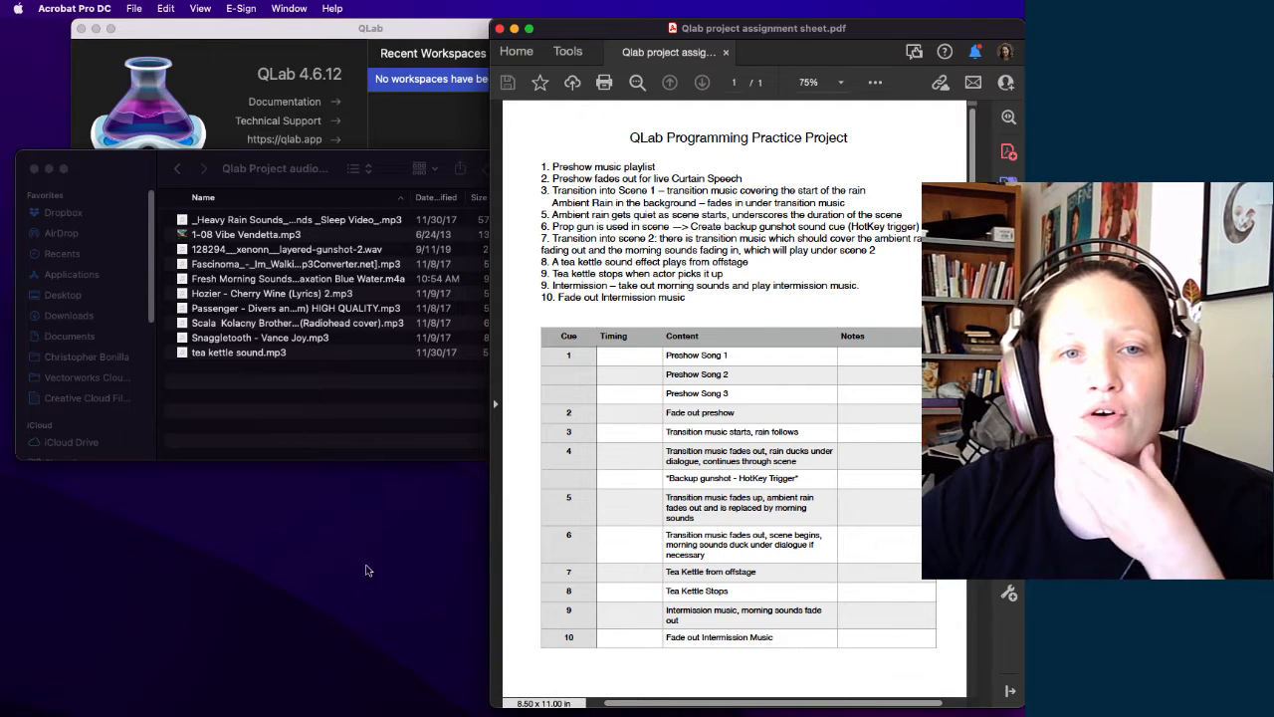
click(134, 168)
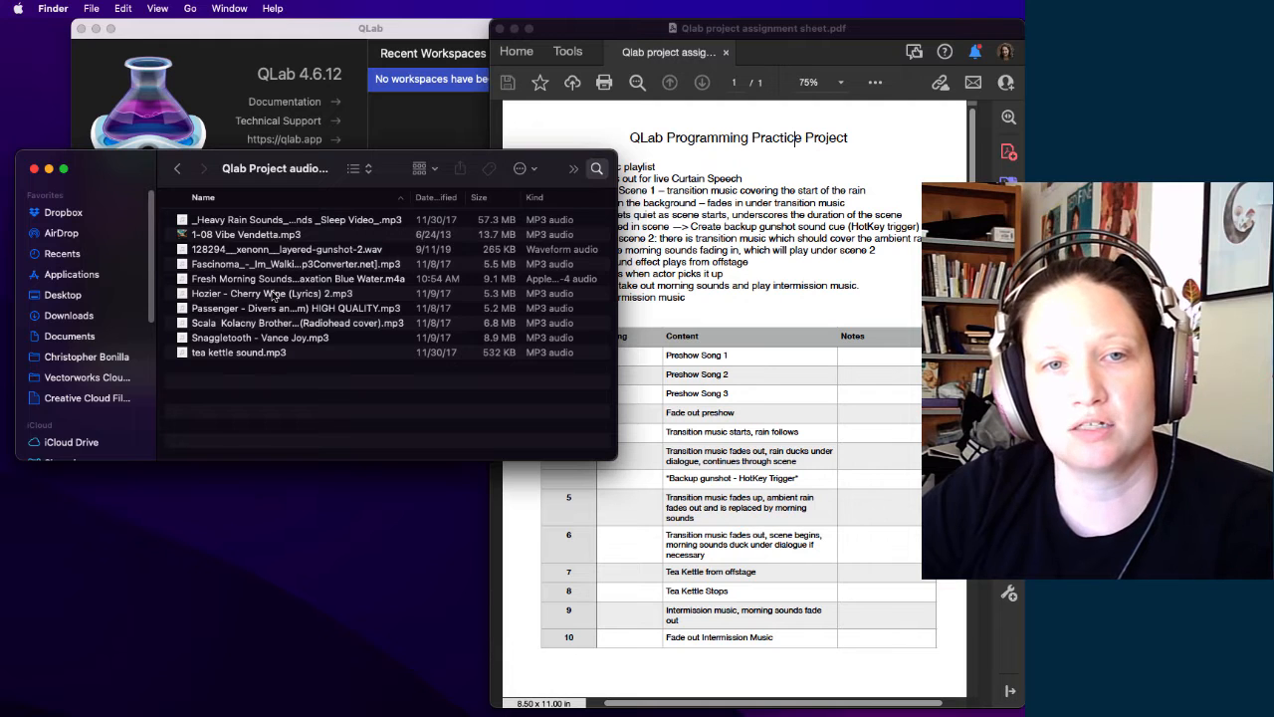
click(248, 237)
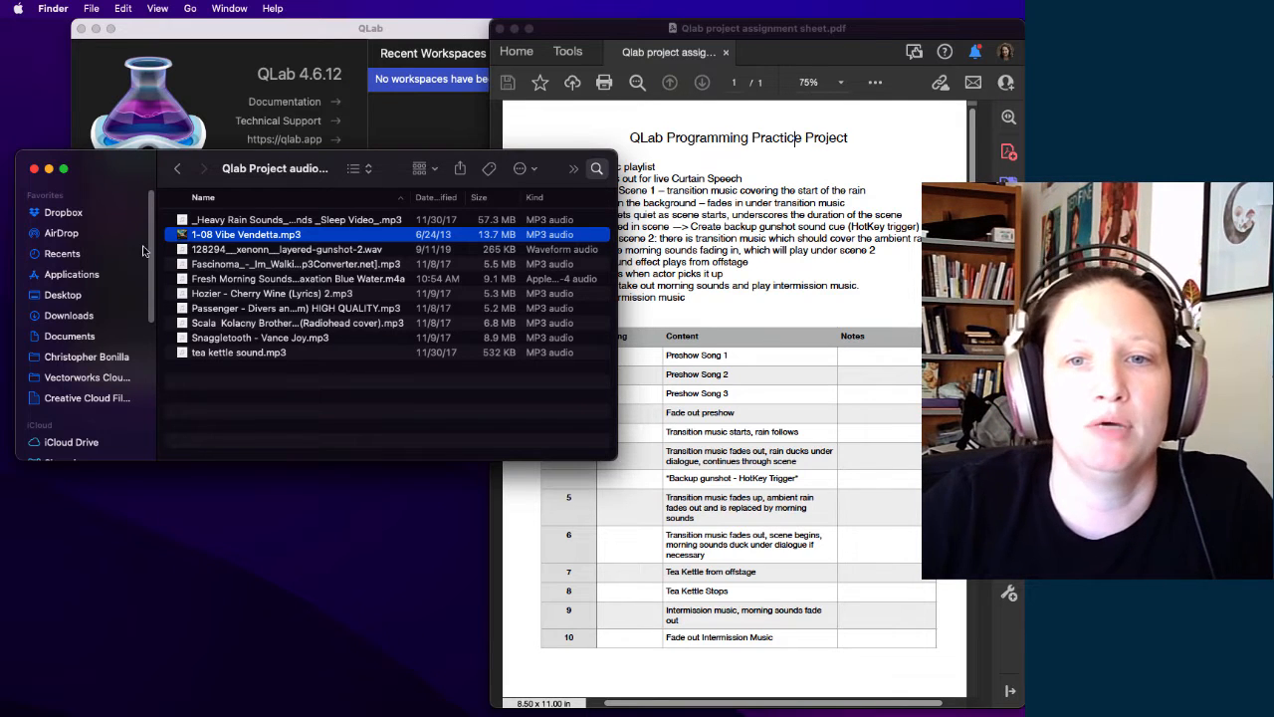
Step: Rename the heavy rain sounds MP3 as 3 Rain, with its cue number in front
click(231, 221)
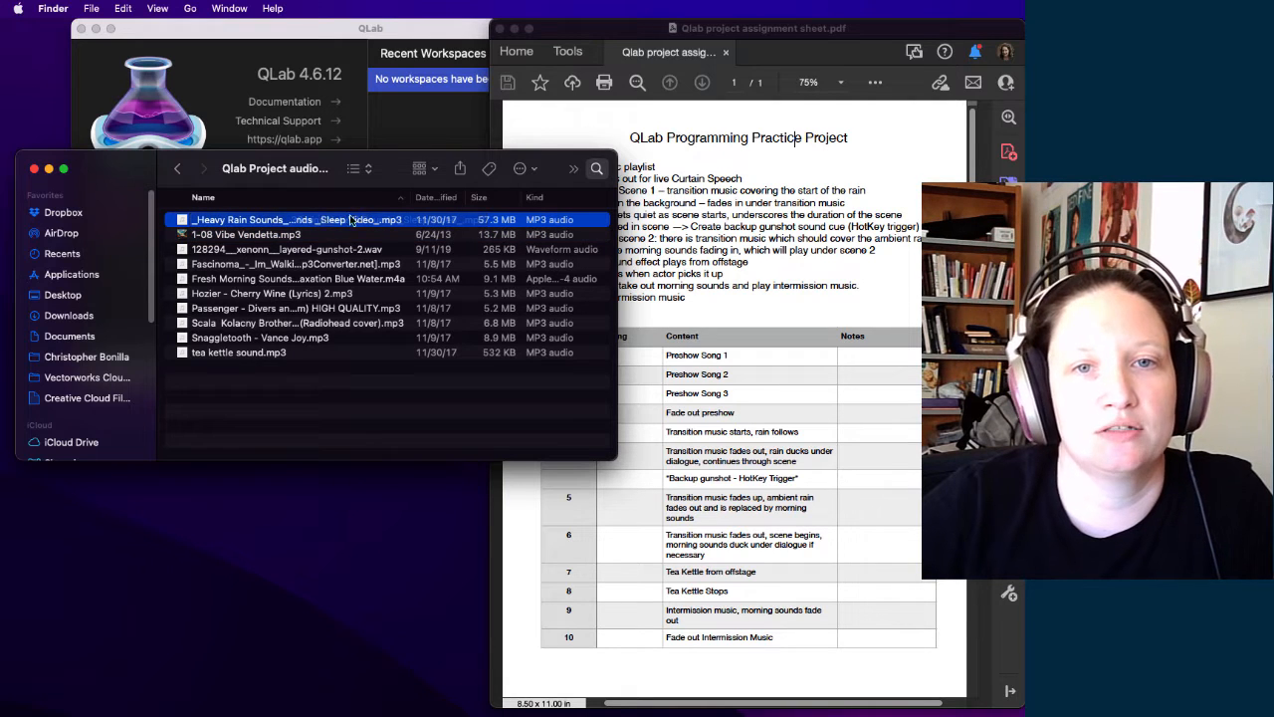
key(Return)
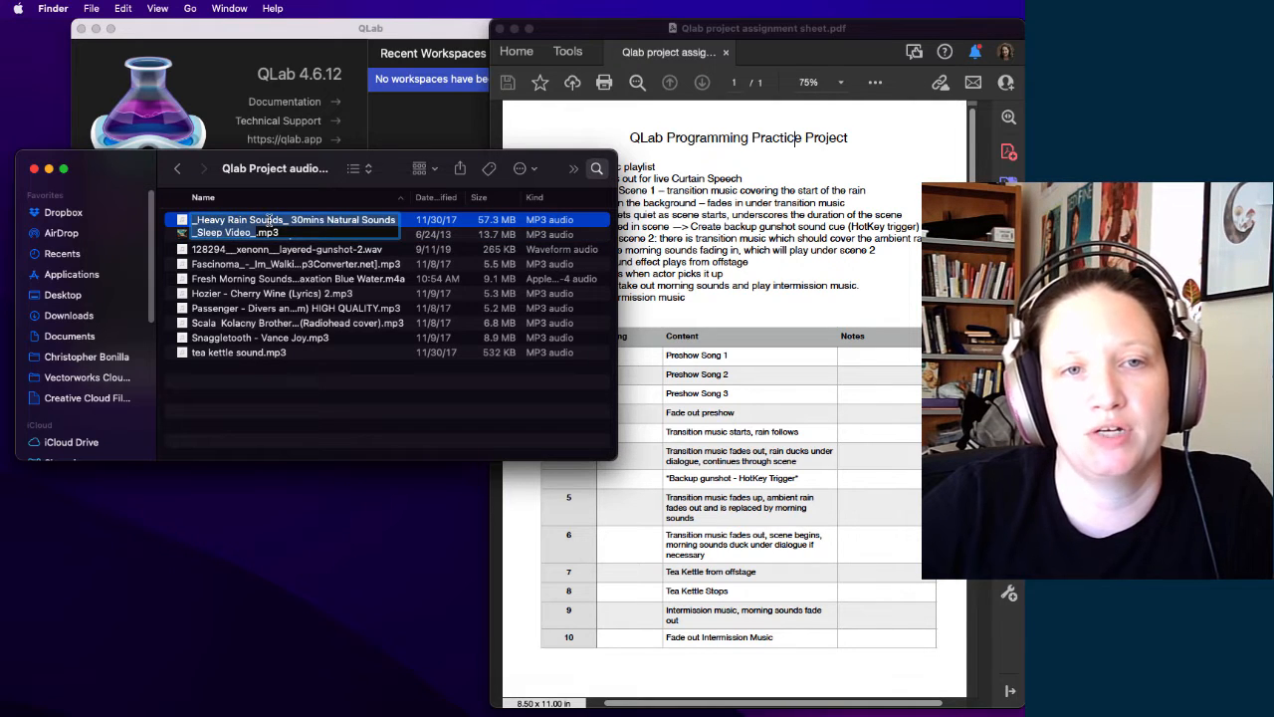
text(Rain)
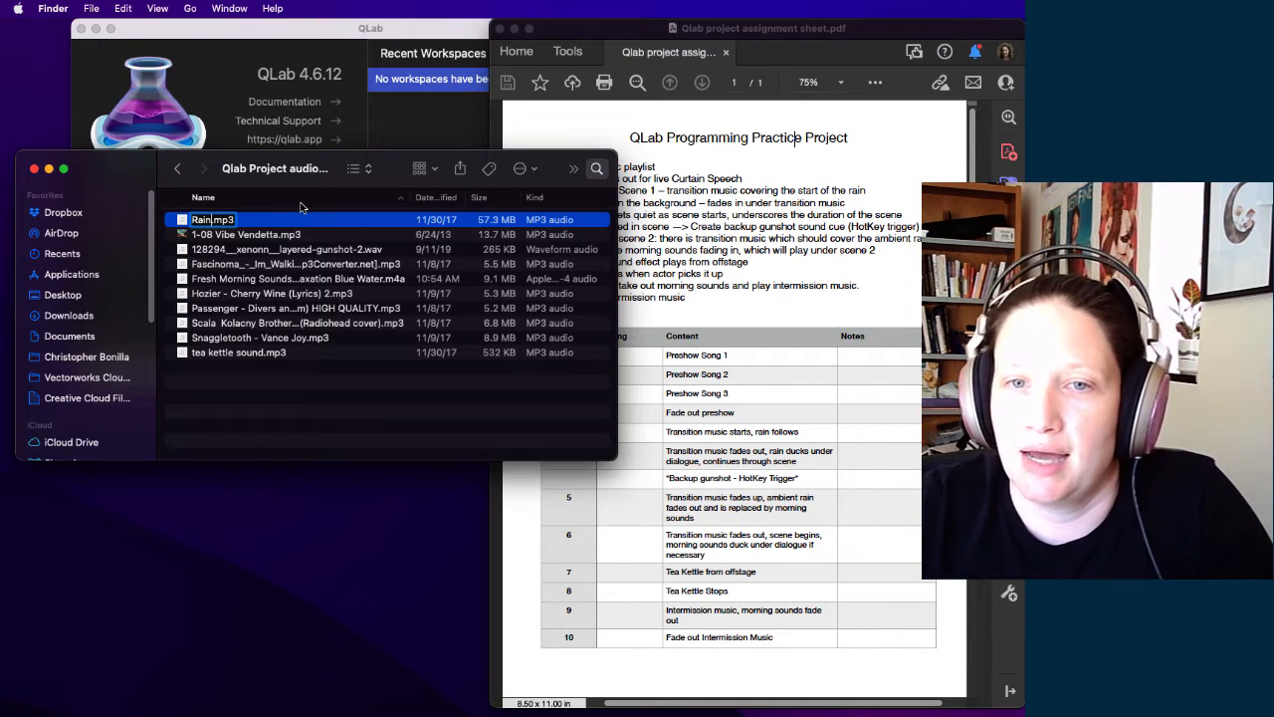
drag(143, 168, 263, 187)
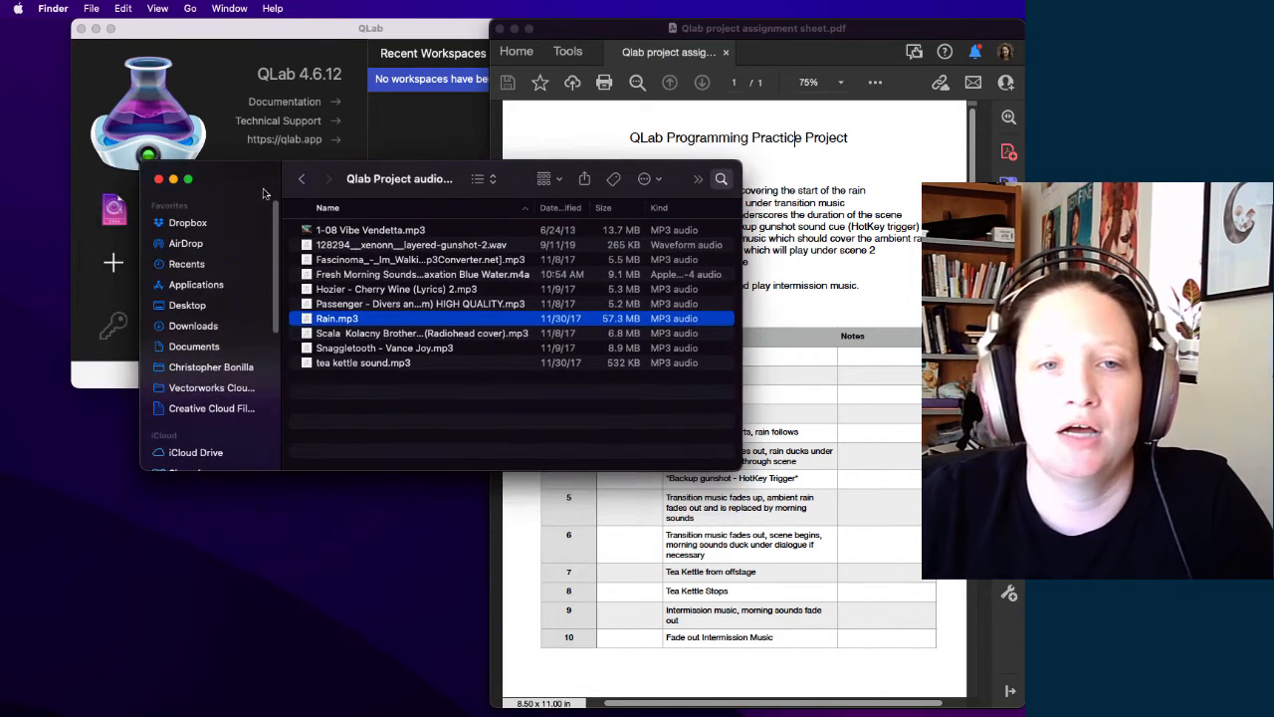
click(320, 320)
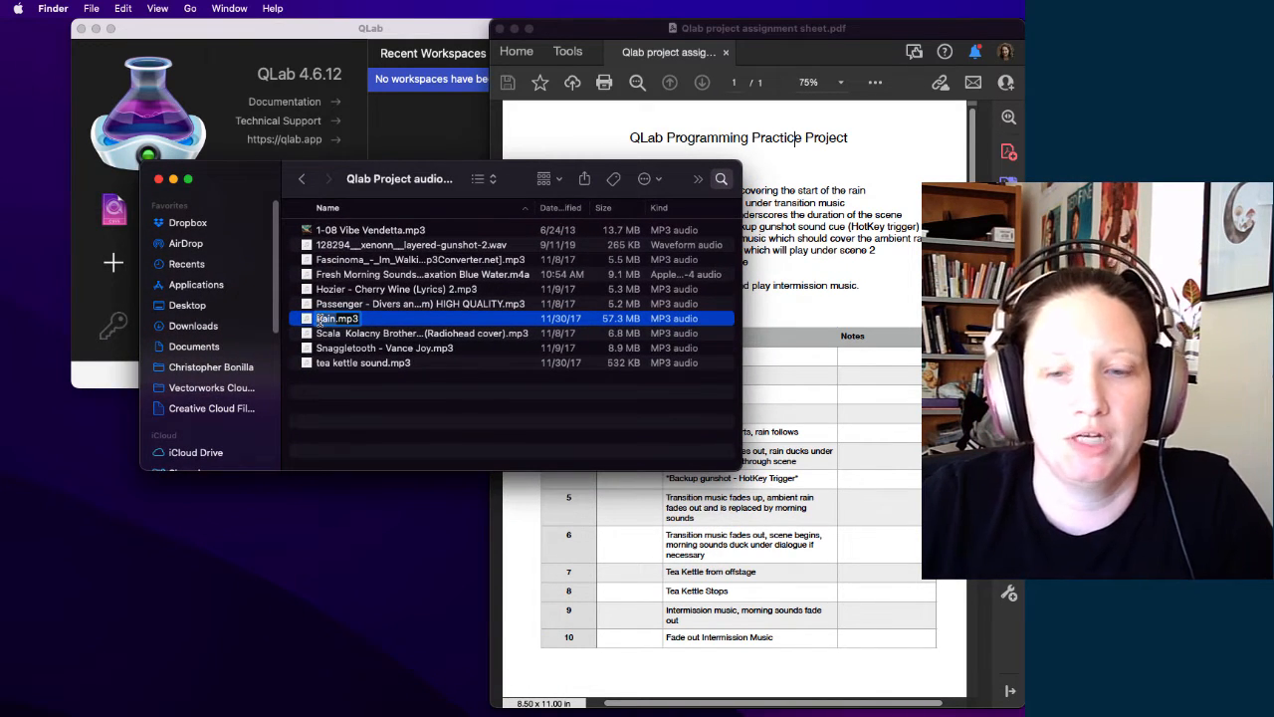
key(Left)
text(3)
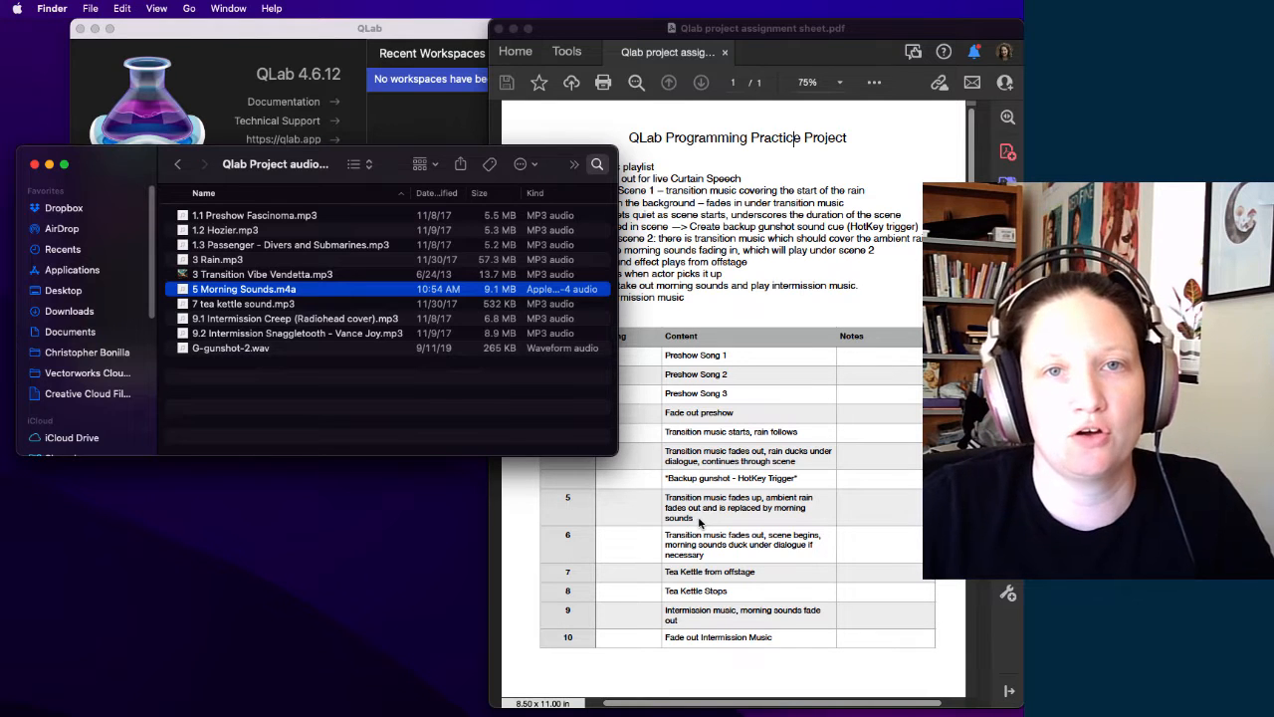
Step: Switch to QLab and create a new blank workspace, moving its cue list window fully into view
click(246, 72)
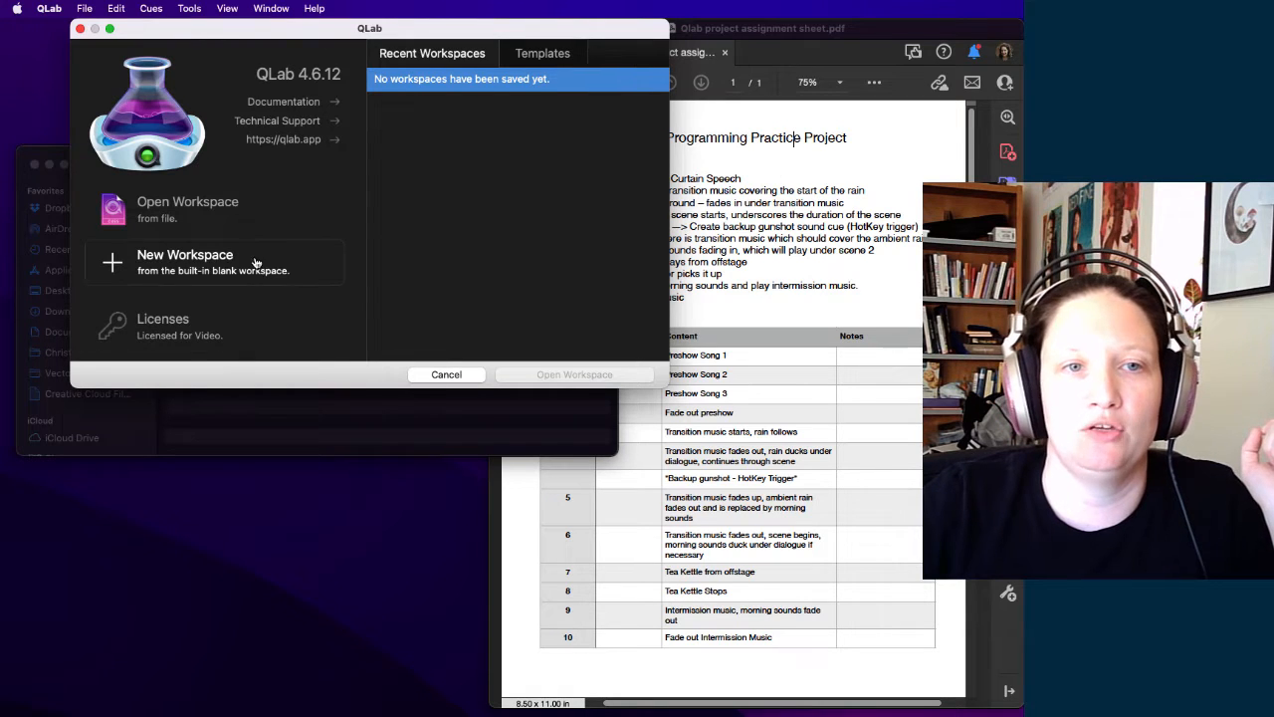
click(177, 276)
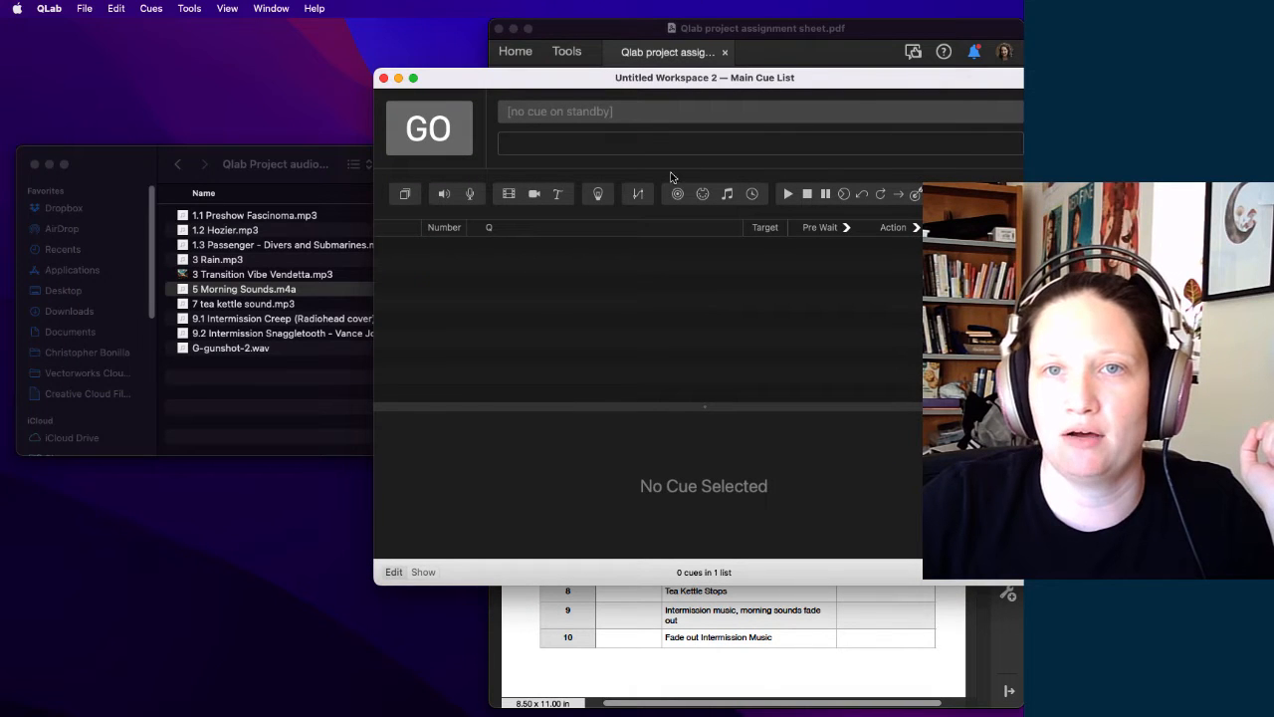
drag(864, 83, 514, 35)
Step: Save the workspace in the desktop folder Qlab Assignment, naming it with the author's first name followed by "Pretend Play Qlab Project"
click(85, 8)
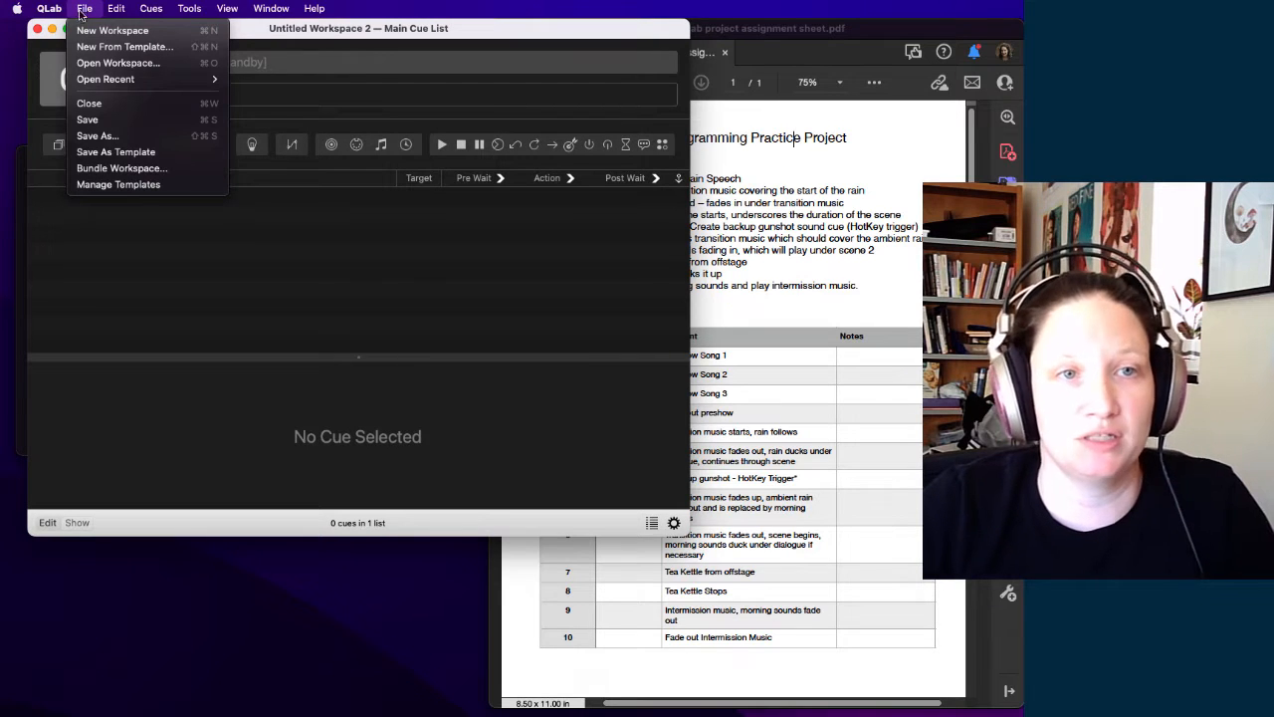
click(110, 136)
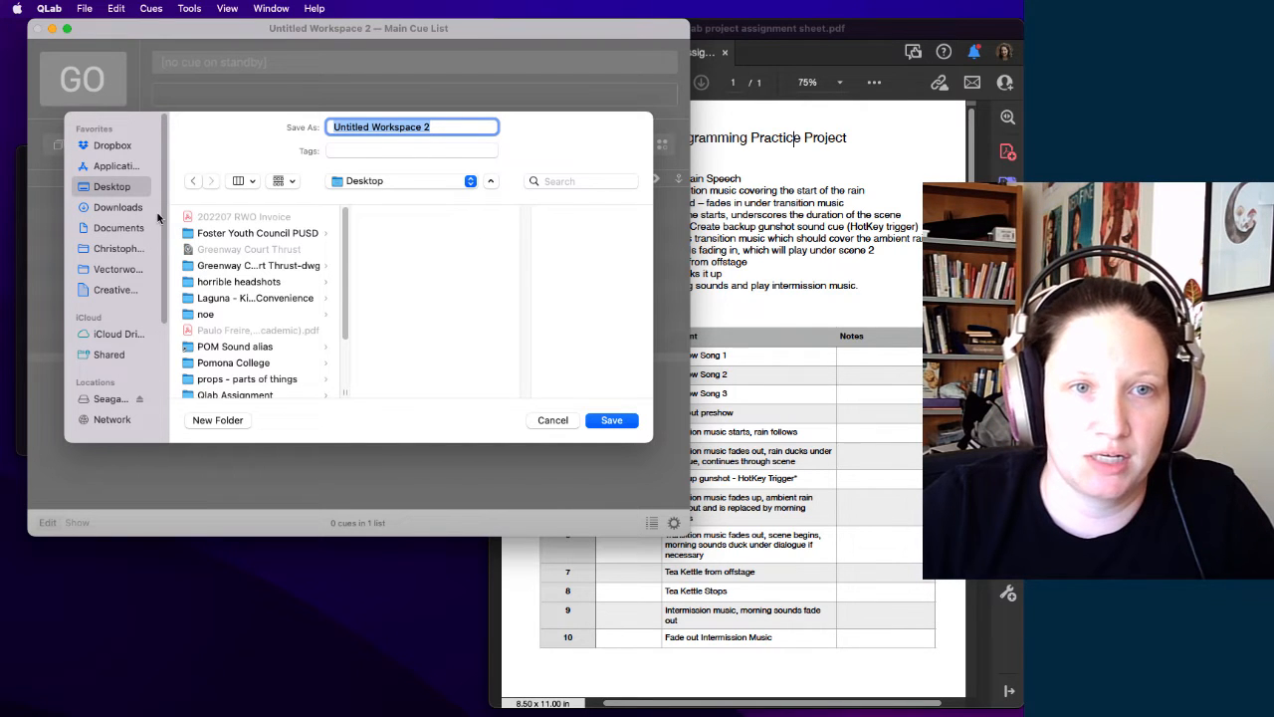
scroll(261, 306, down, 3)
click(257, 287)
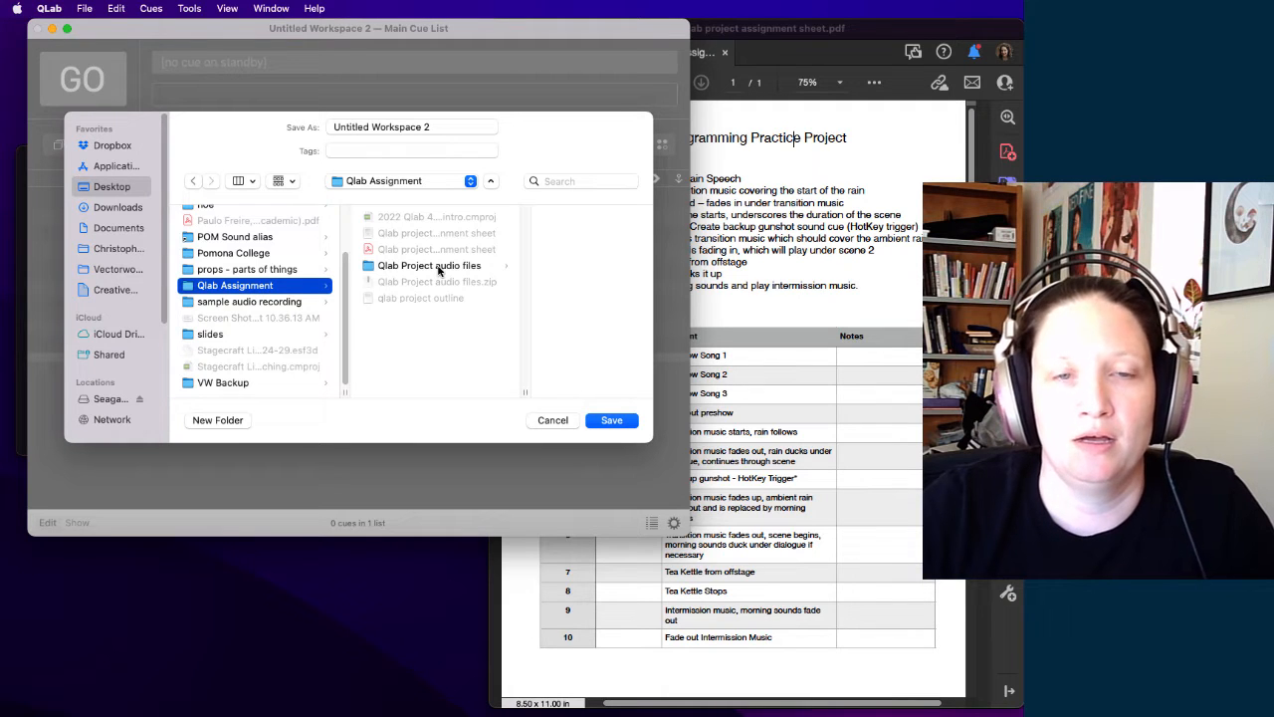
click(426, 127)
key(super+a)
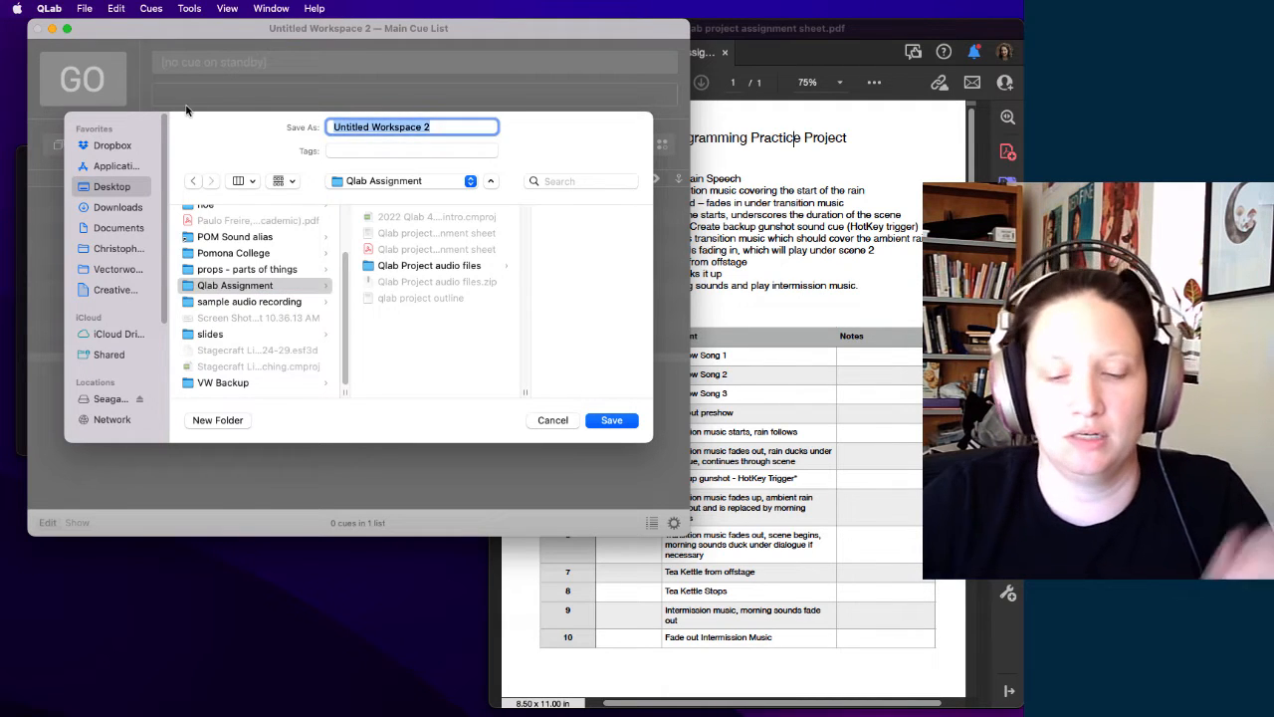
text(Lily P)
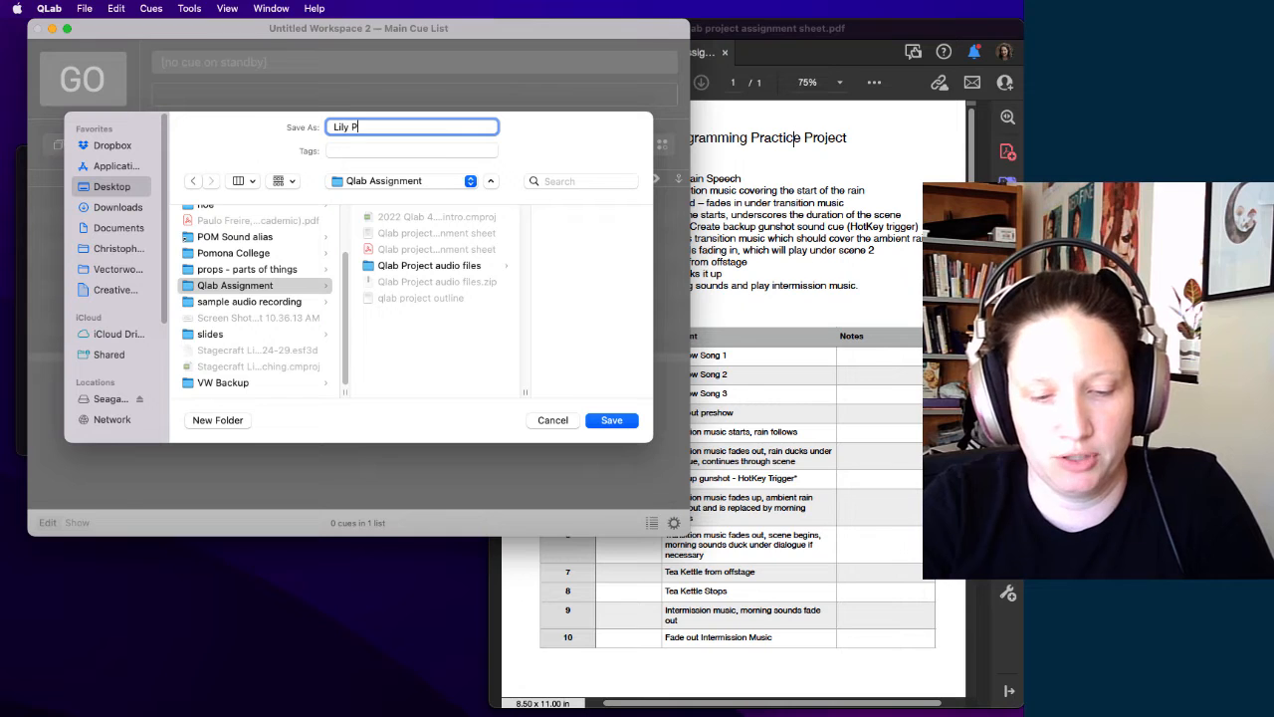
text(ret)
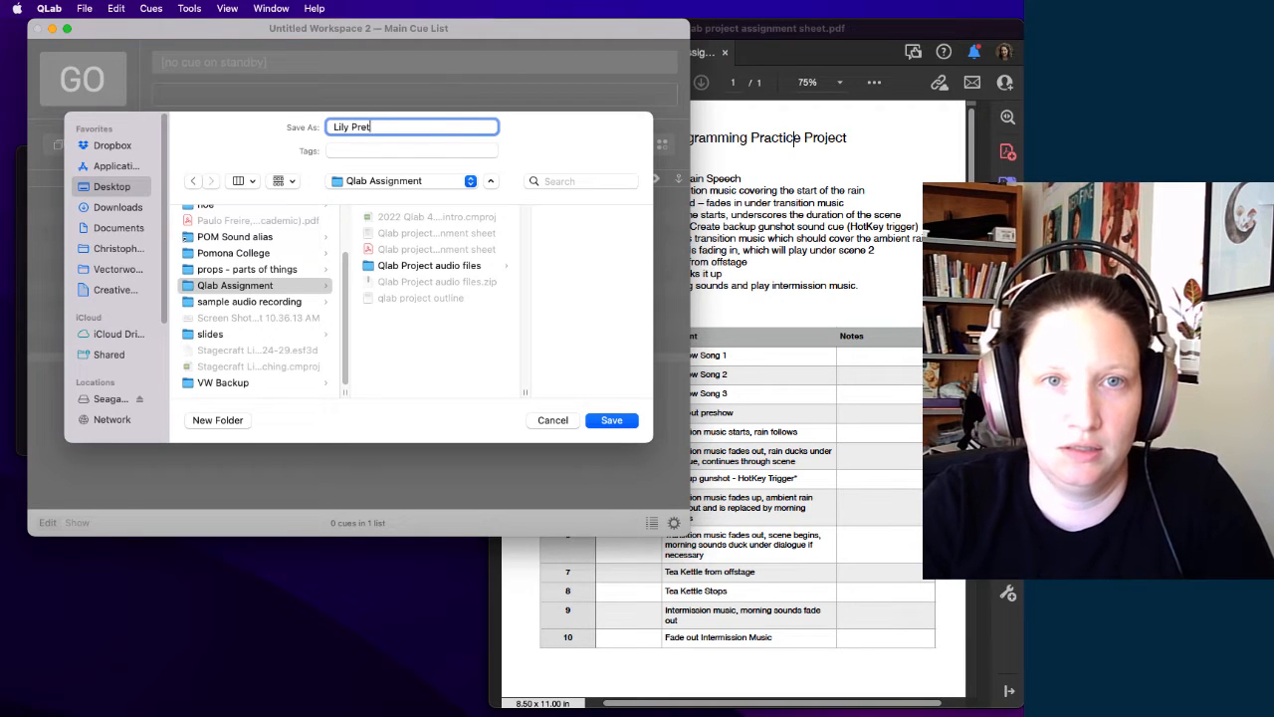
text(end Play Qlab Project)
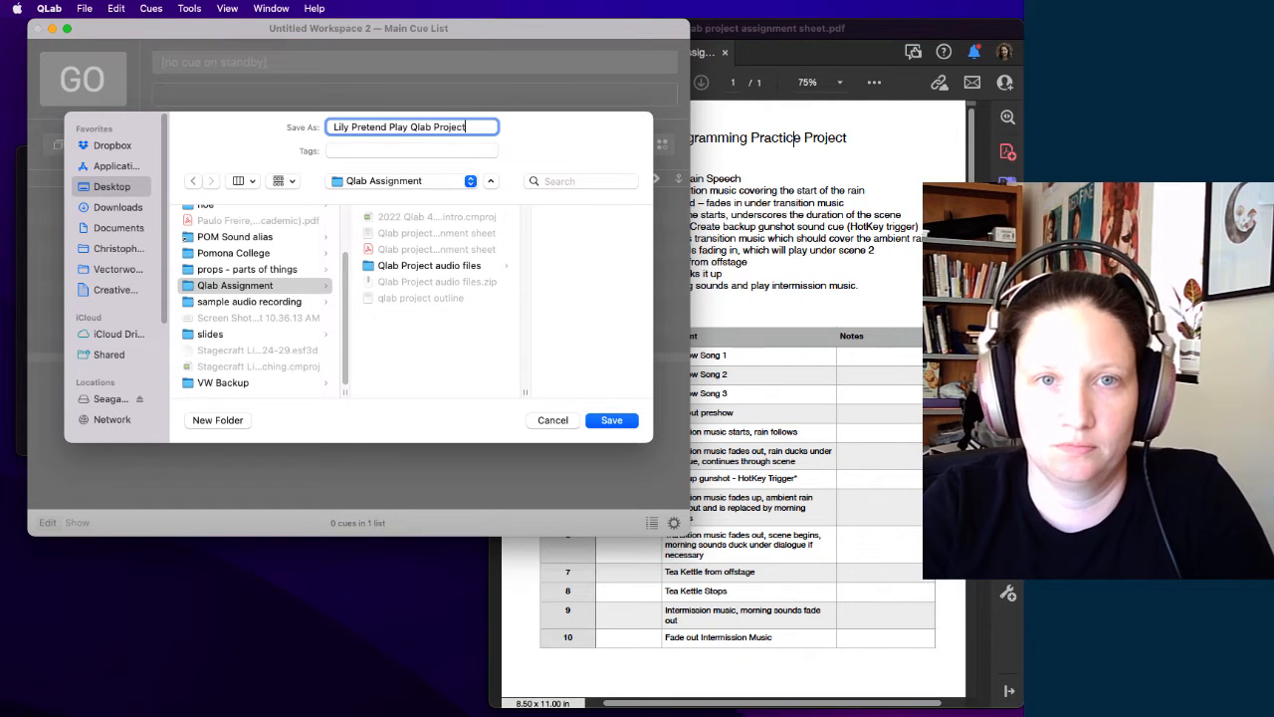
key(Return)
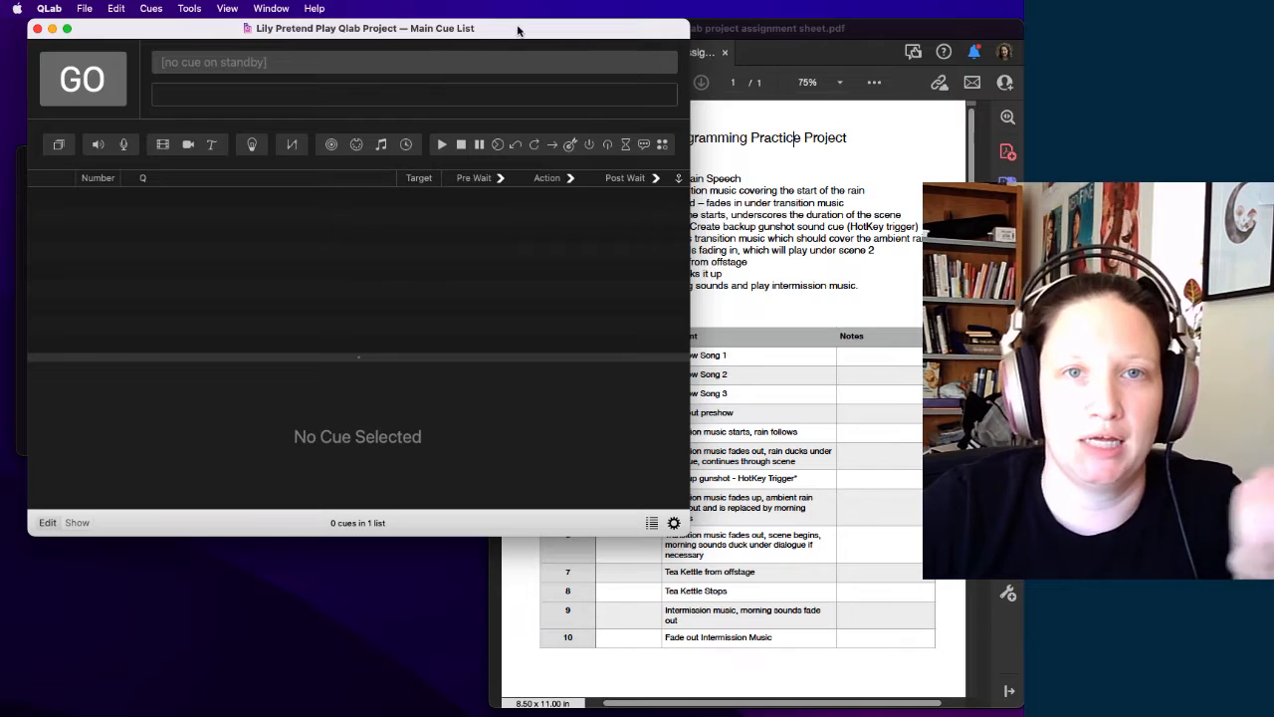
Step: Rearrange the windows and add the three preshow songs, 1.1 to 1.3, from the audio files folder to the cue list
mouse_move(517, 30)
mouse_down()
mouse_move(542, 50)
mouse_move(657, 57)
mouse_move(517, 46)
mouse_up()
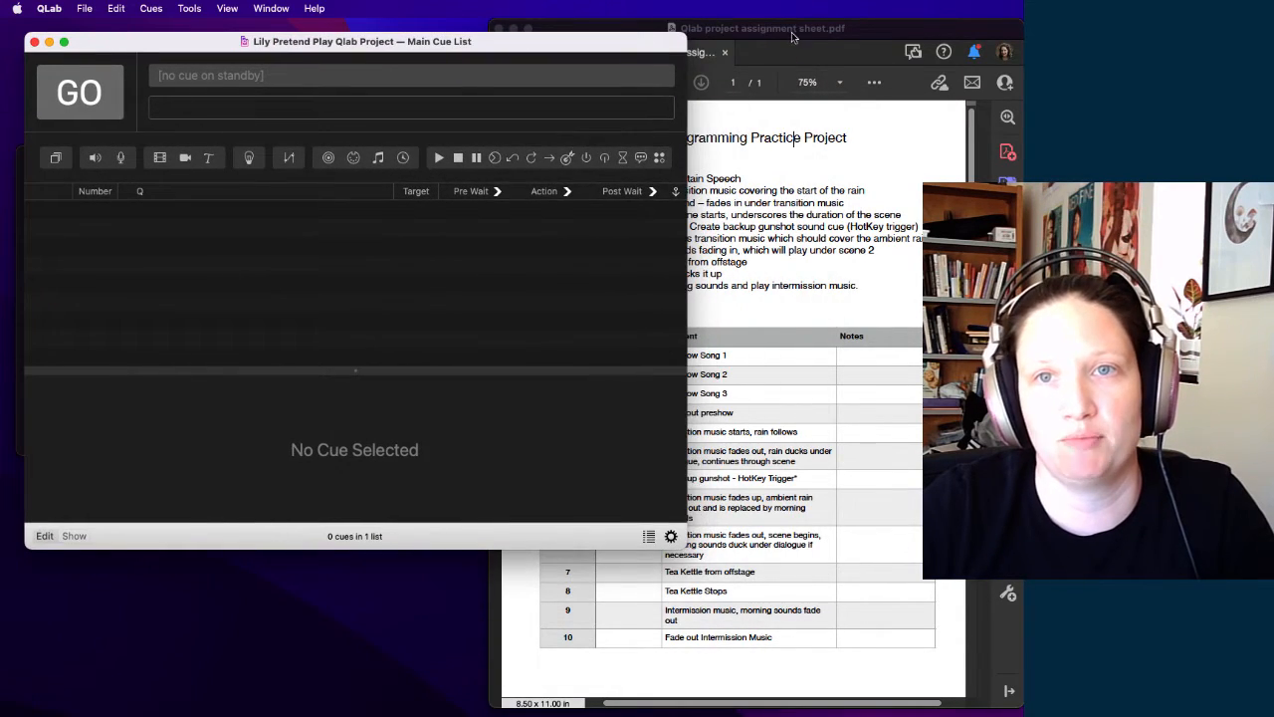
drag(791, 32, 821, 30)
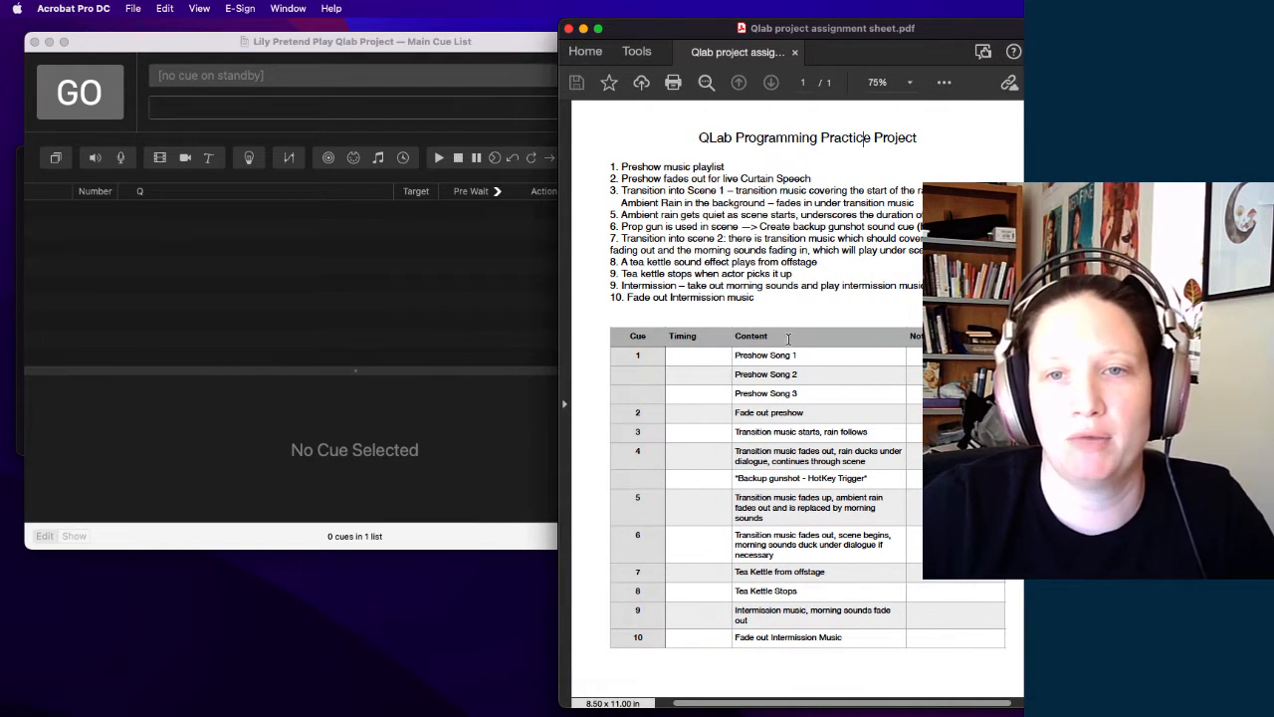
drag(404, 57, 636, 62)
click(239, 219)
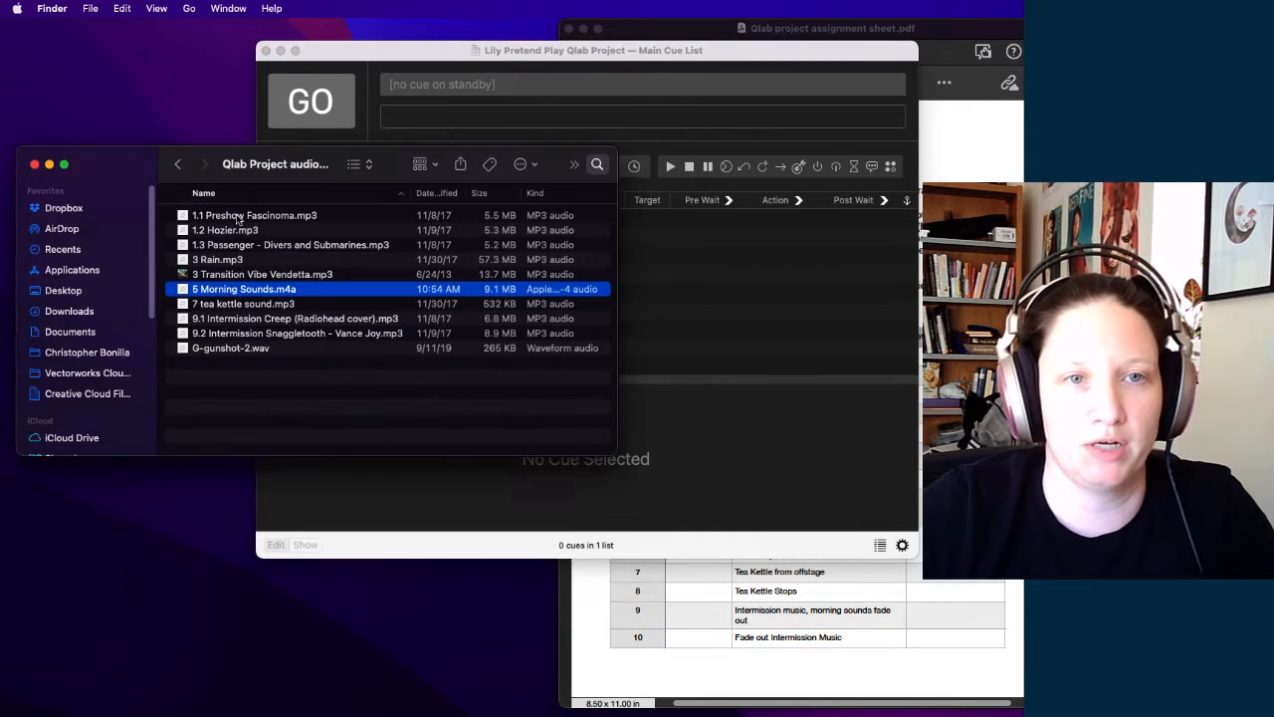
click(239, 219)
shift+click(232, 246)
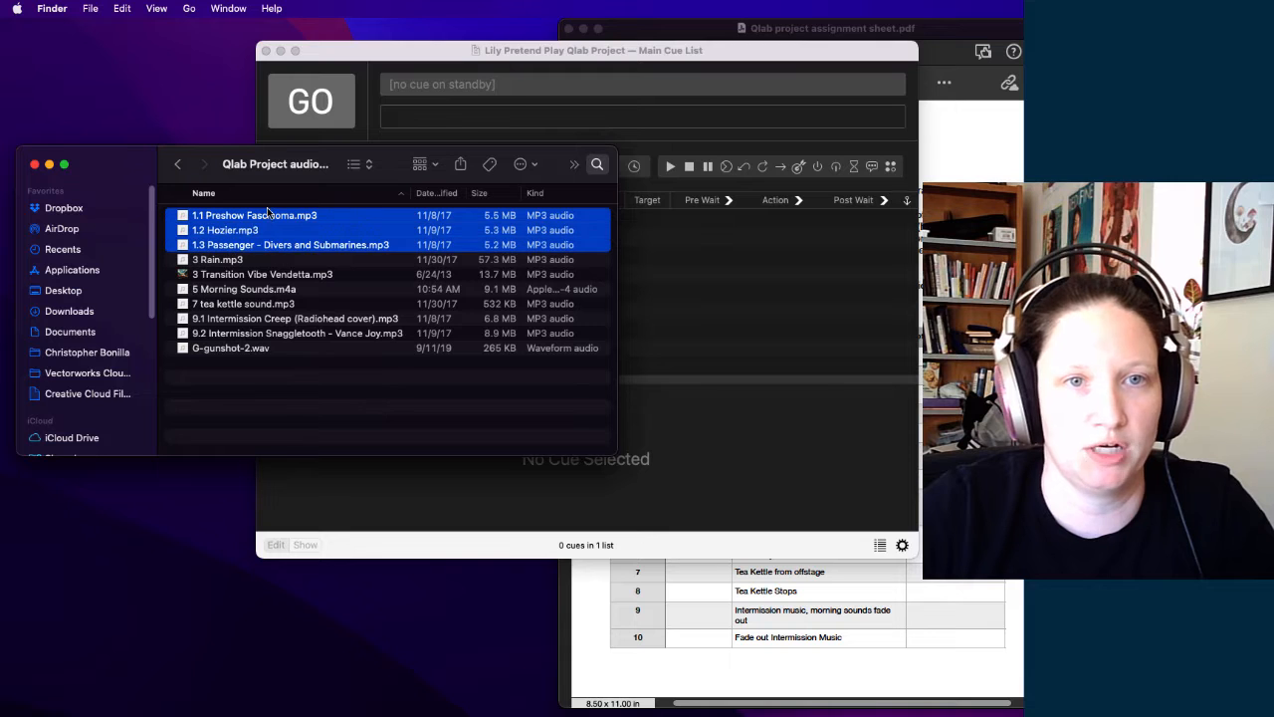
drag(236, 217, 403, 251)
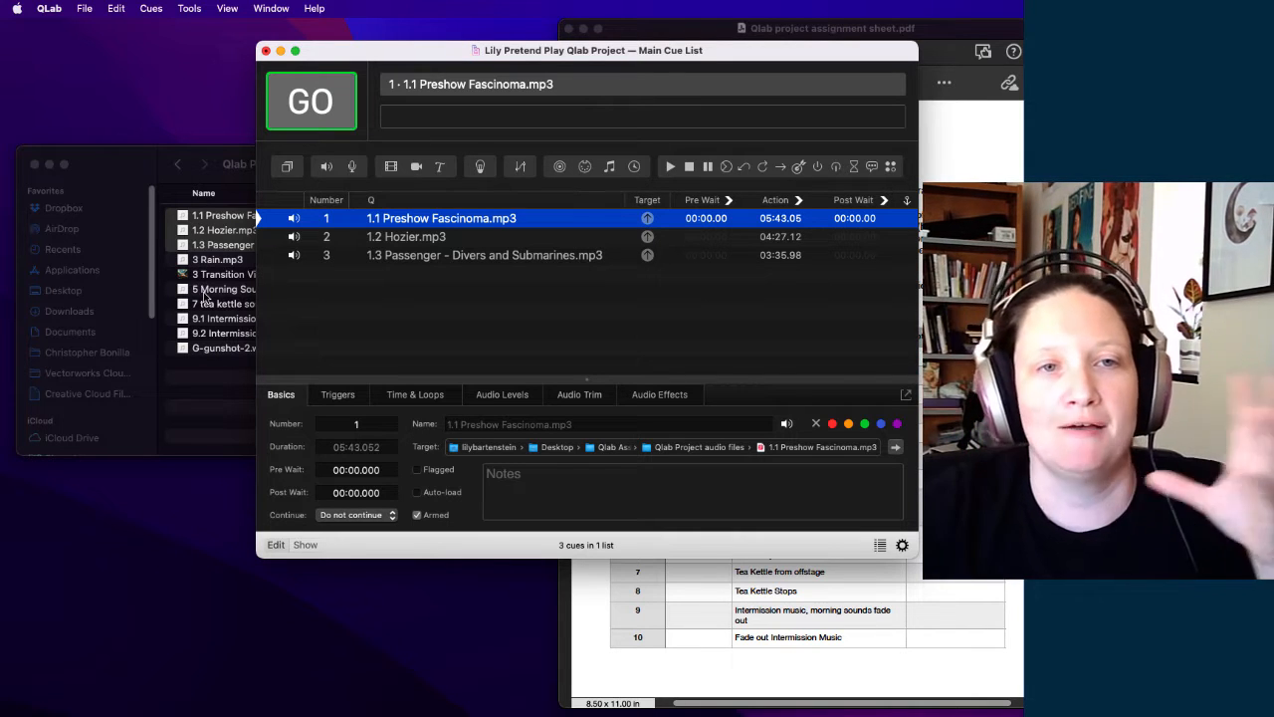
click(206, 216)
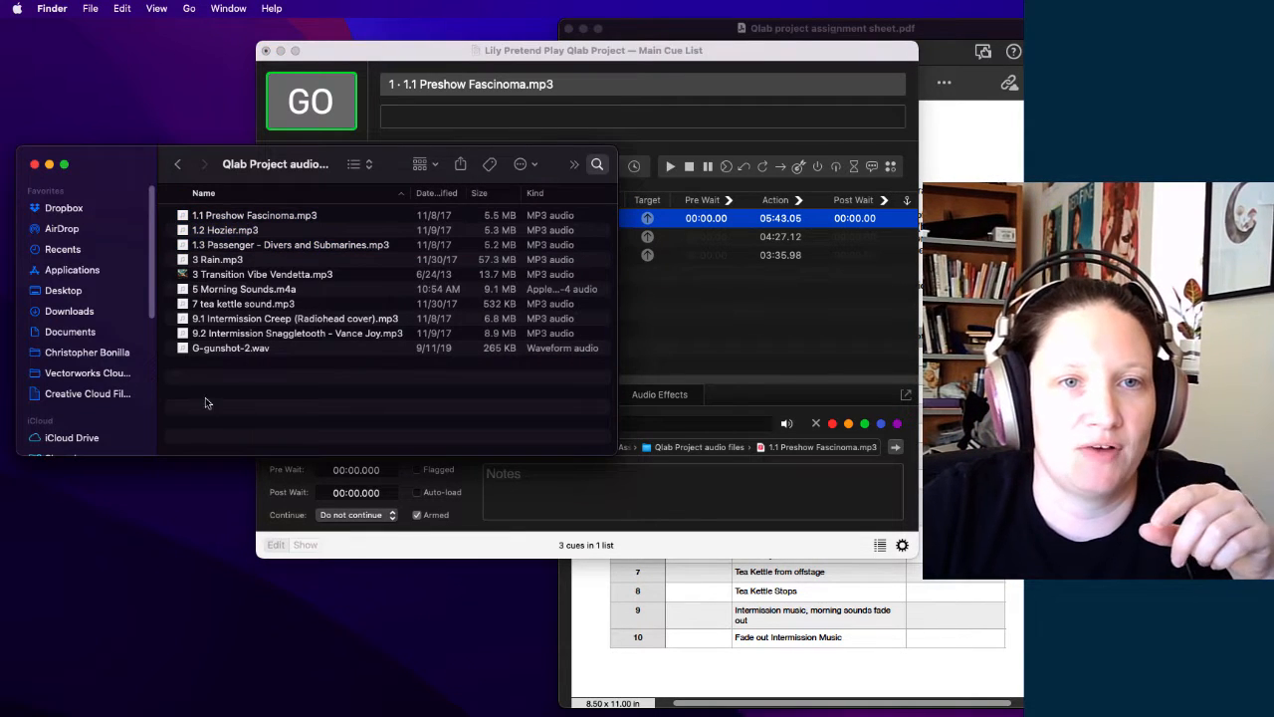
click(252, 218)
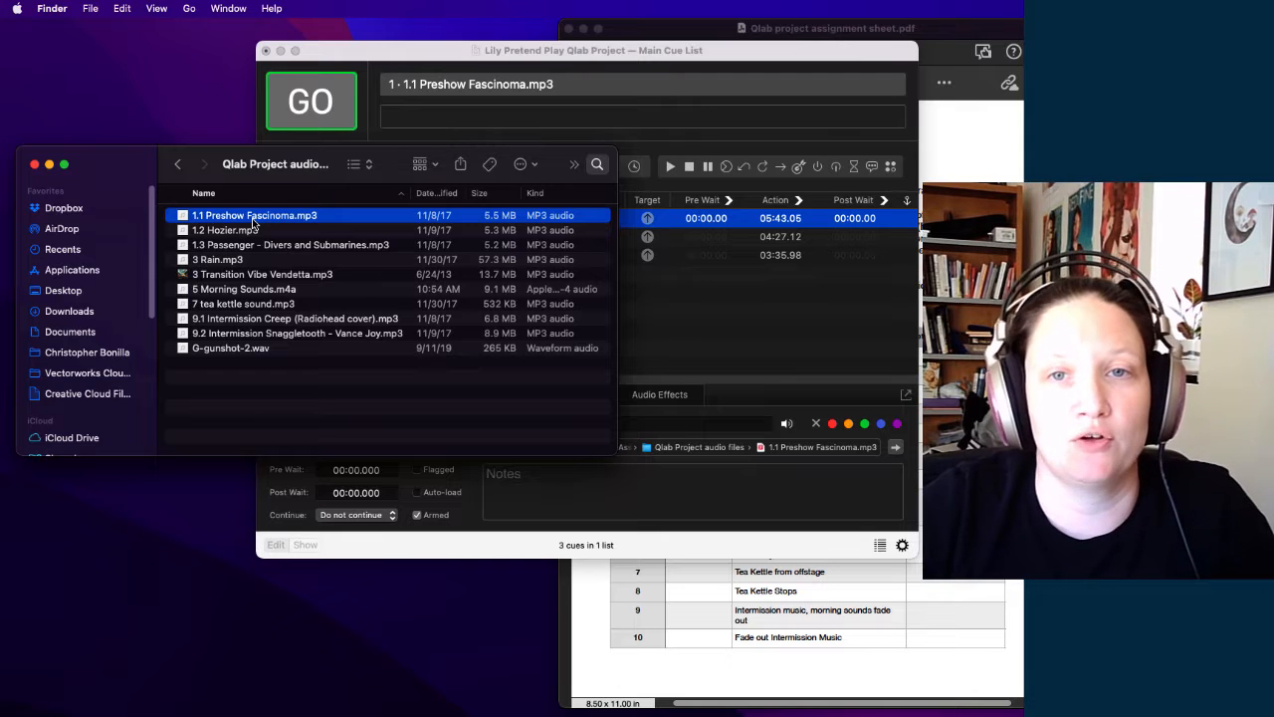
click(671, 288)
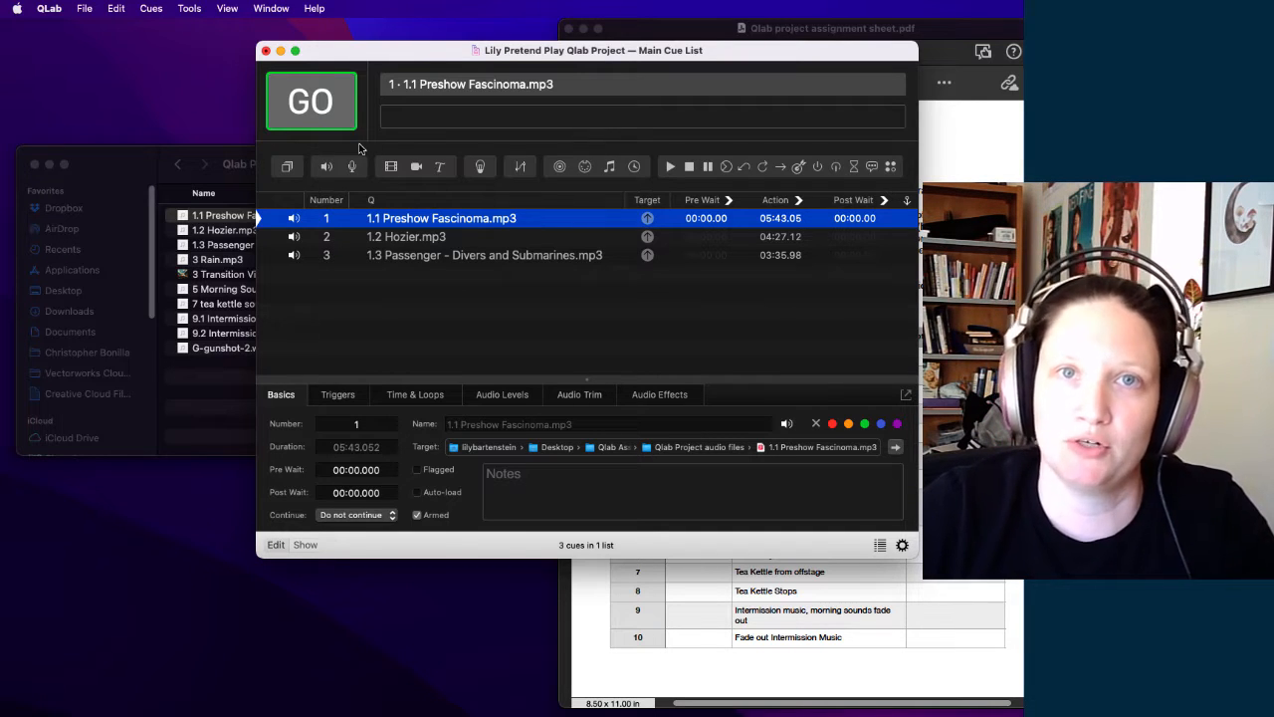
Step: Enlarge the main cue list window and turn off auto-numbering of new cues in the workspace's general settings
drag(385, 58, 248, 51)
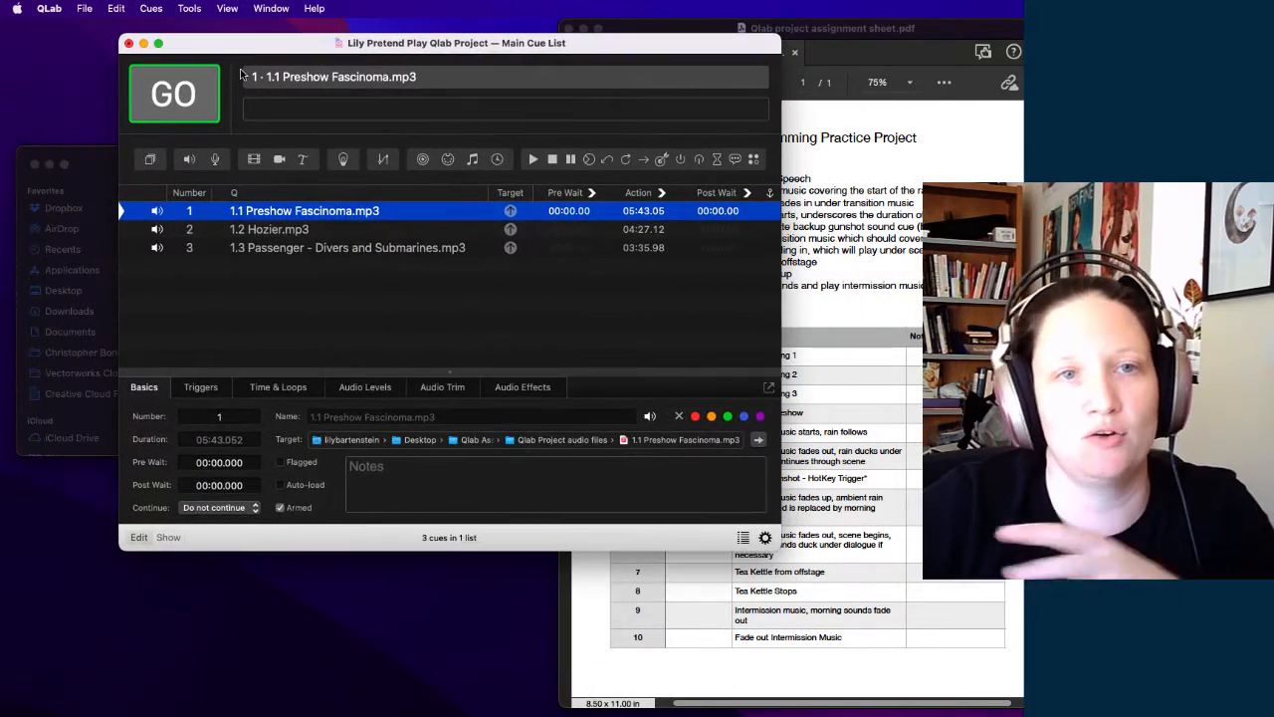
drag(778, 545, 844, 602)
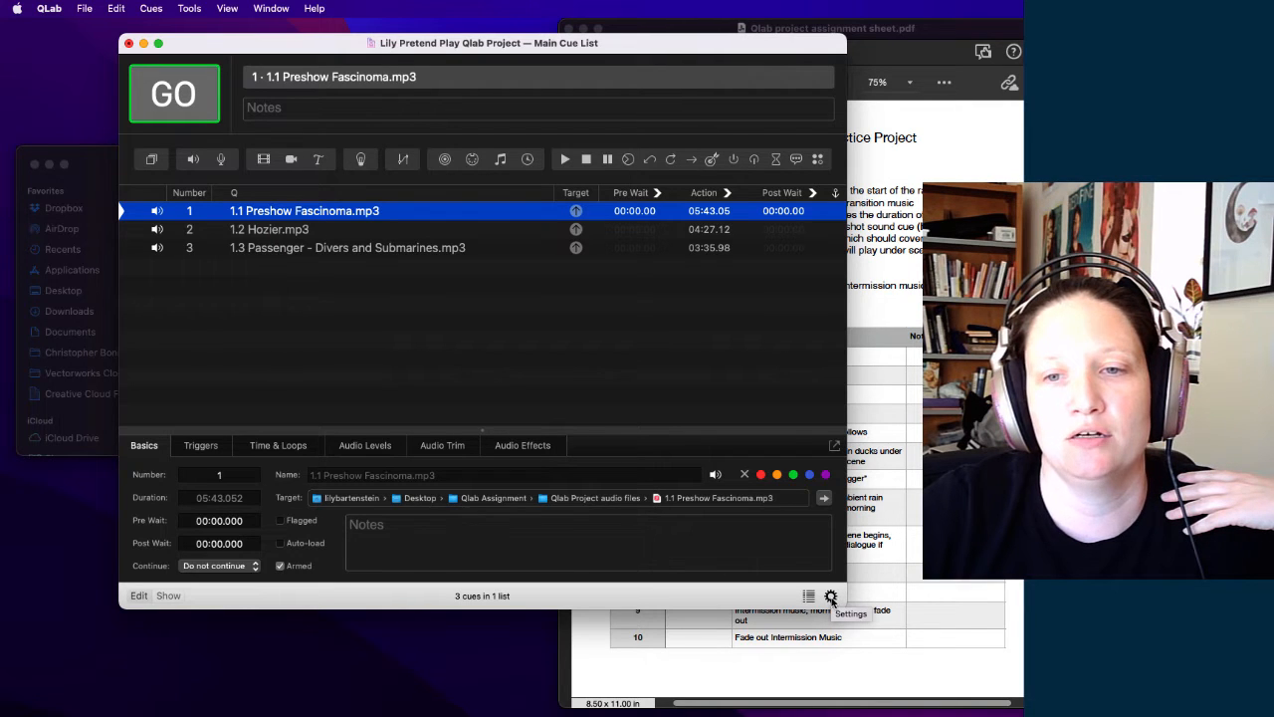
click(831, 597)
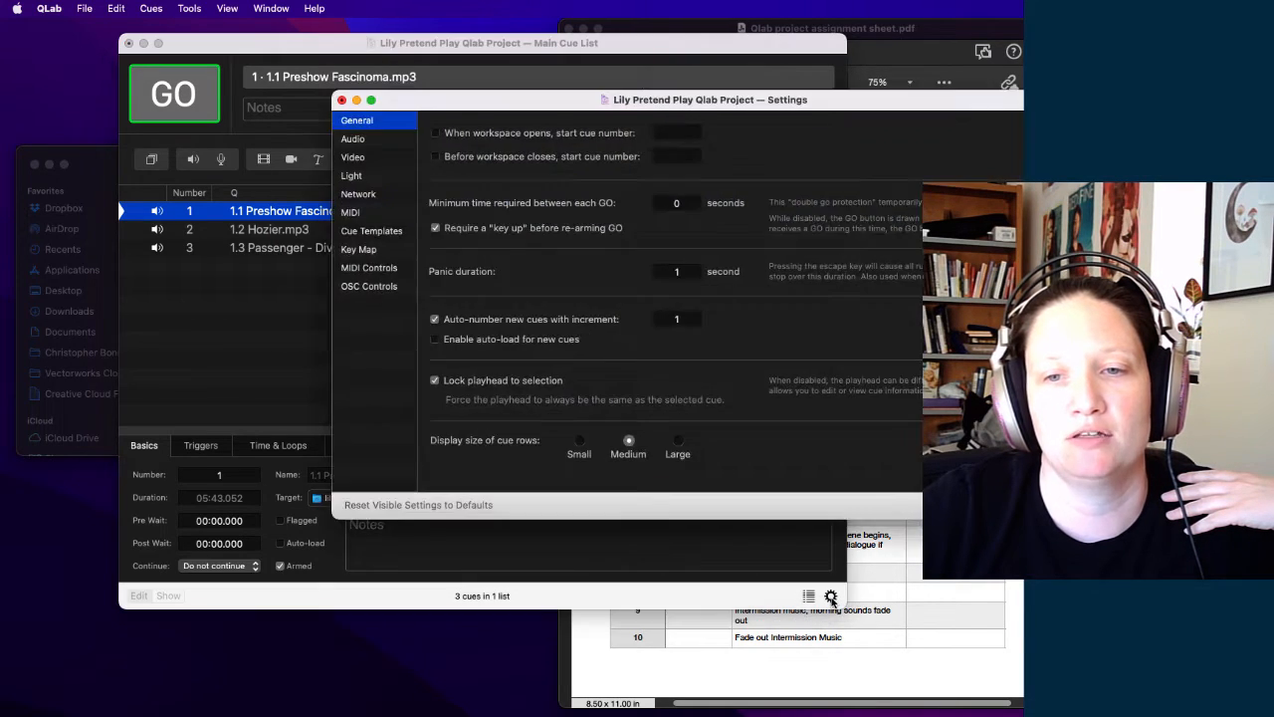
drag(713, 100, 509, 55)
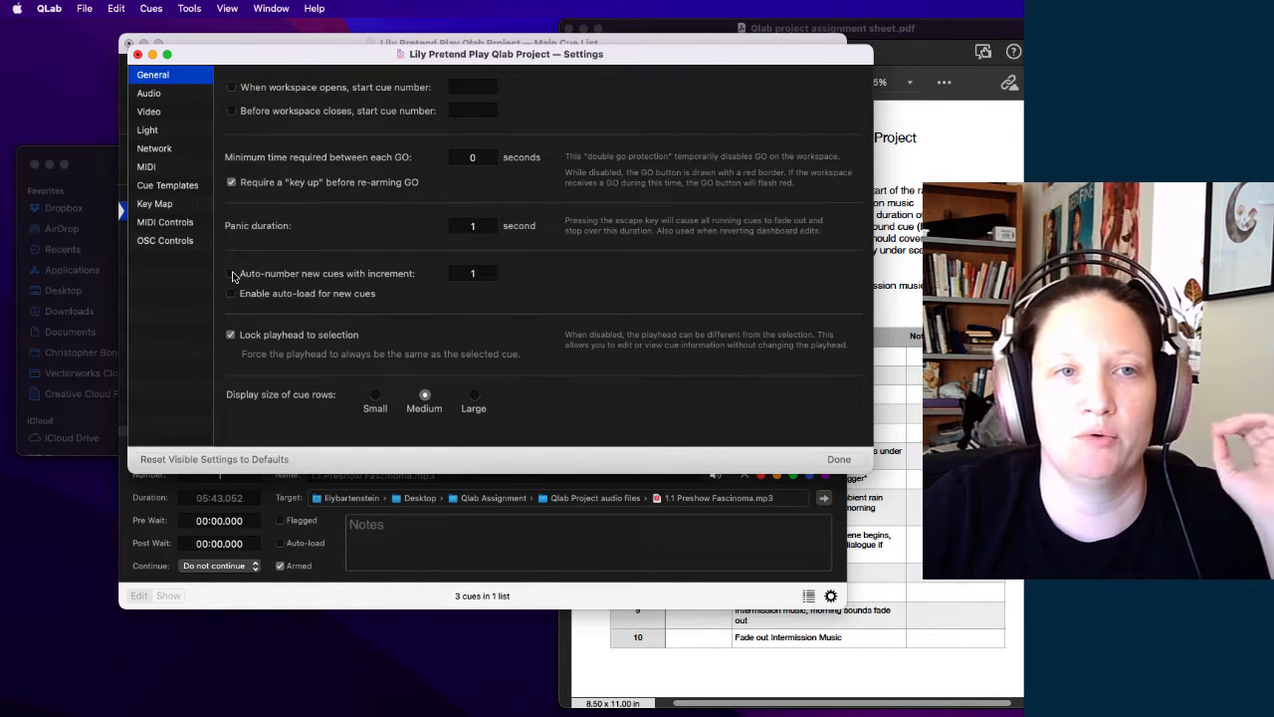
Step: Examine the Audio, Video, Light and Network pages of the workspace settings, including the audio output patch assignments
click(157, 94)
click(151, 113)
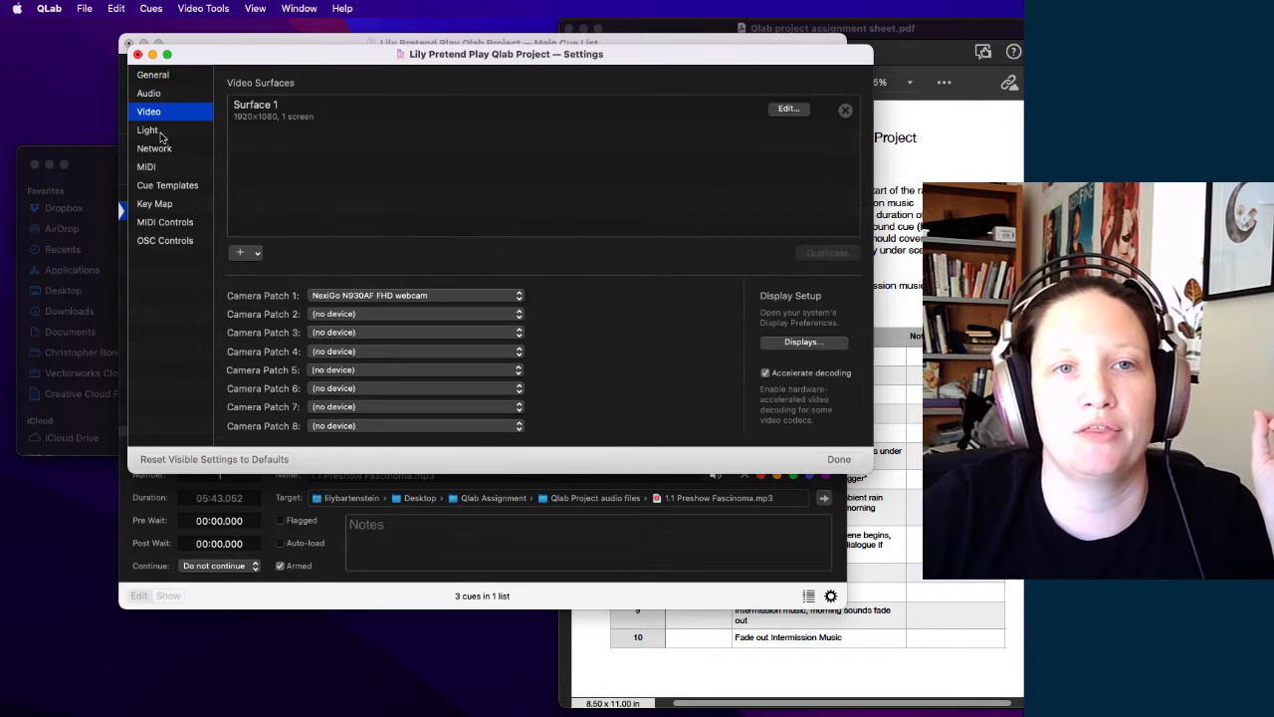
click(160, 132)
click(162, 96)
click(163, 113)
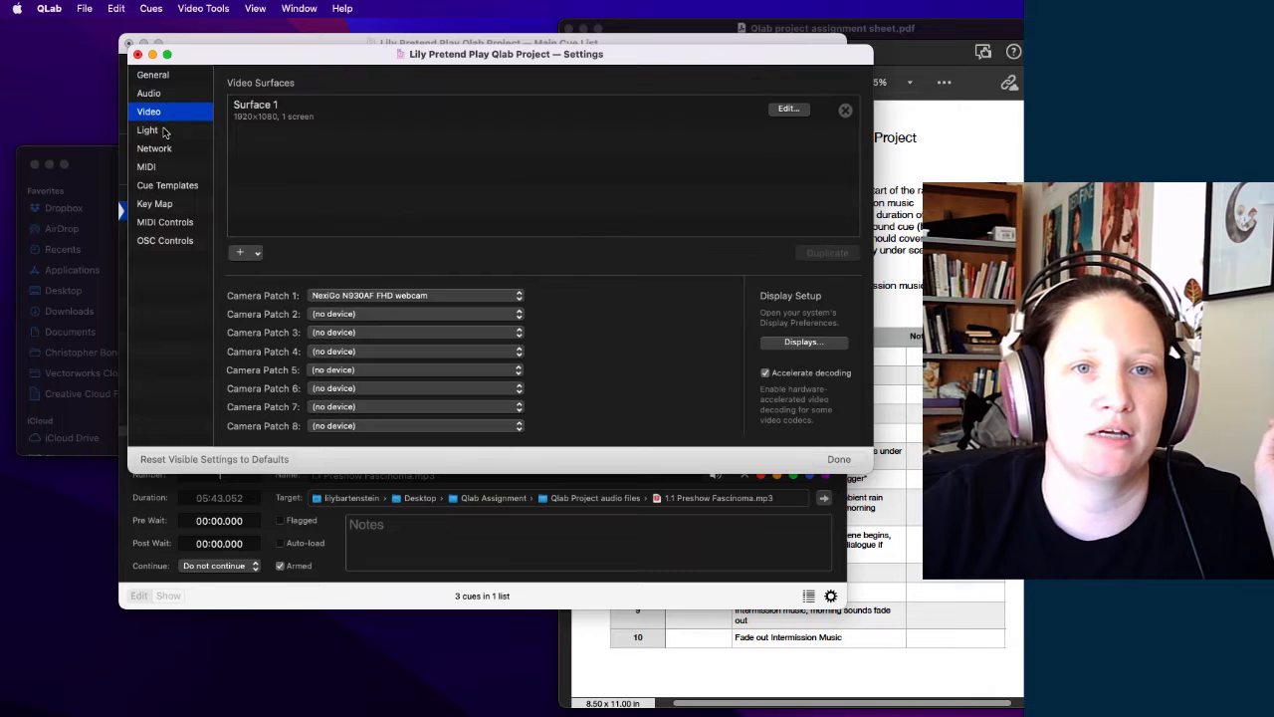
click(165, 133)
click(165, 149)
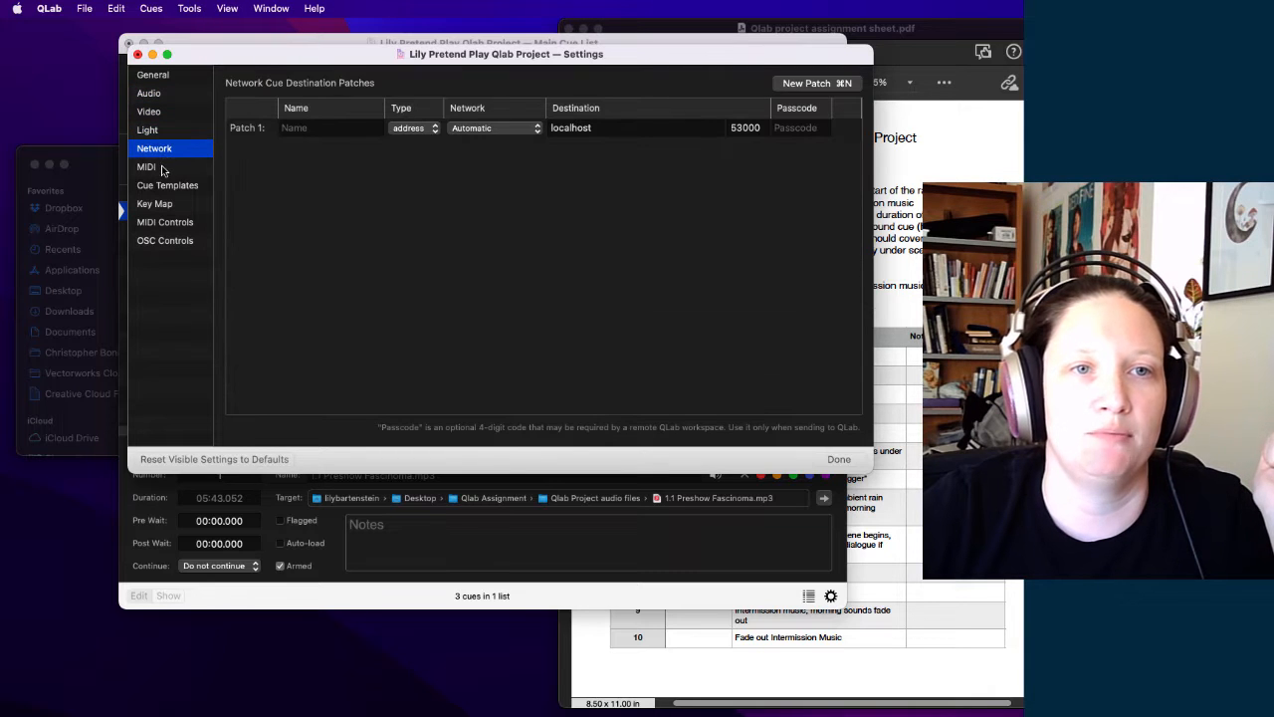
click(154, 97)
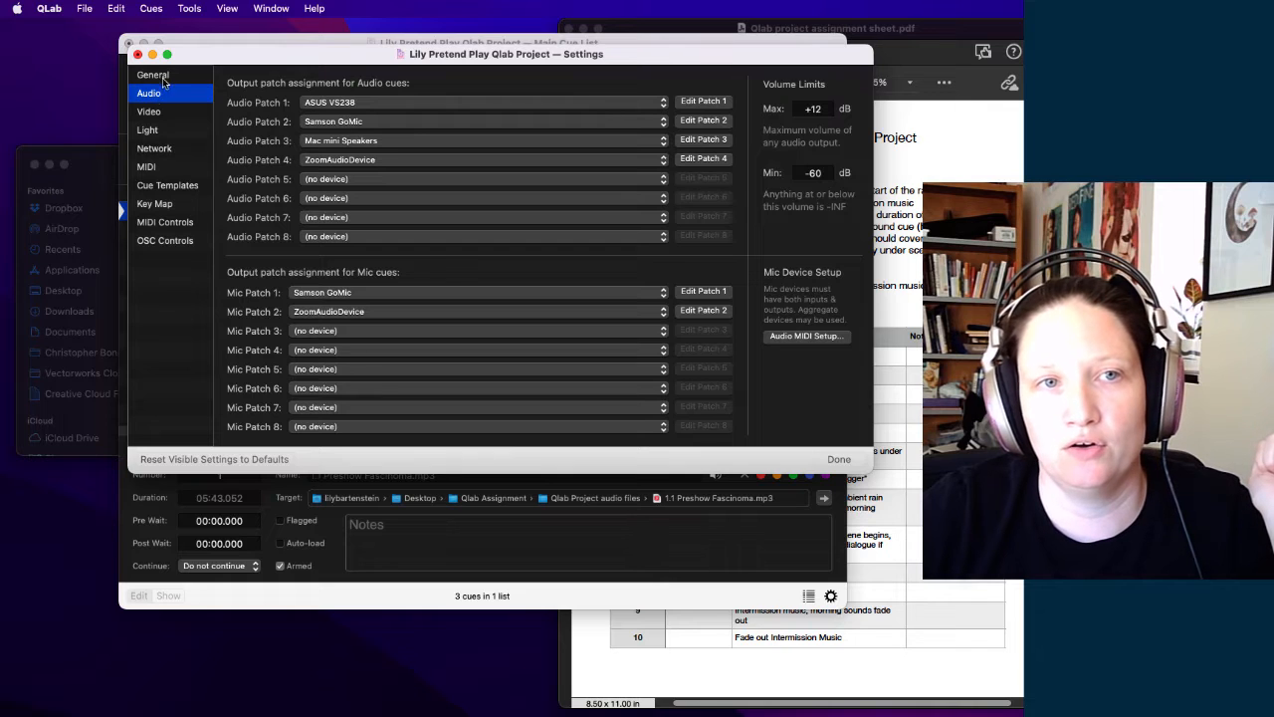
Step: Close the workspace settings and delete the cue numbers of all three preshow cues
click(159, 76)
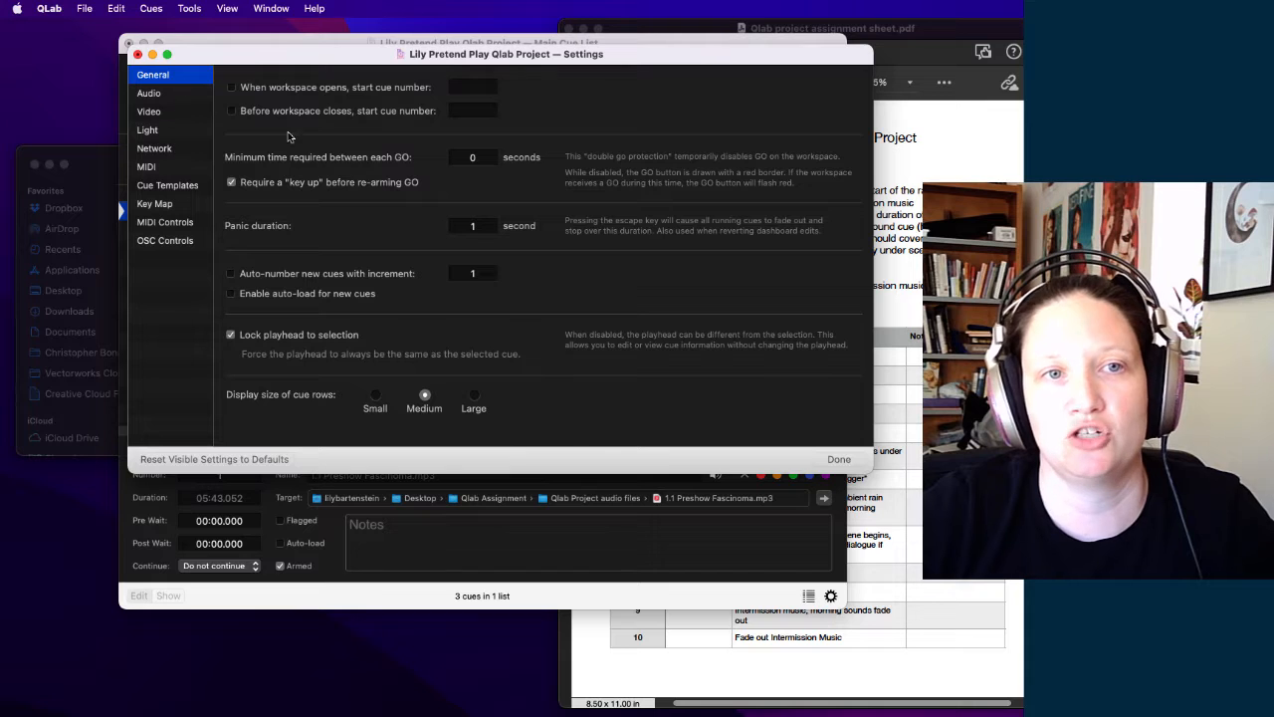
click(836, 459)
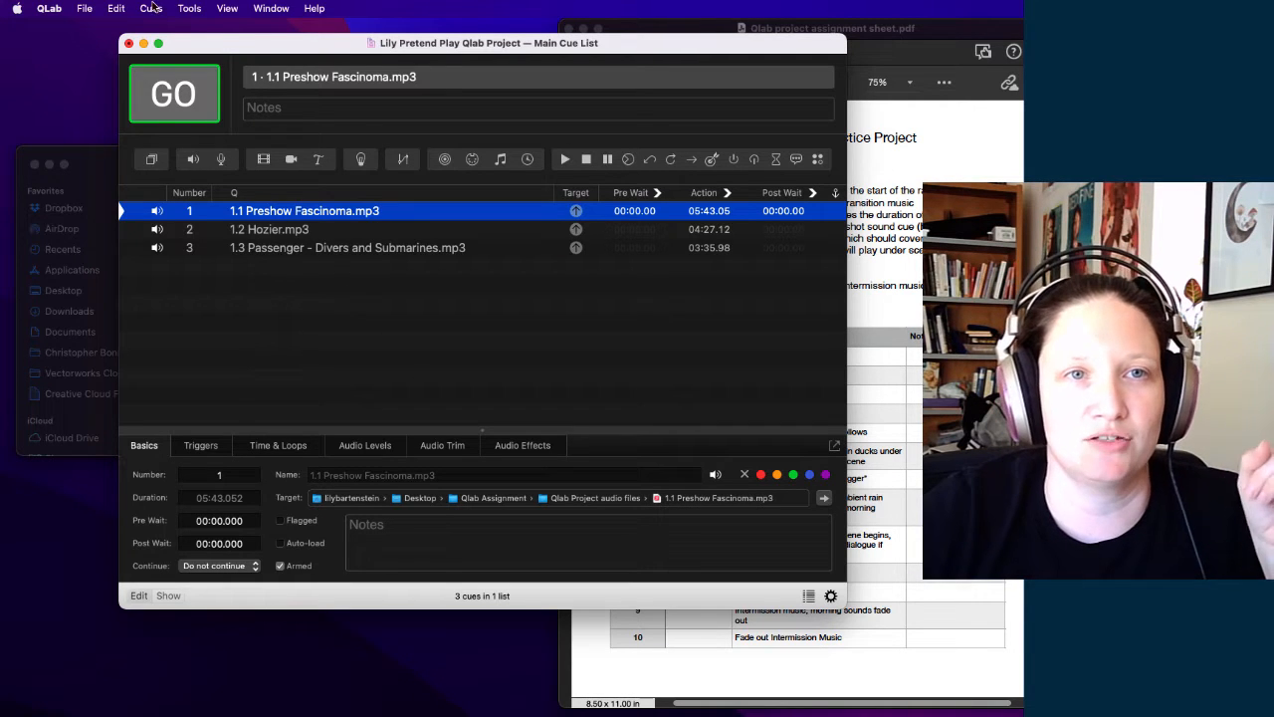
click(151, 8)
mouse_move(184, 9)
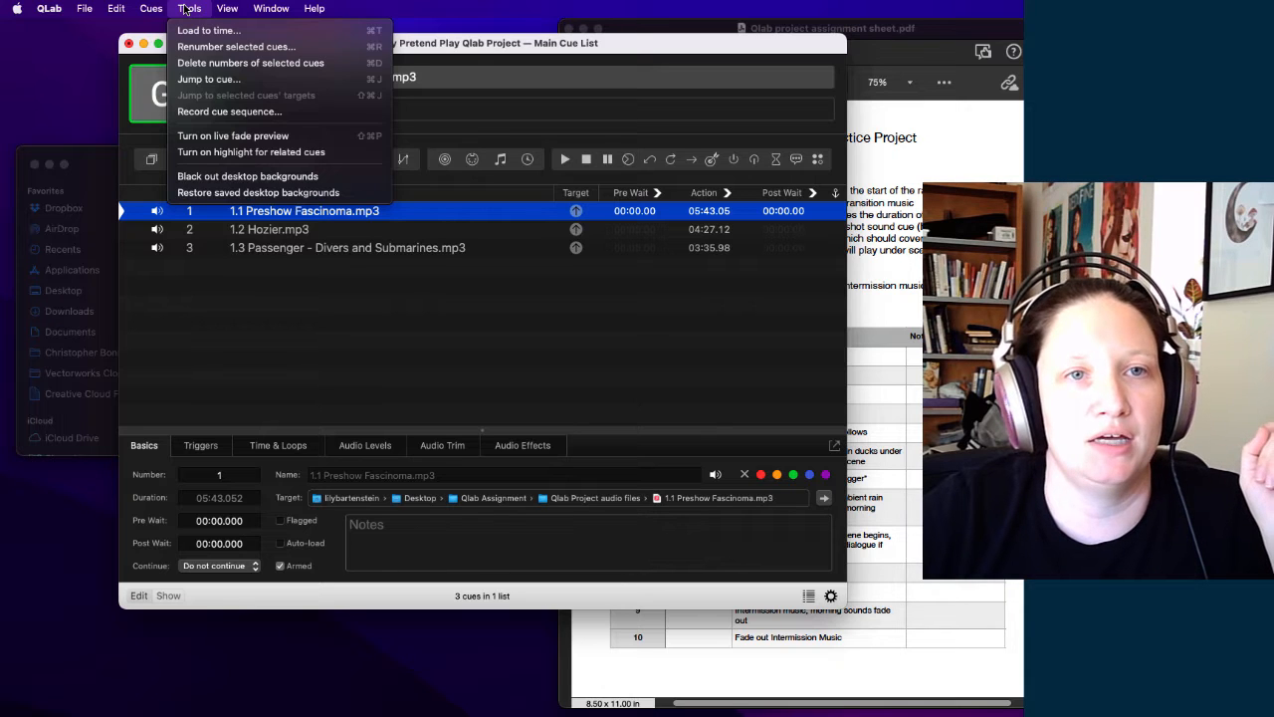
click(200, 63)
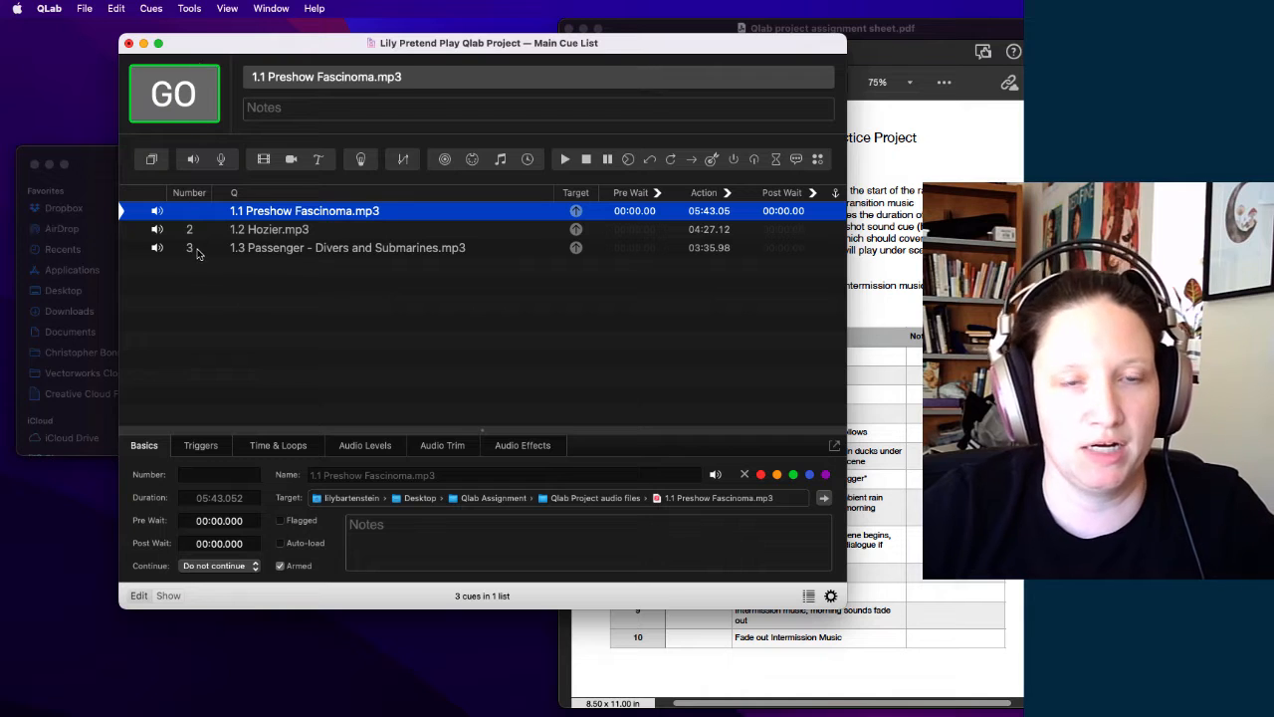
click(126, 249)
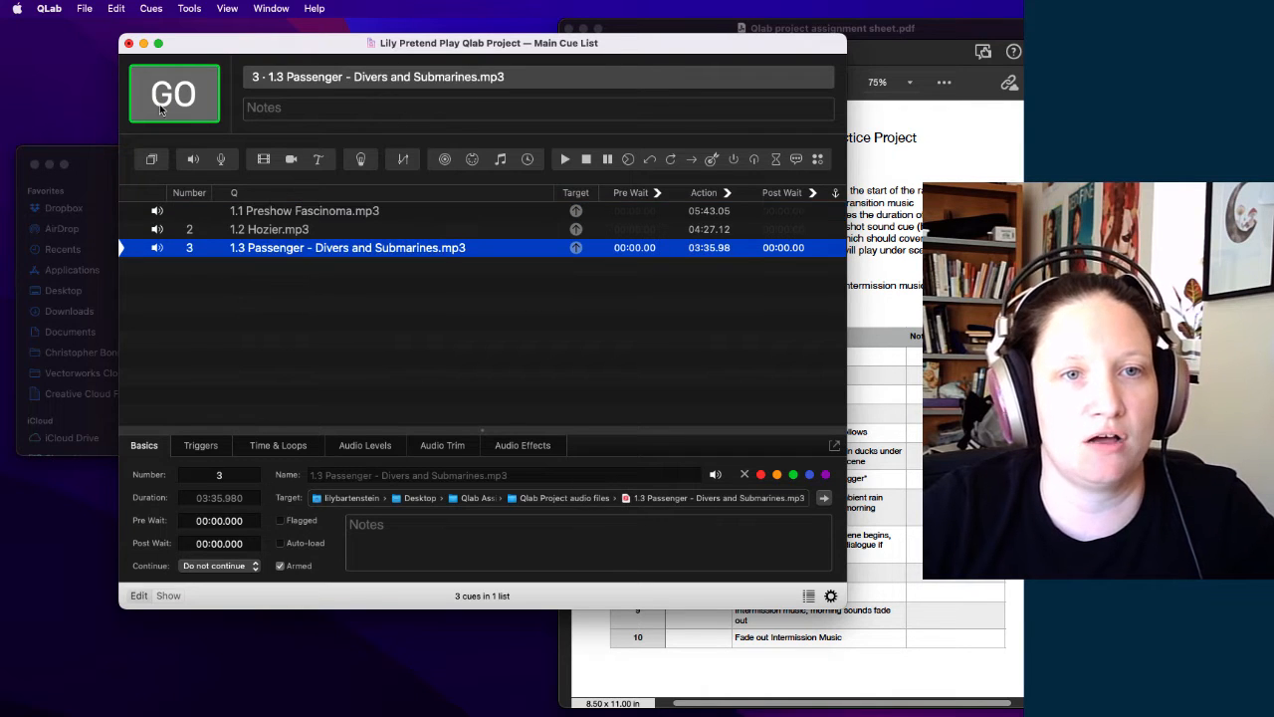
shift+click(242, 209)
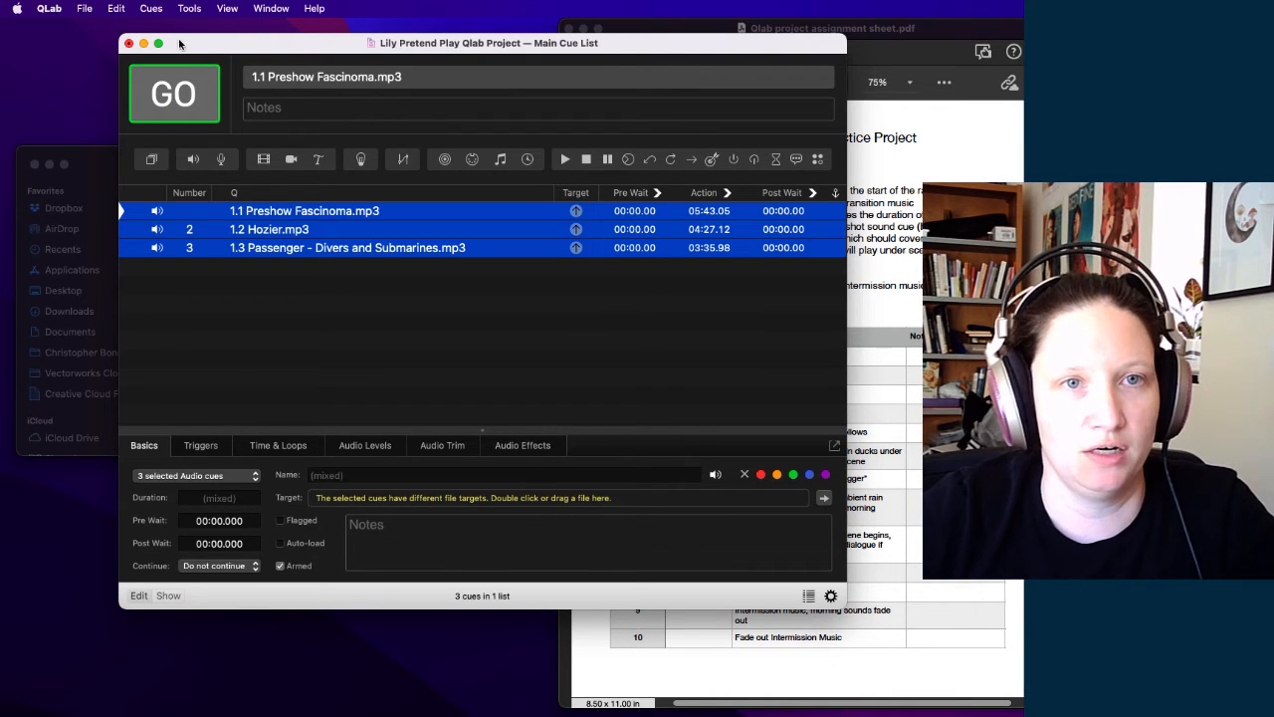
click(189, 8)
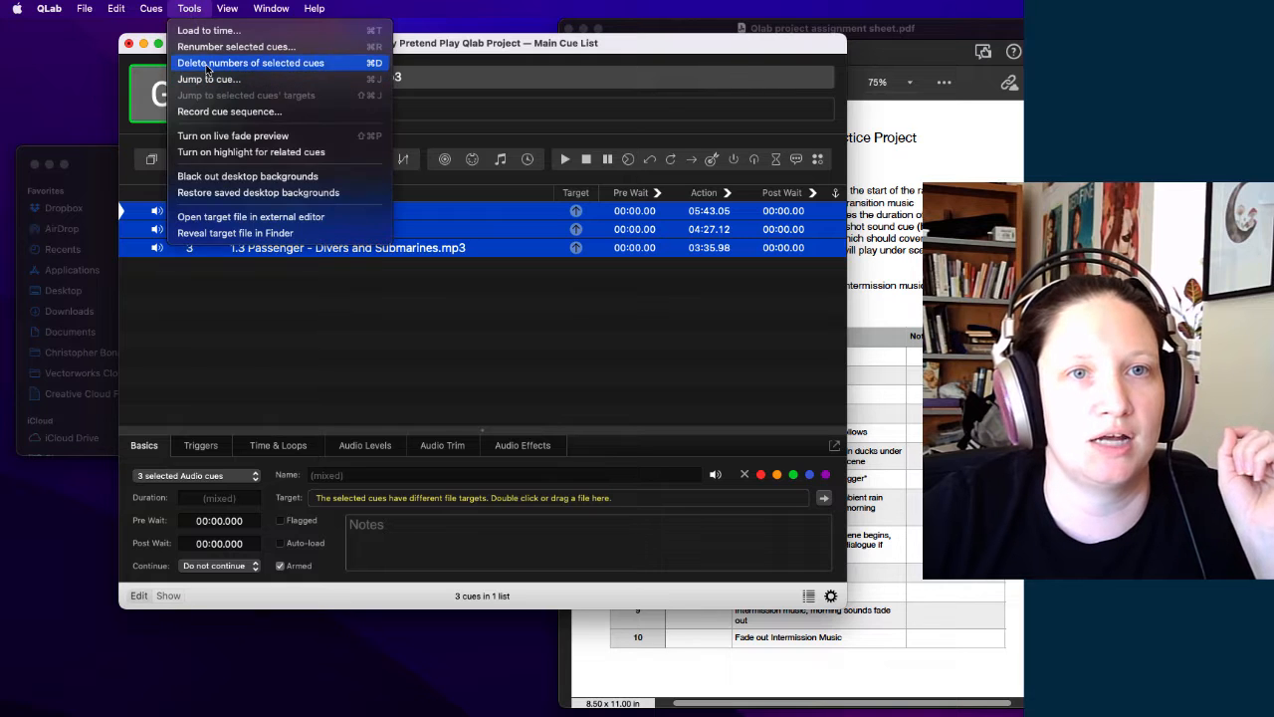
click(207, 70)
click(231, 292)
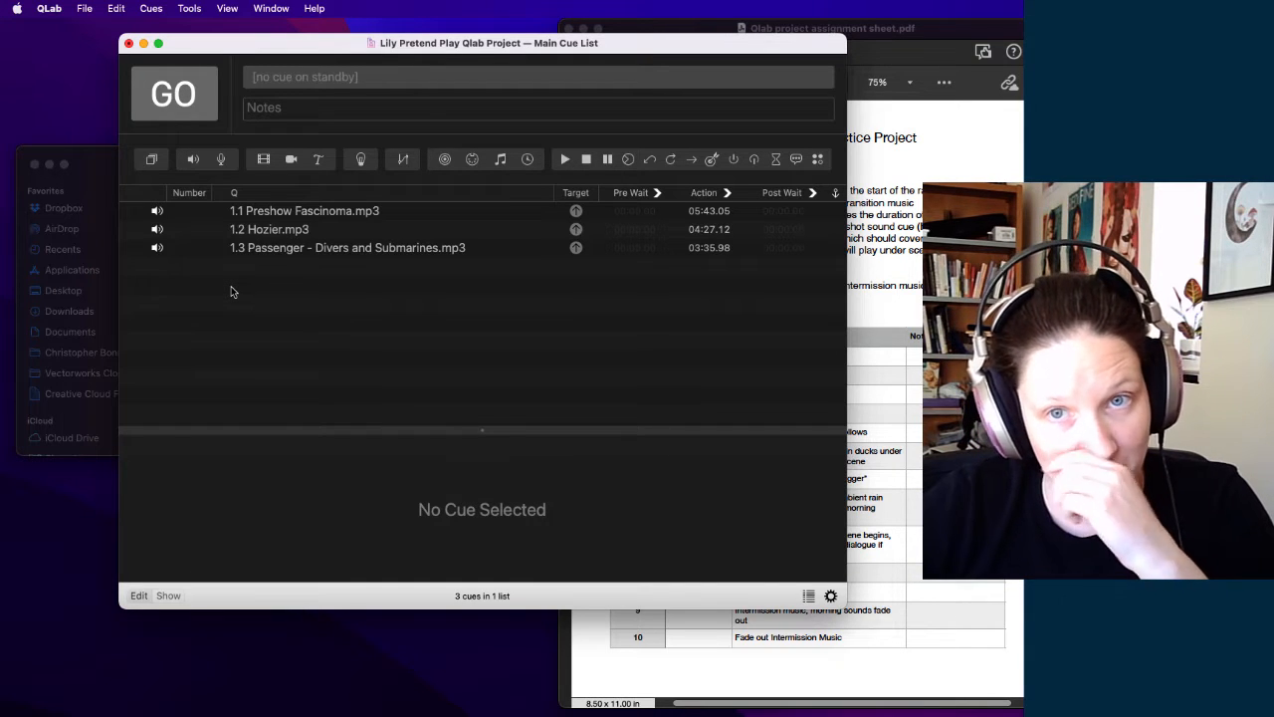
Step: Start playback of the 1.1 Preshow Fascinoma cue and show the list of active cues beside the cue list
click(276, 214)
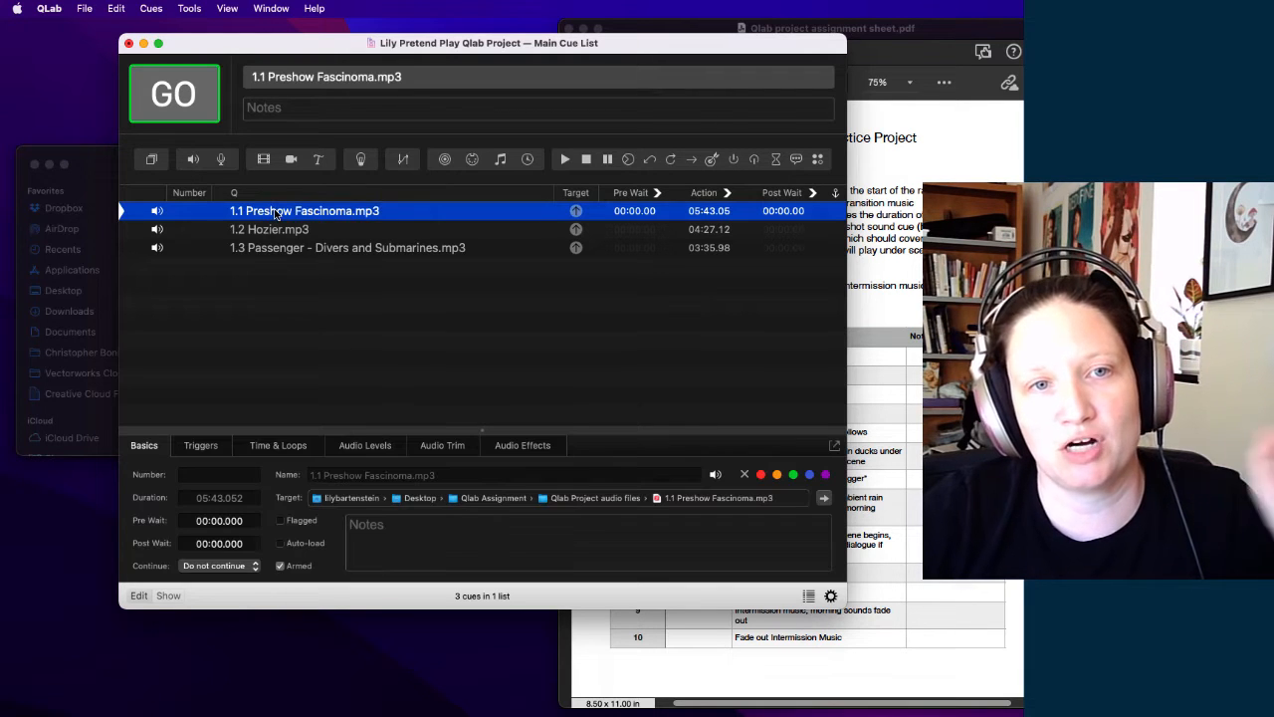
click(277, 230)
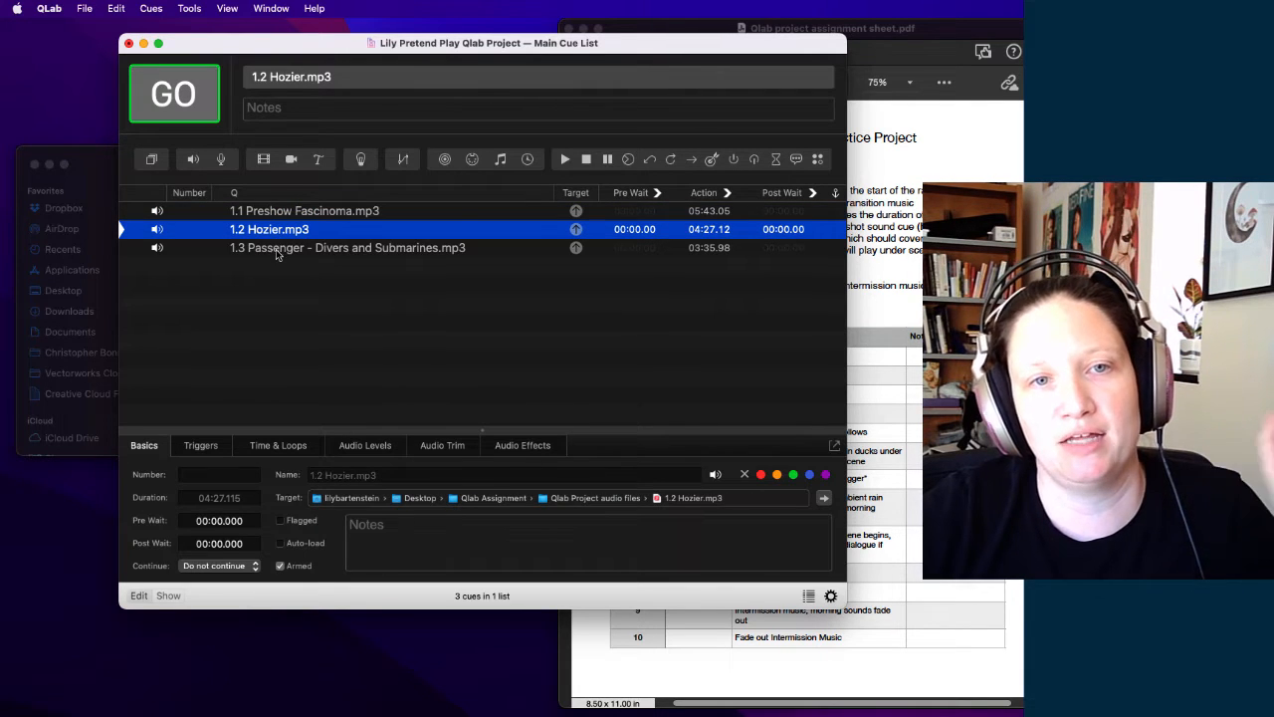
click(276, 249)
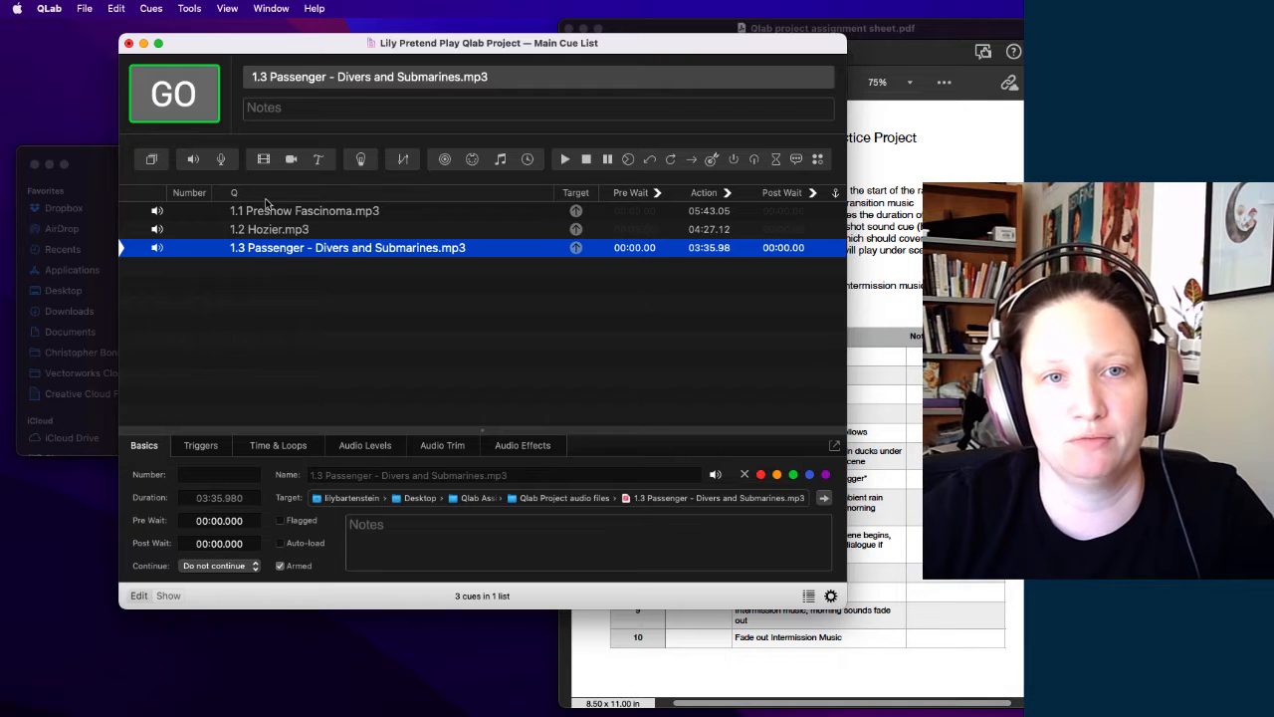
click(267, 214)
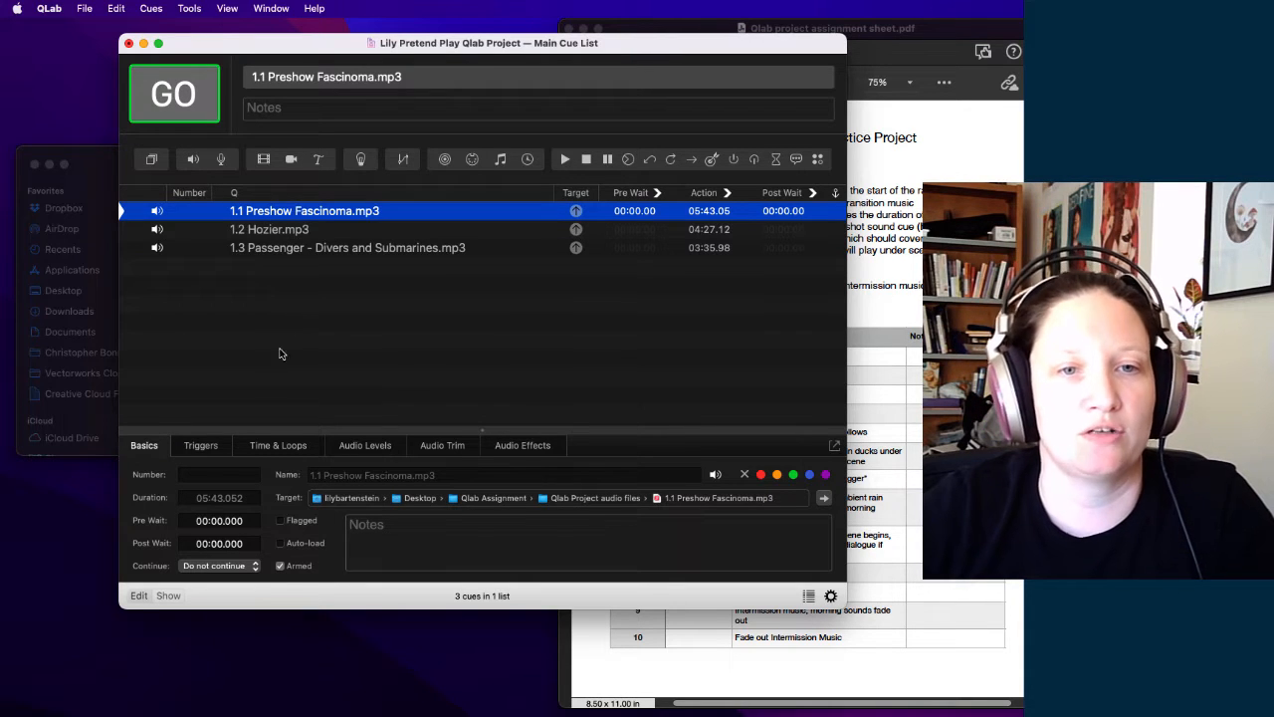
key(space)
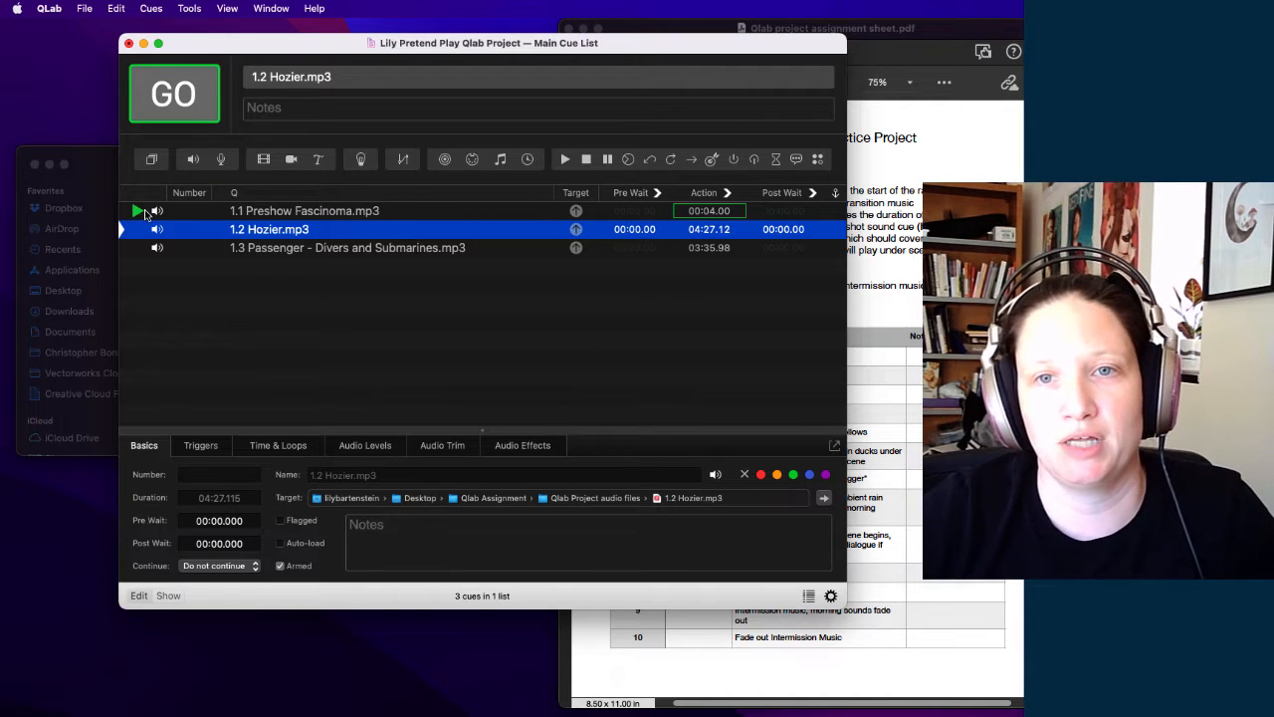
click(809, 596)
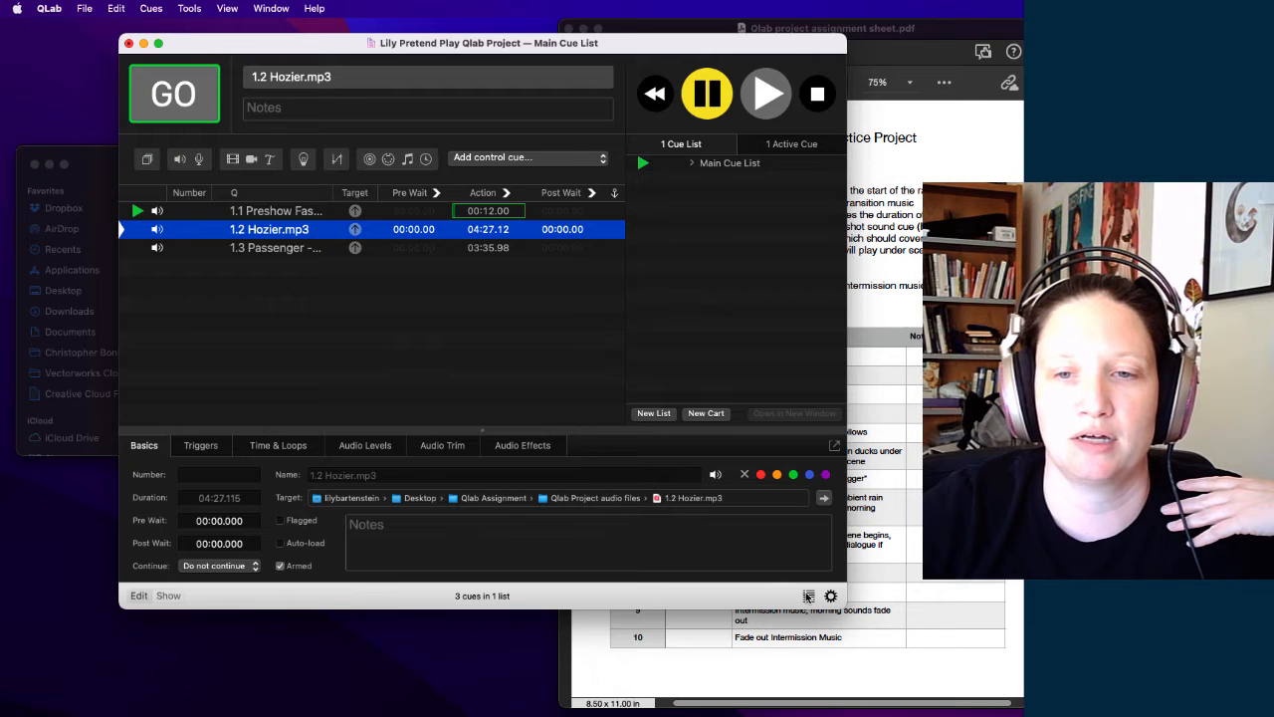
click(800, 146)
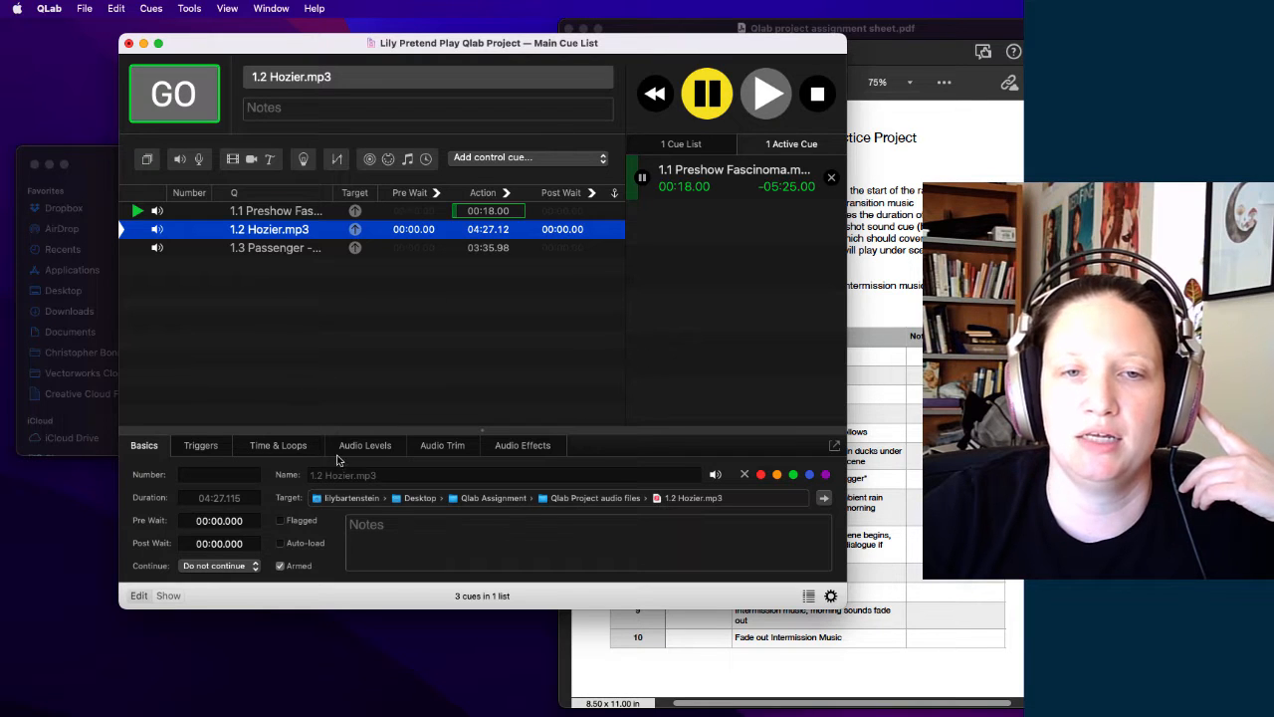
Step: Set the audio output patch of the 1.2 Hozier and 1.1 Preshow Fascinoma cues to 2 - Samson GoMic
click(370, 448)
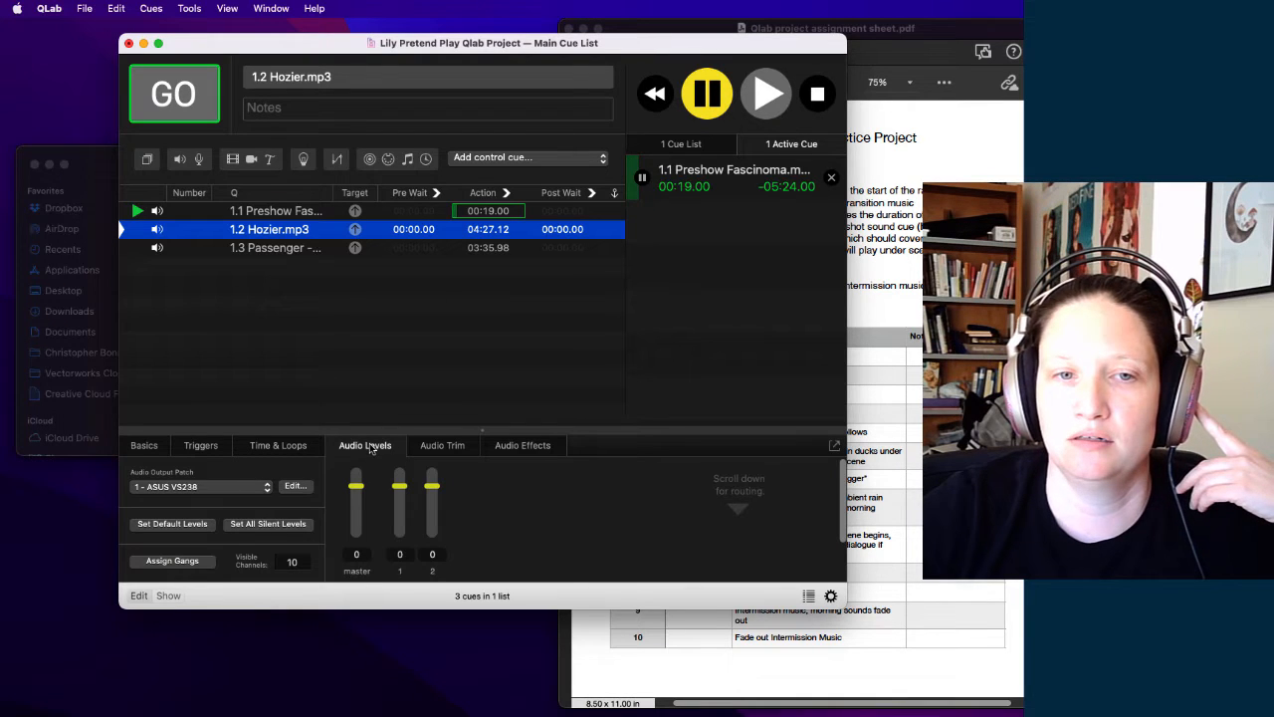
click(233, 490)
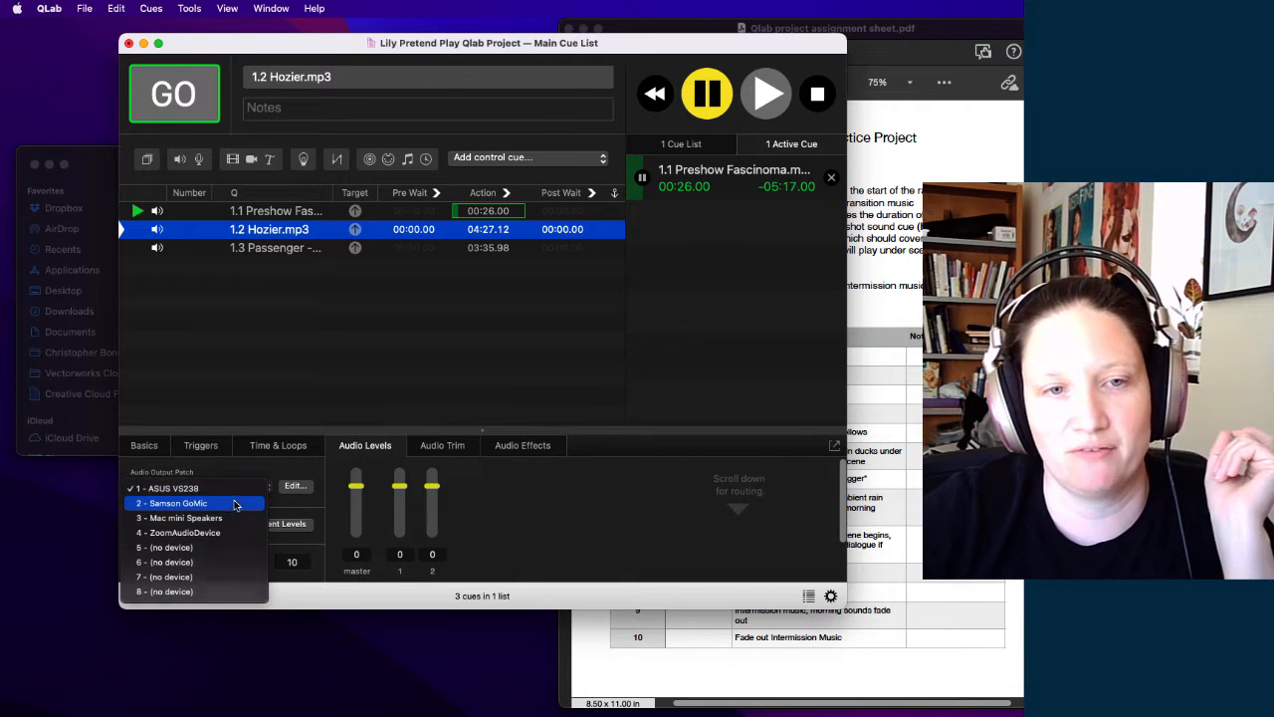
click(235, 504)
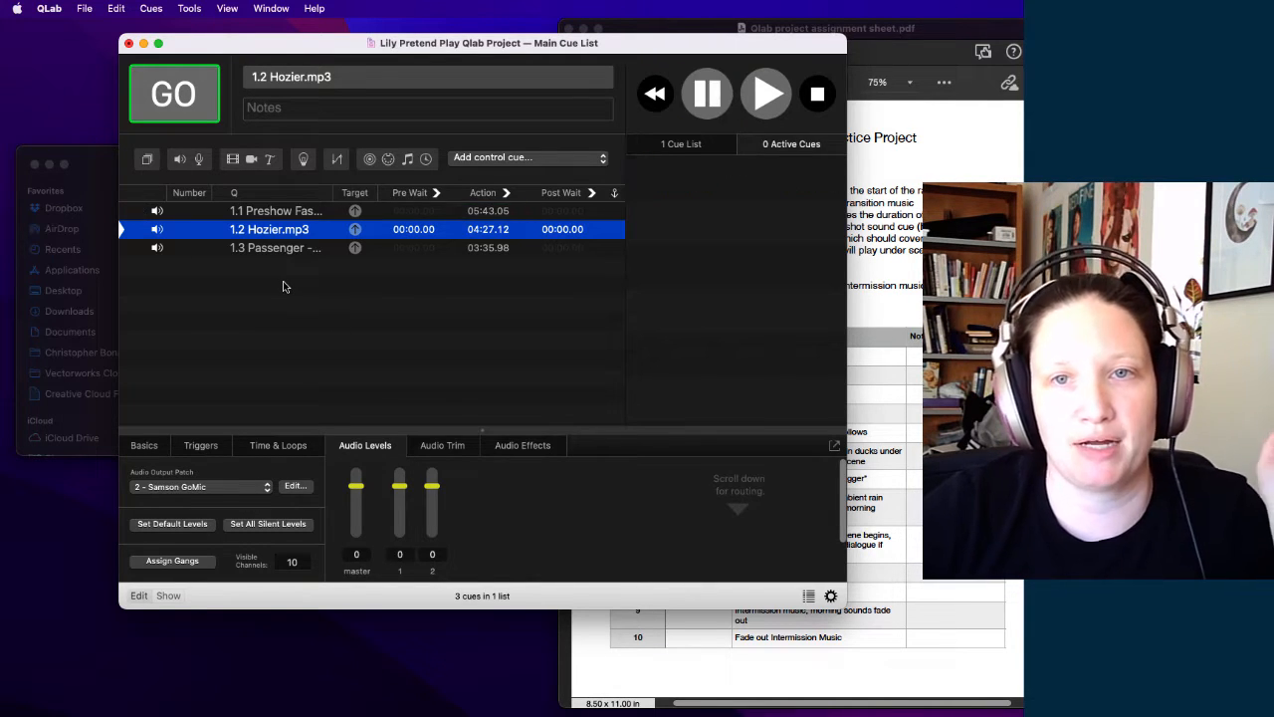
click(217, 211)
click(223, 486)
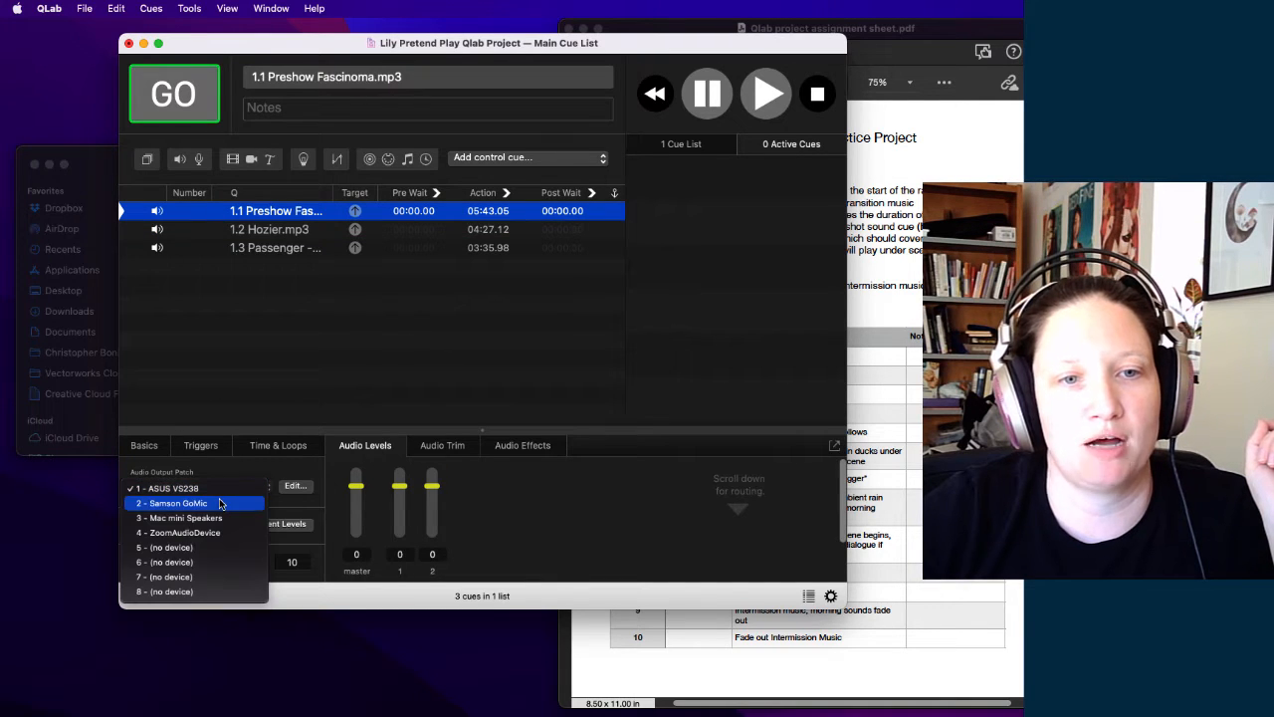
click(219, 500)
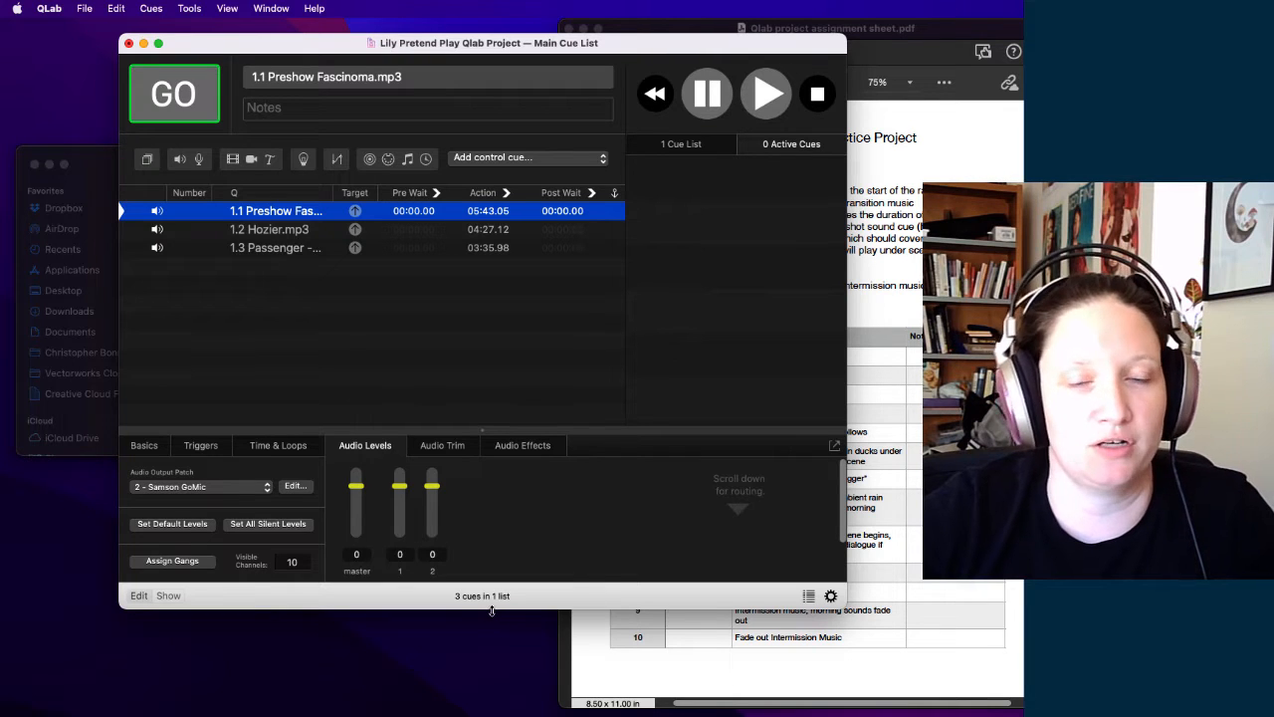
Step: In the workspace's audio settings, assign Samson GoMic to Audio Patch 1 and ASUS VS238 to Audio Patch 2
click(831, 597)
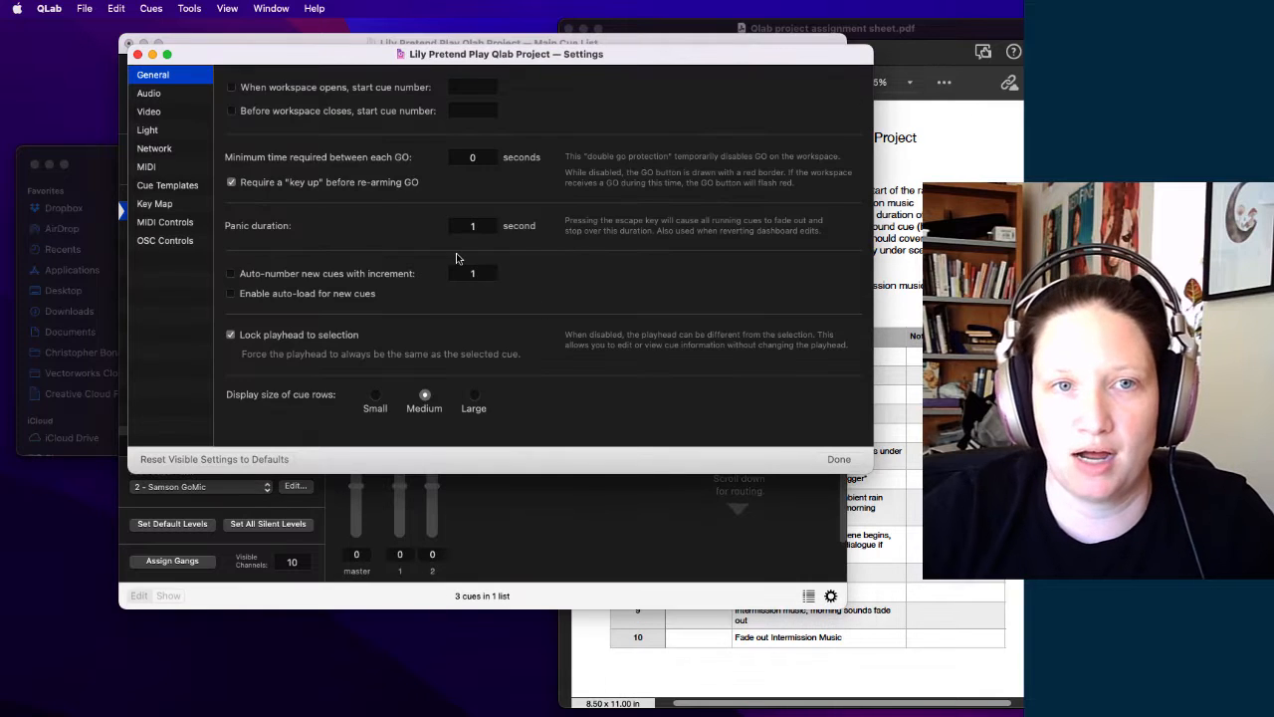
click(181, 93)
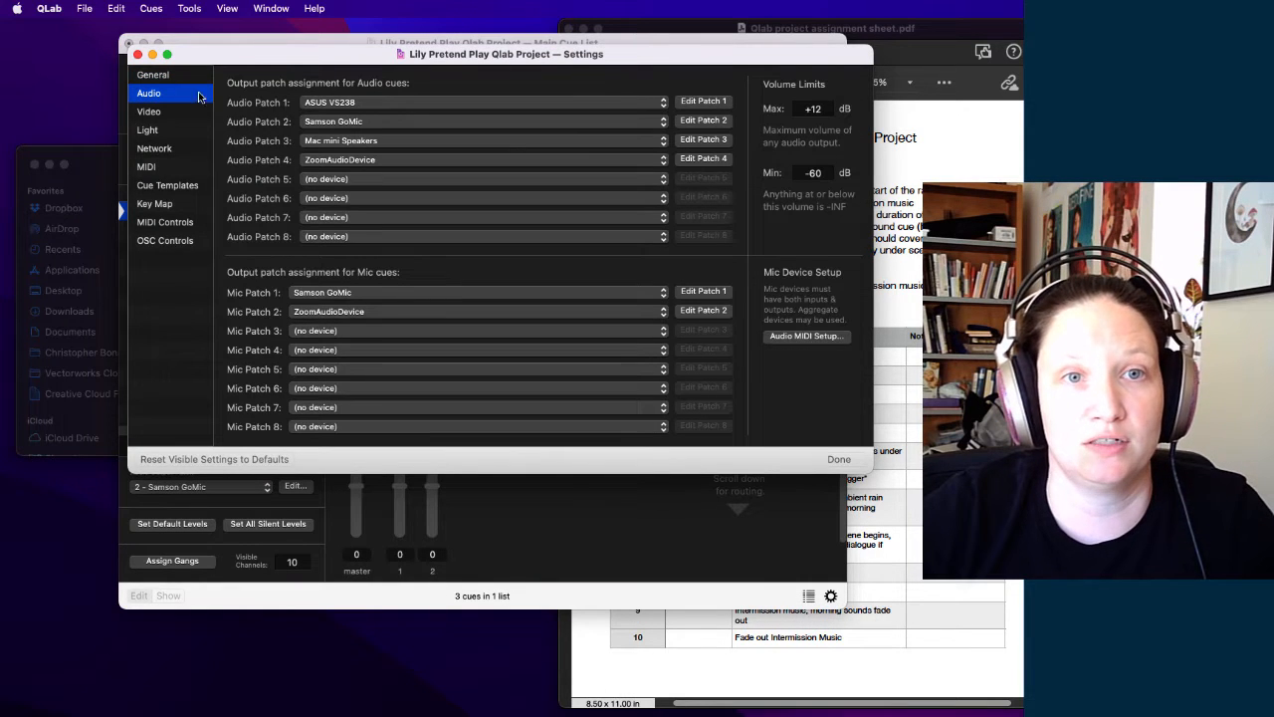
click(486, 102)
click(483, 120)
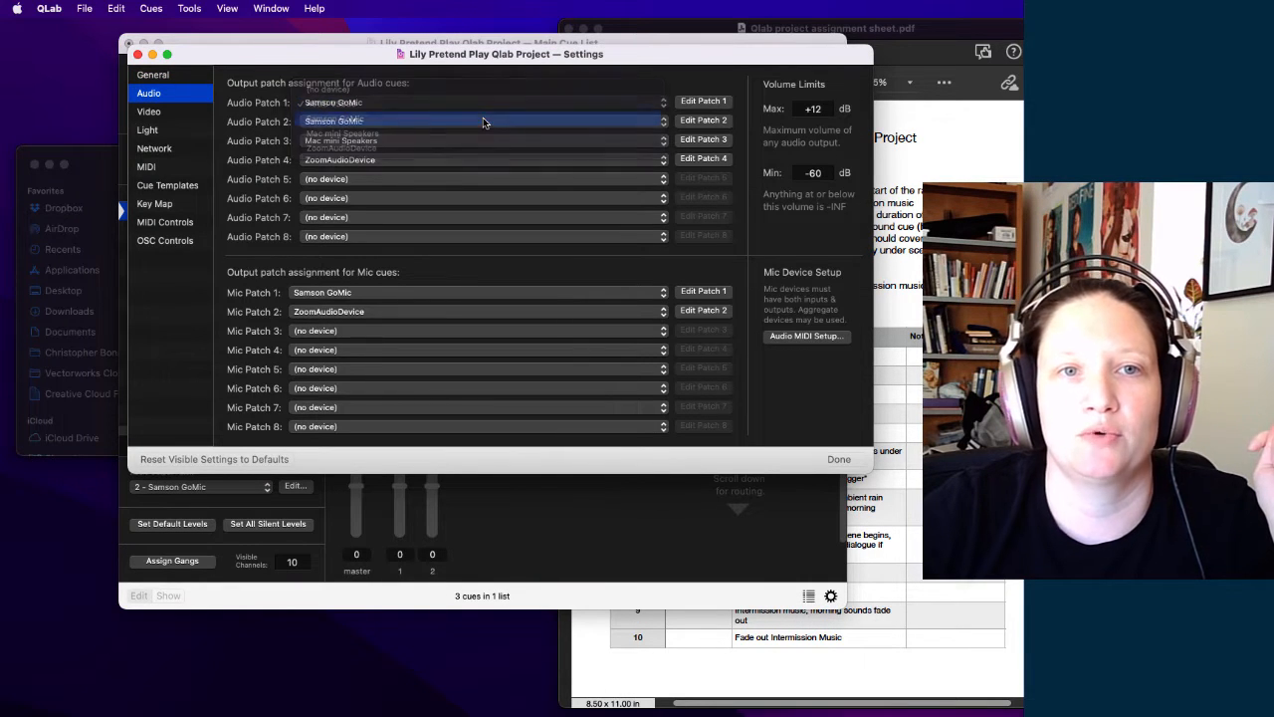
click(481, 122)
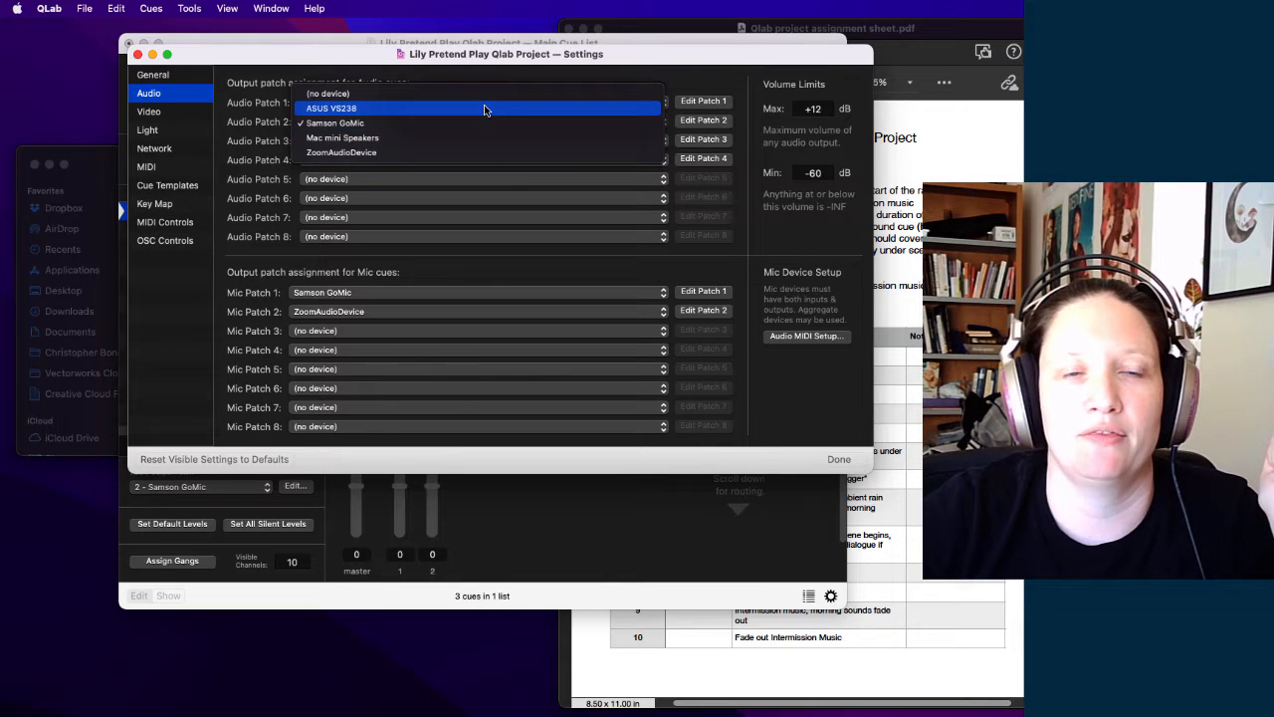
click(483, 108)
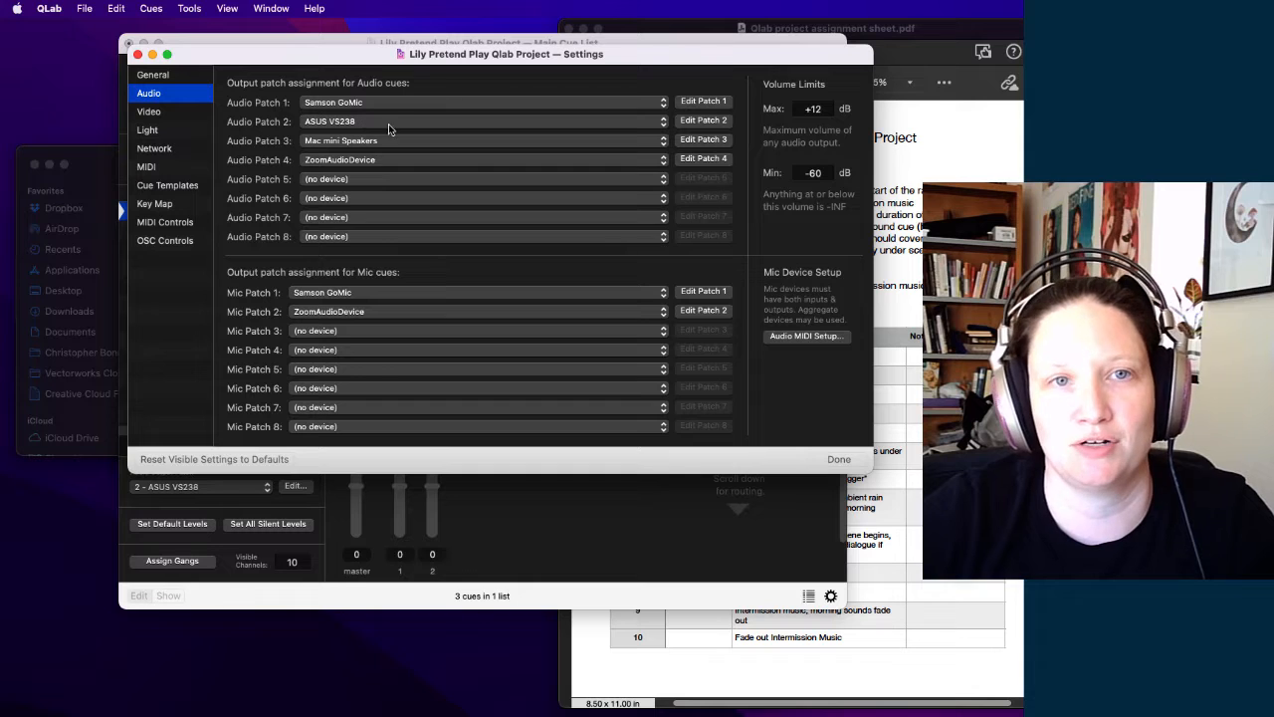
click(138, 56)
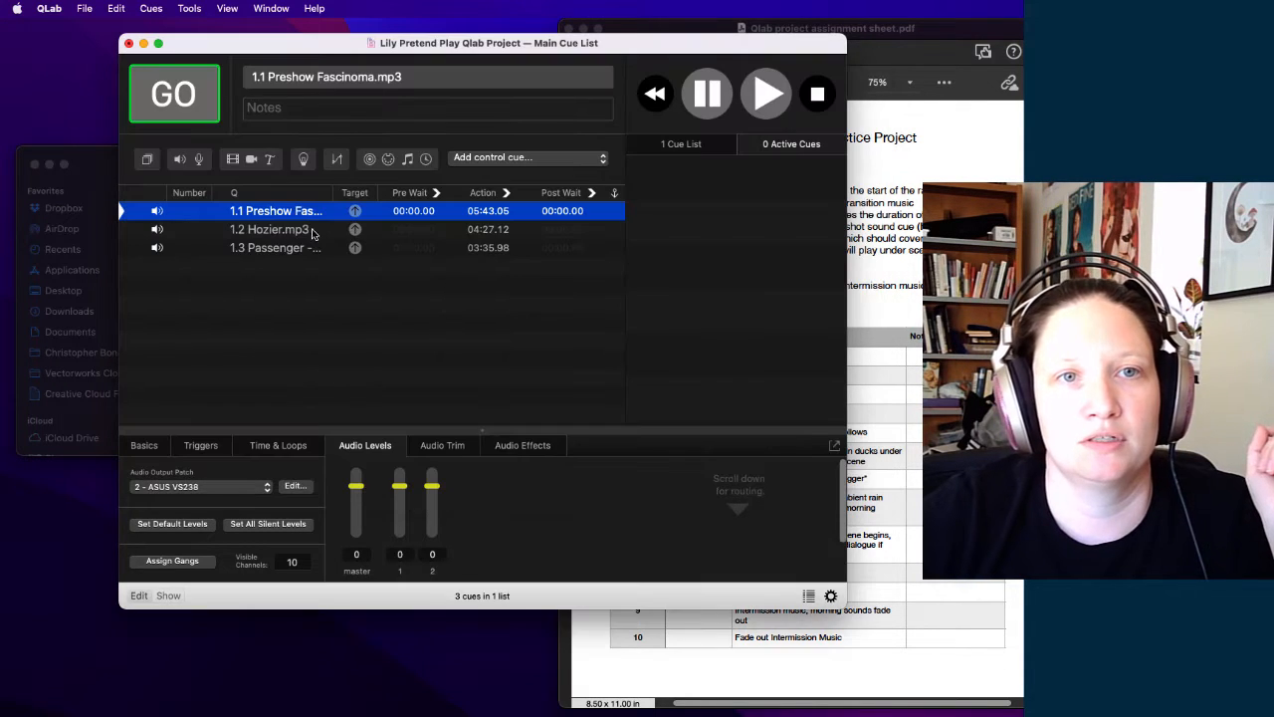
Step: Check the output patch of all three preshow cues and set each one to 1 - Samson GoMic
click(291, 233)
click(282, 249)
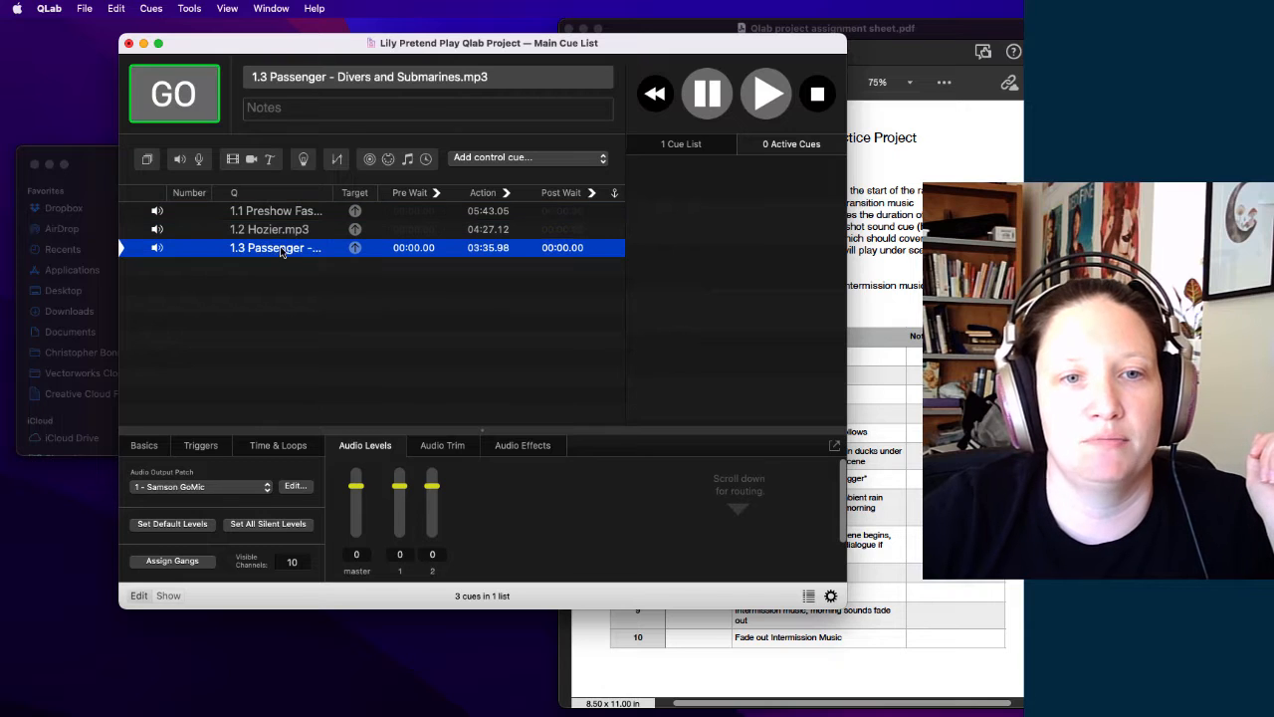
click(212, 486)
click(204, 503)
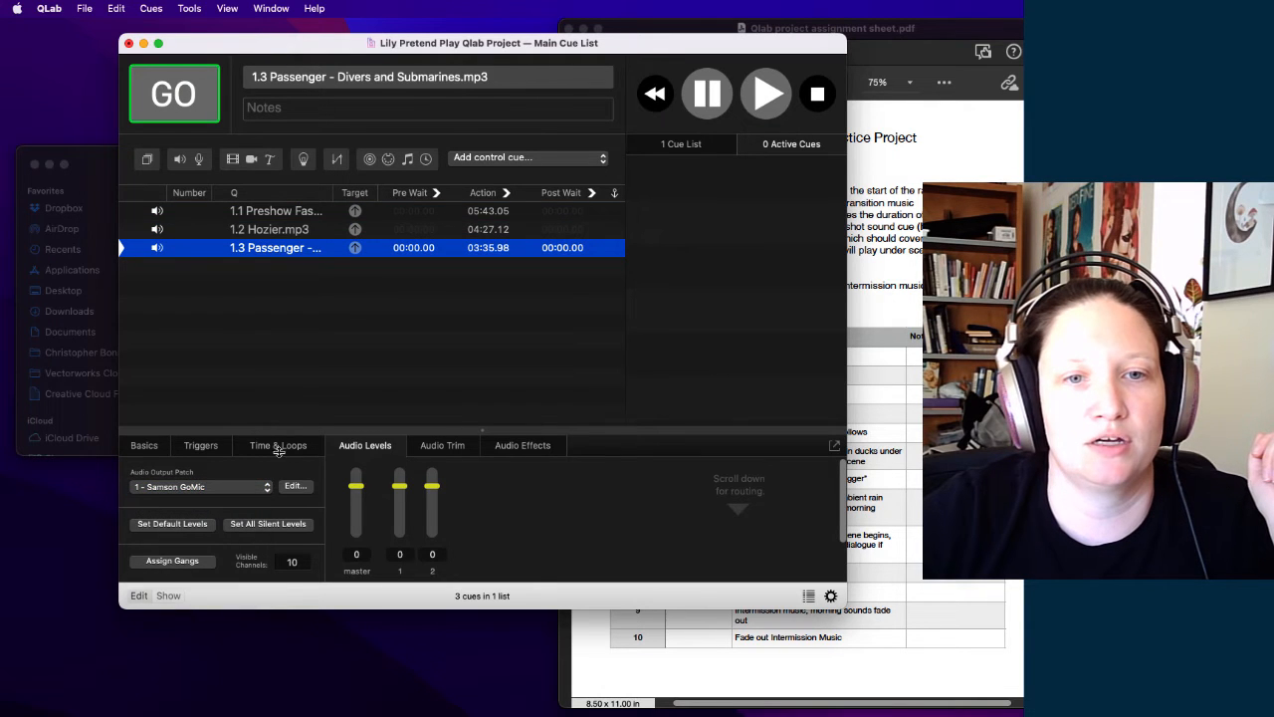
click(262, 212)
click(242, 486)
click(242, 489)
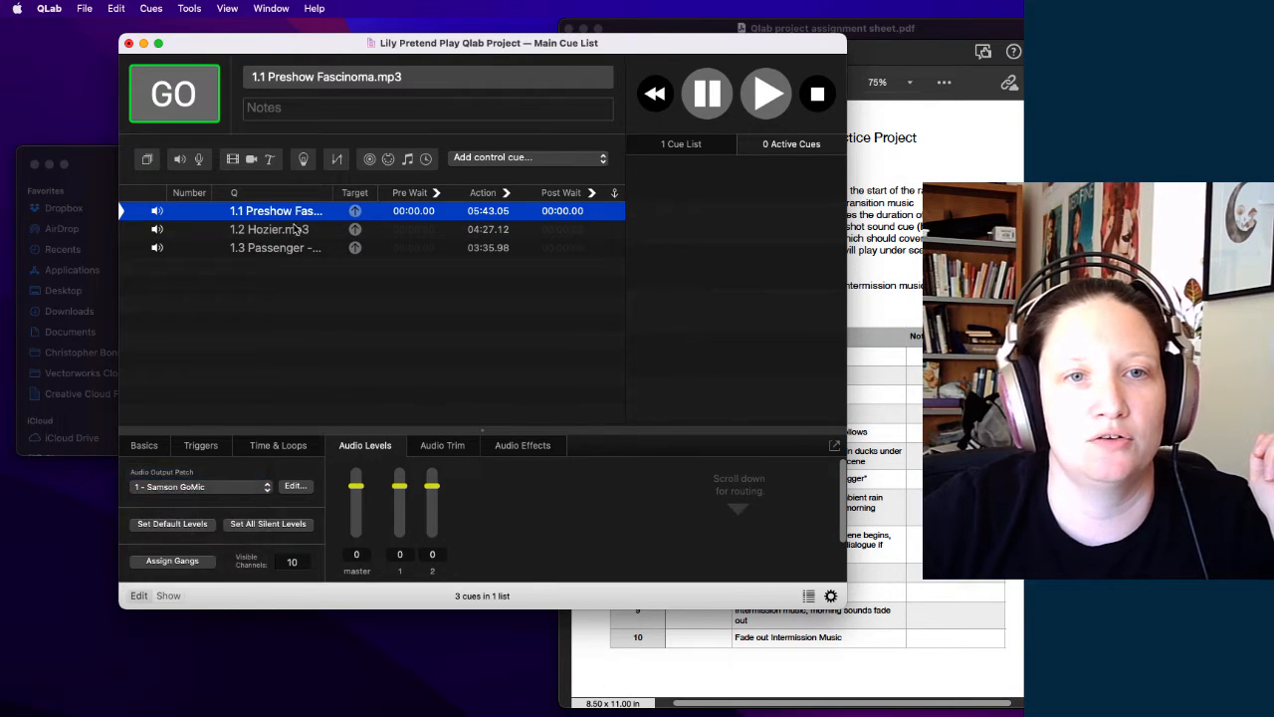
click(297, 231)
click(219, 487)
click(225, 474)
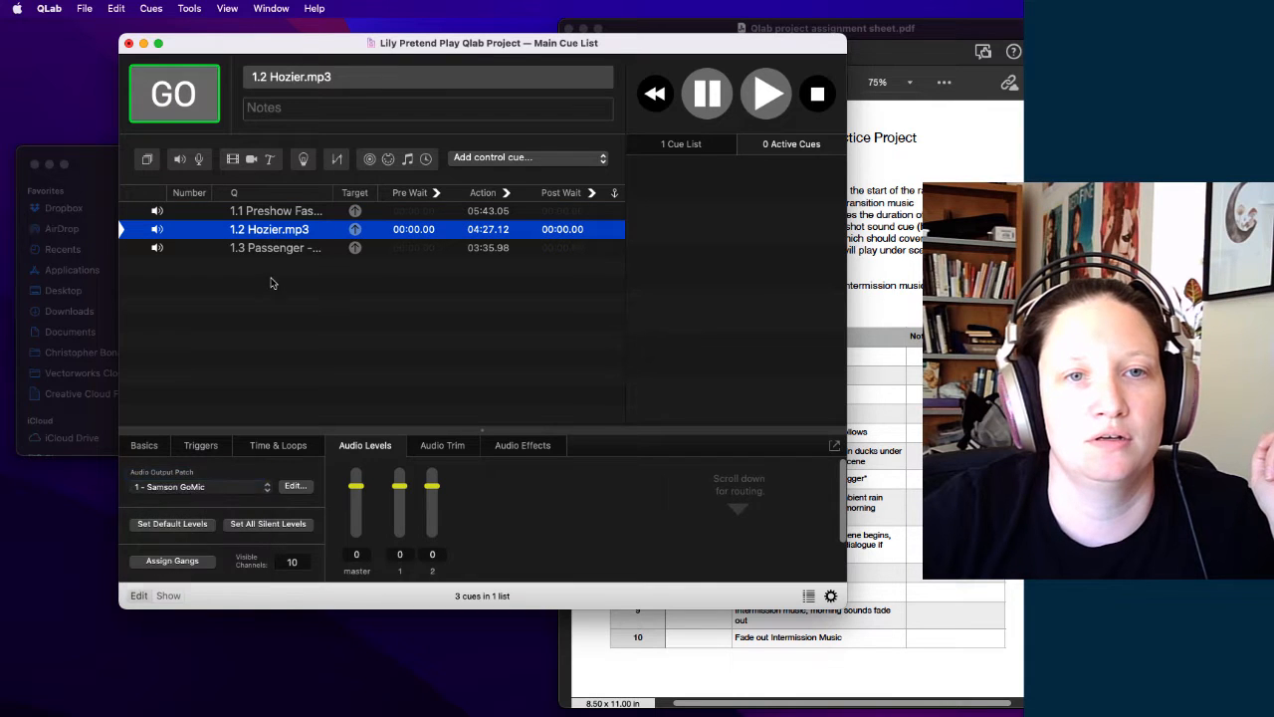
Step: Play the 1.1 Preshow Fascinoma cue, scrub to about 02:04 and back near its start, and pause it
click(261, 212)
click(186, 83)
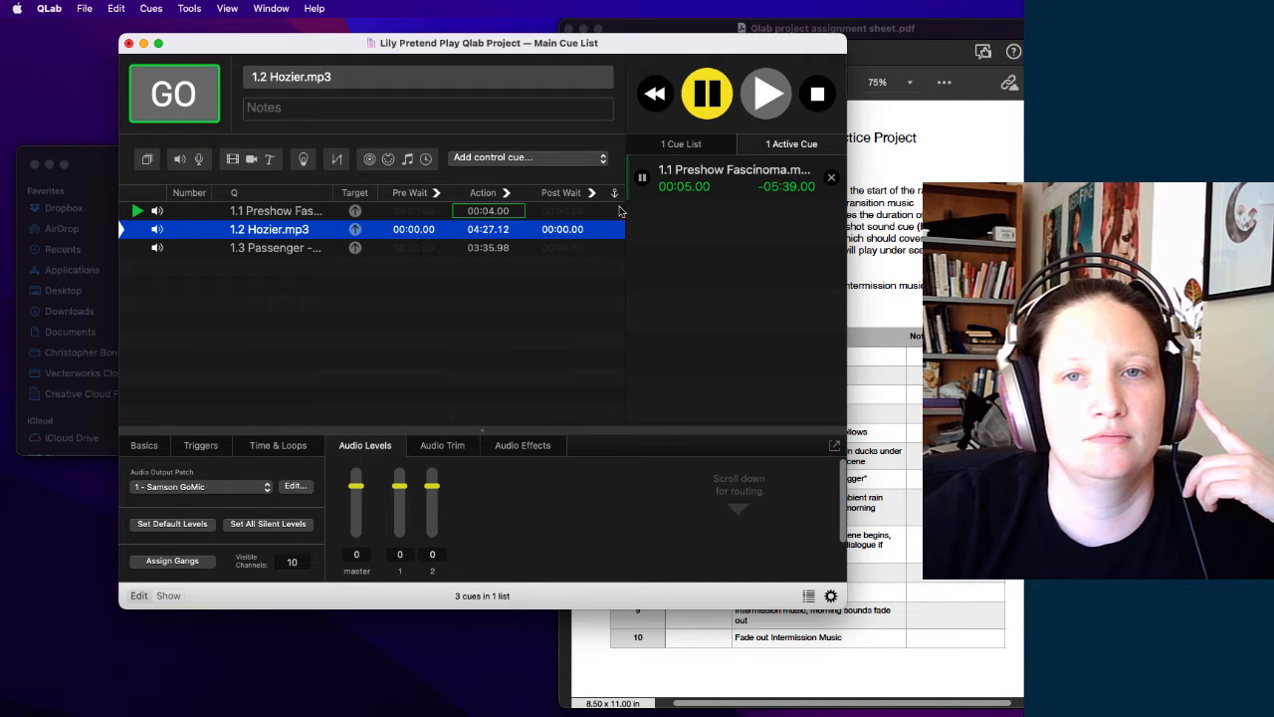
click(704, 178)
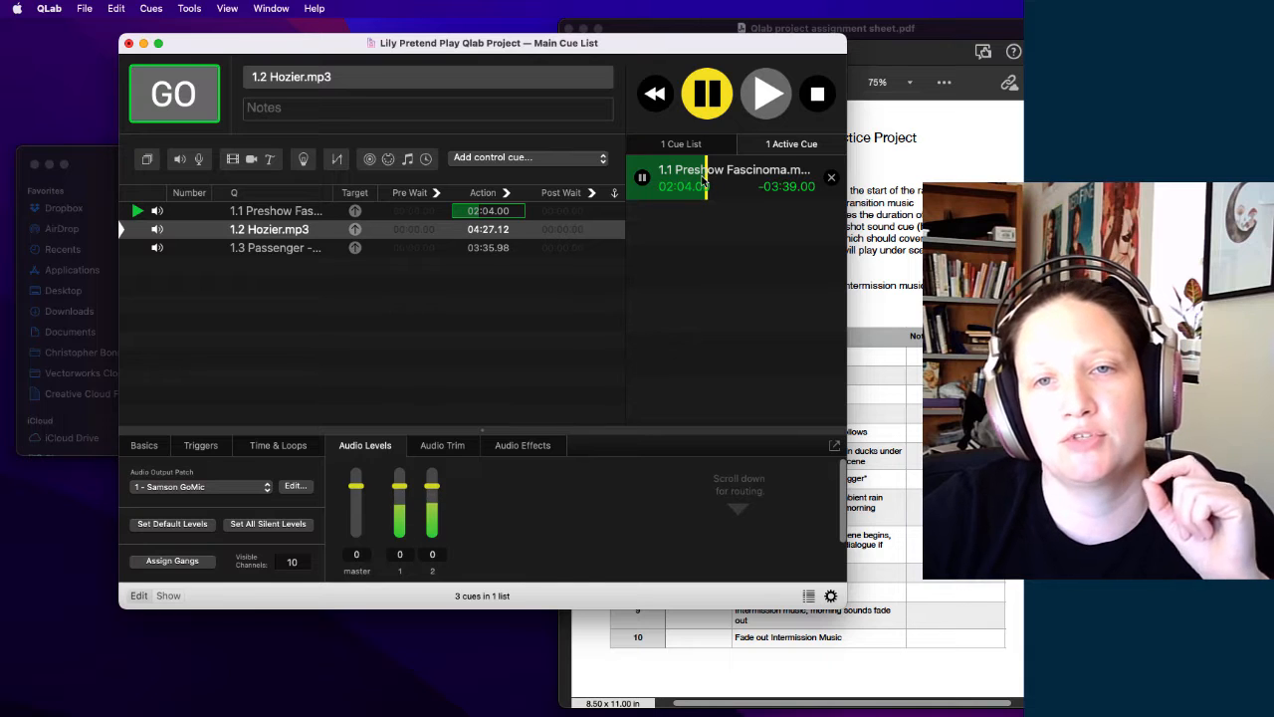
drag(704, 178, 637, 182)
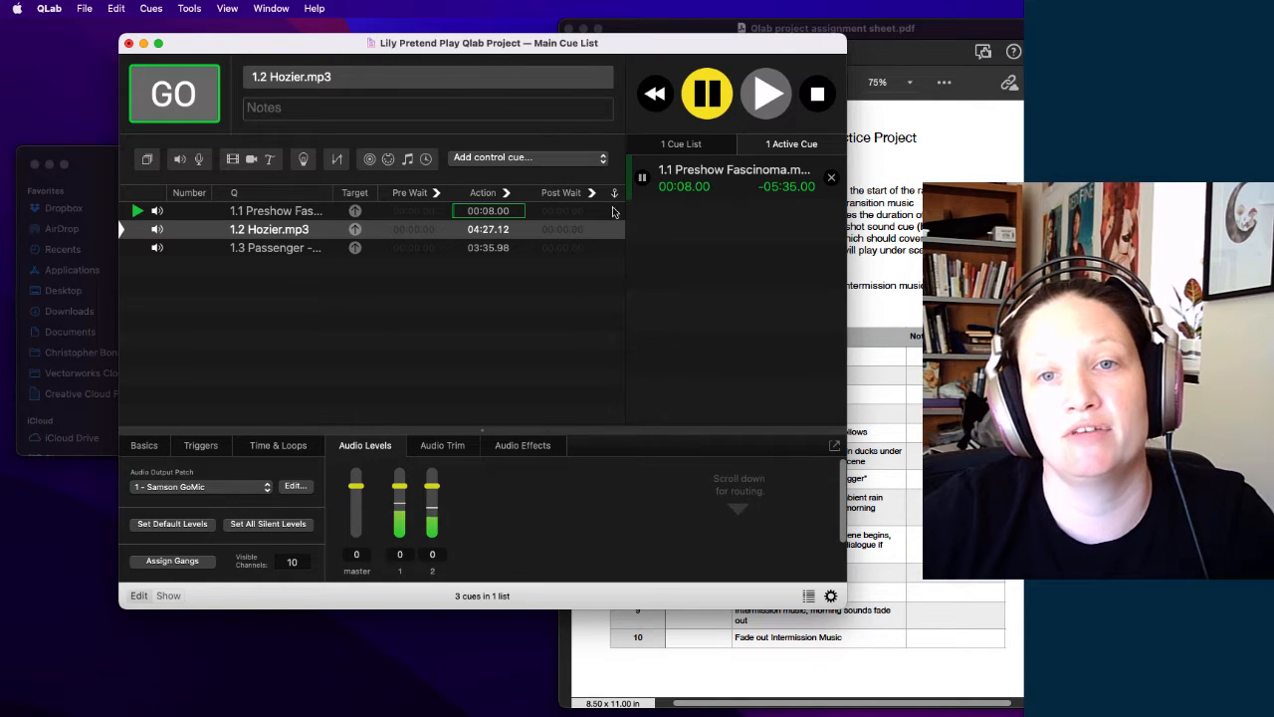
click(642, 178)
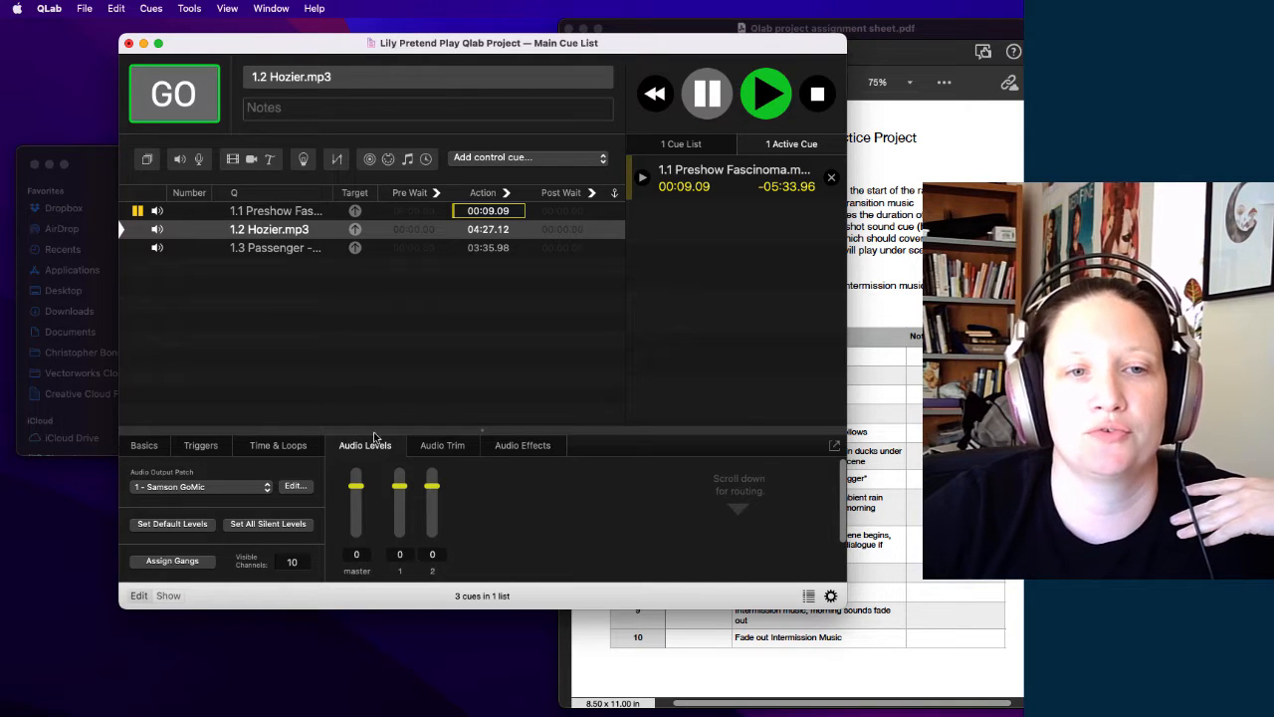
Step: Trim the start of the 1.1 Preshow Fascinoma cue to 00:07.030 on its waveform
click(267, 448)
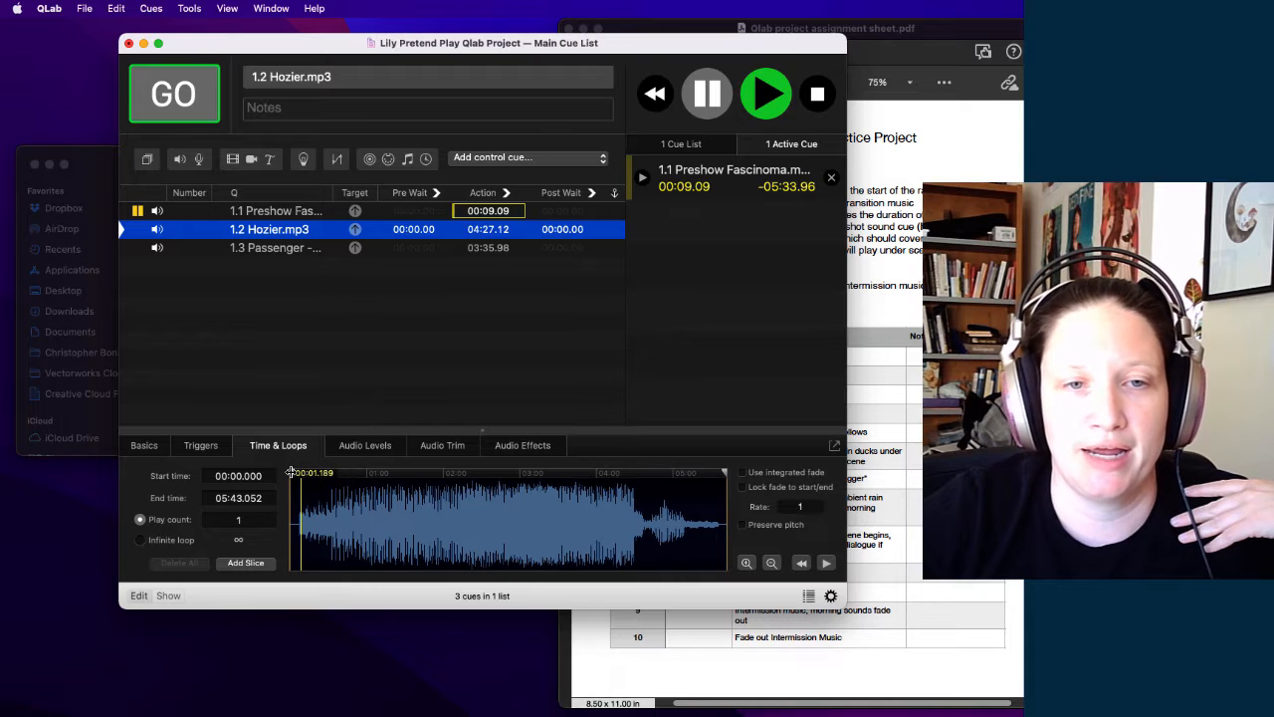
drag(289, 472, 298, 471)
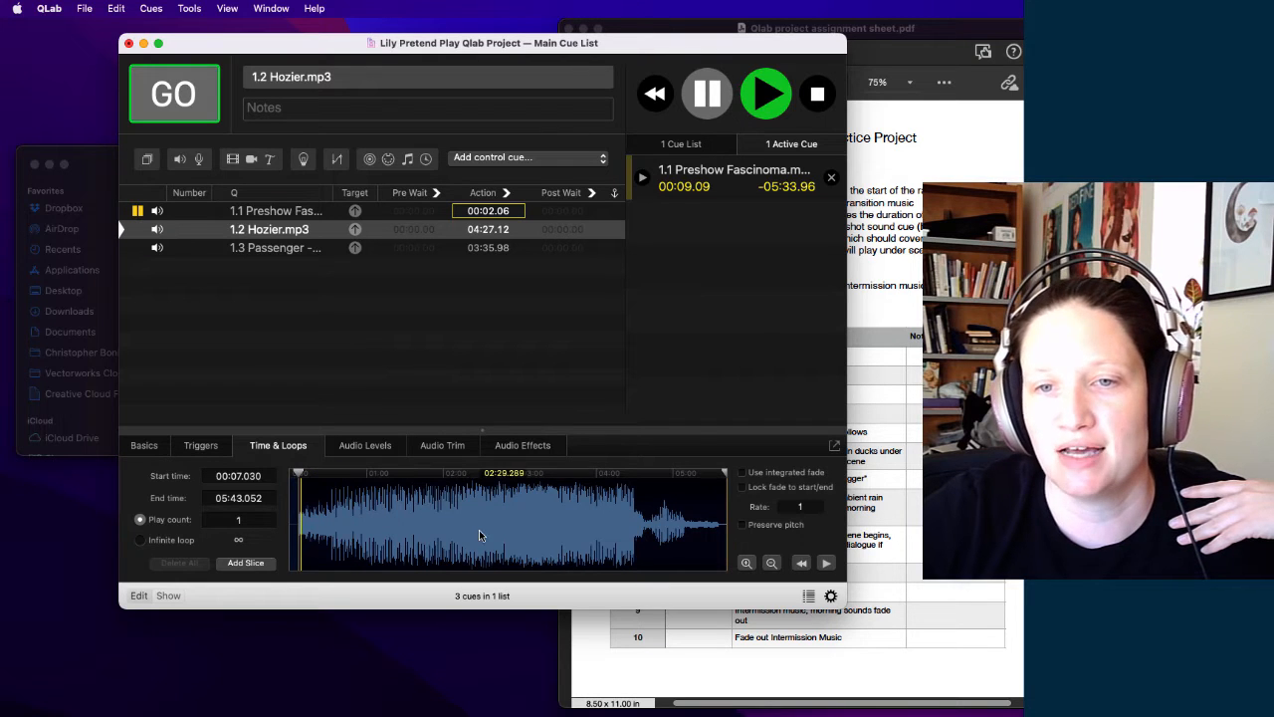
click(263, 298)
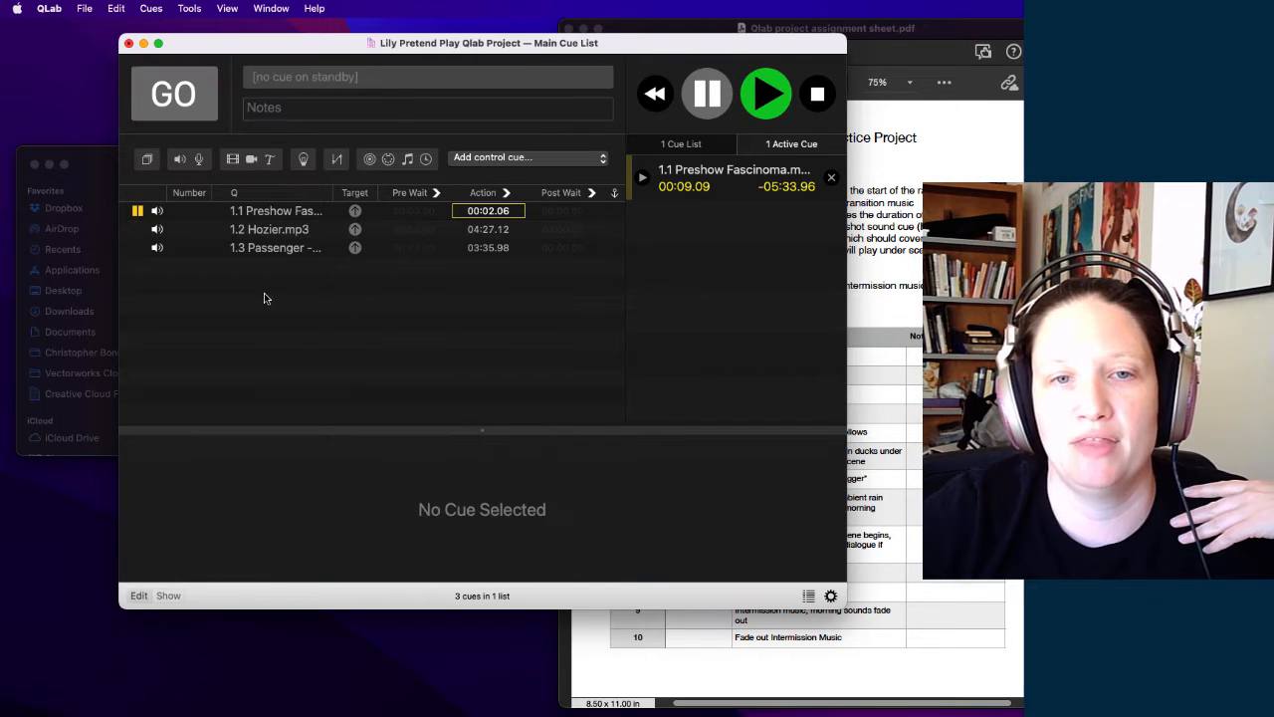
Step: Stop the paused 1.1 Preshow Fascinoma cue, play it from its trimmed start to check it, and stop playback
click(269, 217)
key(Escape)
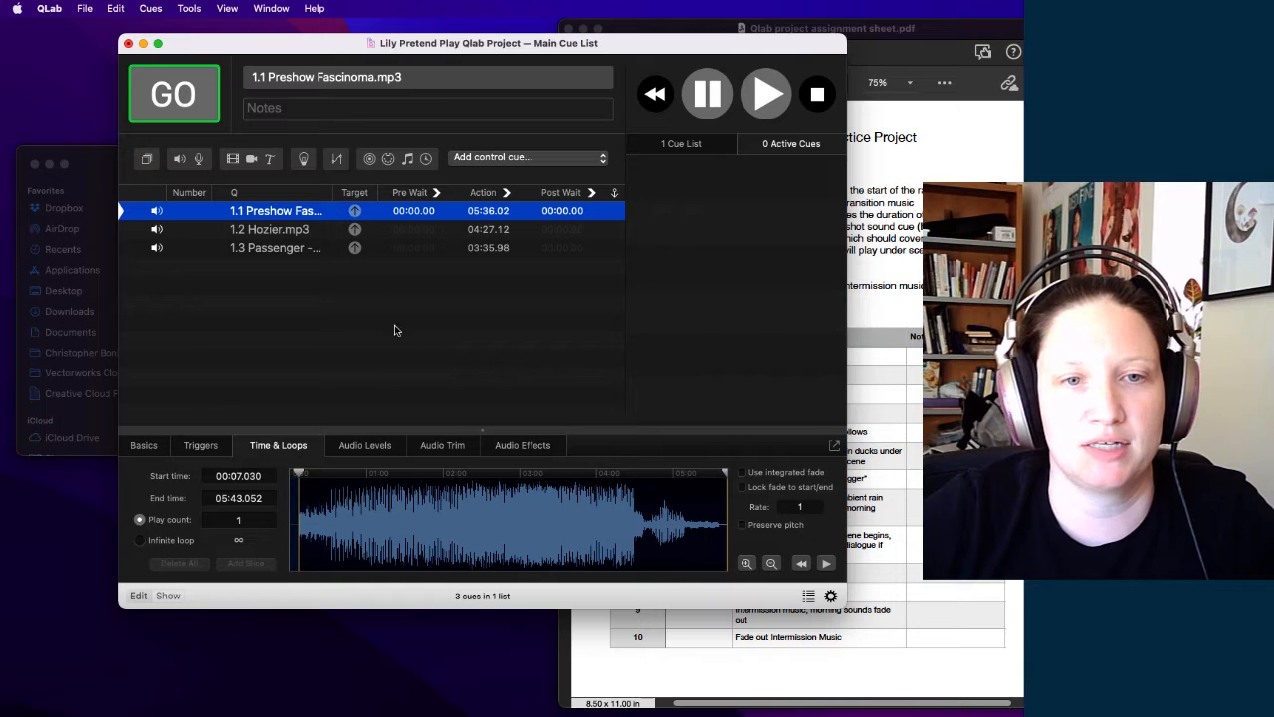
key(space)
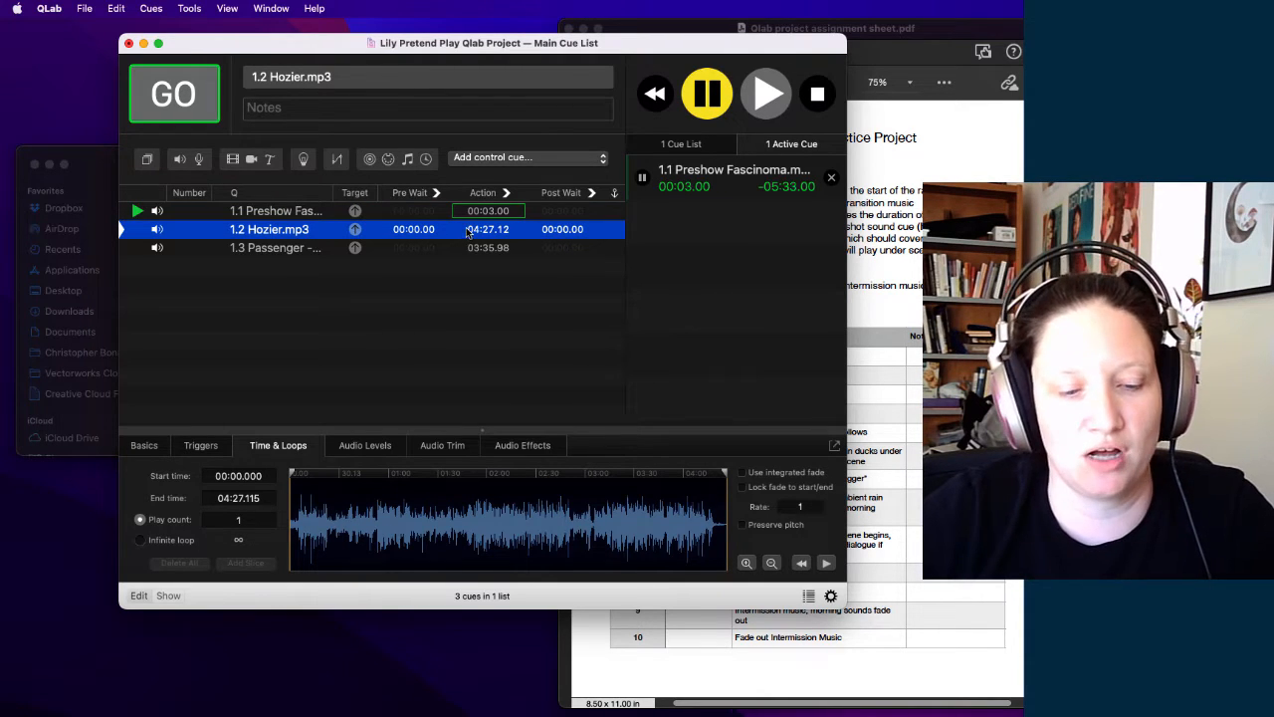
key(Escape)
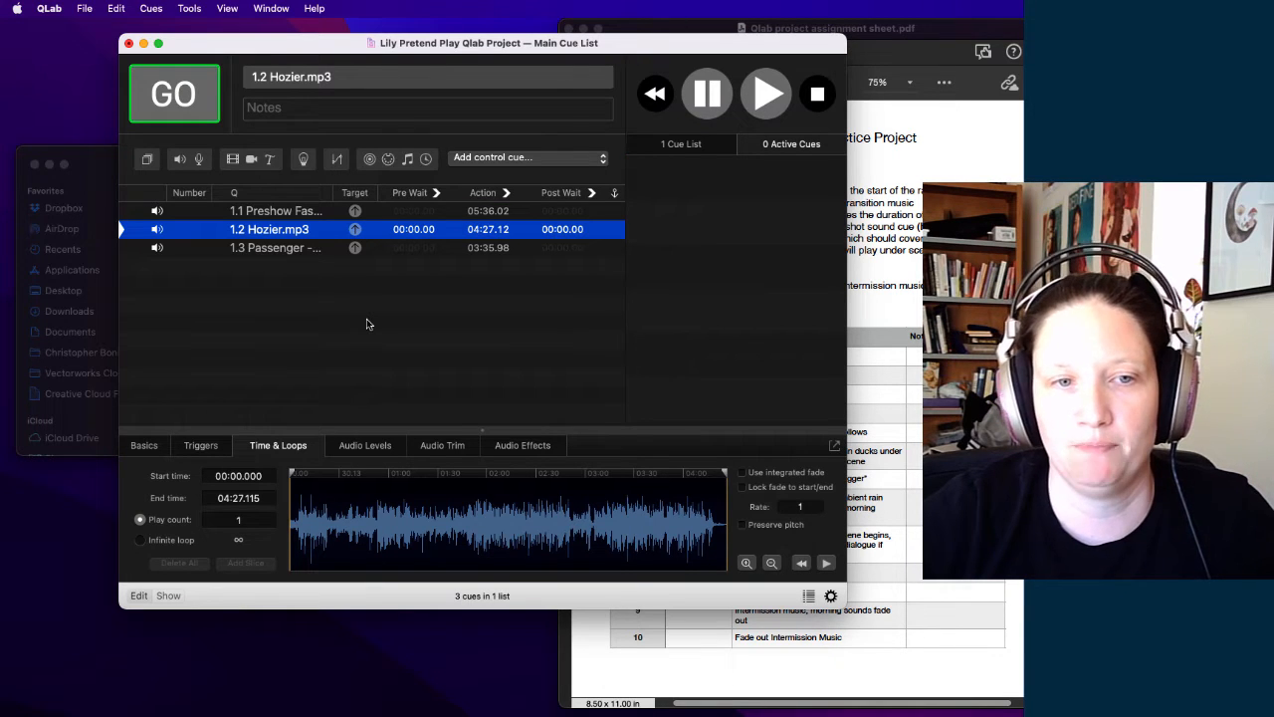
Step: Examine the 1.1 Preshow Fascinoma cue's basics, triggers, time and loops, audio levels, audio trim and audio effects settings
click(155, 447)
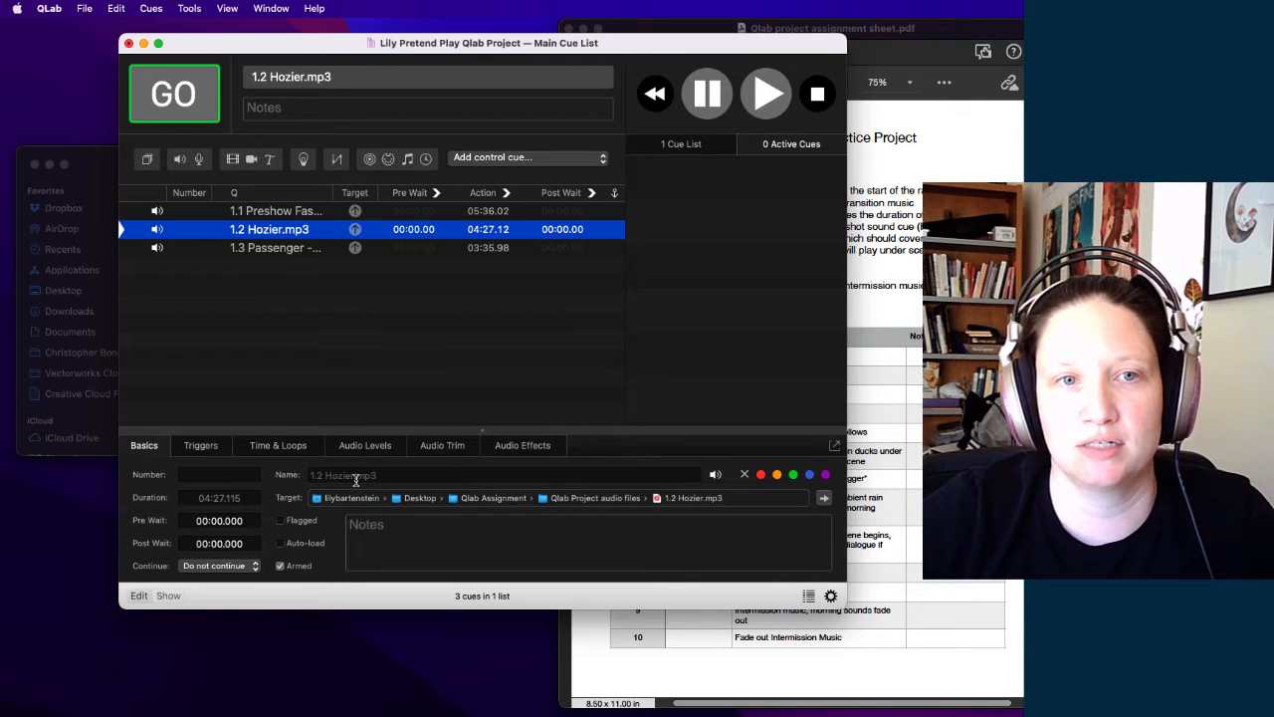
click(190, 211)
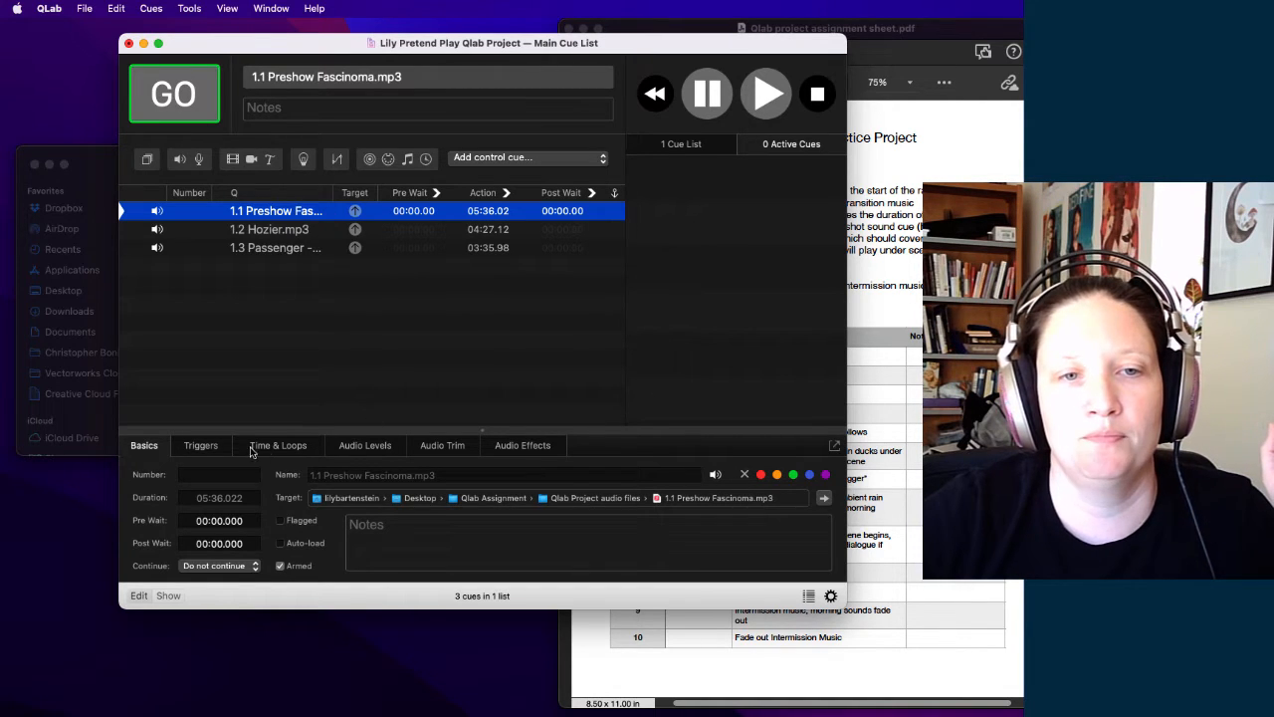
click(201, 446)
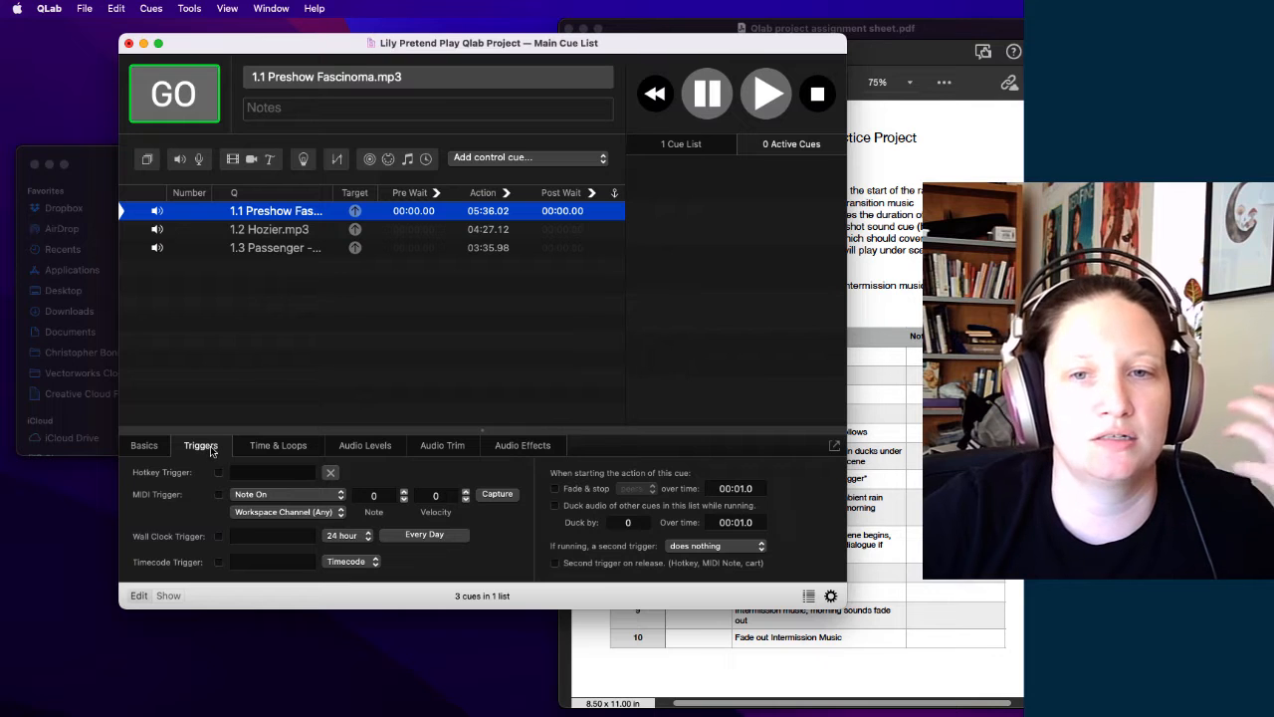
click(276, 446)
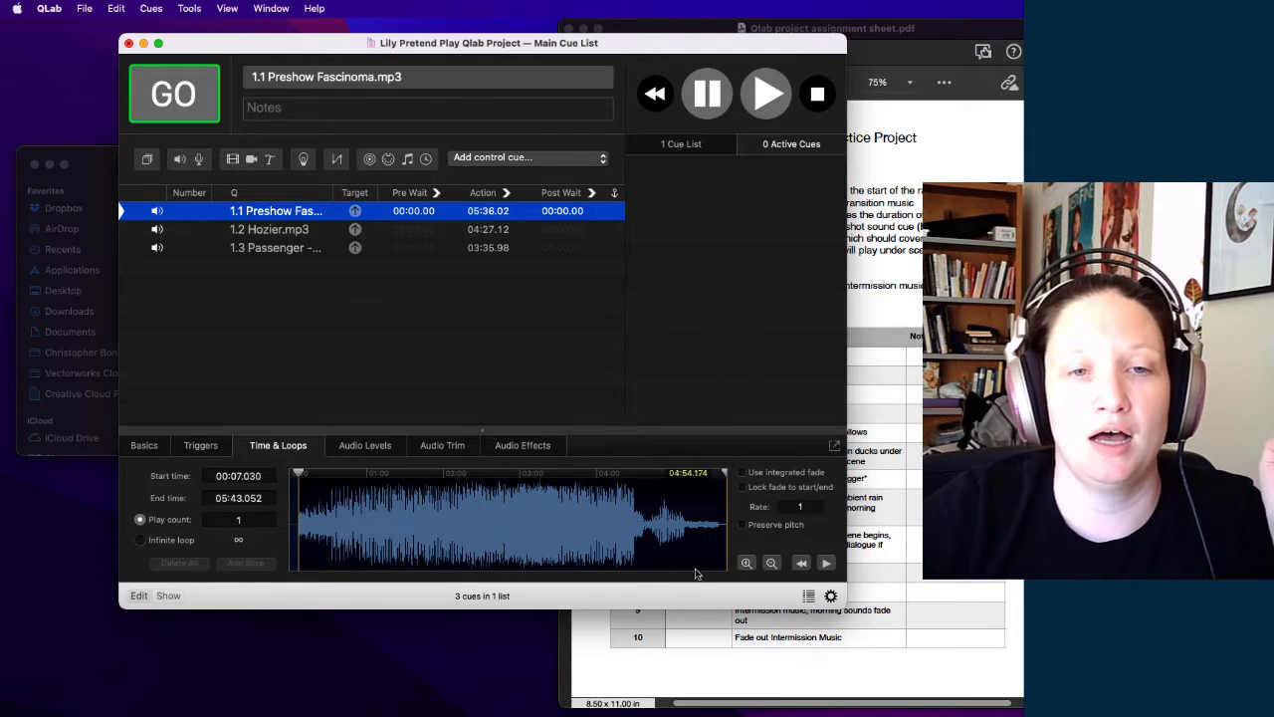
click(365, 447)
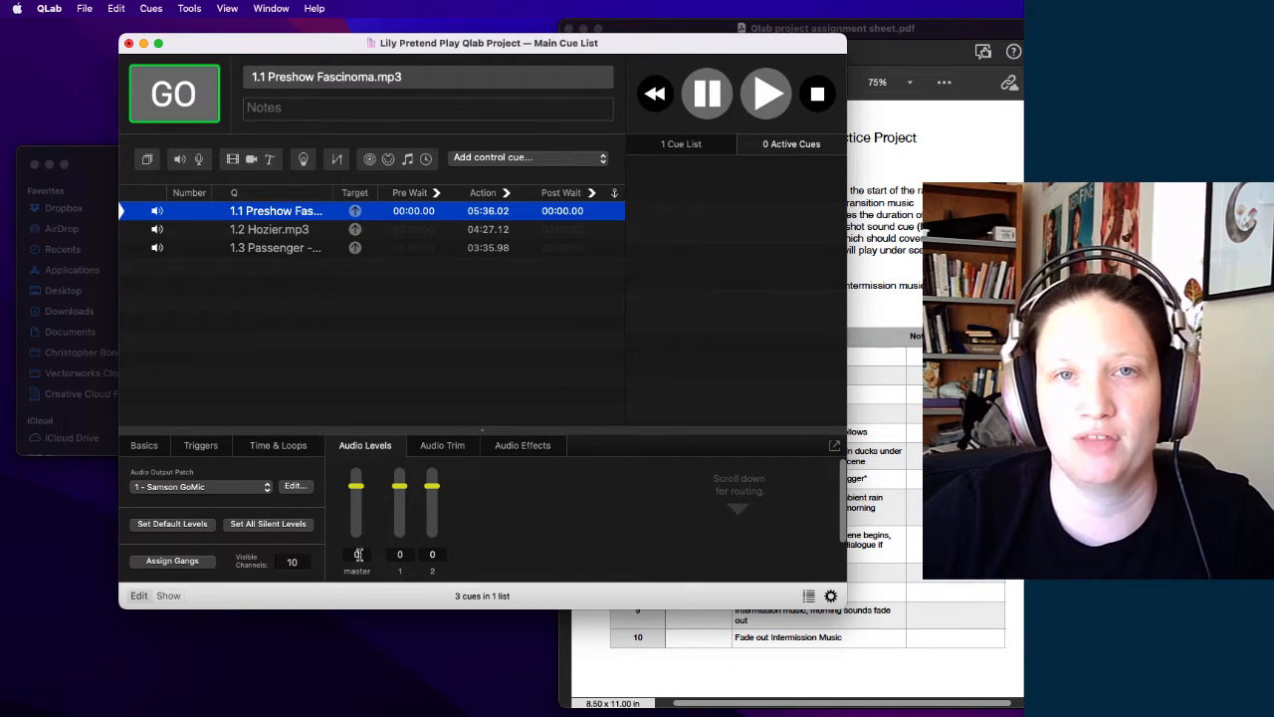
click(438, 447)
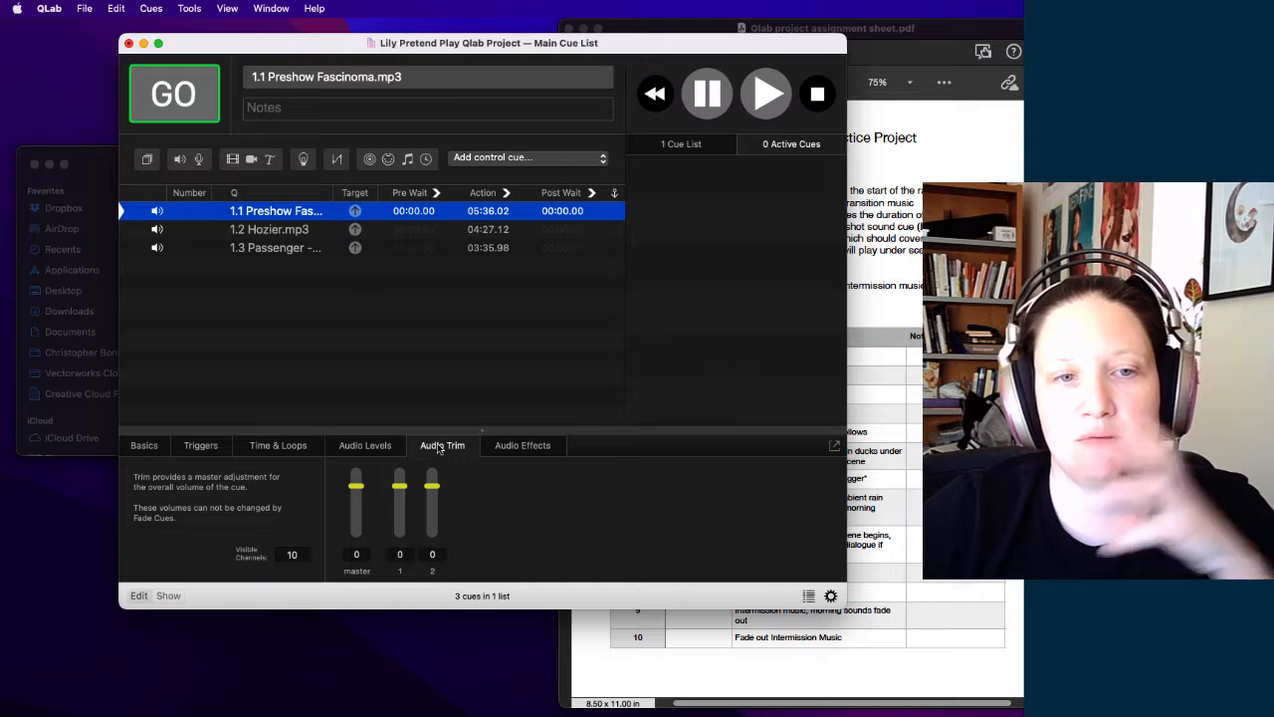
click(518, 450)
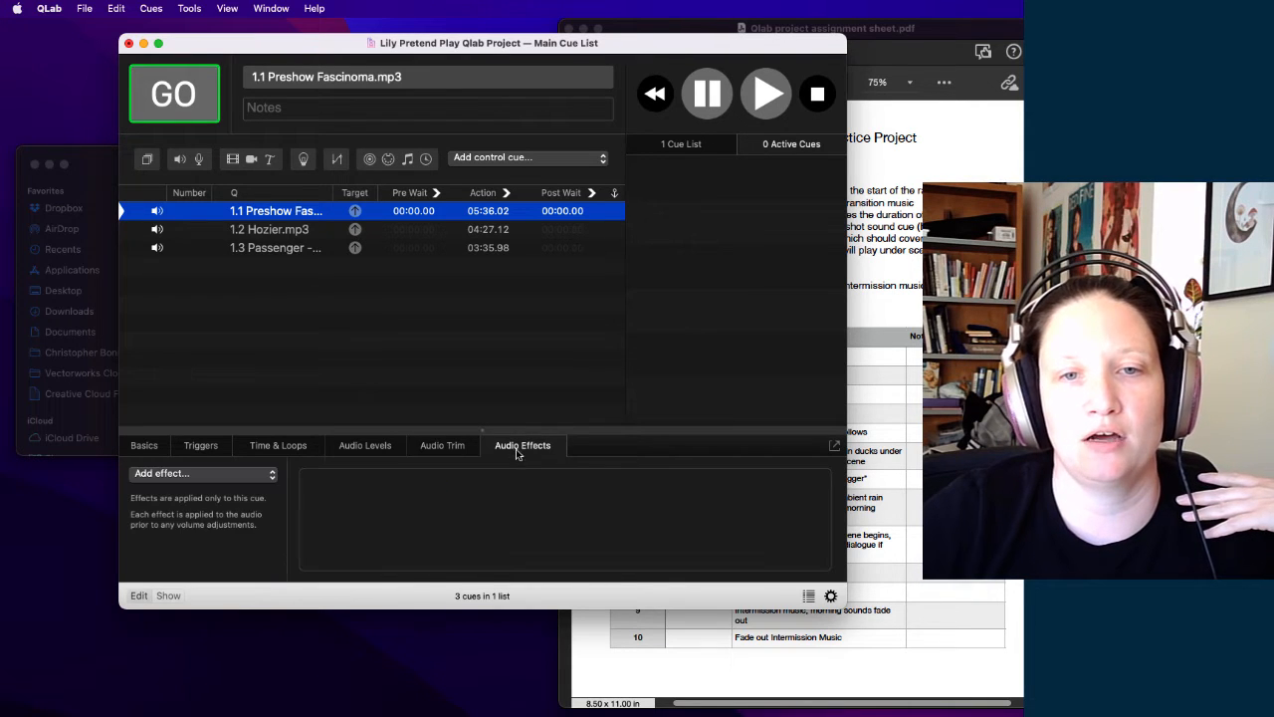
click(223, 478)
mouse_move(223, 490)
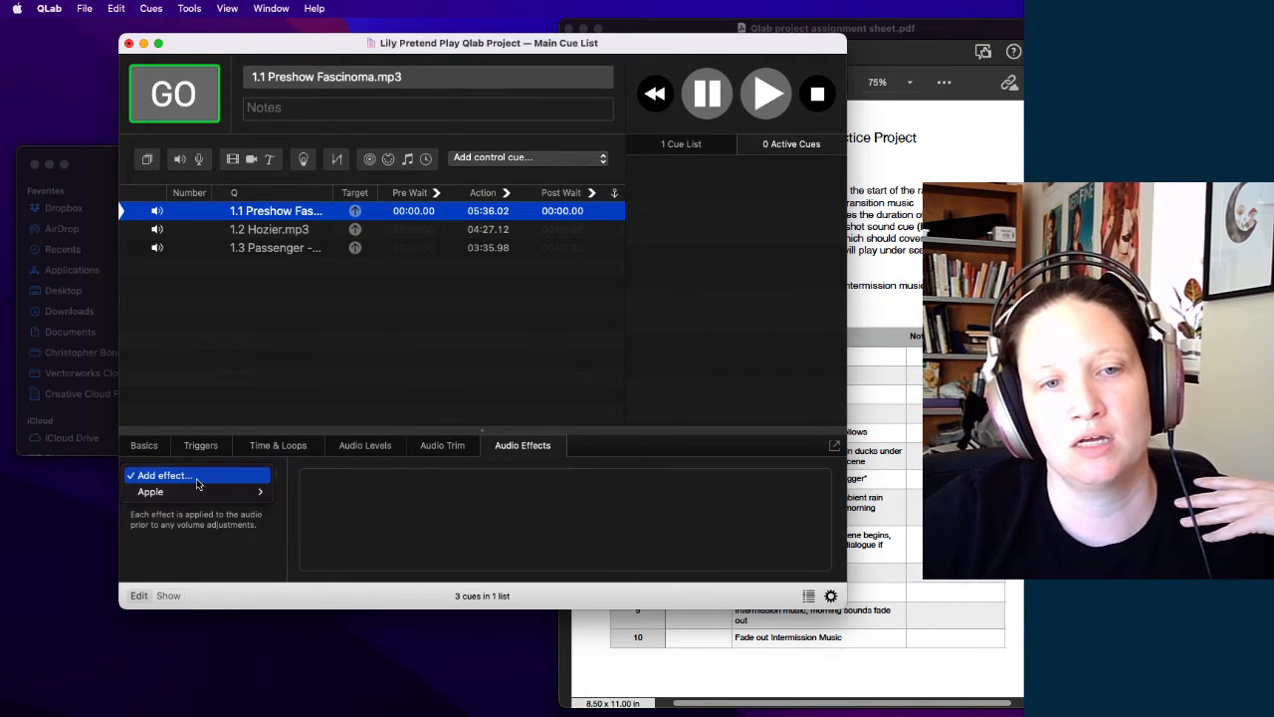
click(162, 560)
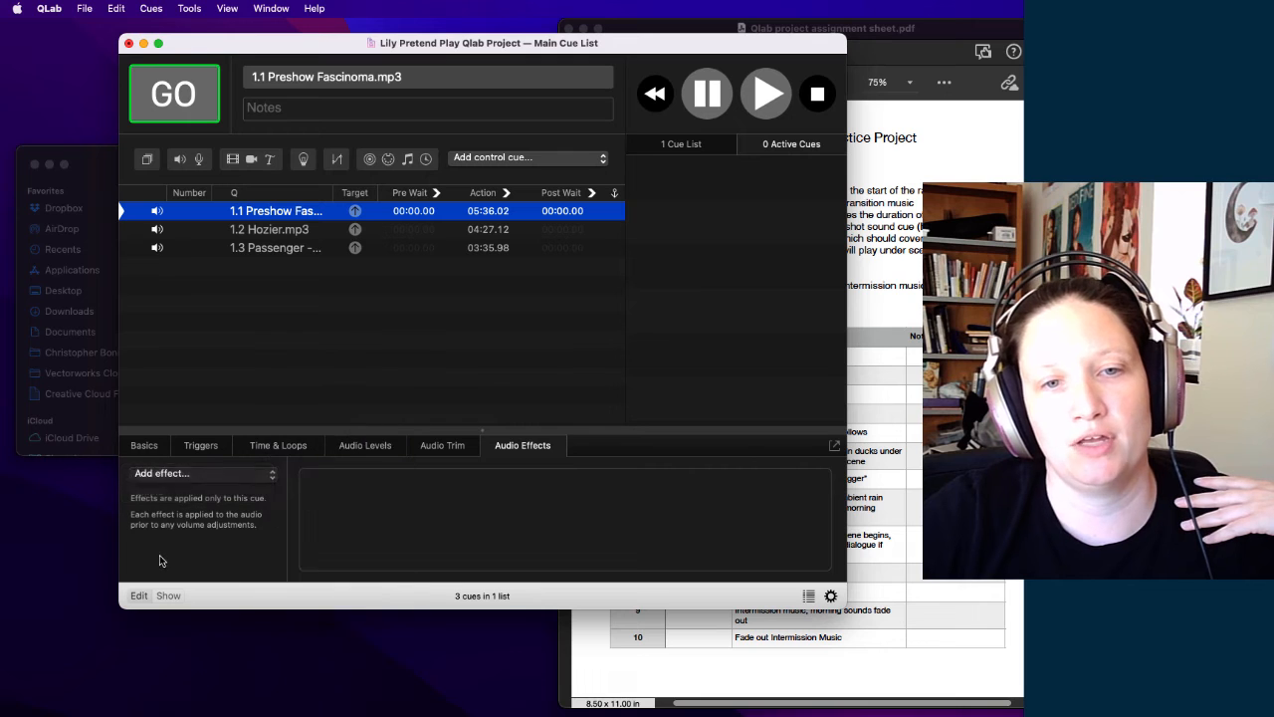
click(288, 450)
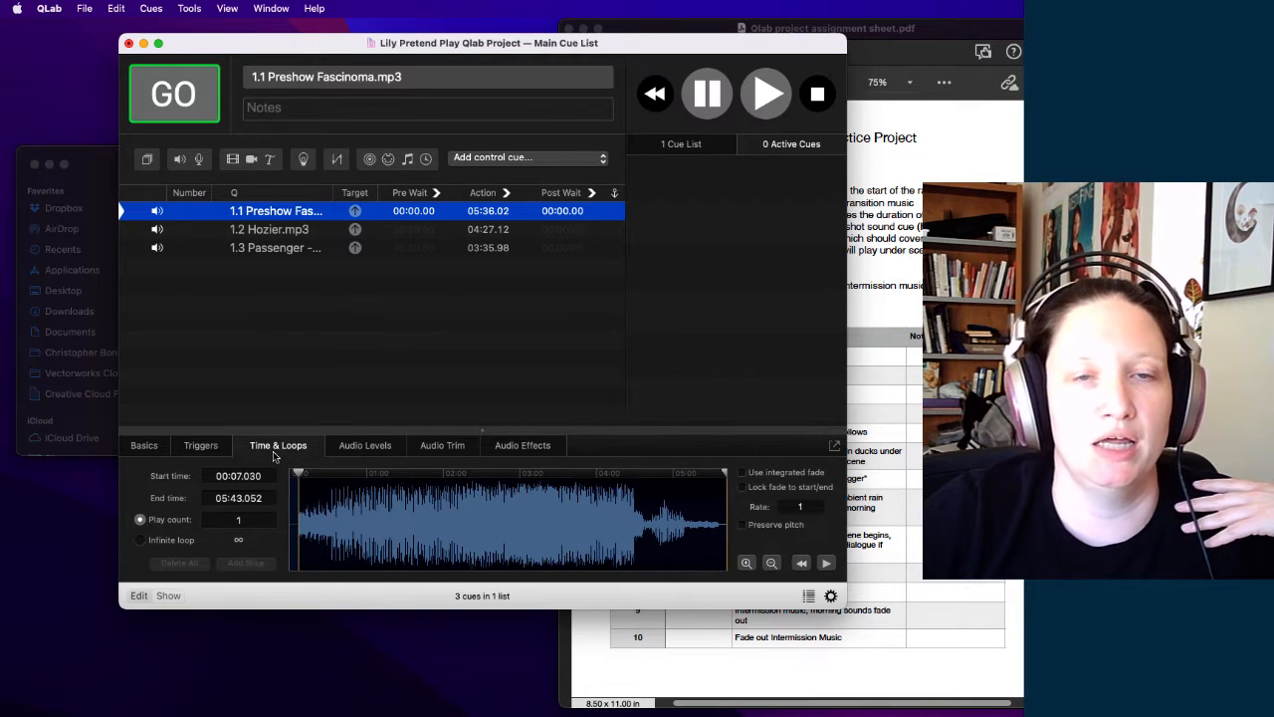
click(357, 448)
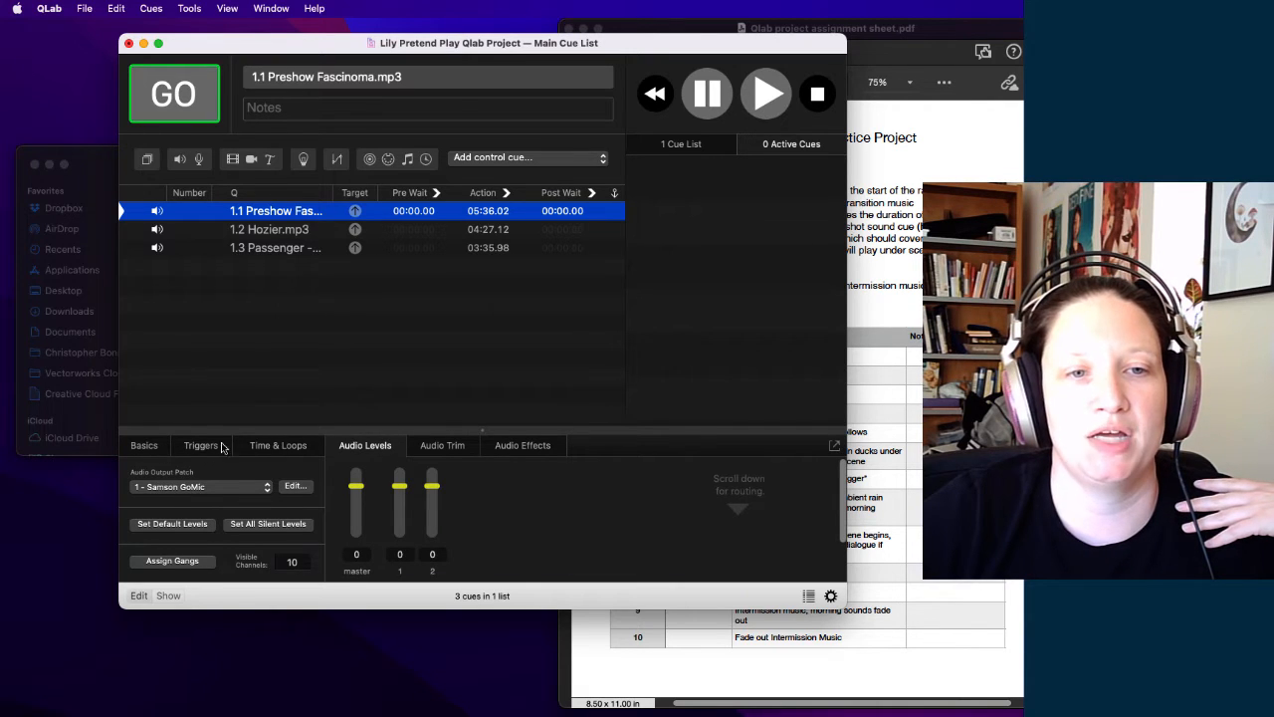
click(153, 447)
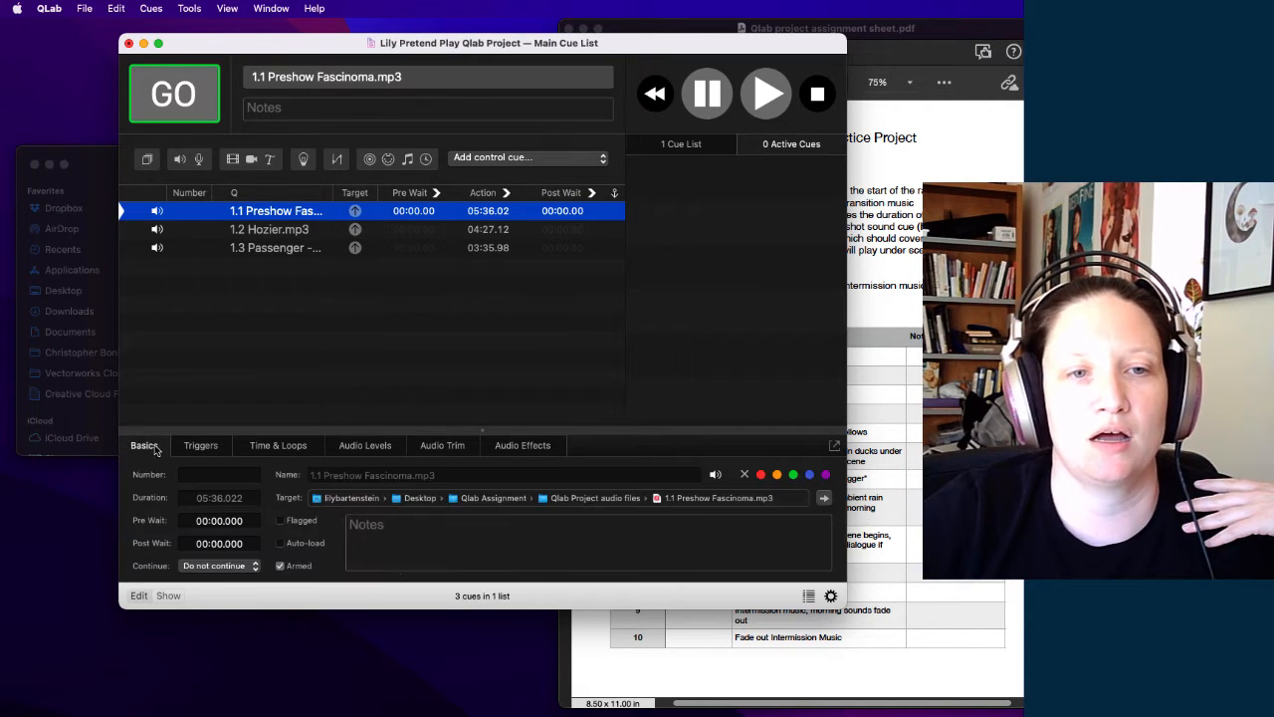
click(303, 453)
click(358, 447)
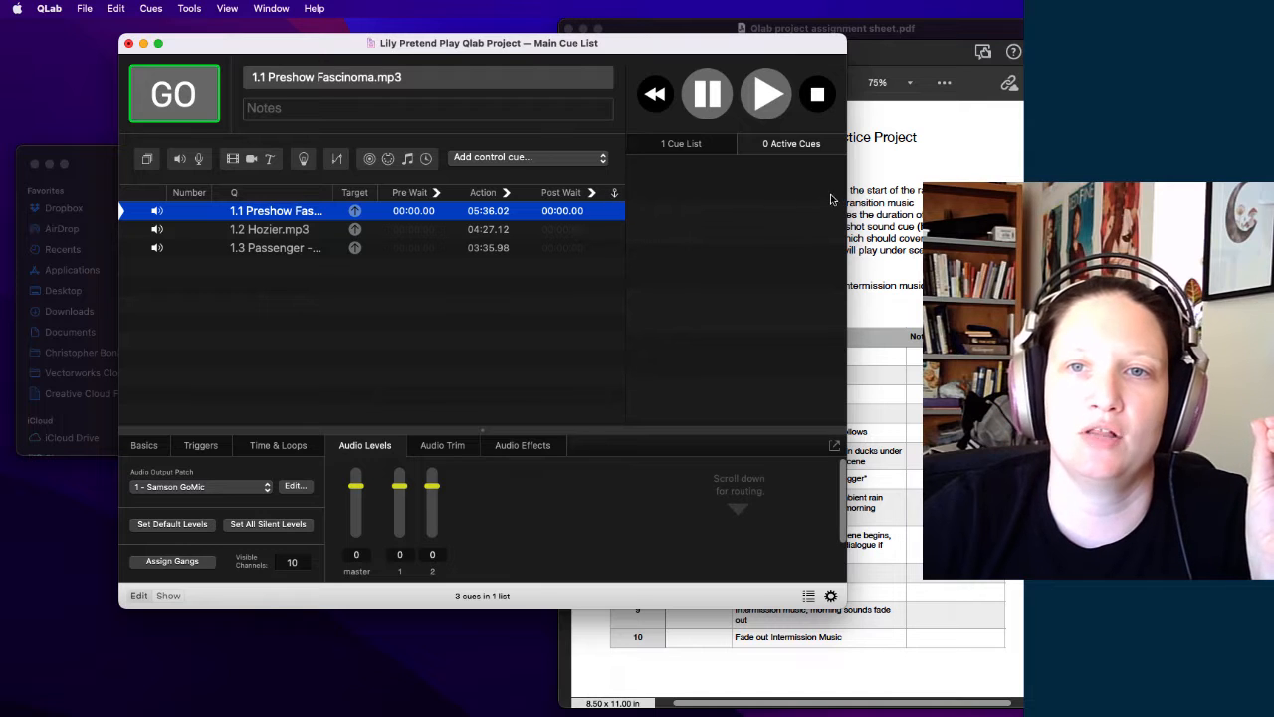
Step: Widen the cue list window and set the 1.1 Preshow Fascinoma cue's continue mode to Auto Follow
drag(847, 198, 910, 198)
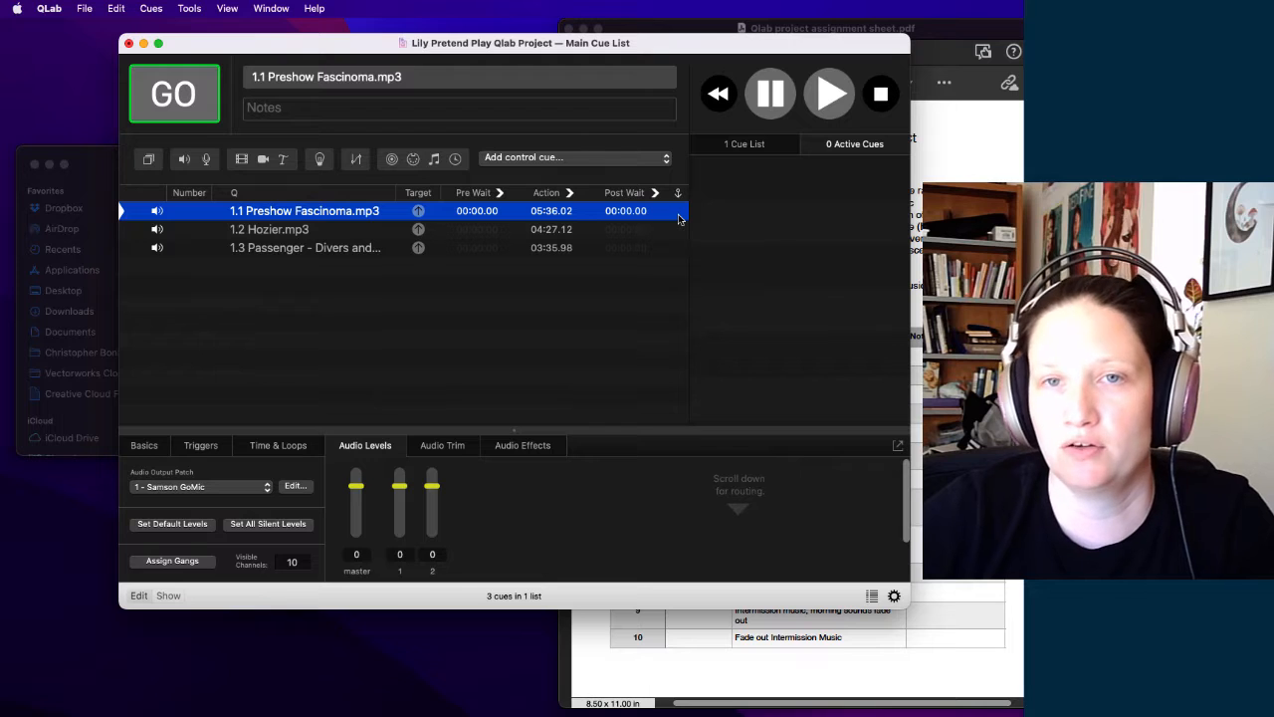
click(679, 219)
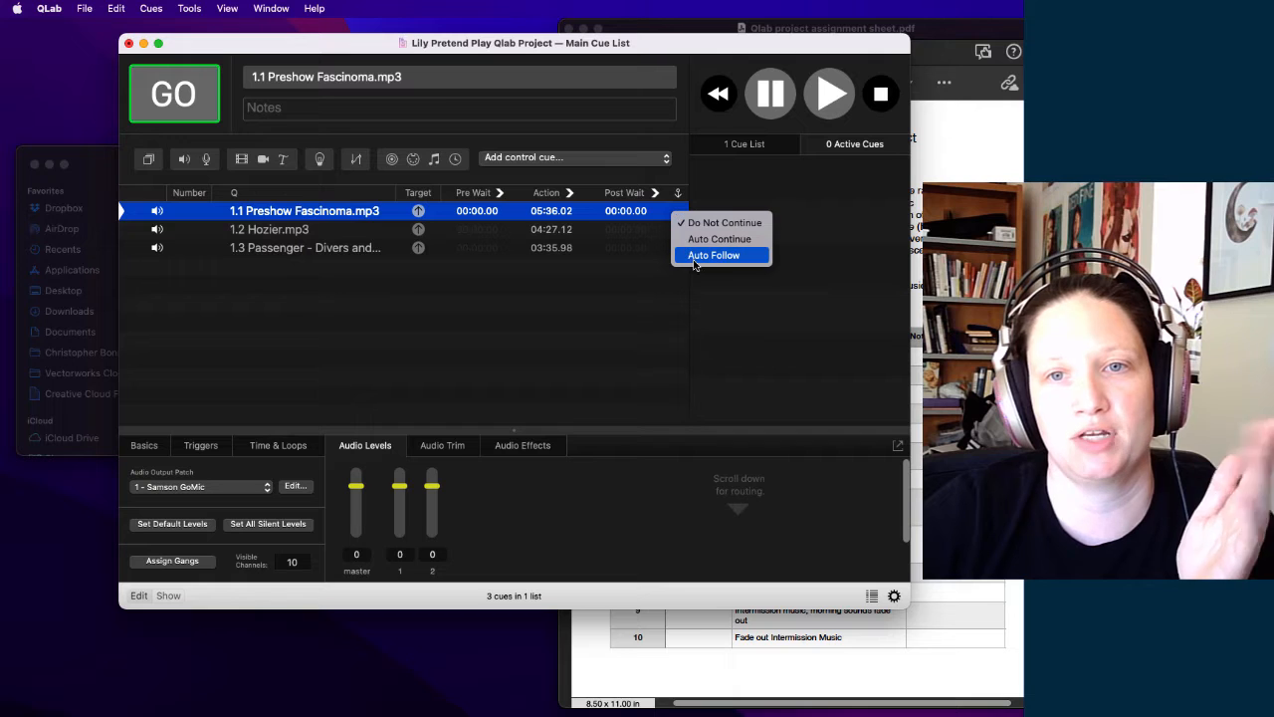
click(695, 255)
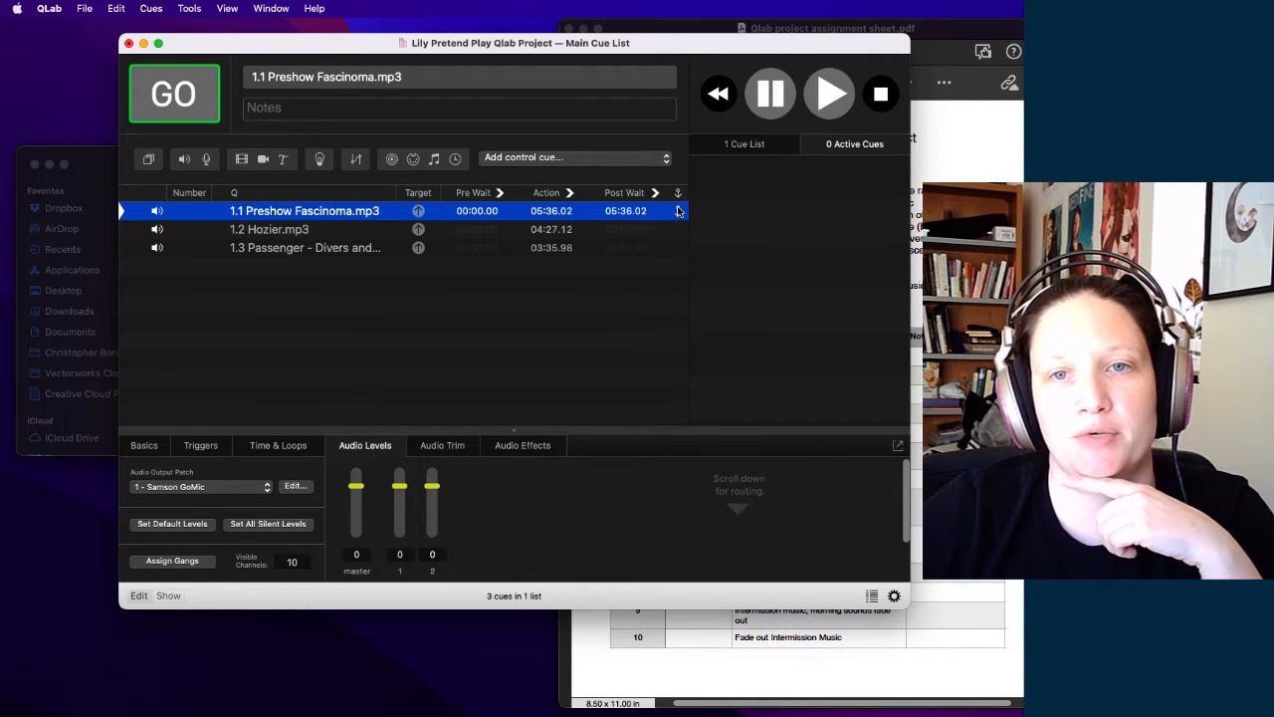
Step: Try Auto Continue on the 1.1 Preshow Fascinoma cue and switch it to Do Not Continue
click(681, 211)
click(694, 202)
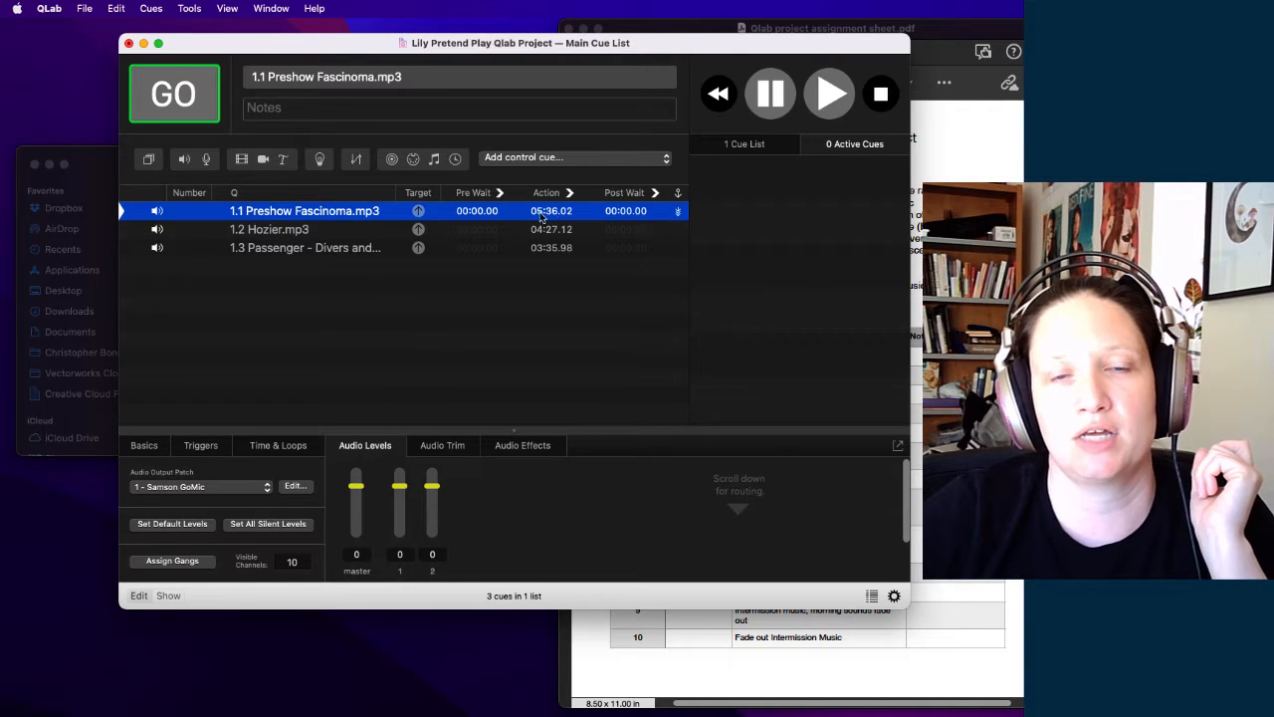
click(676, 214)
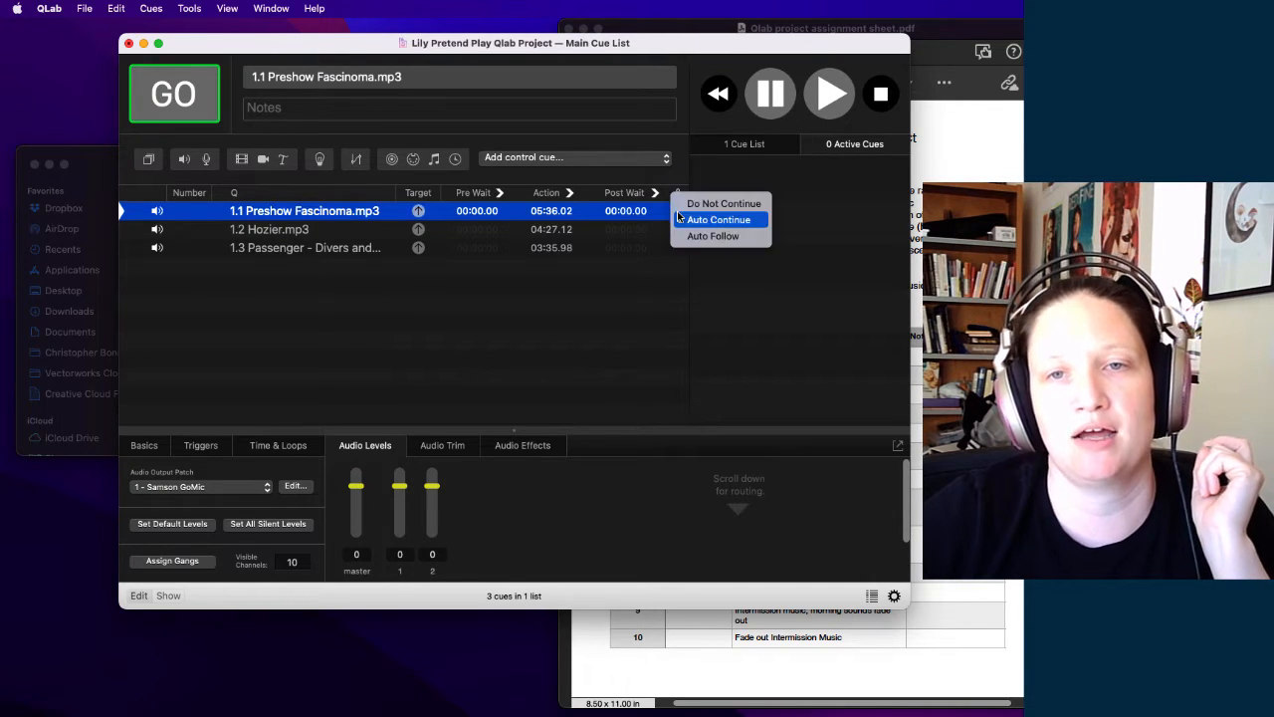
click(697, 200)
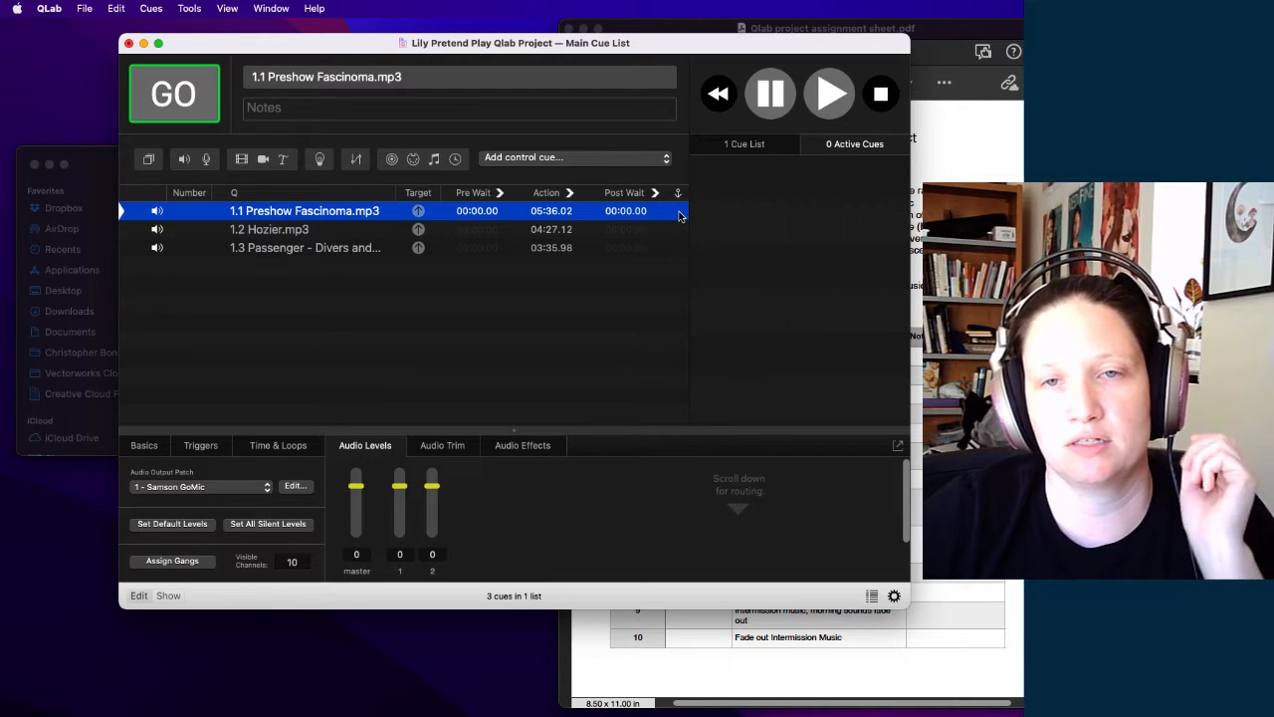
Step: Set the continue mode of both the 1.1 Preshow Fascinoma and 1.2 Hozier cues to Auto Follow
click(680, 214)
click(688, 251)
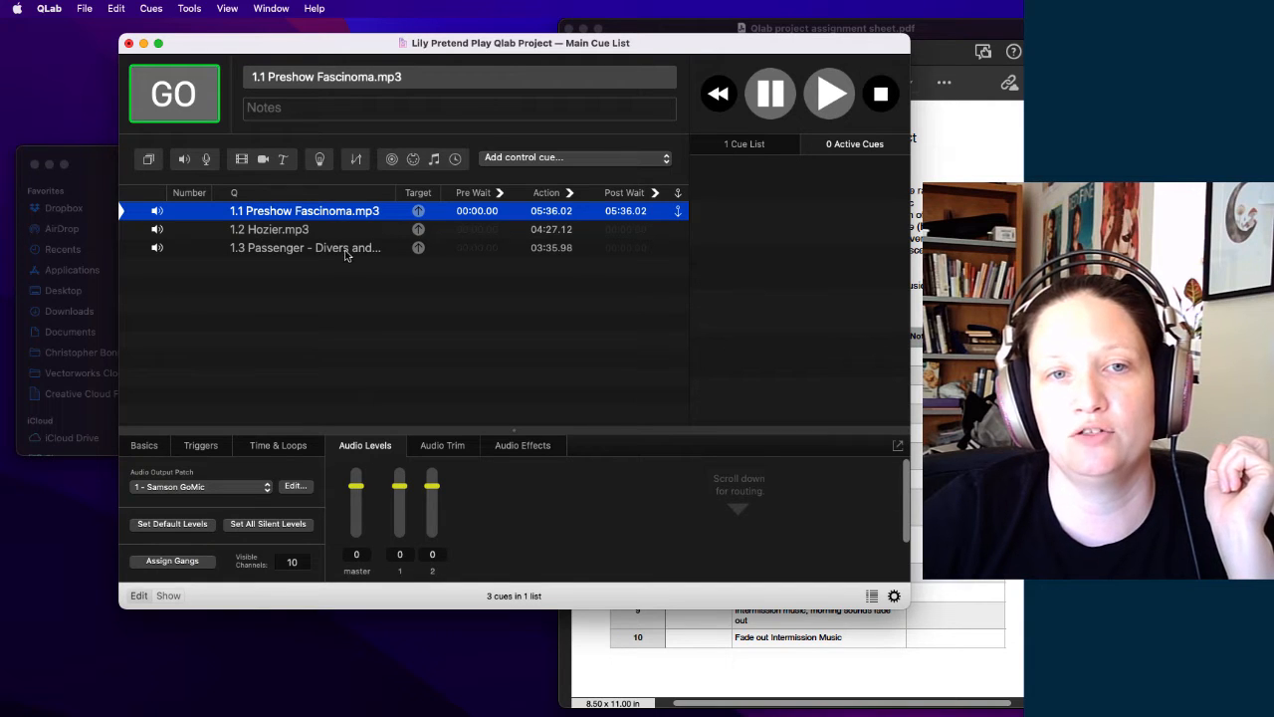
click(677, 230)
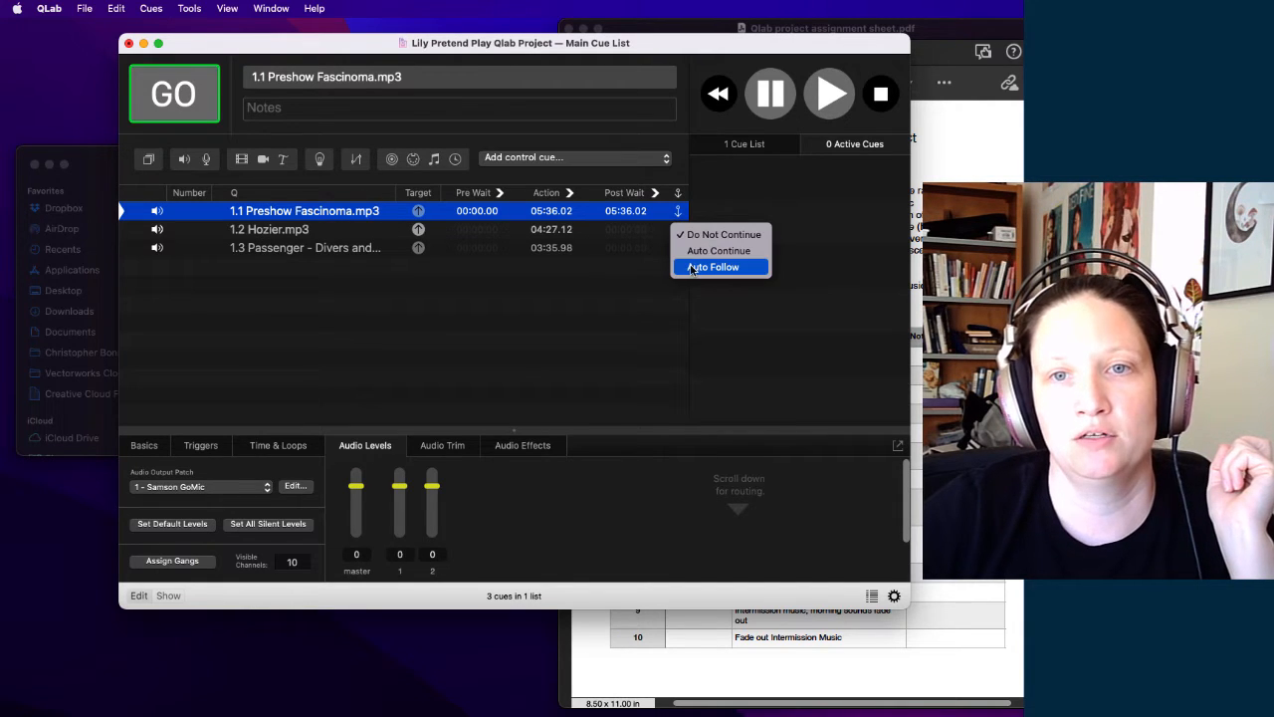
click(694, 268)
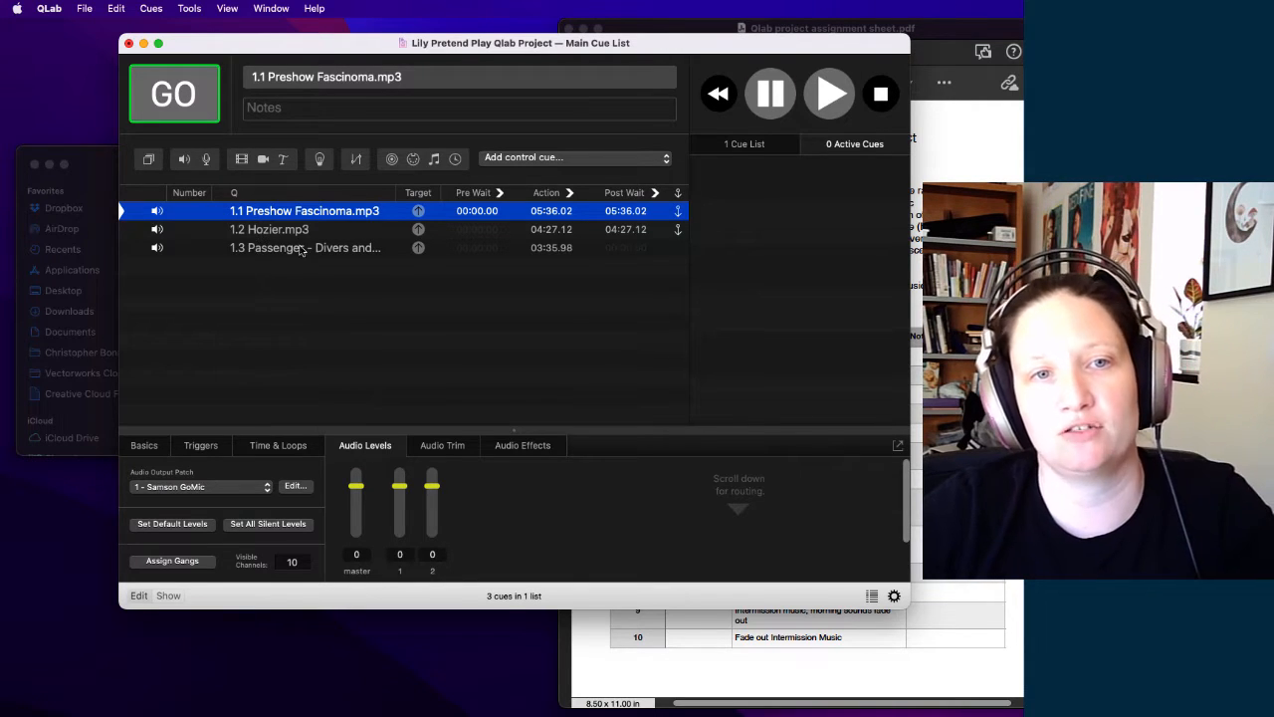
Step: Test the preshow sequence by playing from 1.1, scrubbing the 1.1 and 1.2 cues to near their ends, and stopping playback during 1.3
key(space)
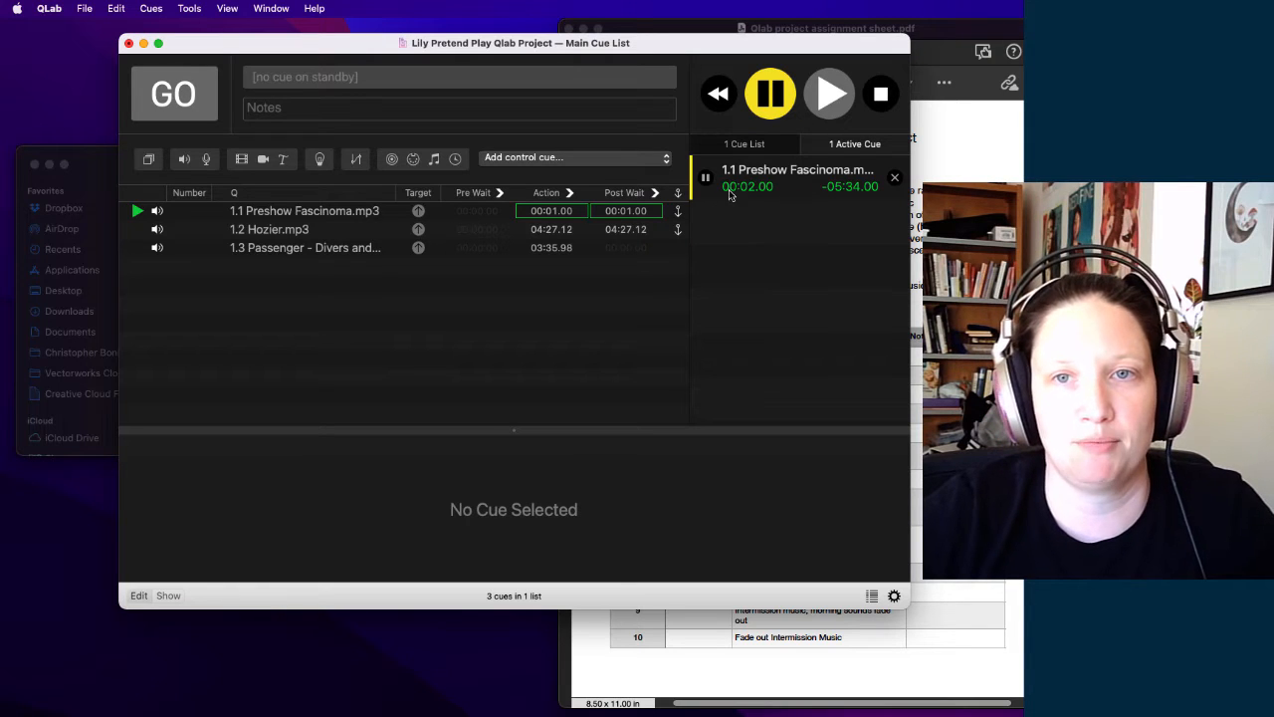
drag(688, 192, 903, 195)
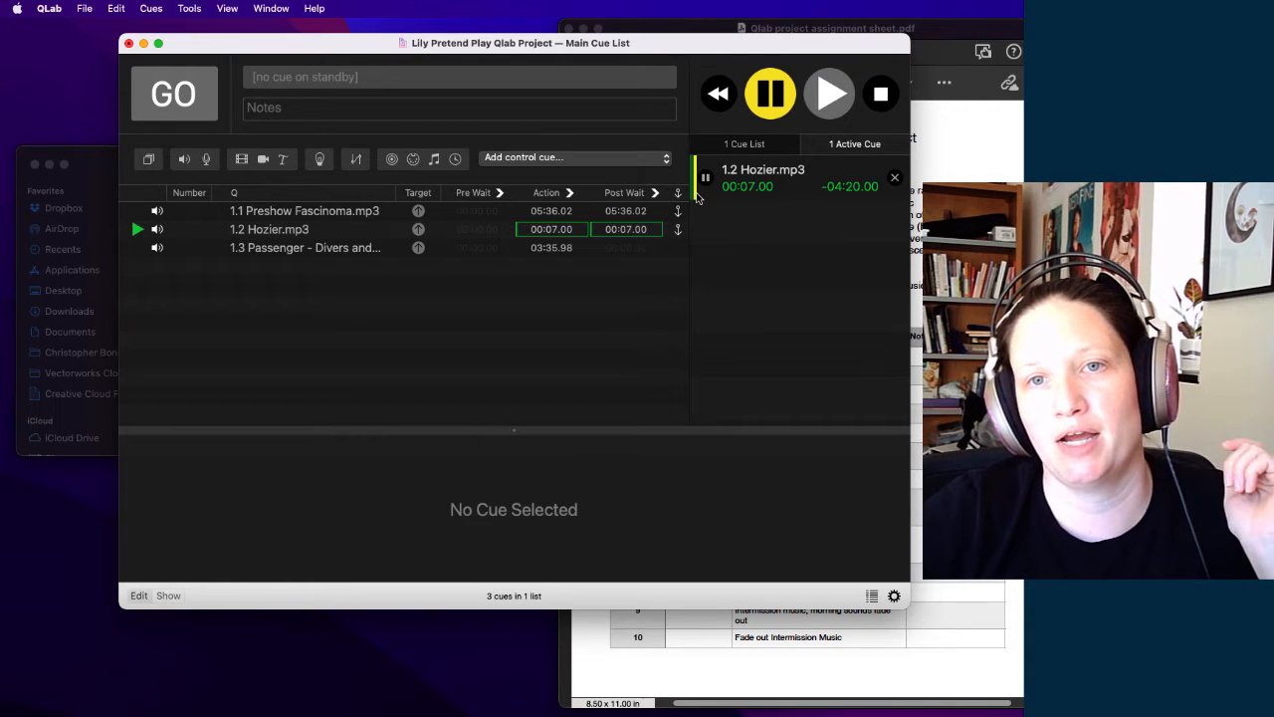
drag(698, 197, 900, 198)
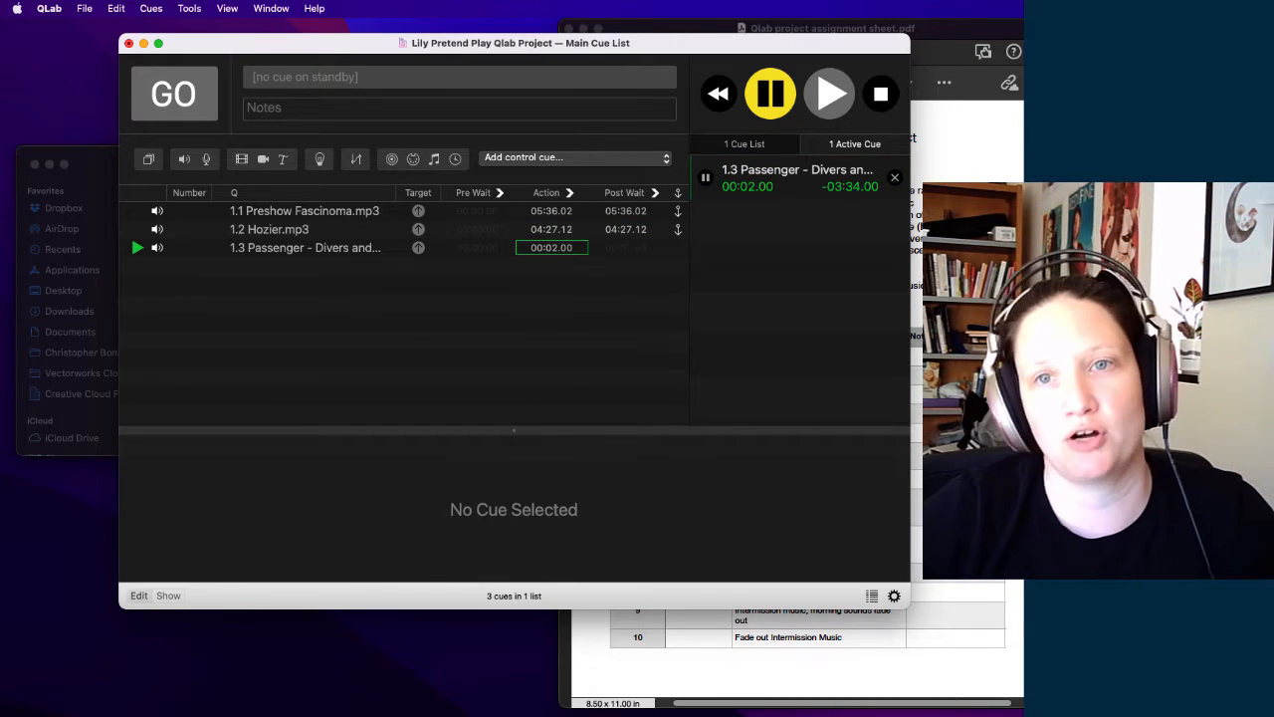
key(Escape)
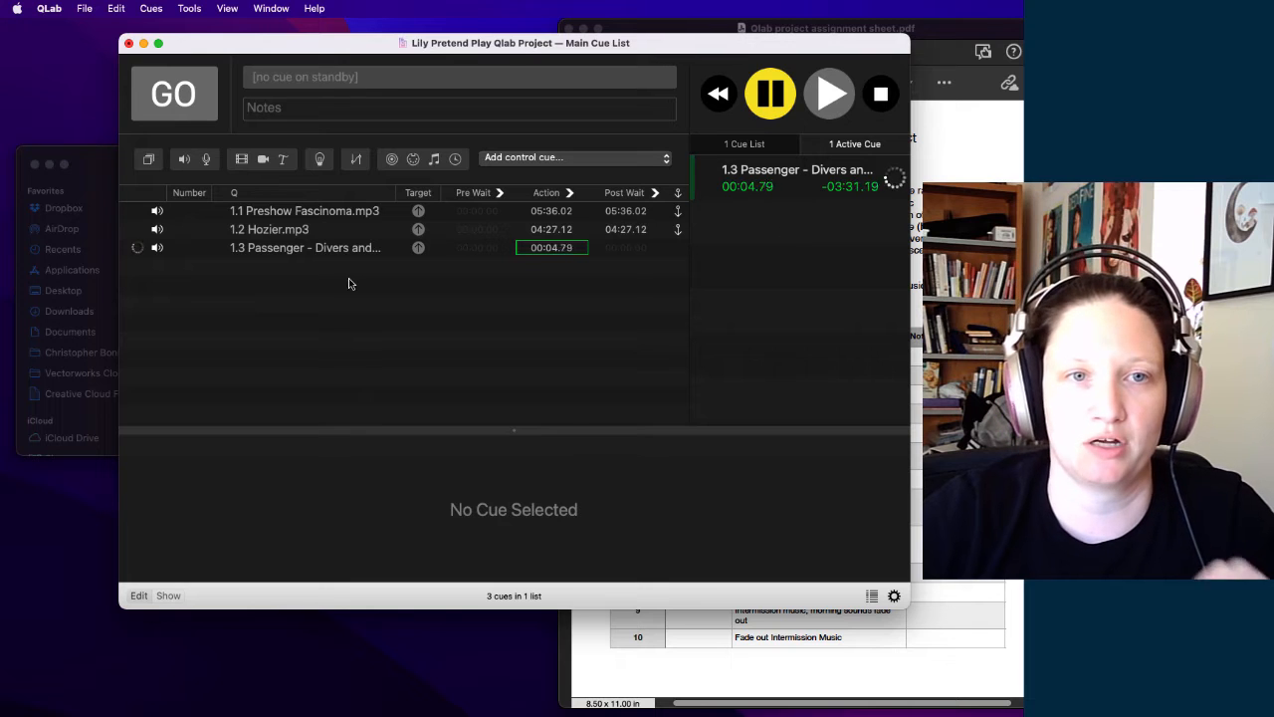
Step: Group the three preshow song cues into one group cue and name it Preshow
click(285, 212)
shift+click(265, 254)
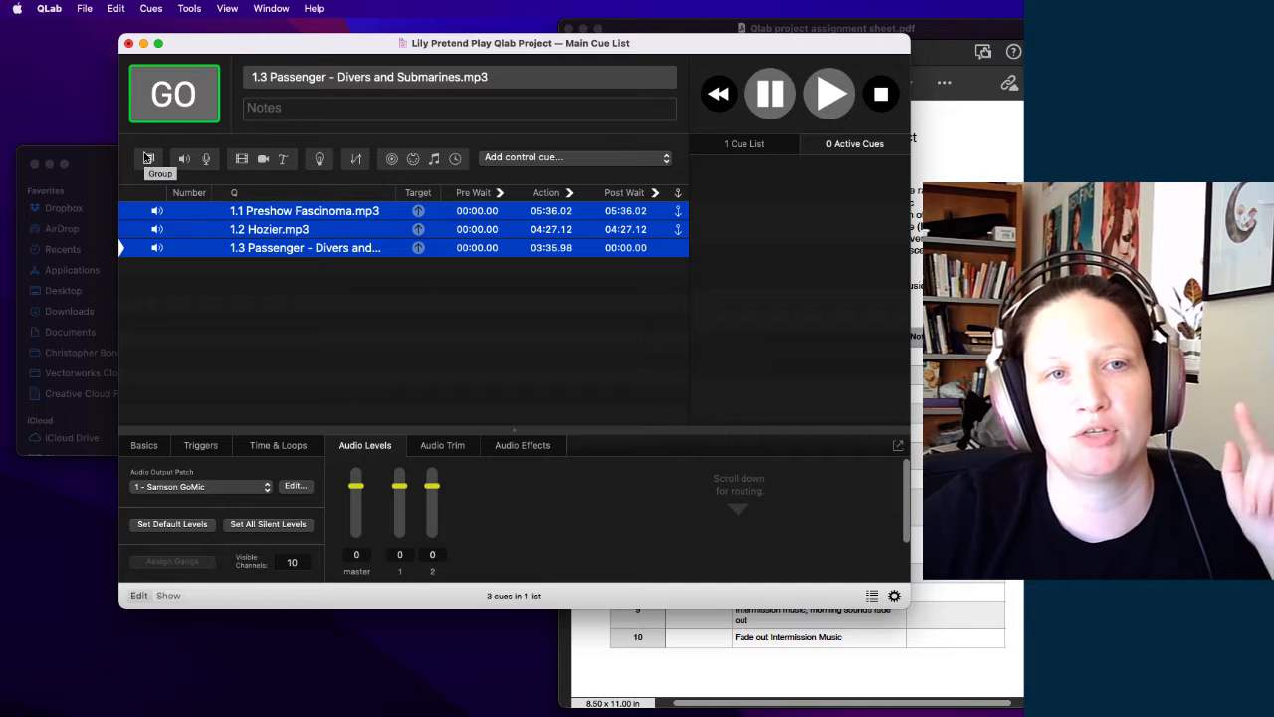
click(149, 161)
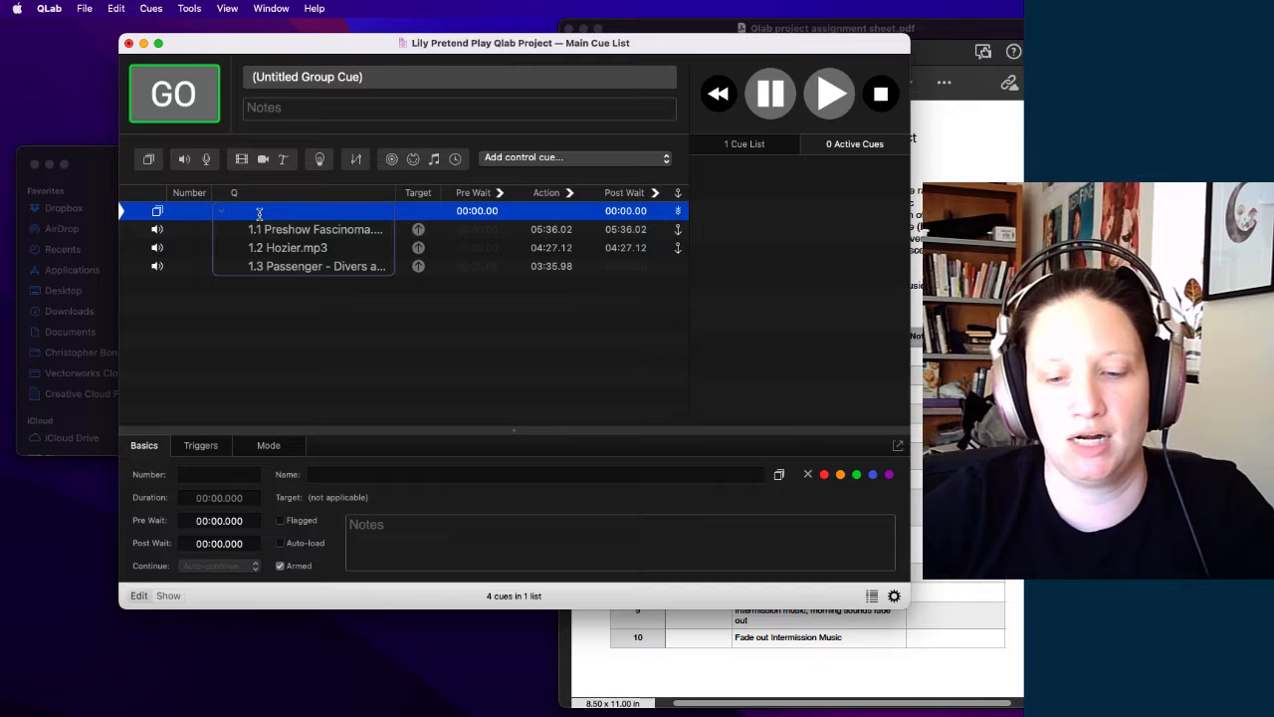
text(Preshow)
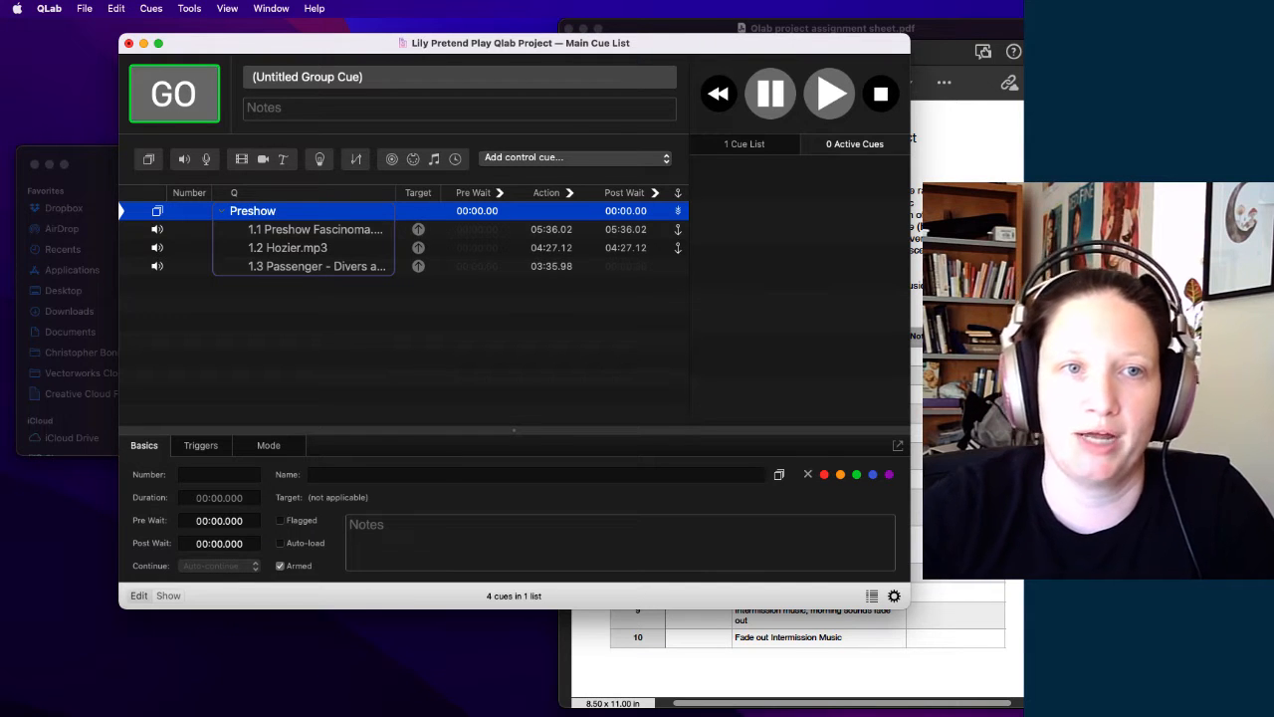
Step: Confirm the Preshow group cue's name and give it cue number 1
key(Return)
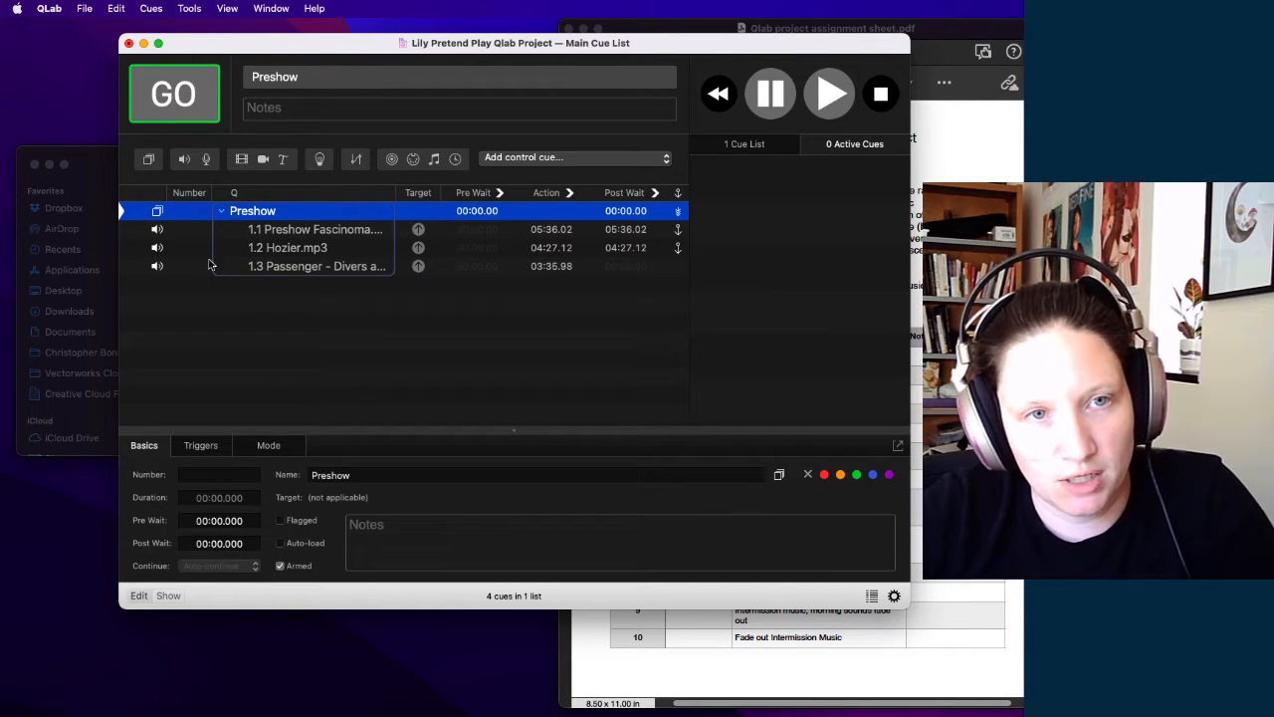
double_click(188, 213)
text(1)
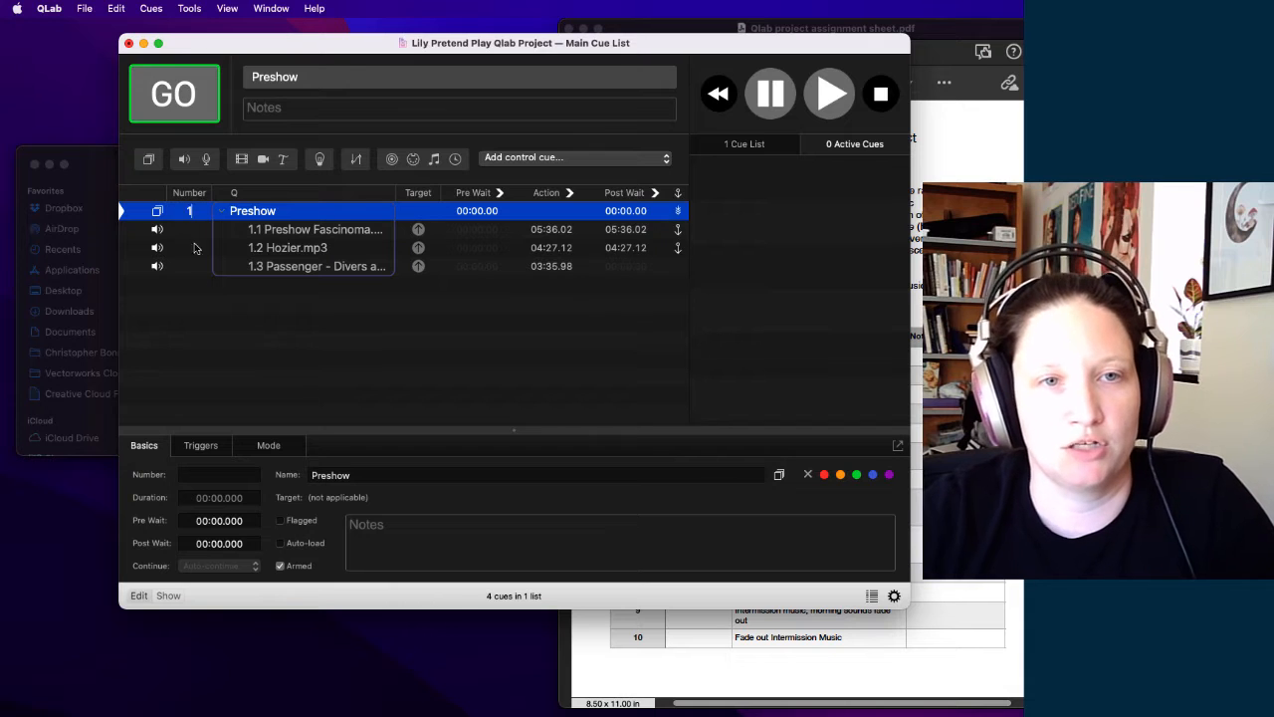
click(200, 345)
Step: Review the Preshow group cue's playback mode options and check the assignment sheet for the next cue
click(278, 215)
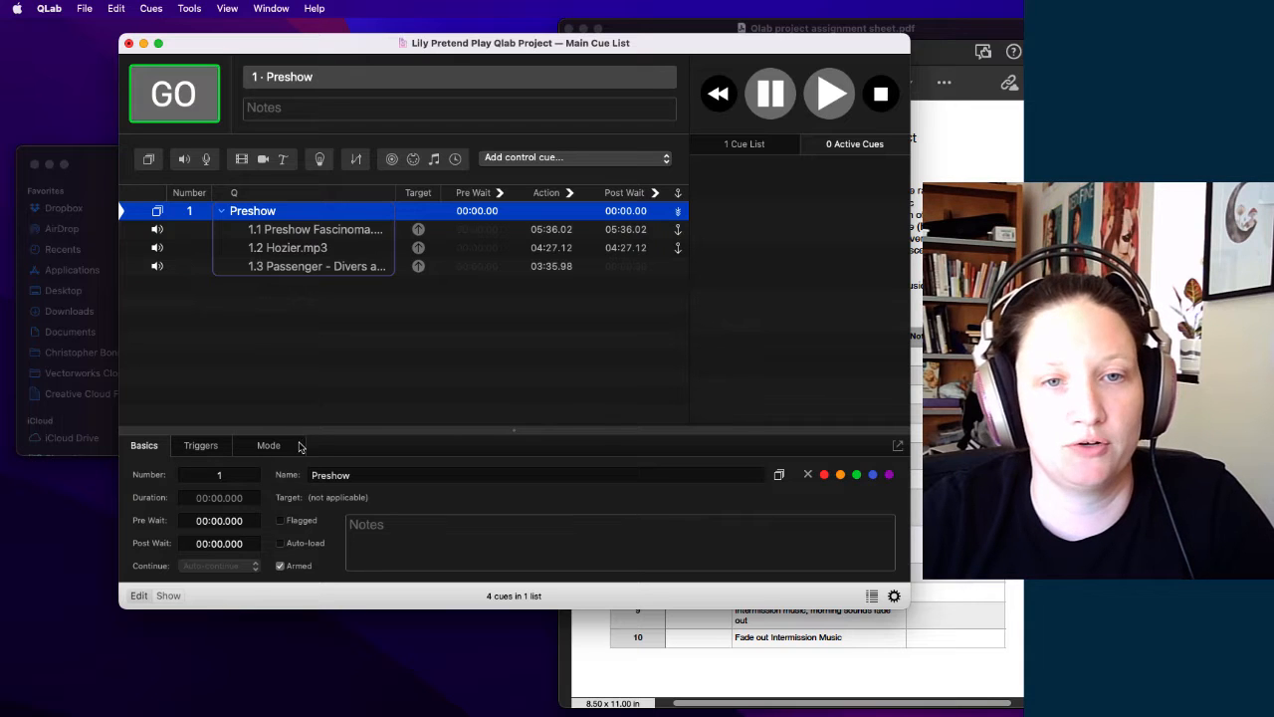
click(269, 447)
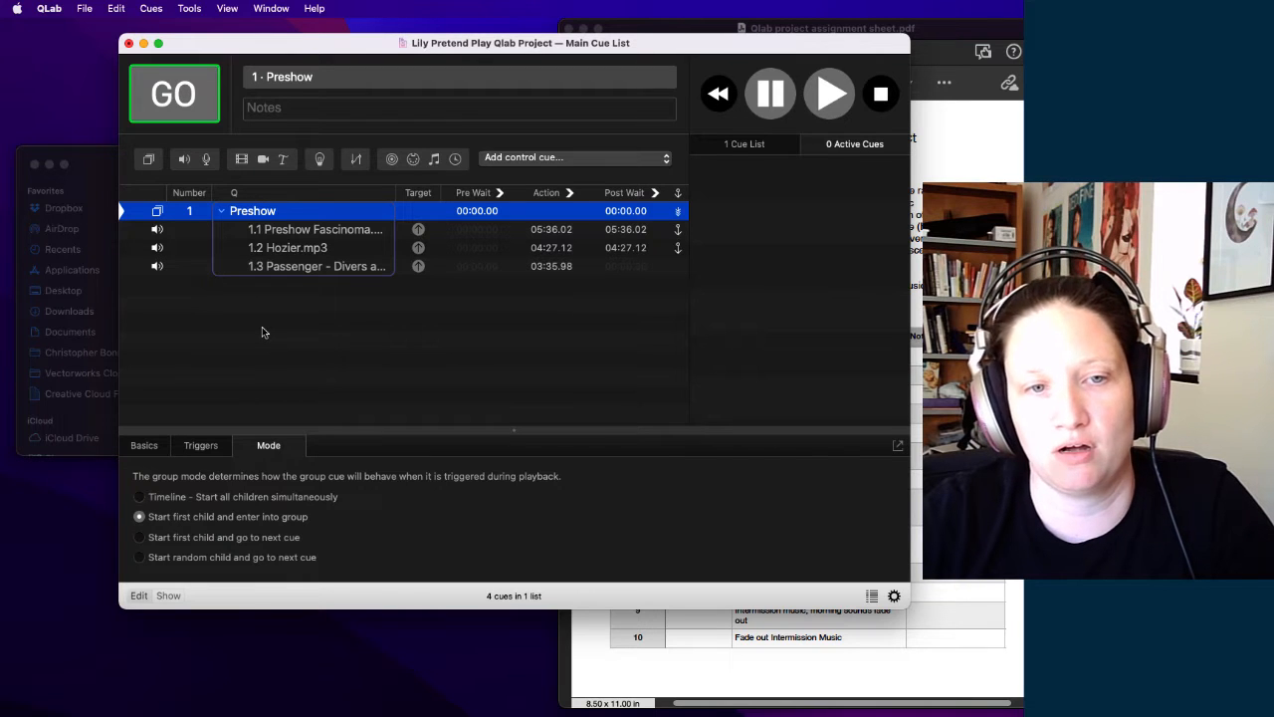
click(189, 289)
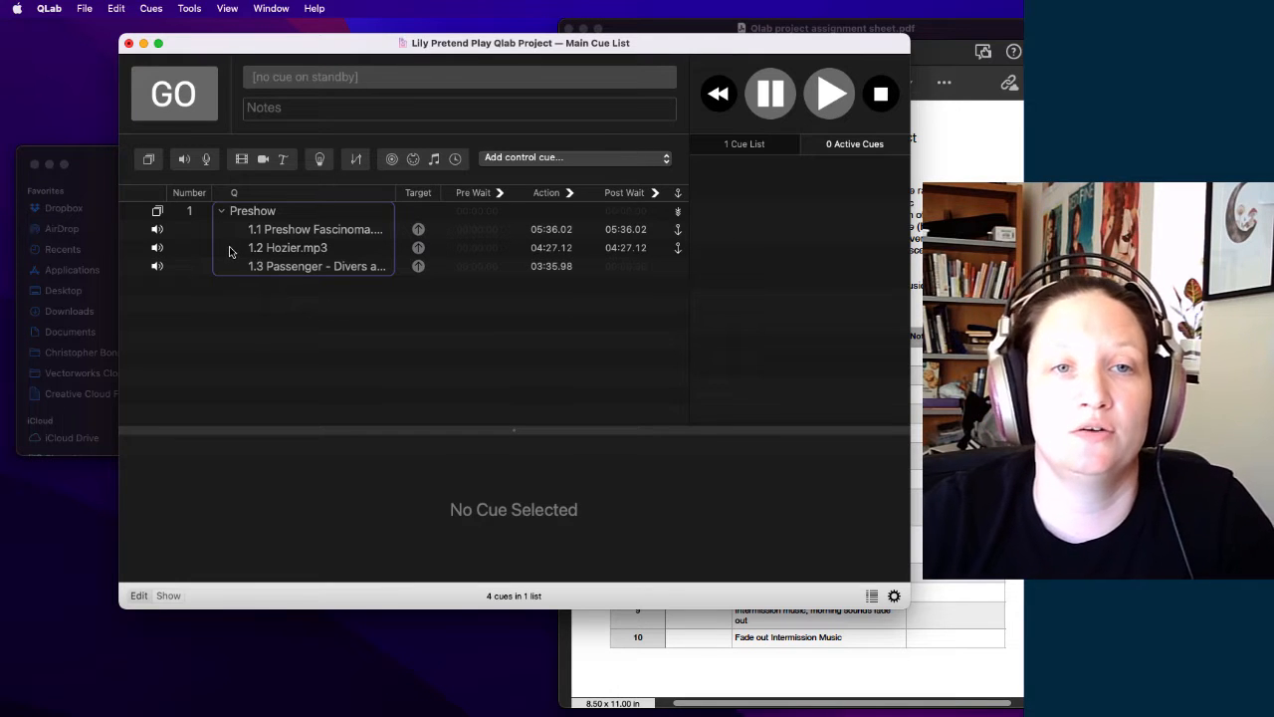
drag(750, 40, 407, 120)
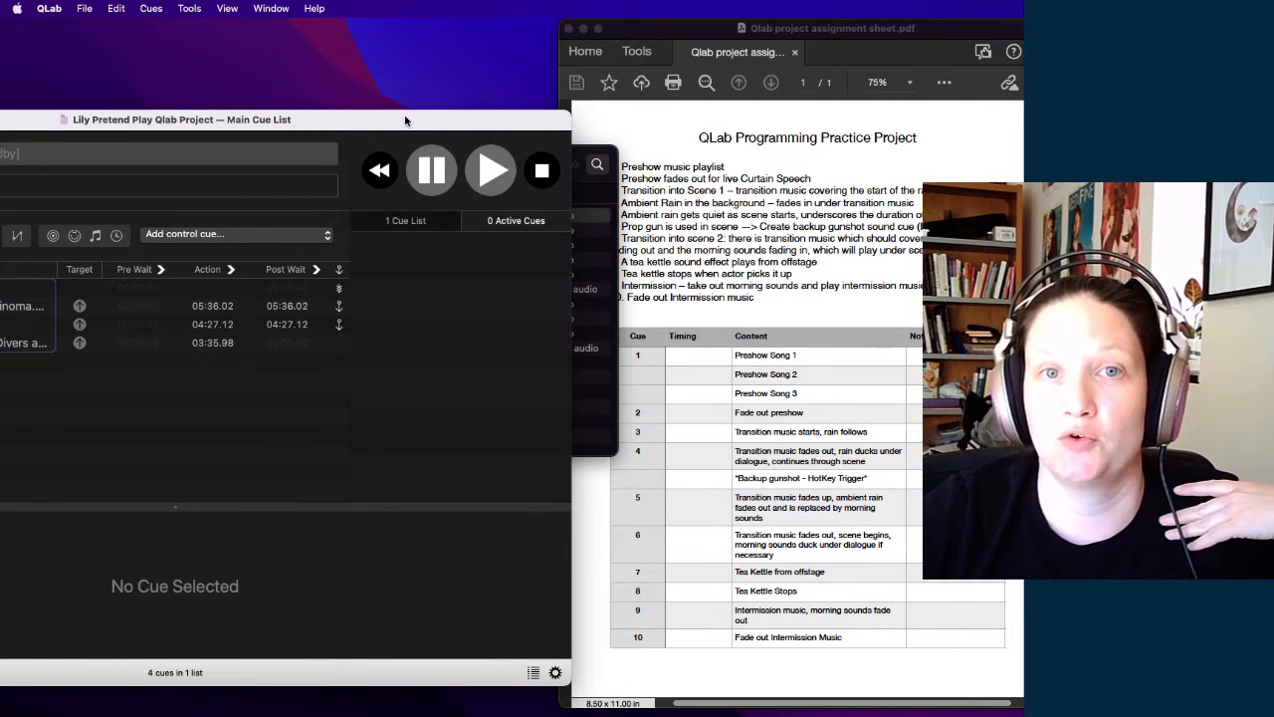
drag(405, 121, 710, 81)
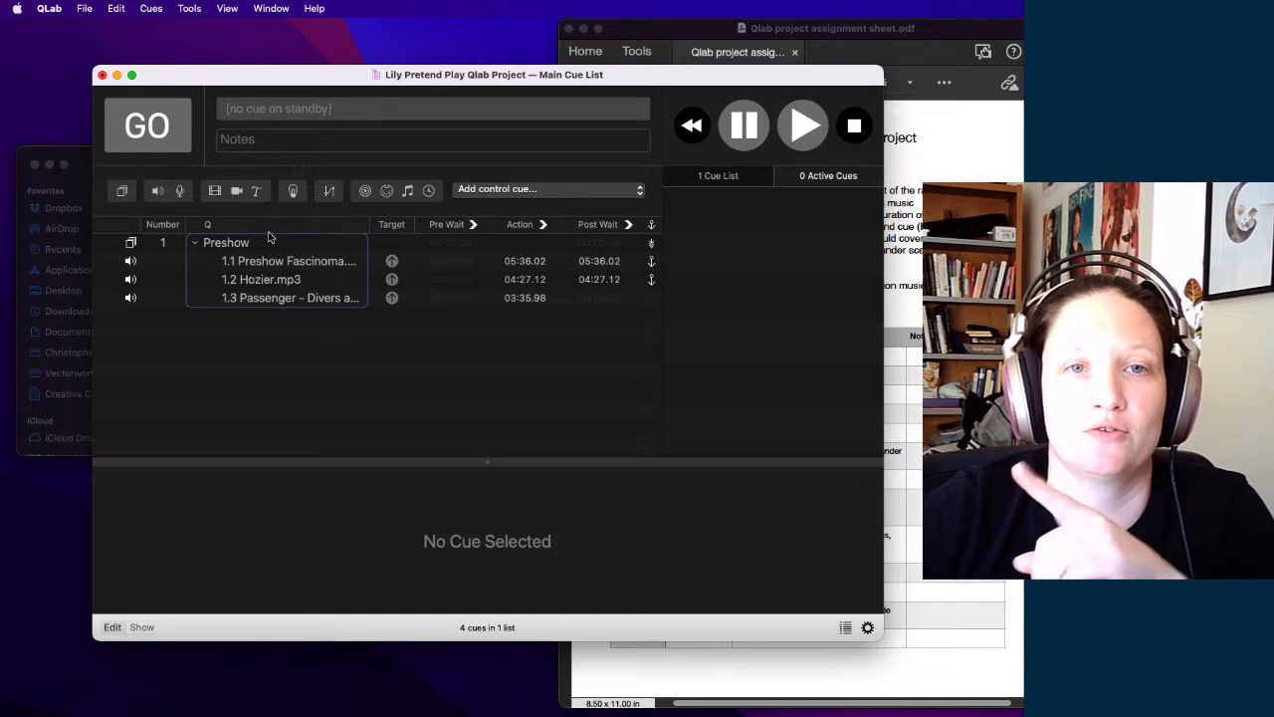
Step: Add a fade cue after the preshow songs, target it at the Preshow group, and set its master level to -INF
click(331, 191)
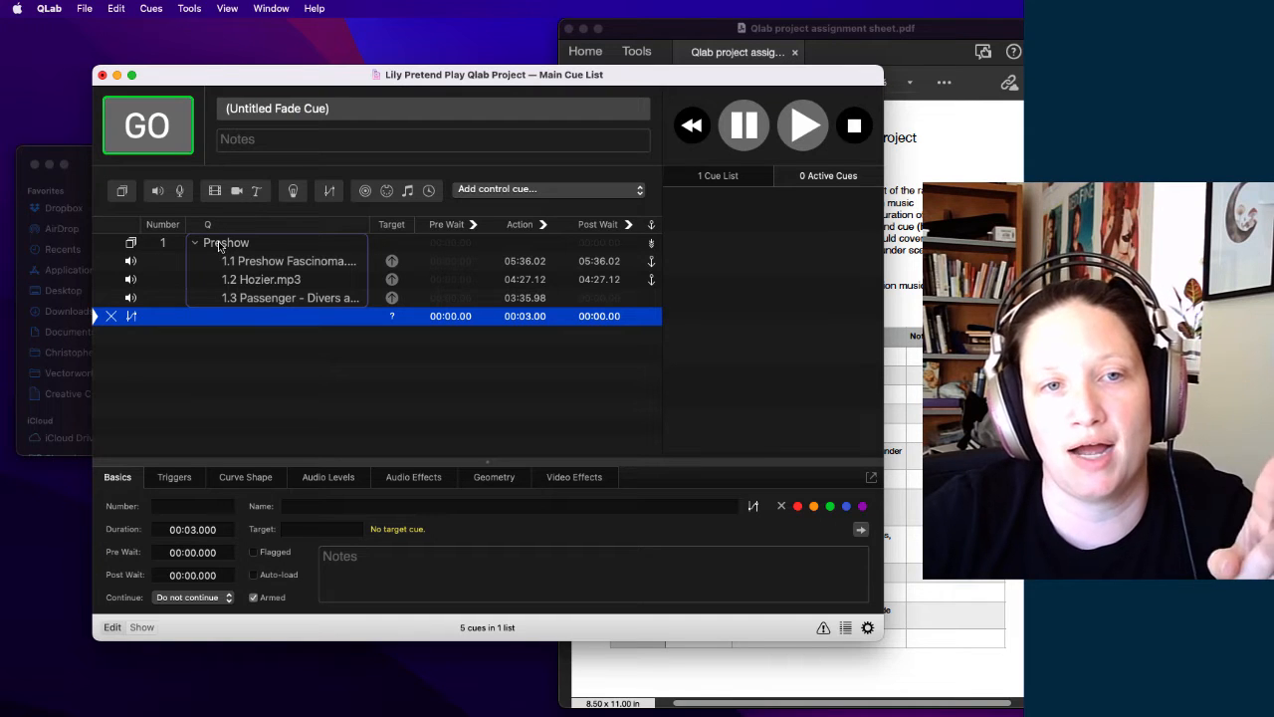
drag(219, 246, 247, 321)
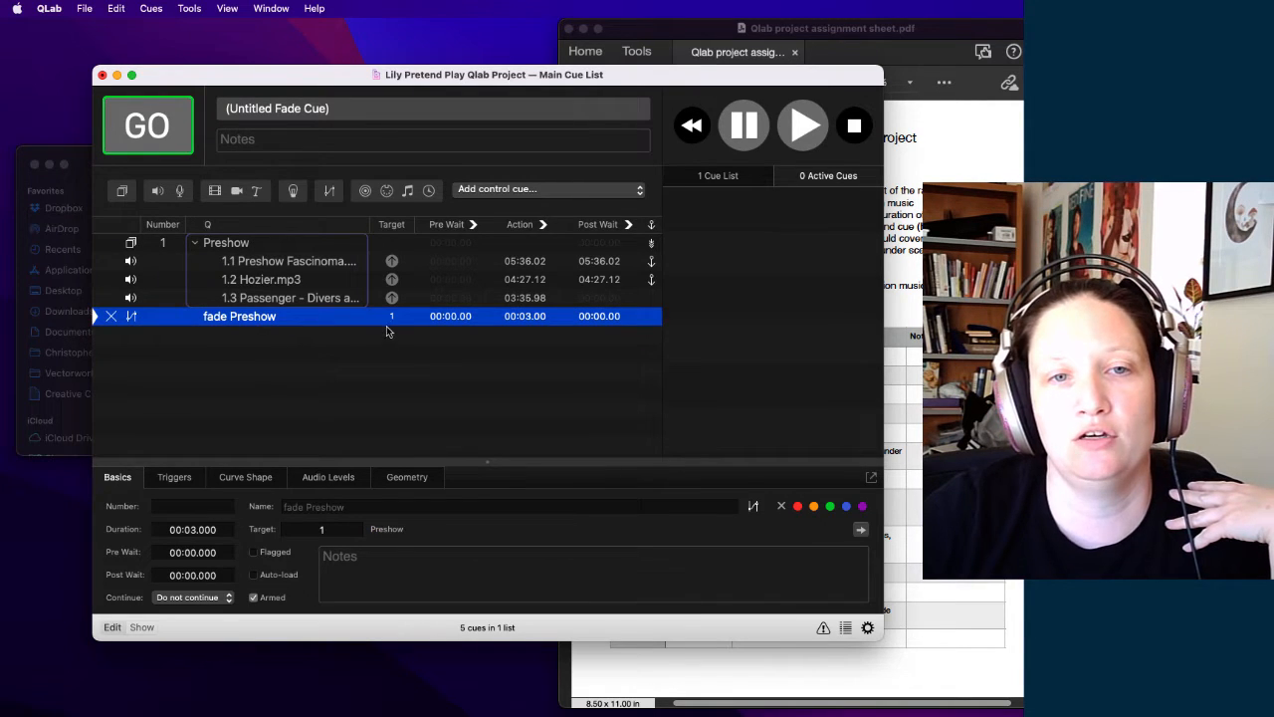
mouse_move(393, 321)
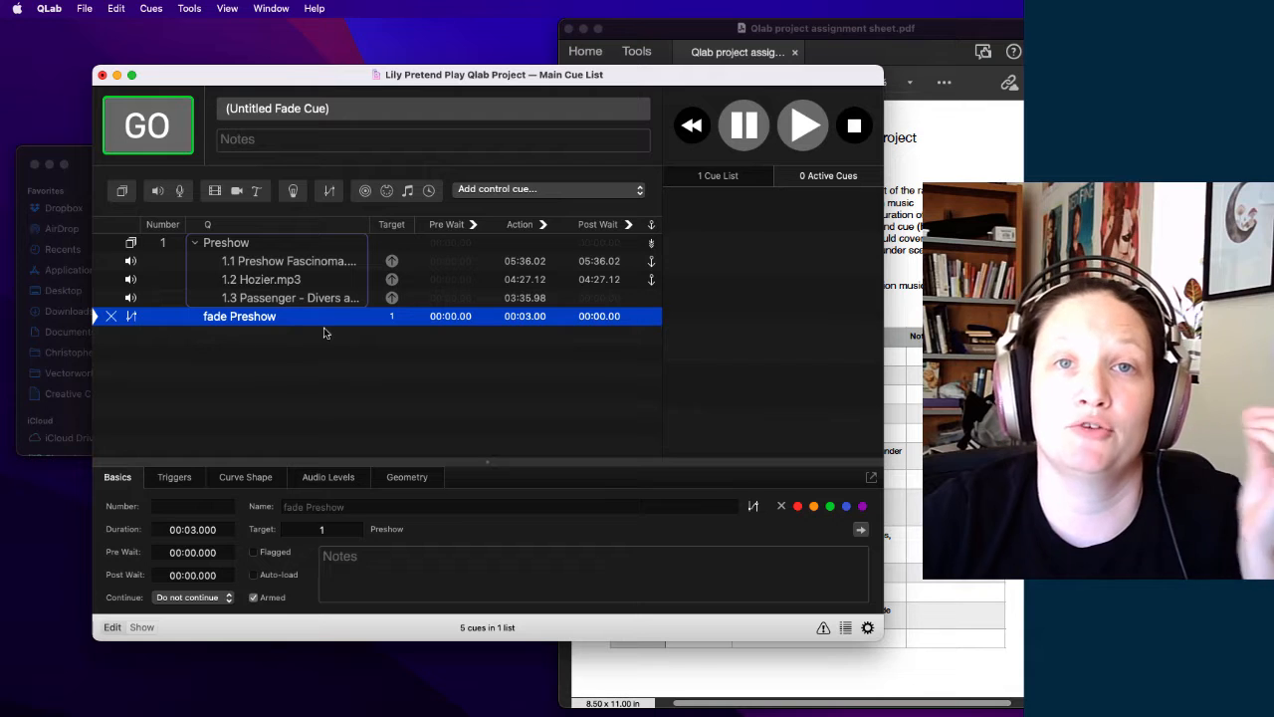
click(321, 478)
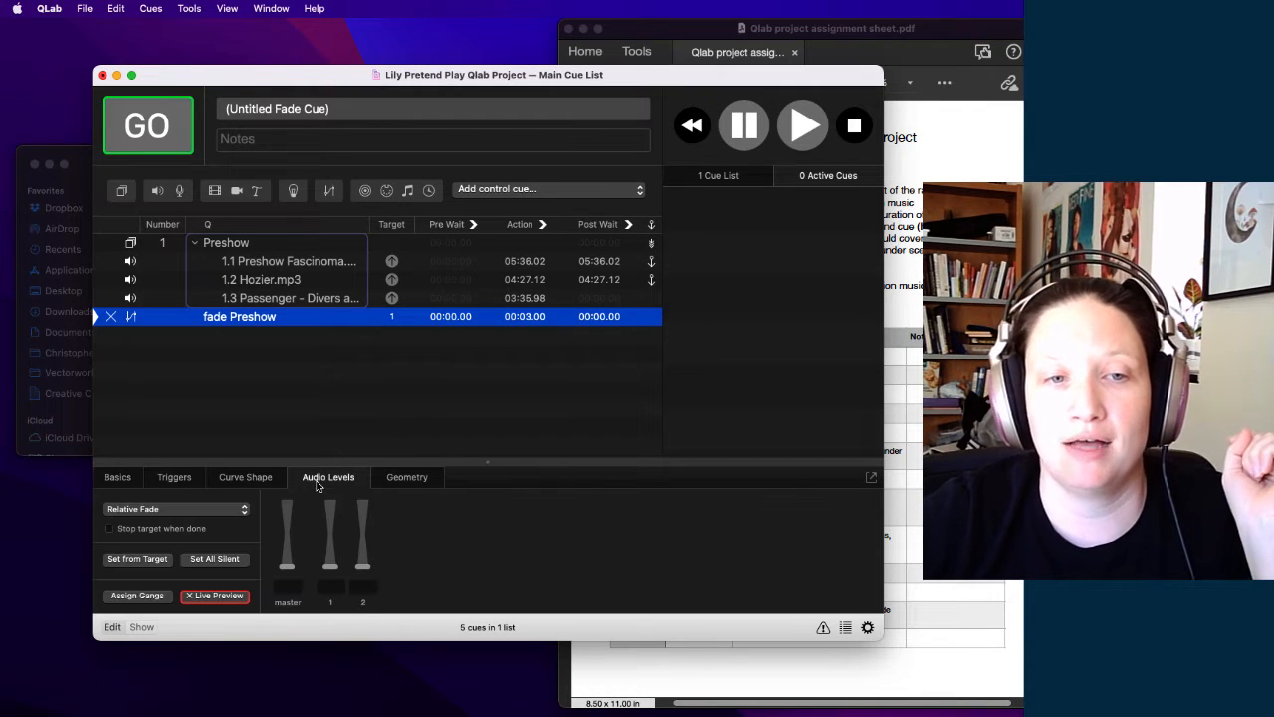
click(284, 567)
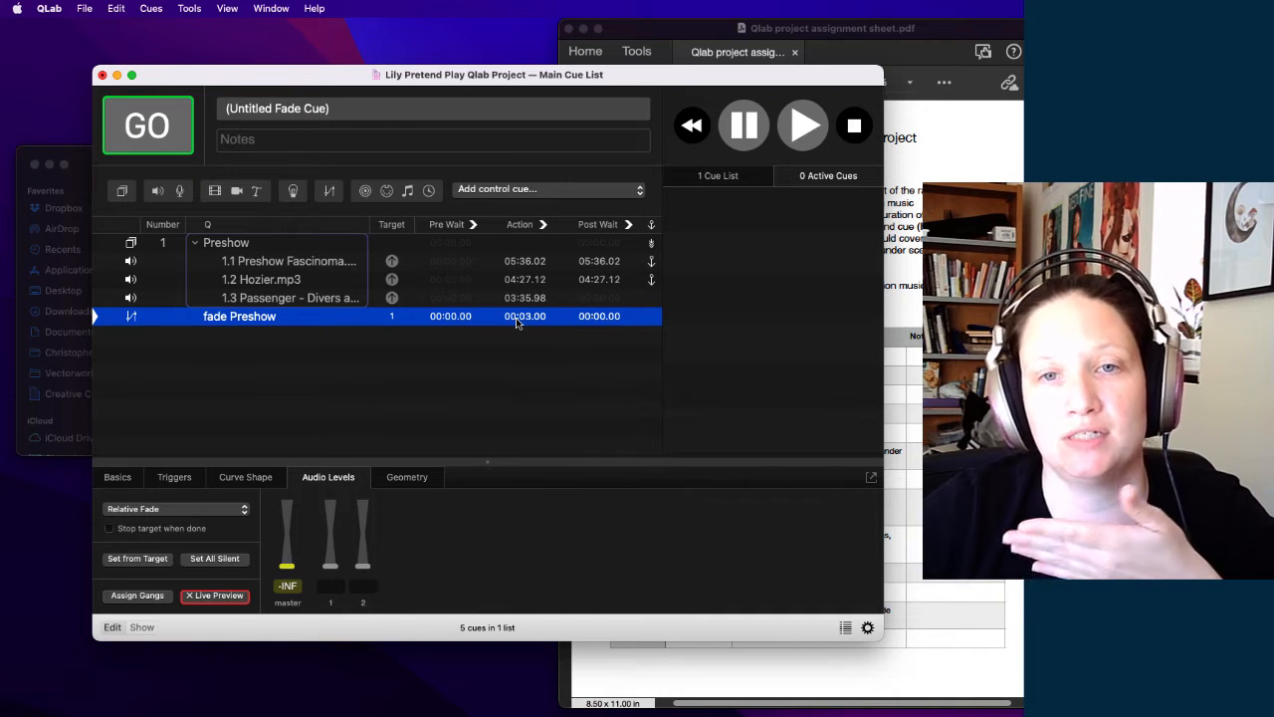
Step: Test the fade by playing 1.2 Hozier, skipping to about its midpoint, and running the fade Preshow cue
click(116, 282)
key(space)
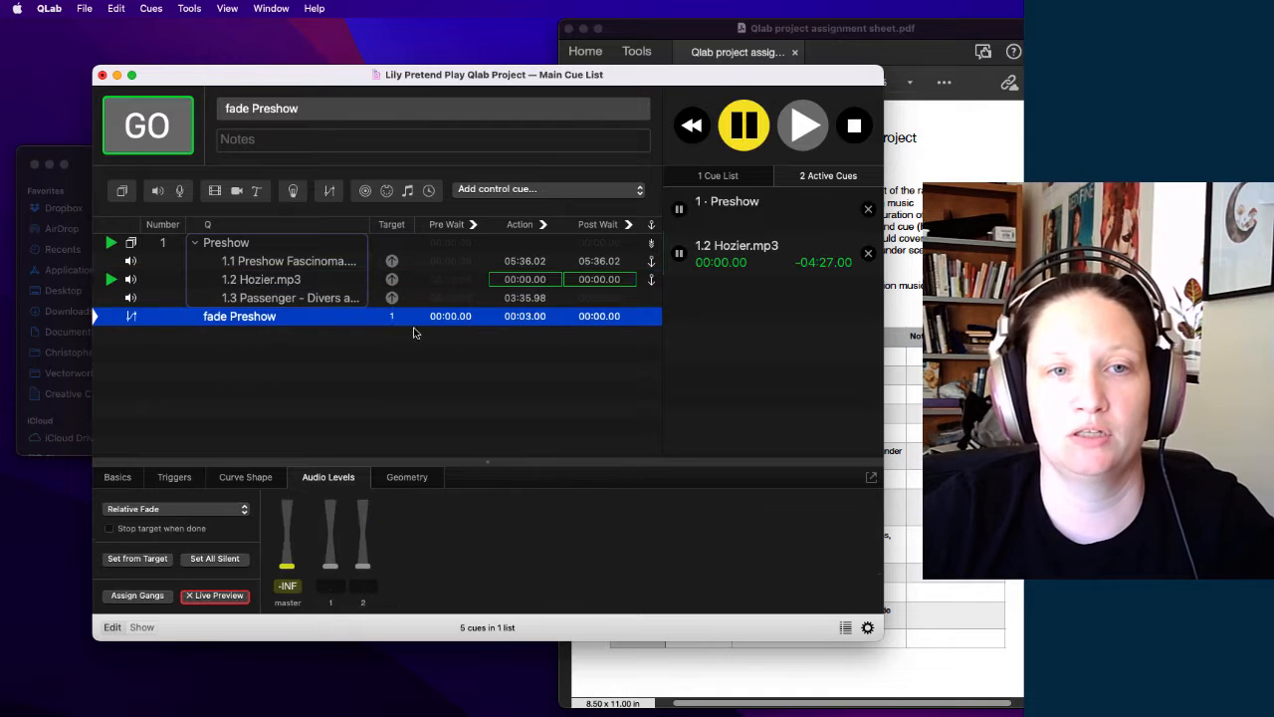
click(770, 261)
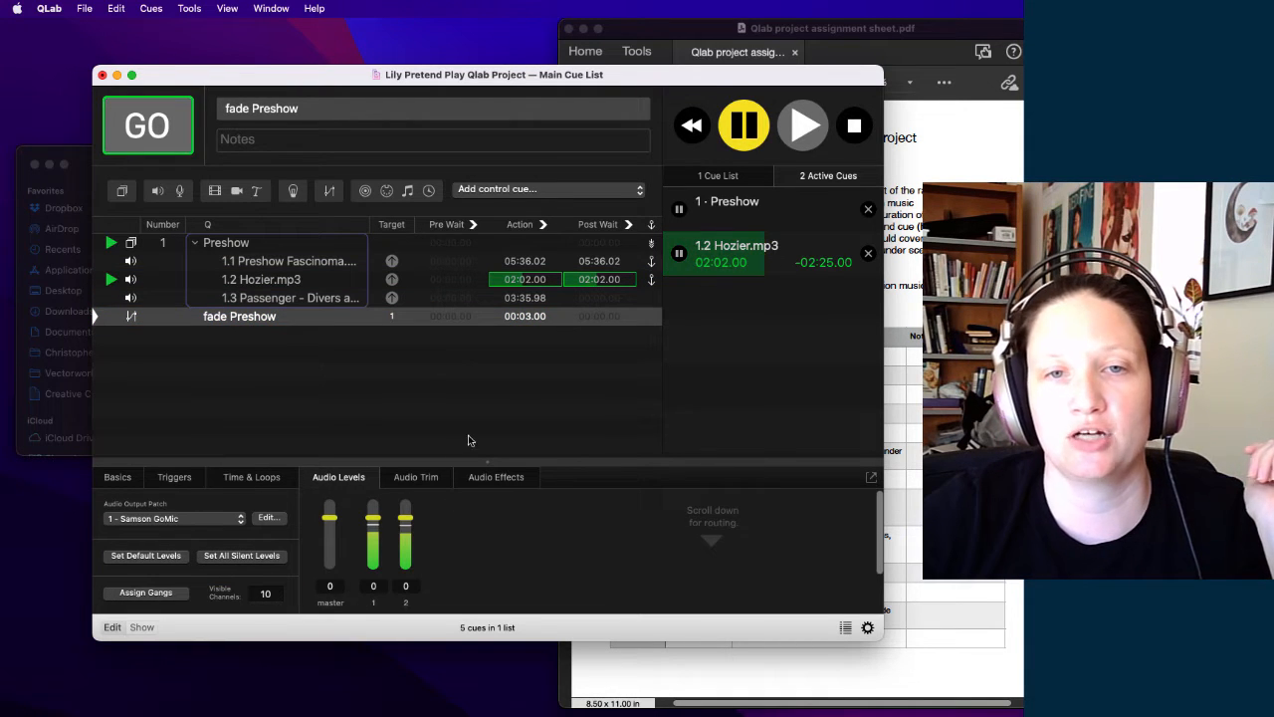
click(95, 317)
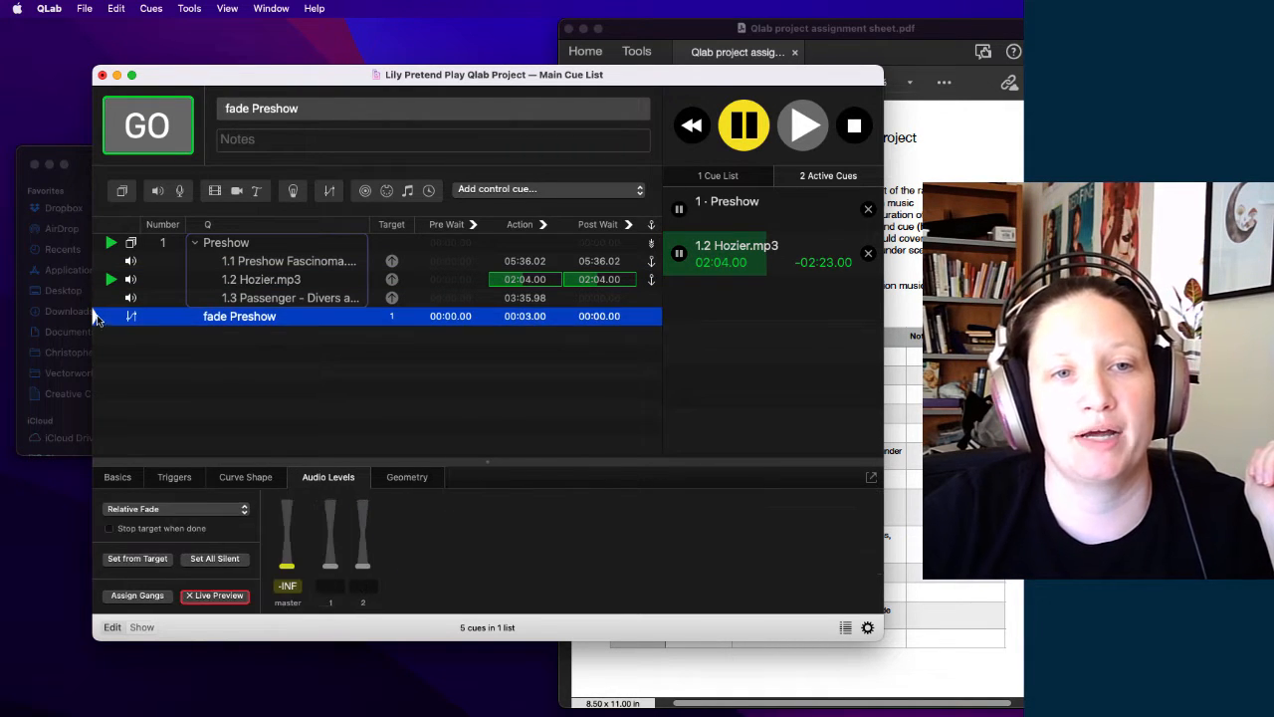
click(196, 128)
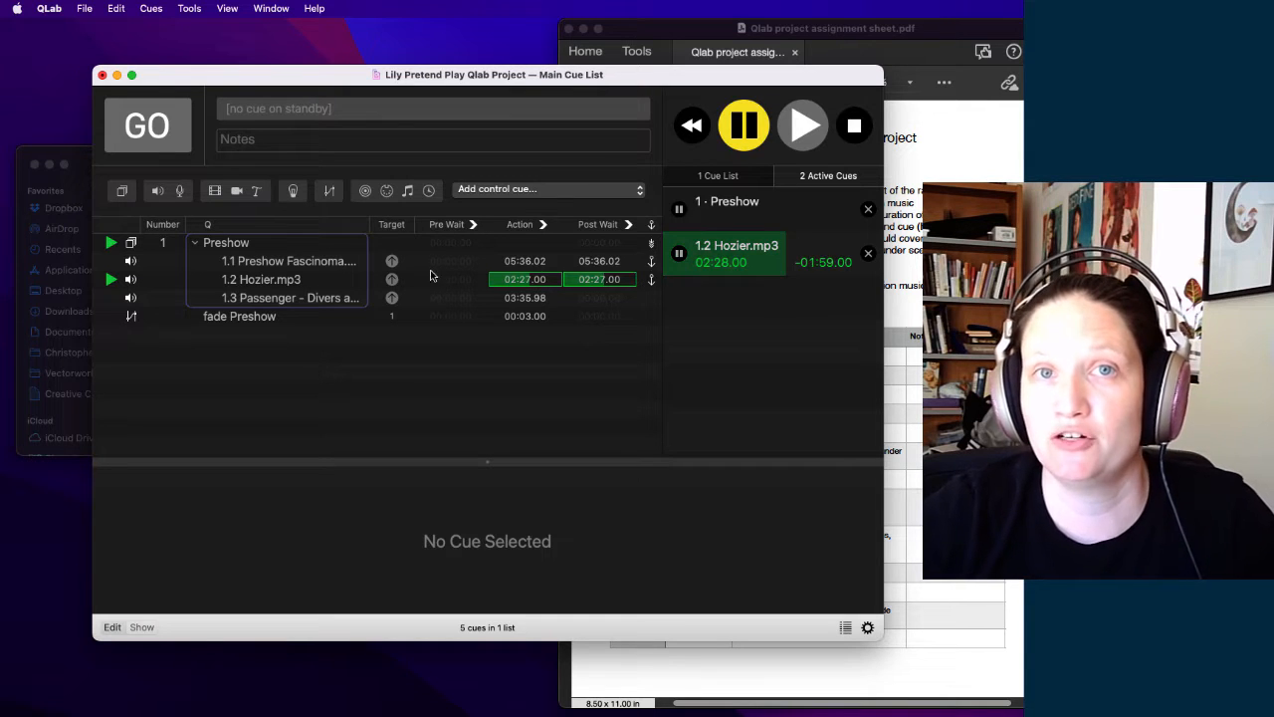
Step: Set the fade Preshow cue to stop its target when done and run it over the playing preshow music
click(255, 314)
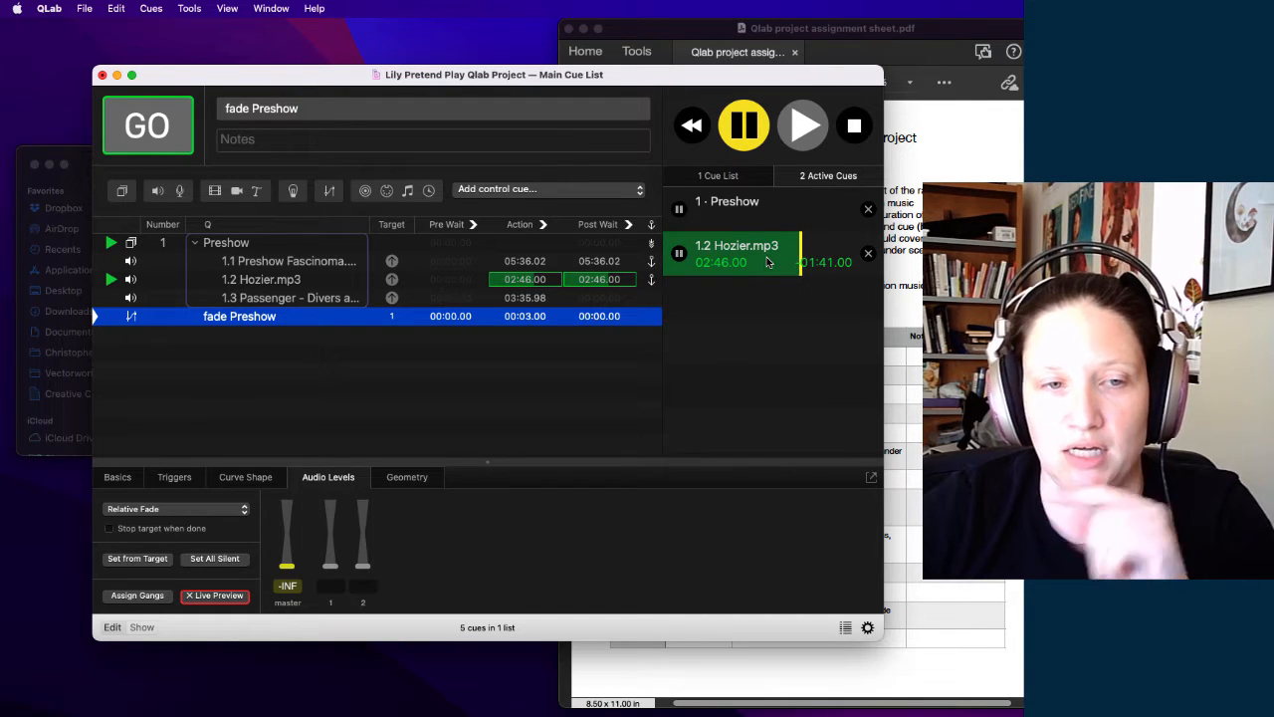
click(110, 528)
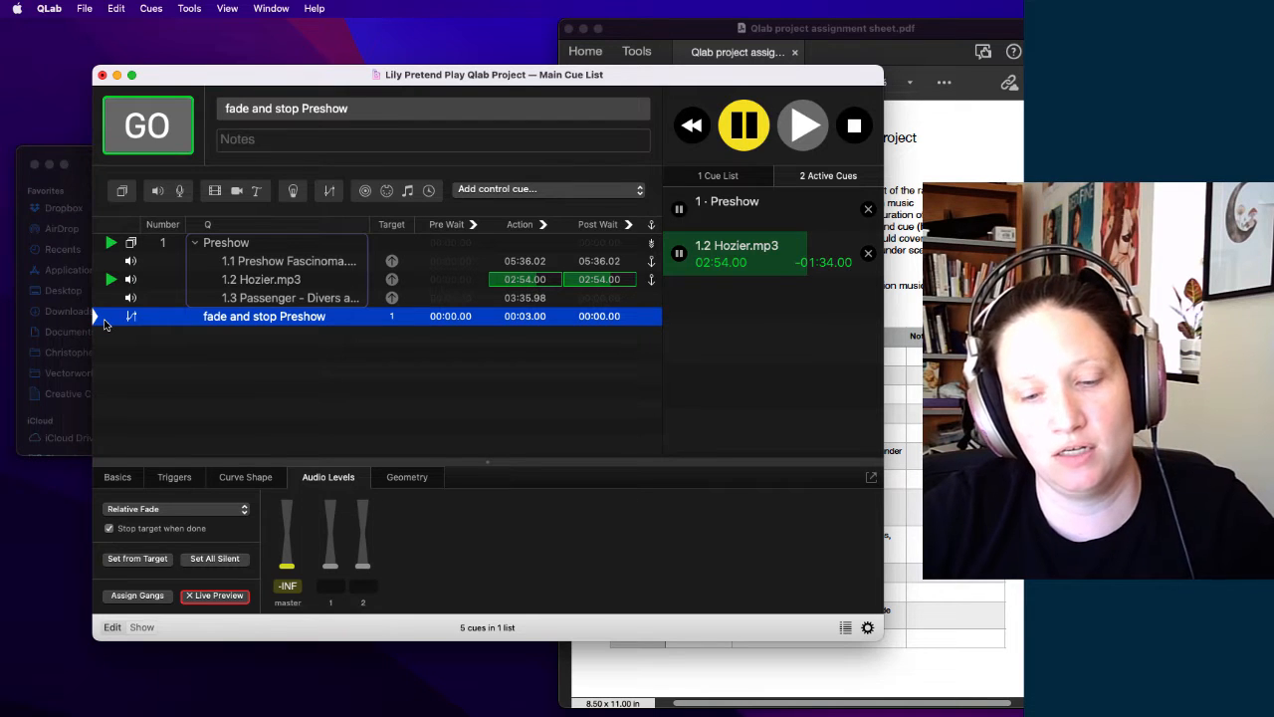
key(space)
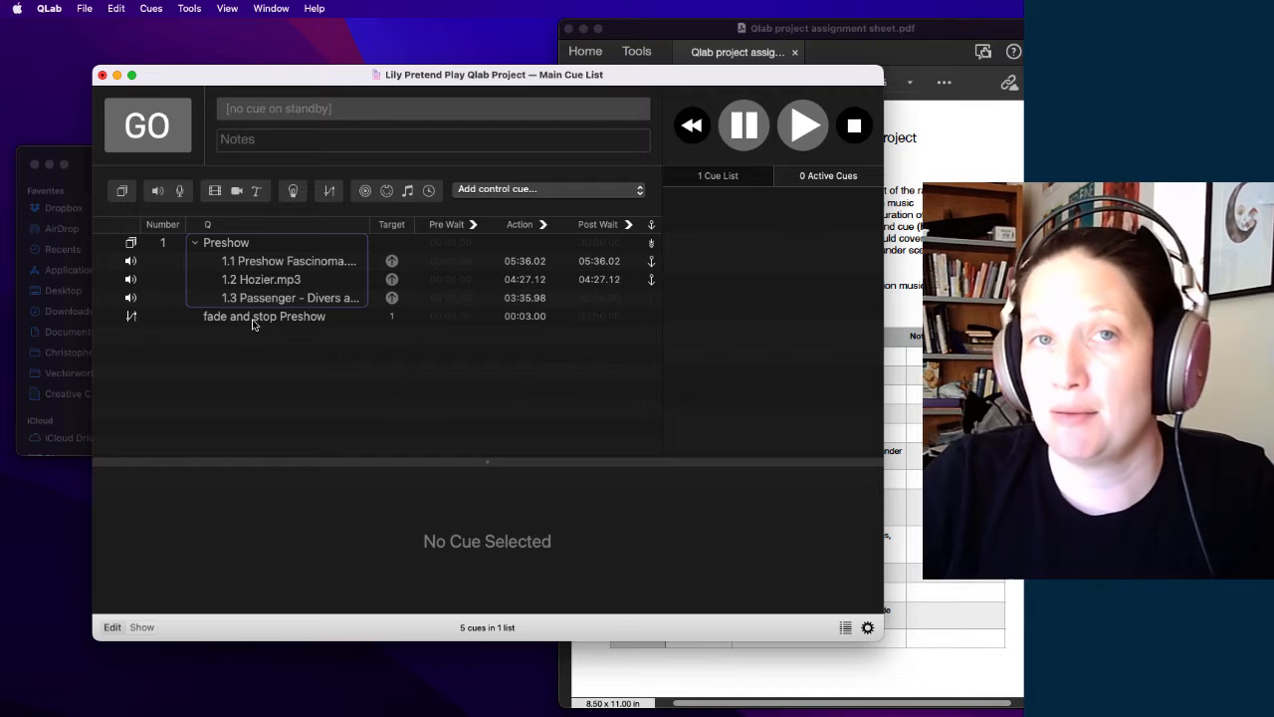
Step: Number the fade and stop Preshow cue 2 and check the assignment sheet for cue 3
click(166, 316)
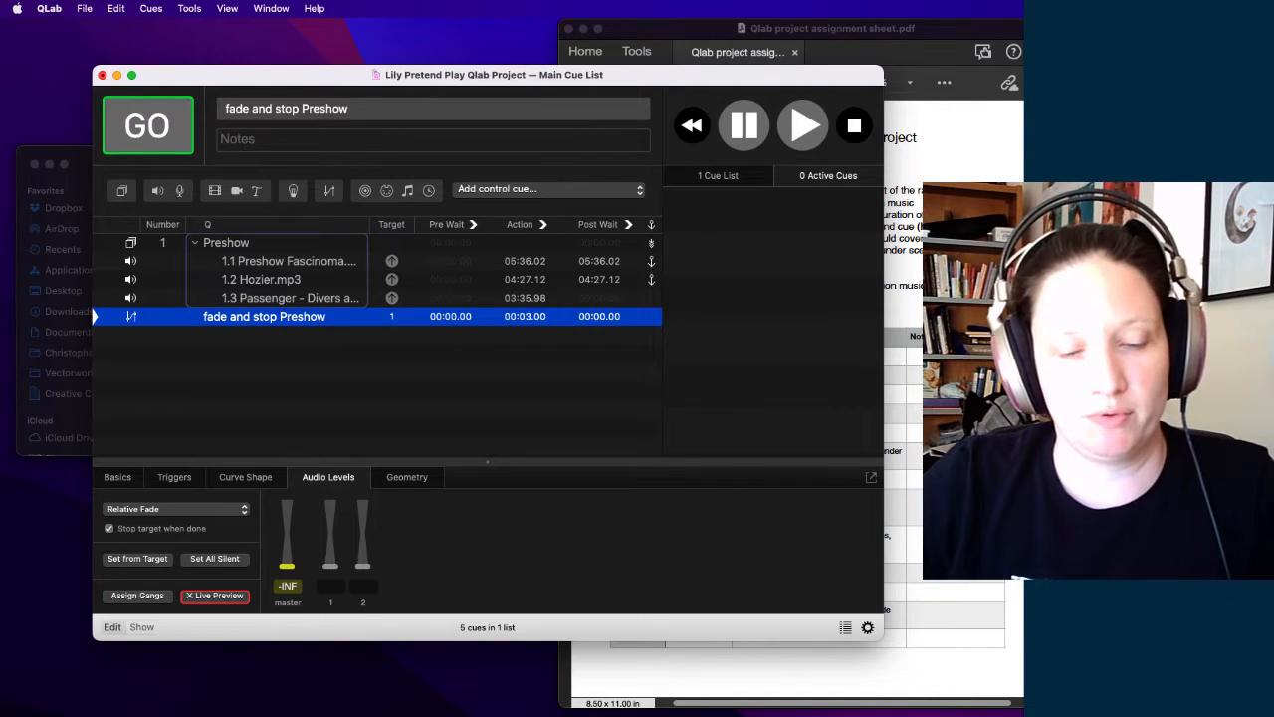
text(2)
click(889, 427)
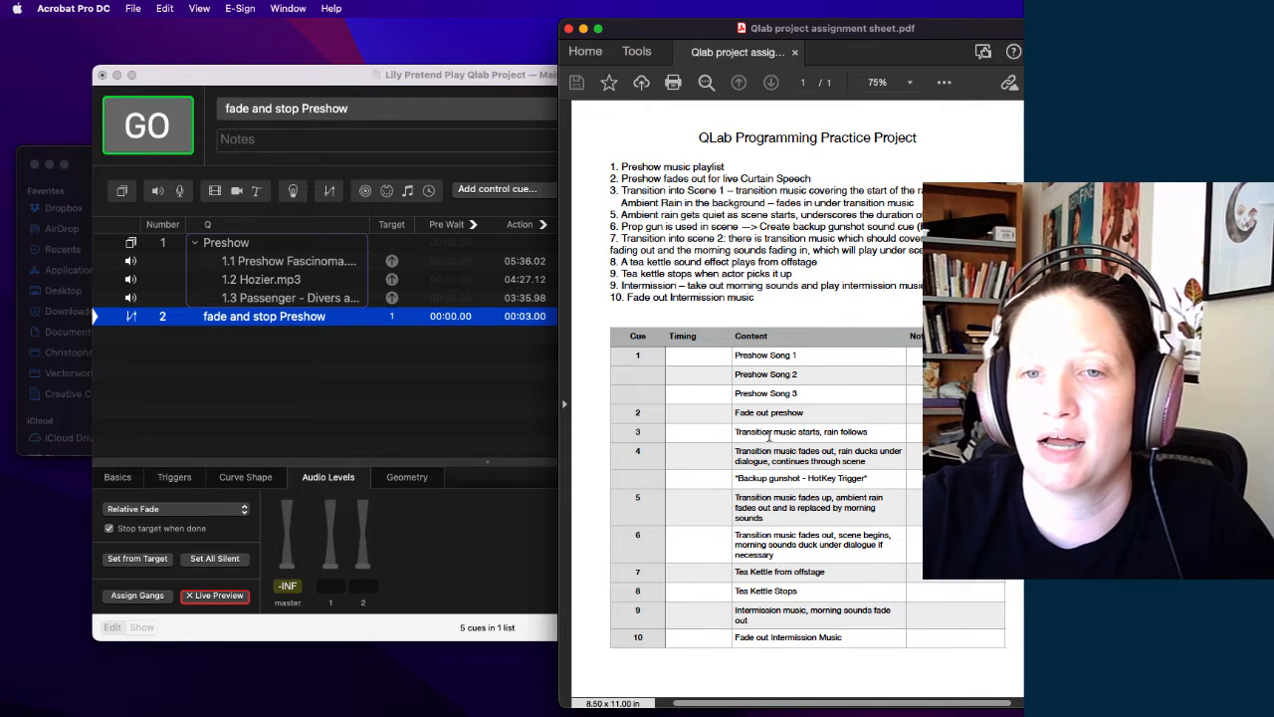
Step: Add 3 Transition Vibe Vendetta.mp3 and 3 Rain.mp3 from the project audio folder to the end of the cue list
click(287, 349)
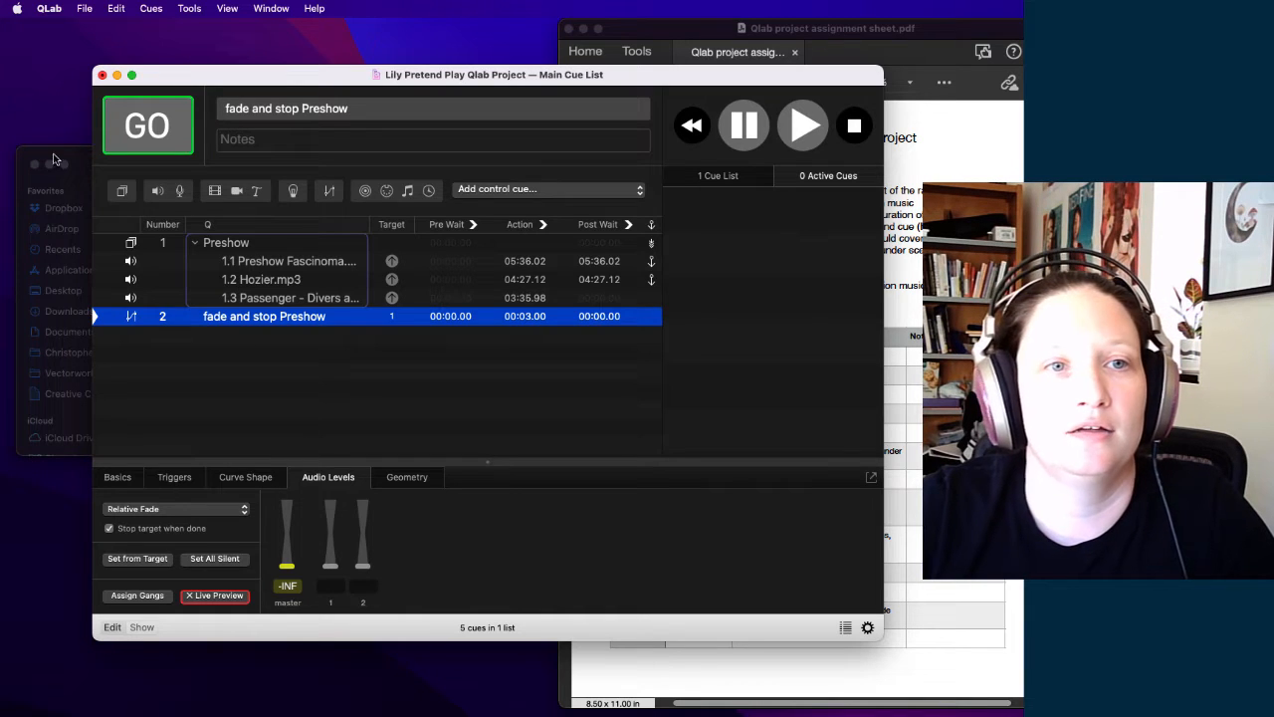
click(80, 164)
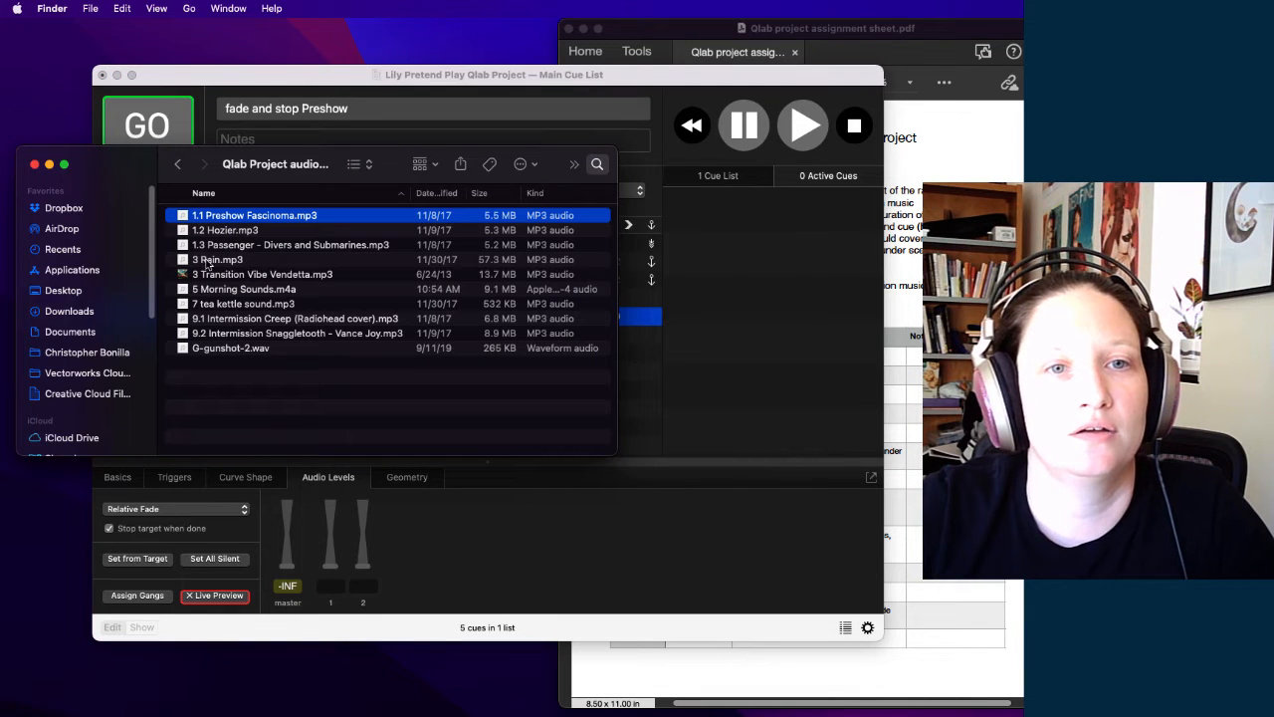
drag(234, 278, 611, 402)
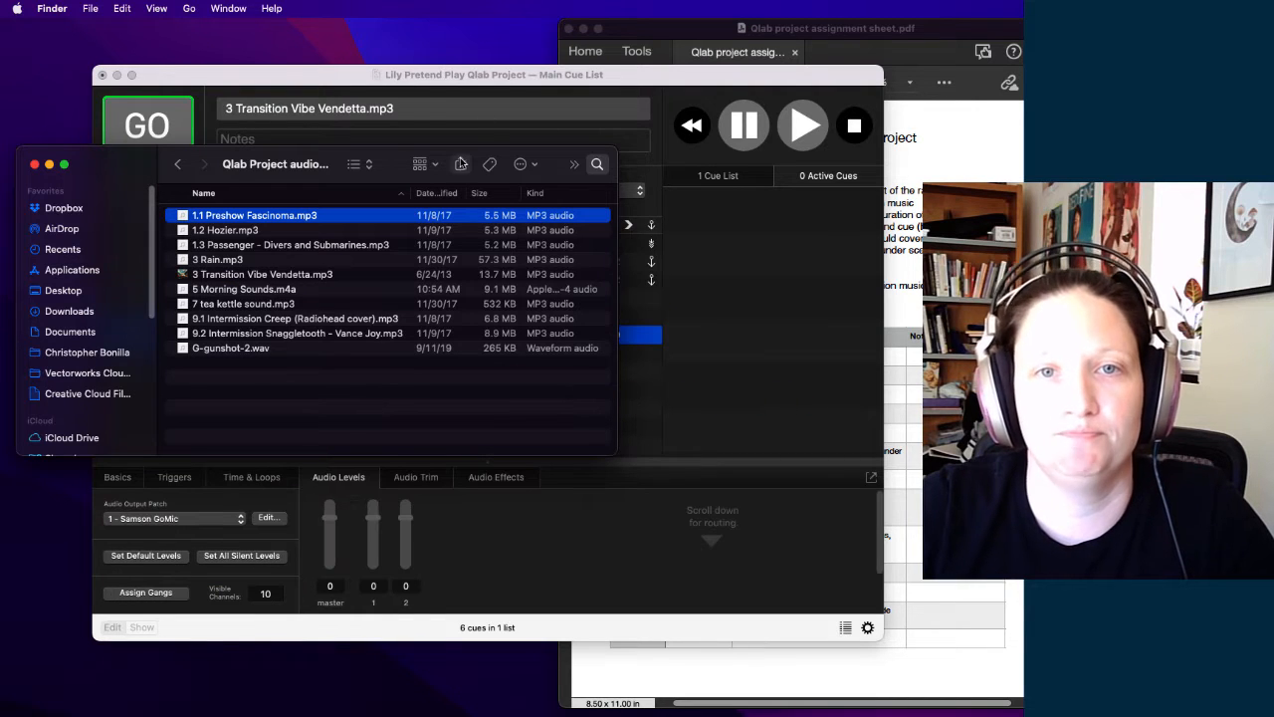
drag(213, 262, 619, 388)
drag(182, 154, 140, 283)
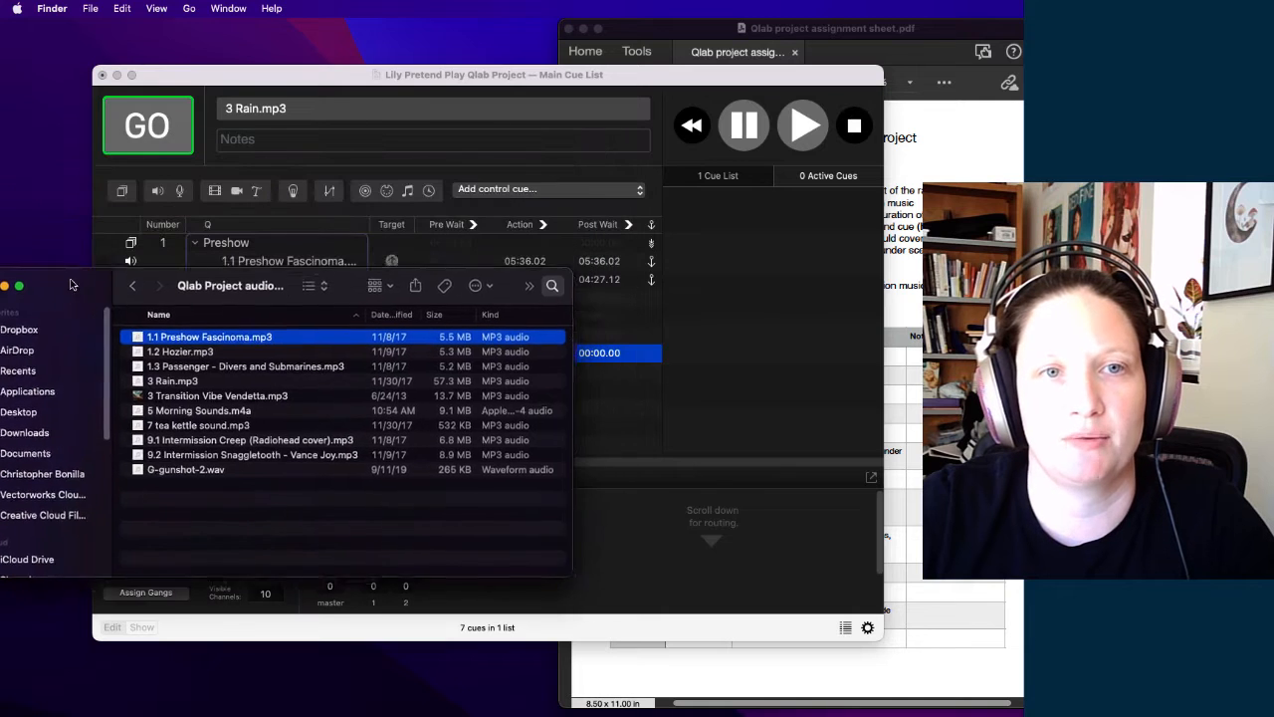
drag(86, 325, 139, 408)
click(298, 79)
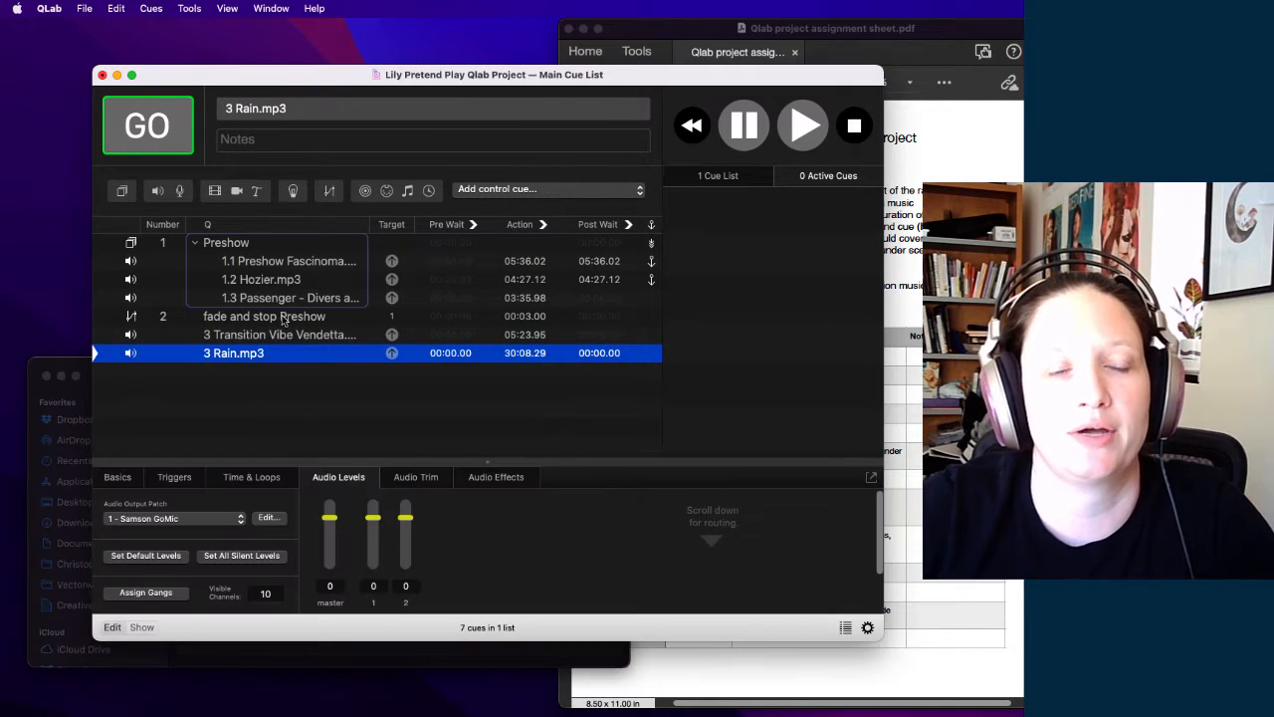
Step: Group the 3 Transition Vibe Vendetta and 3 Rain cues into one group cue and name it Transition
click(244, 337)
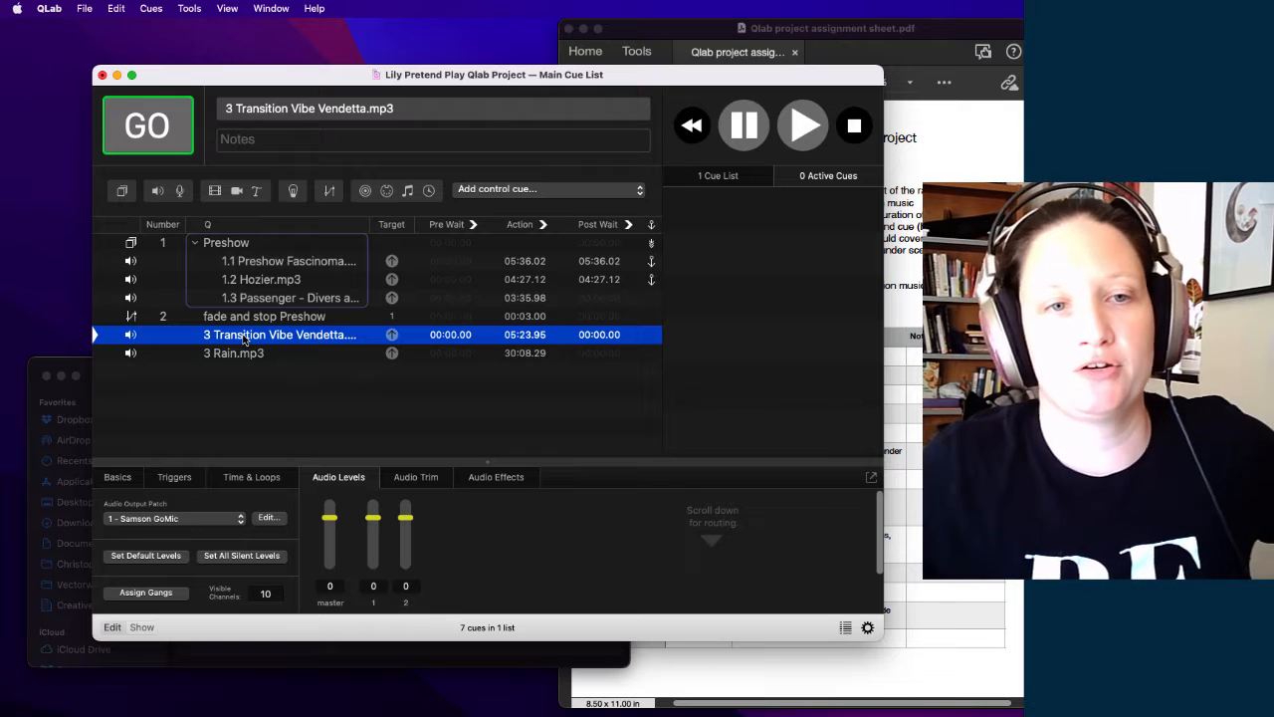
shift+click(233, 354)
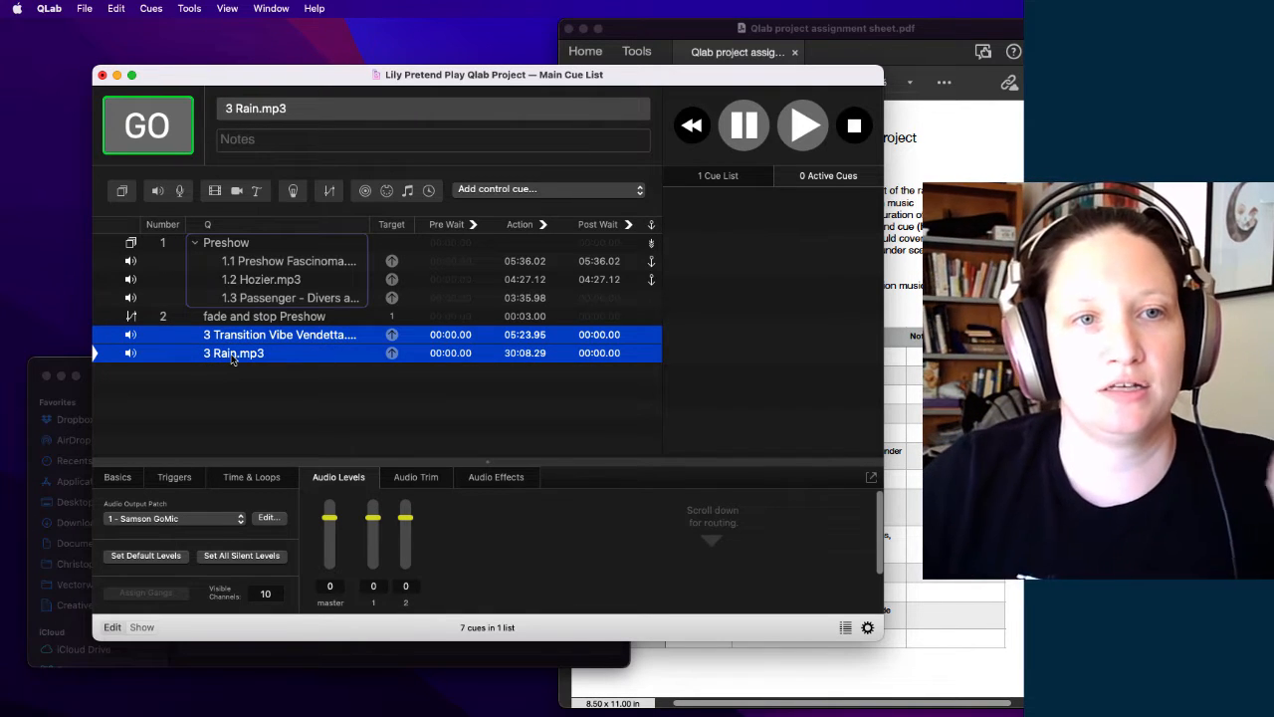
click(122, 192)
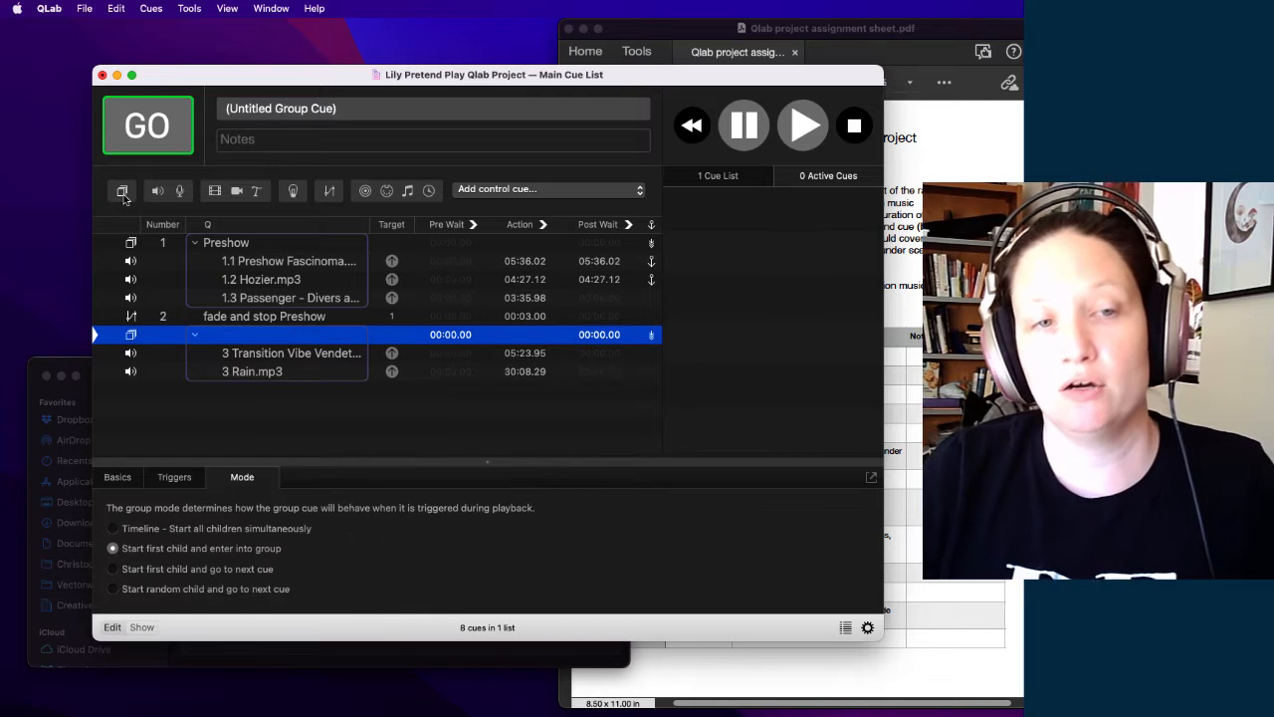
double_click(269, 337)
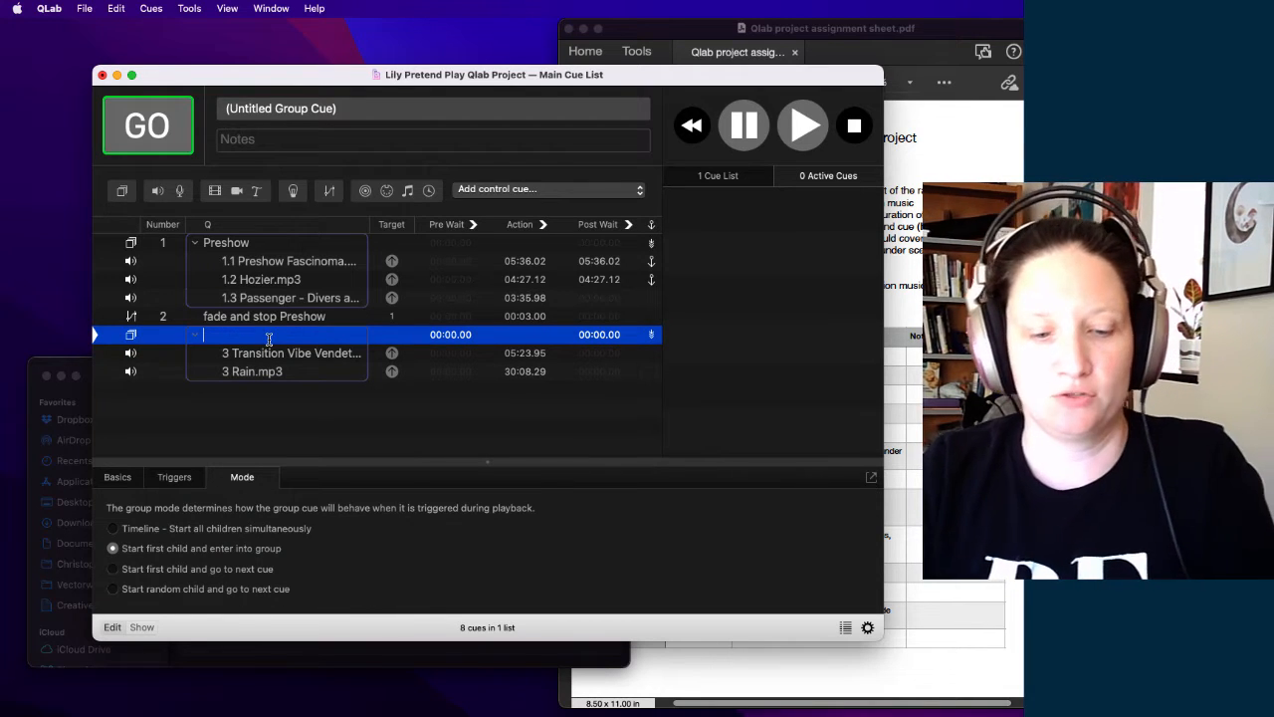
text(Transition)
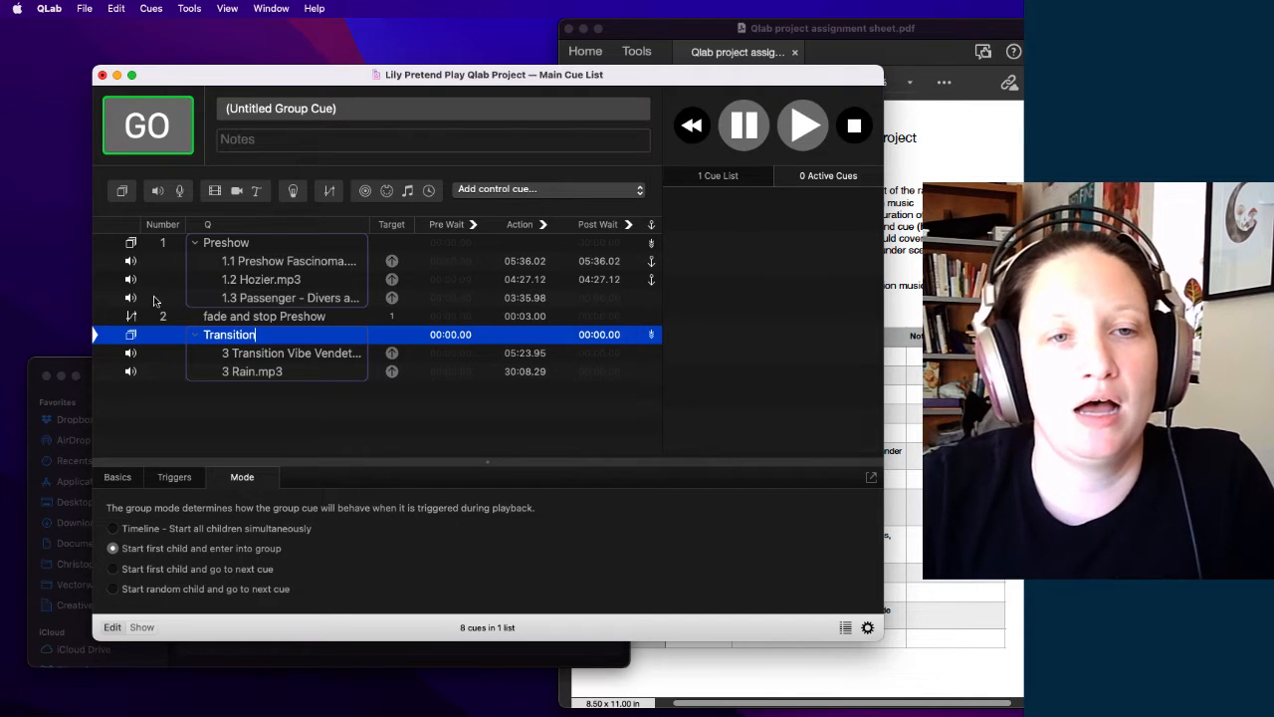
key(Return)
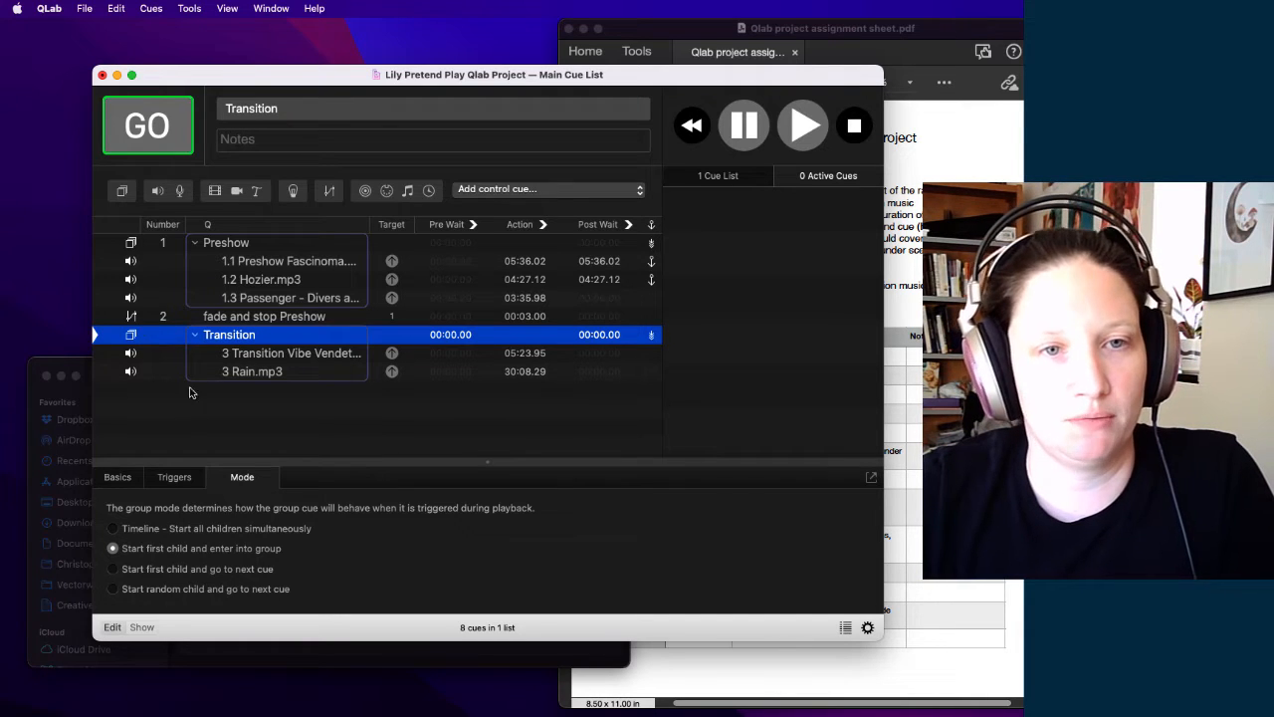
Step: Number the Transition group cue 3 and set its mode to Timeline - Start all children simultaneously
double_click(163, 336)
text(3)
click(186, 429)
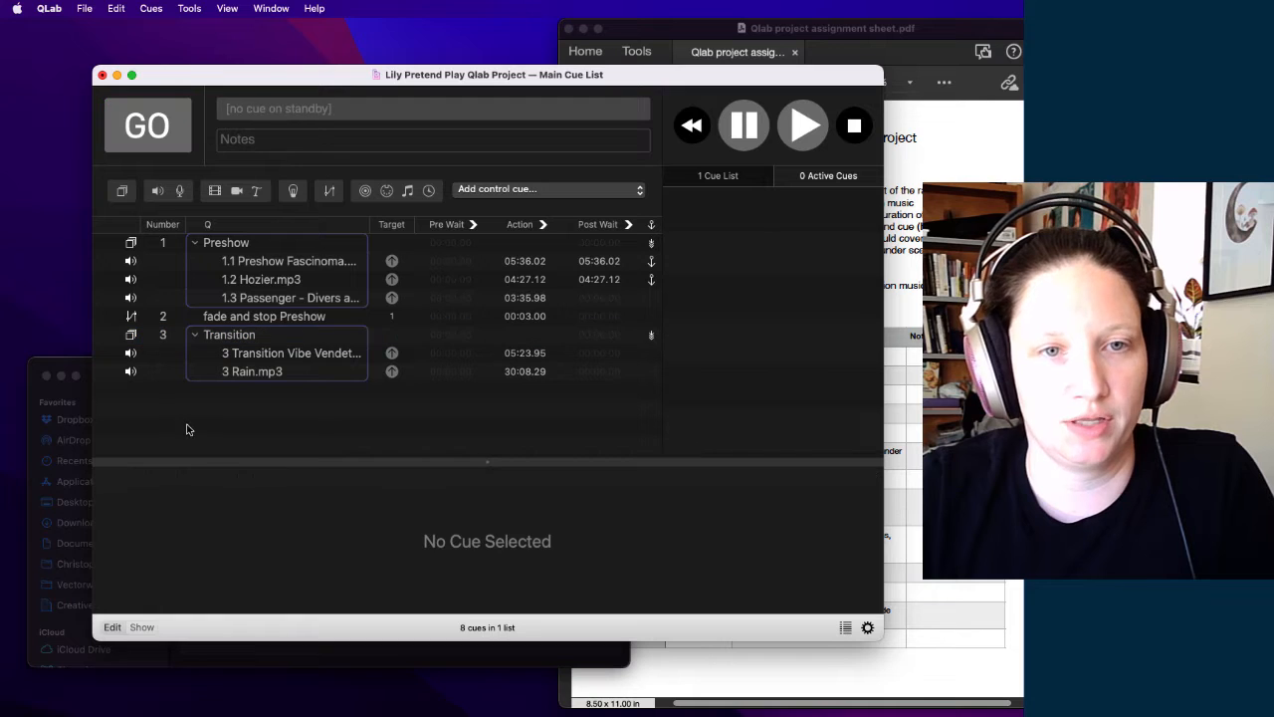
click(255, 356)
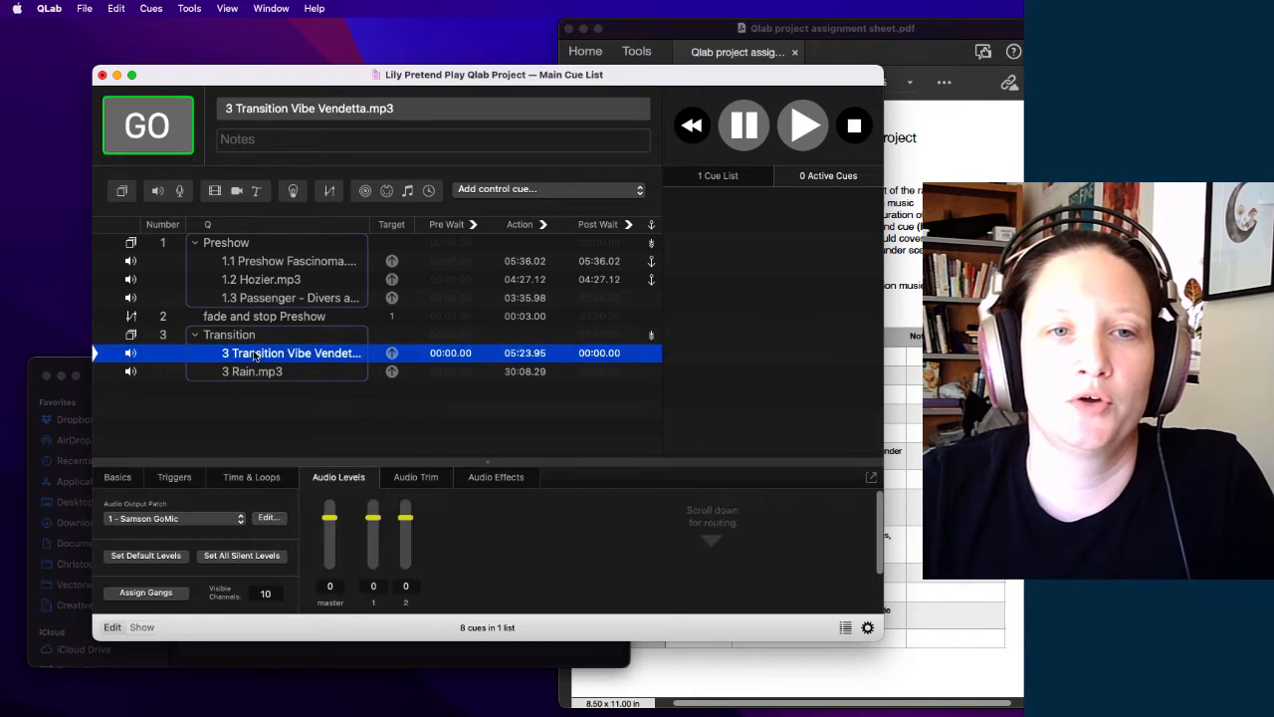
click(255, 338)
click(112, 529)
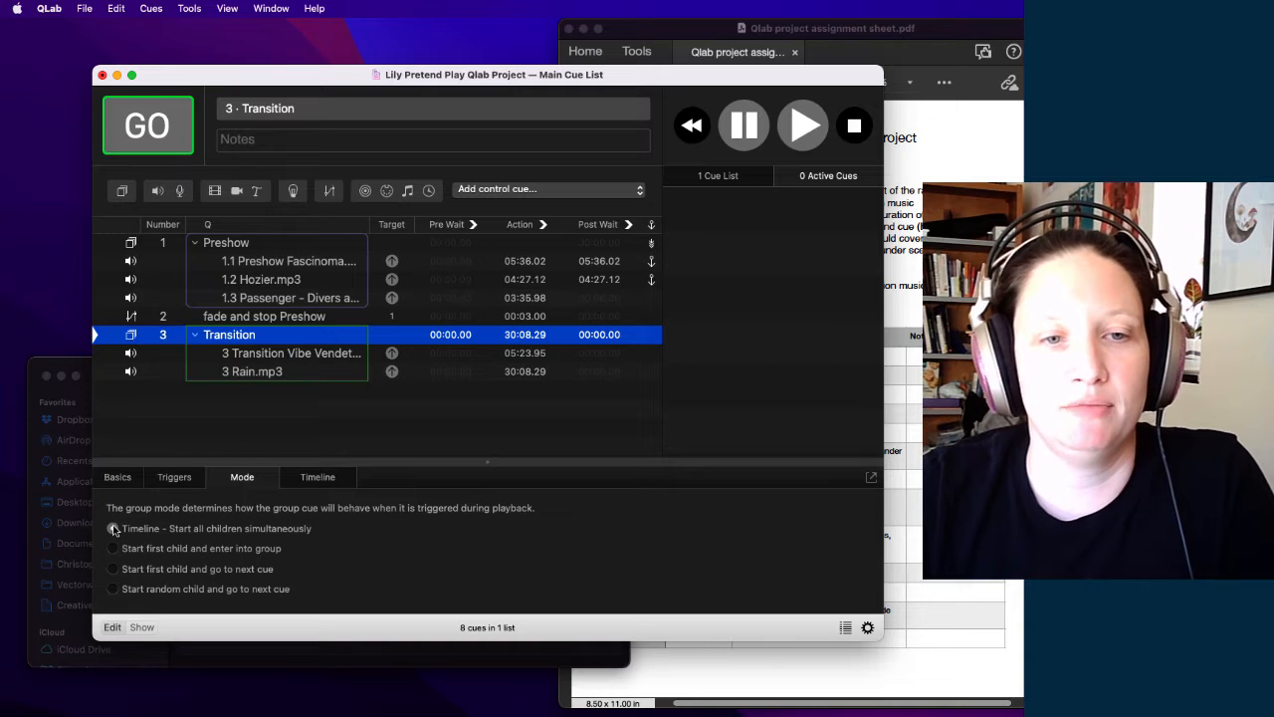
Step: Open the Transition group's timeline and shift the 3 Rain.mp3 clip to start about 5 seconds in
click(317, 478)
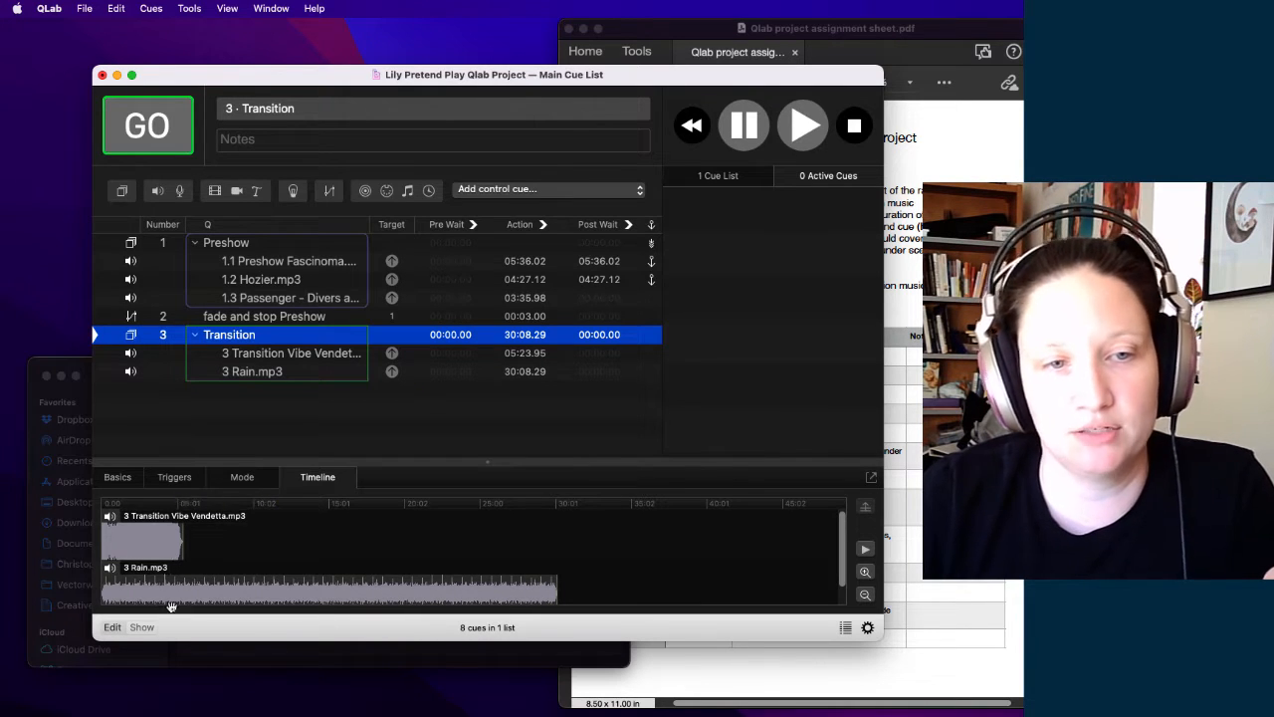
click(864, 572)
click(864, 572)
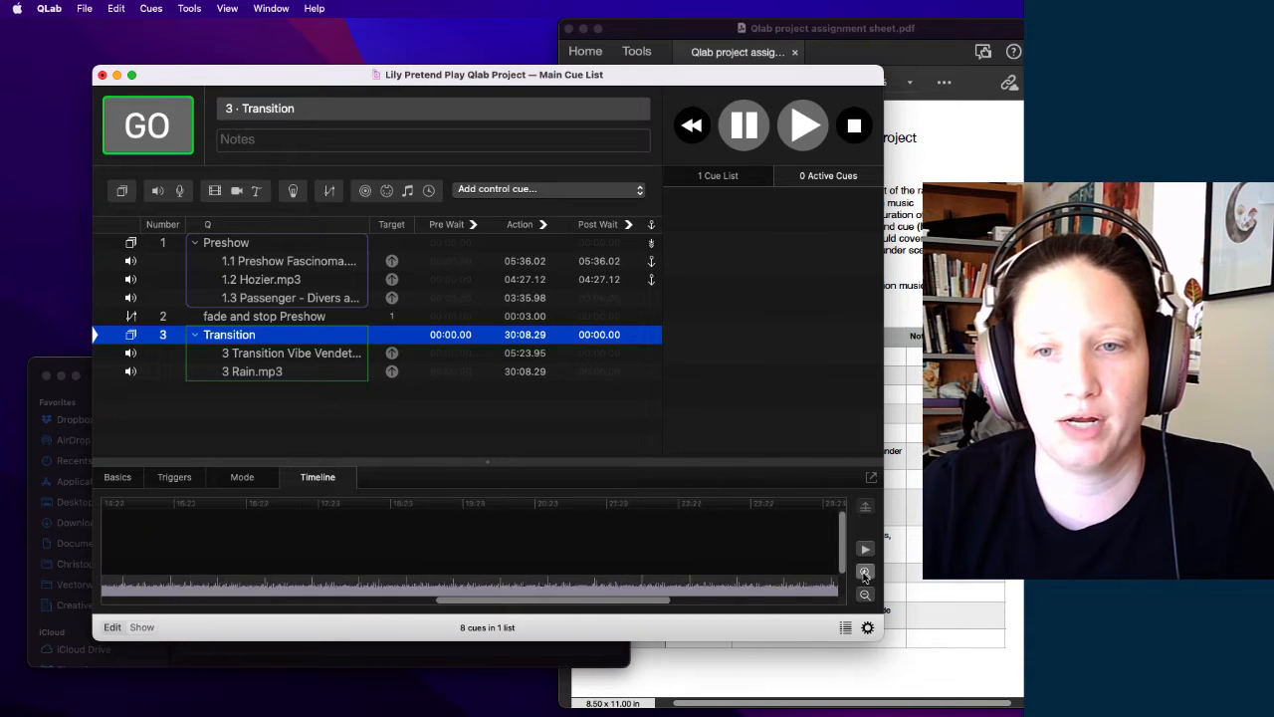
click(864, 573)
drag(586, 607, 125, 604)
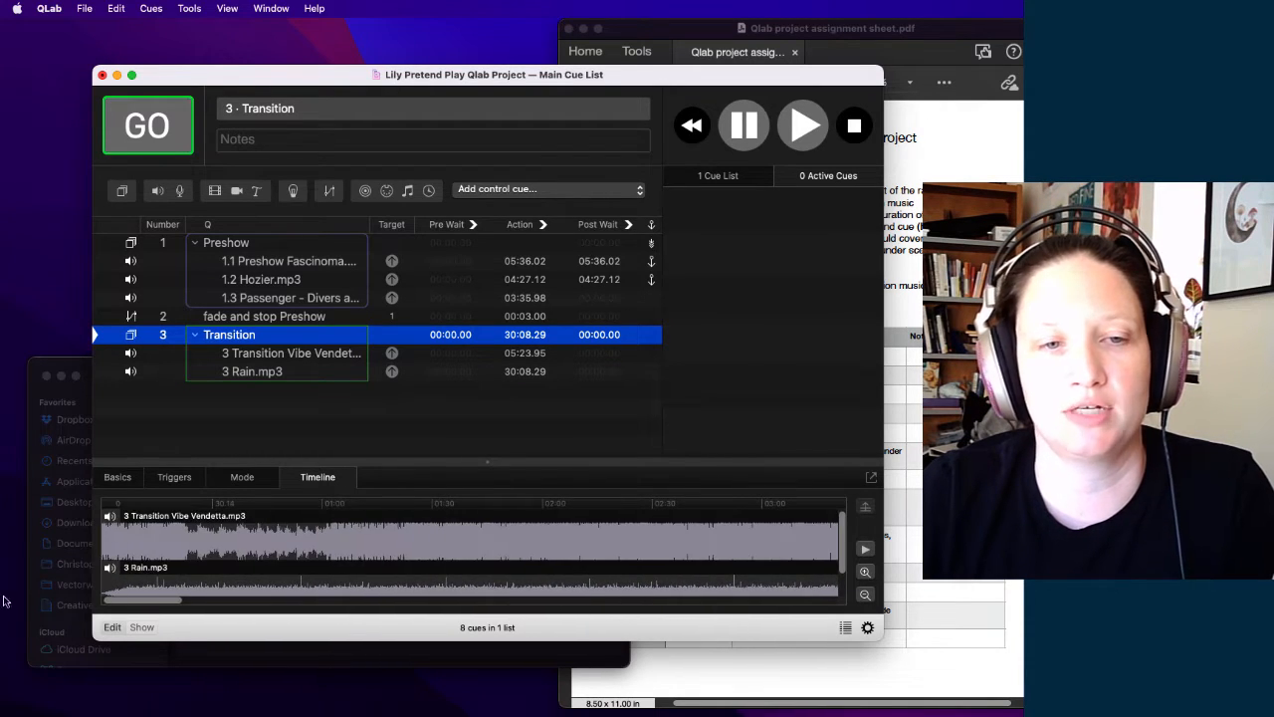
click(158, 546)
mouse_move(144, 560)
mouse_down()
mouse_move(185, 584)
mouse_move(157, 575)
mouse_up()
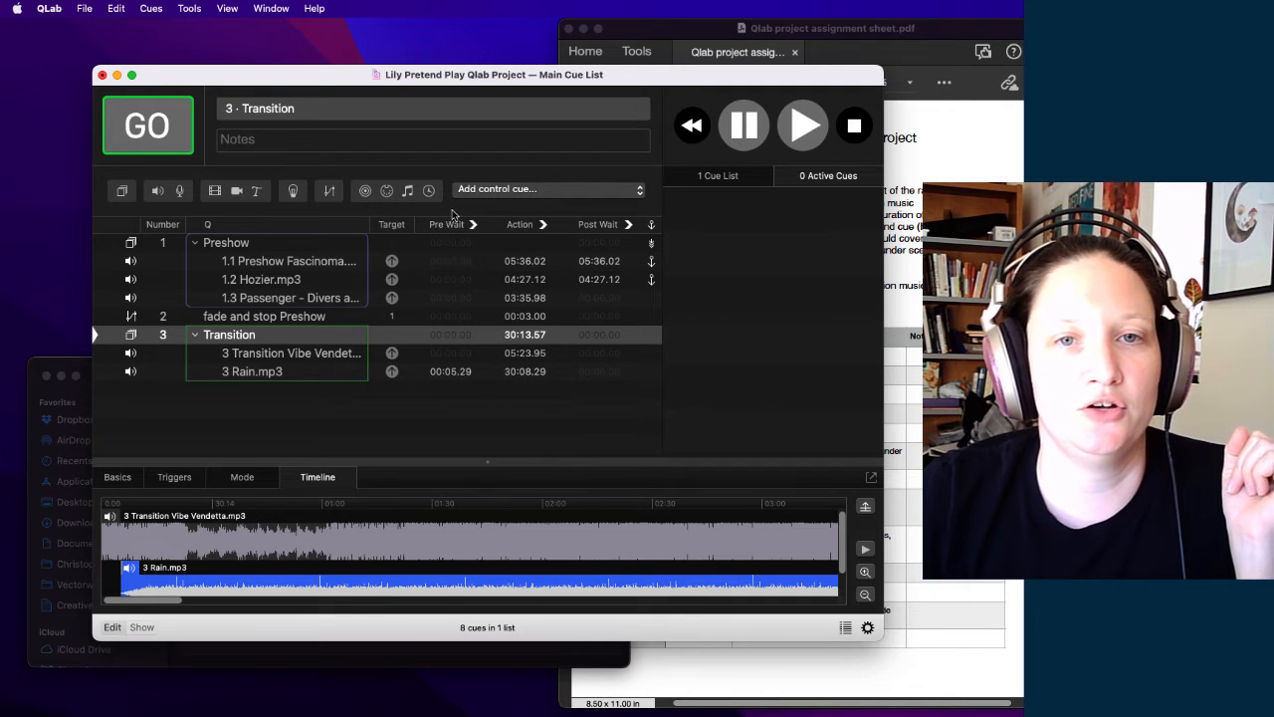
Step: Set the 3 Rain.mp3 cue's pre-wait to 4 seconds and check its offset in the Transition timeline
double_click(450, 371)
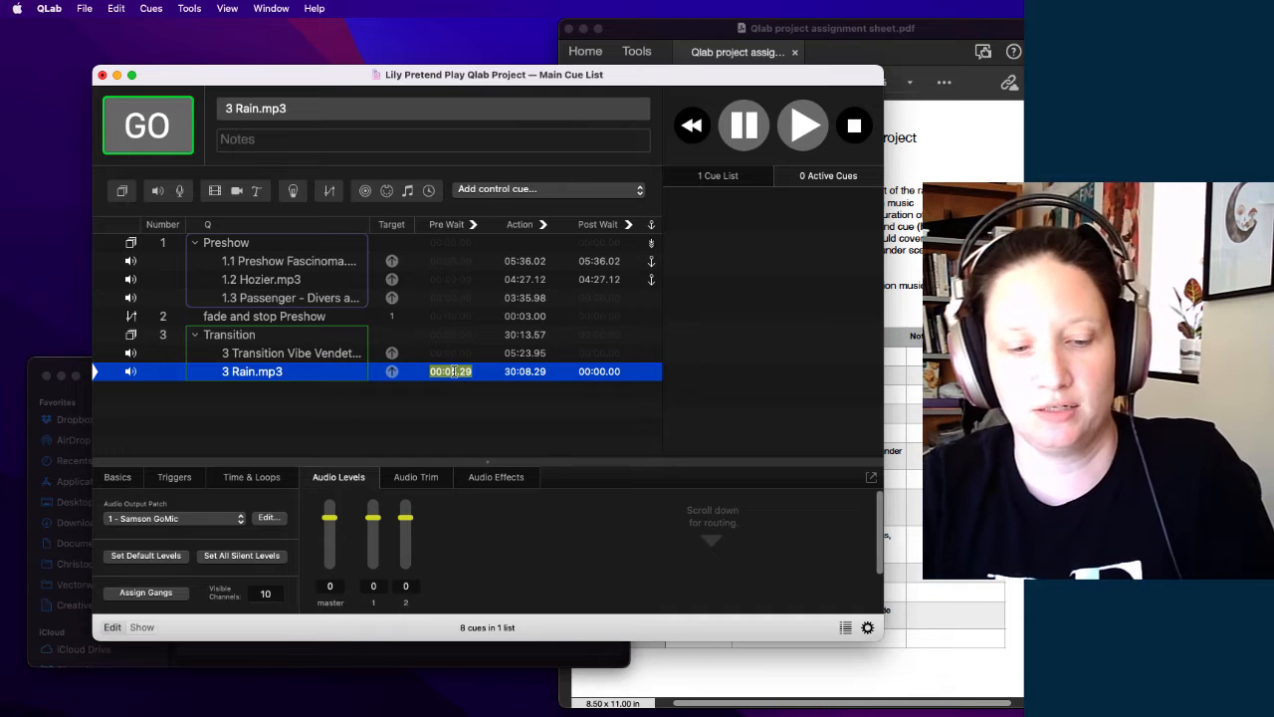
text(4)
key(Return)
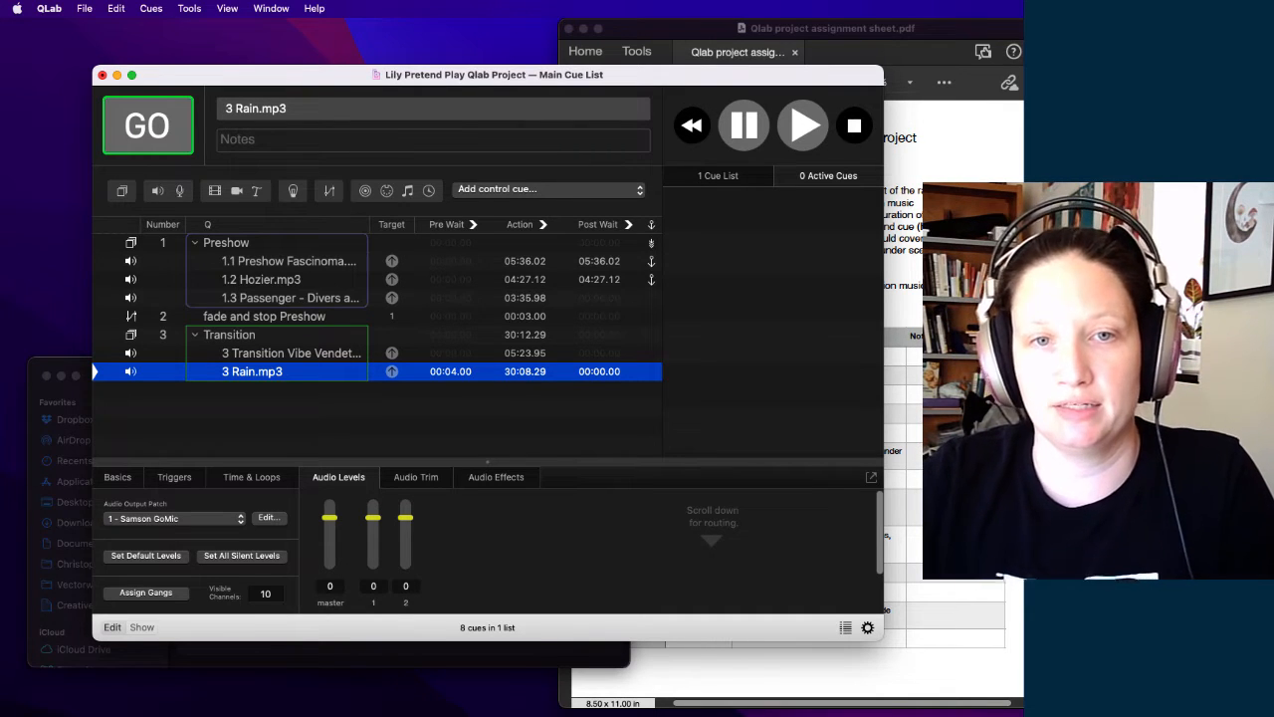
click(500, 480)
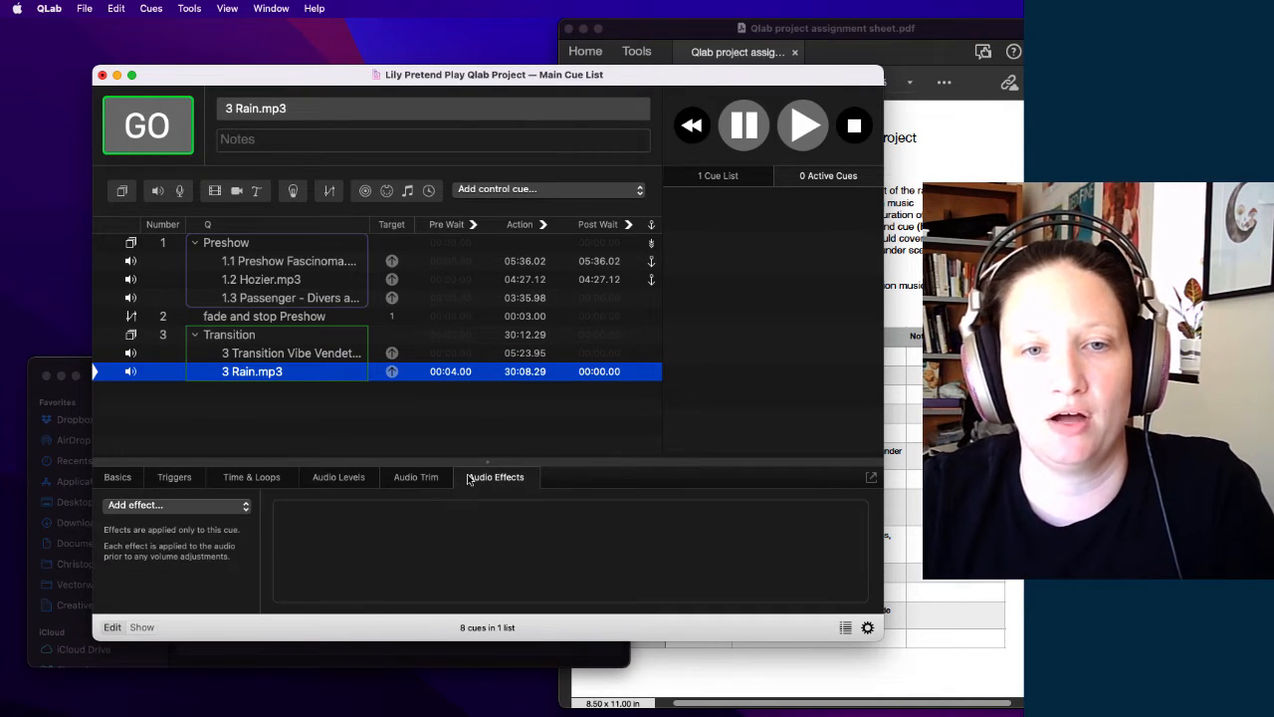
click(281, 340)
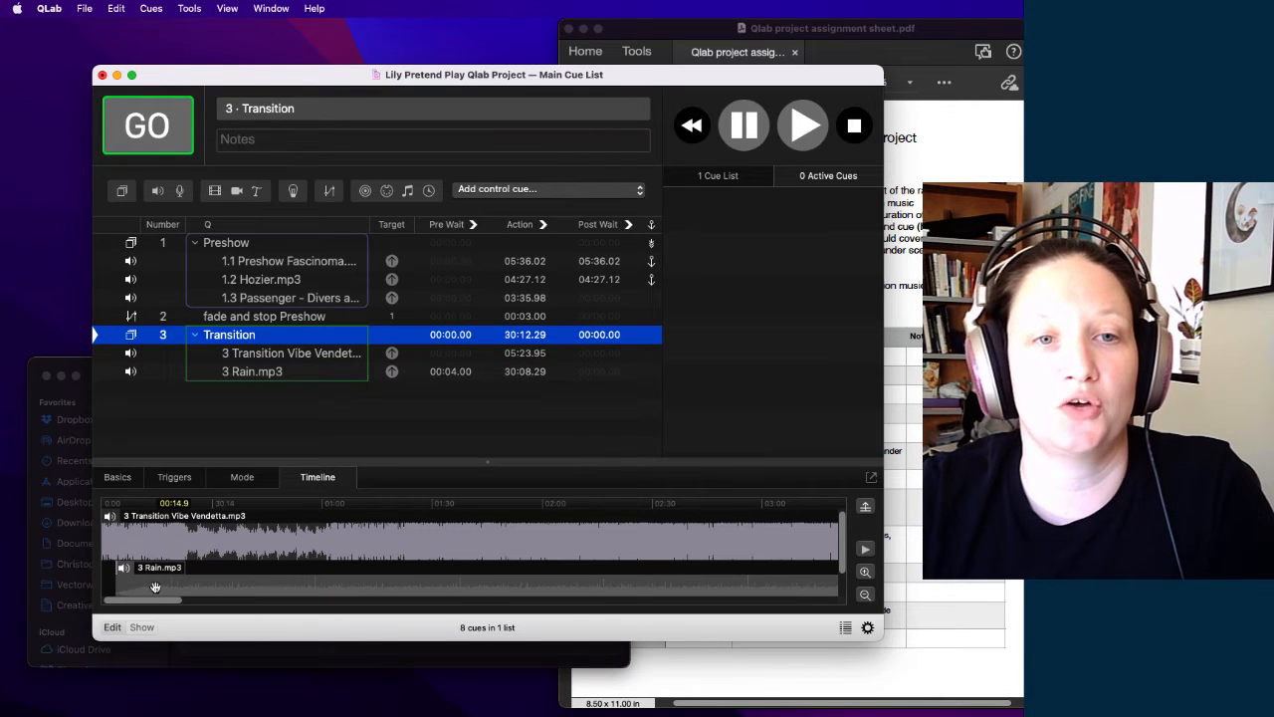
Step: Review the two Transition cues, play the Transition group to hear music and rain together, and stop playback
click(248, 355)
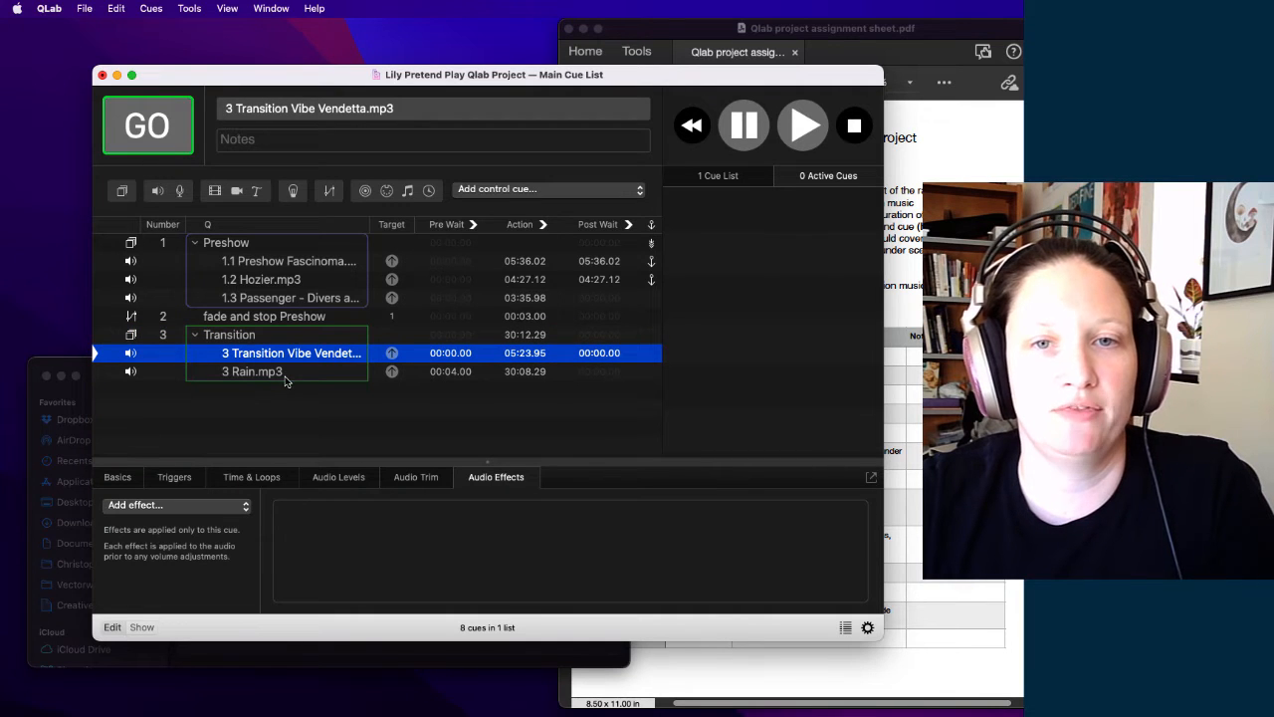
click(284, 376)
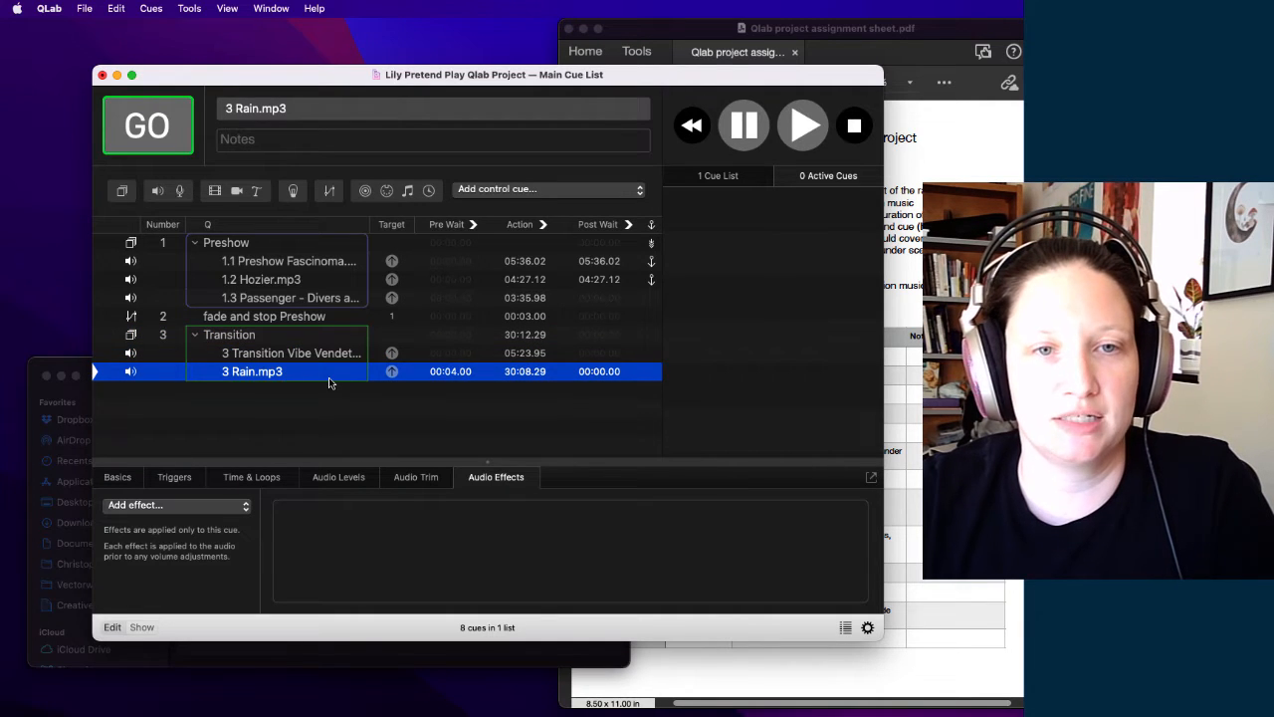
click(301, 336)
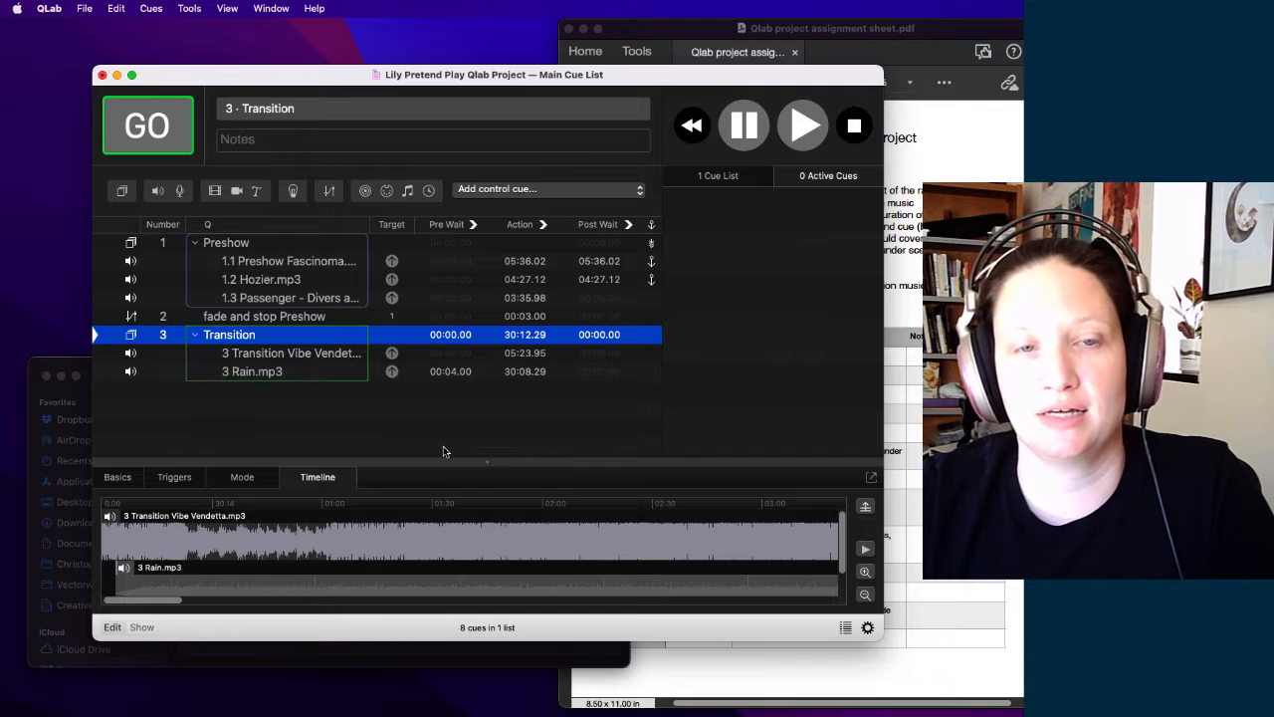
key(space)
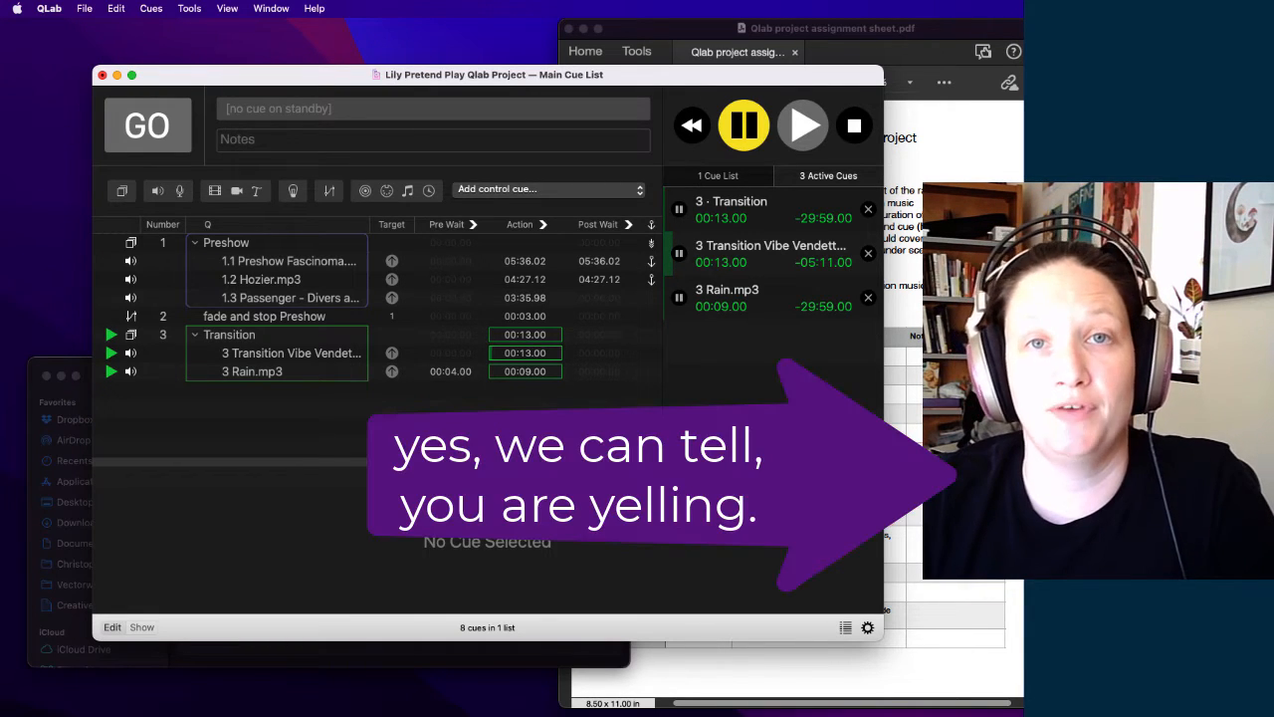
key(Escape)
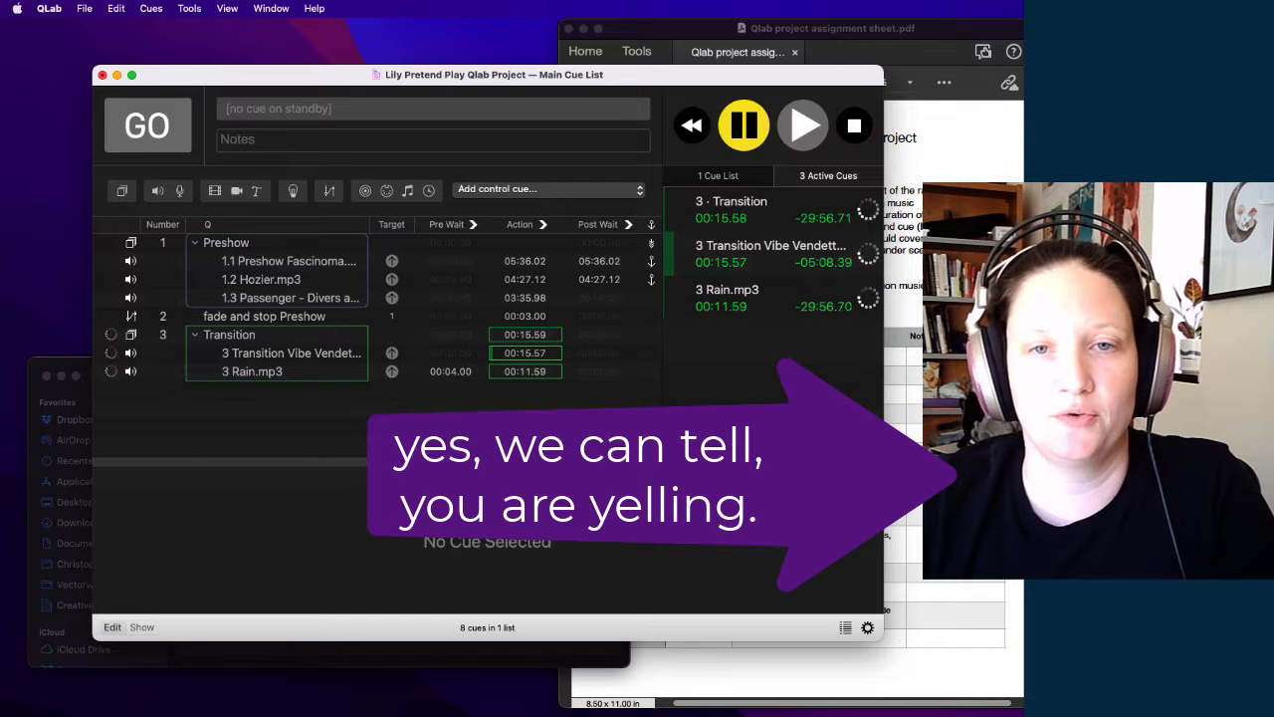
Step: Lower the master audio level of the 3 Transition Vibe Vendetta cue to about -8.4
click(237, 353)
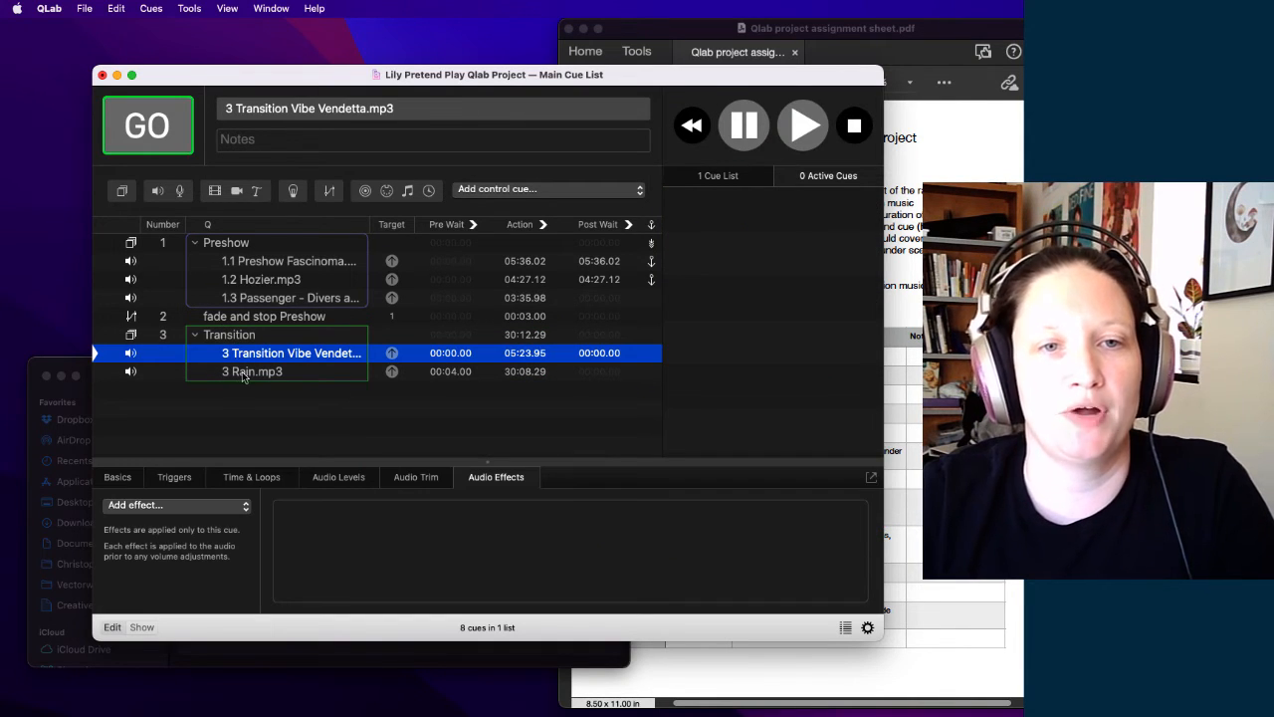
click(242, 371)
key(Up)
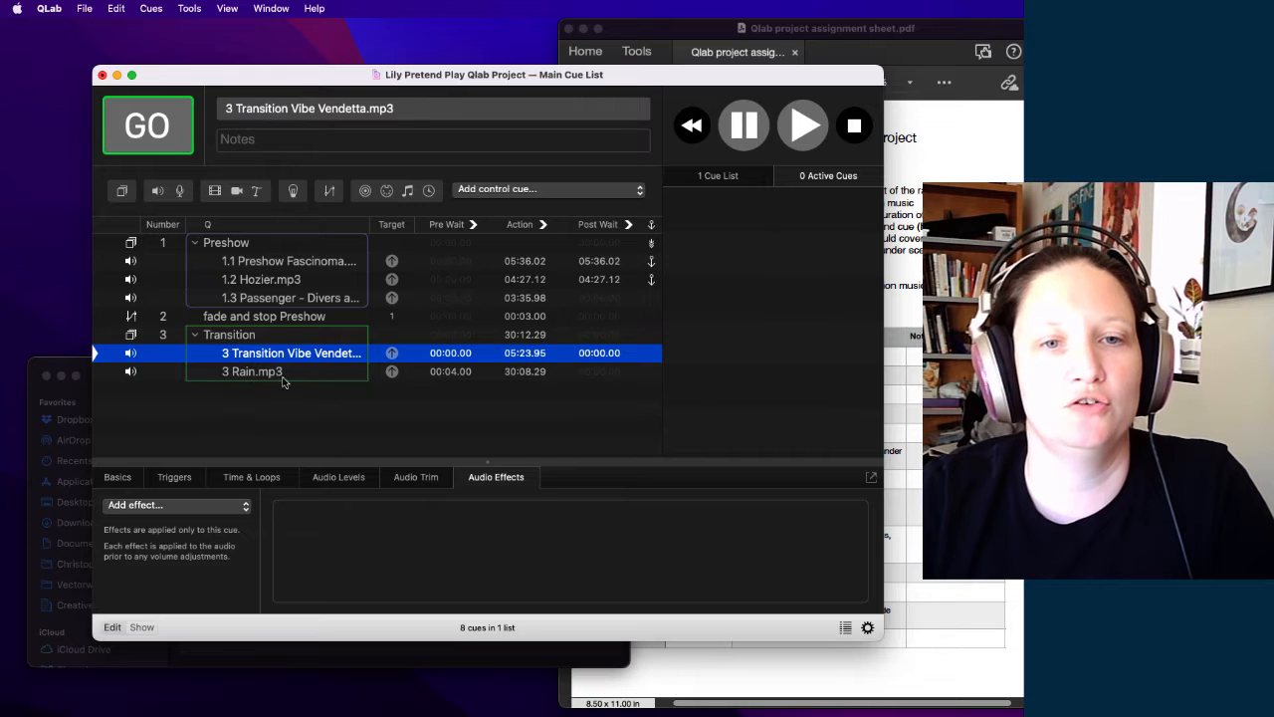
click(327, 481)
drag(335, 520, 330, 536)
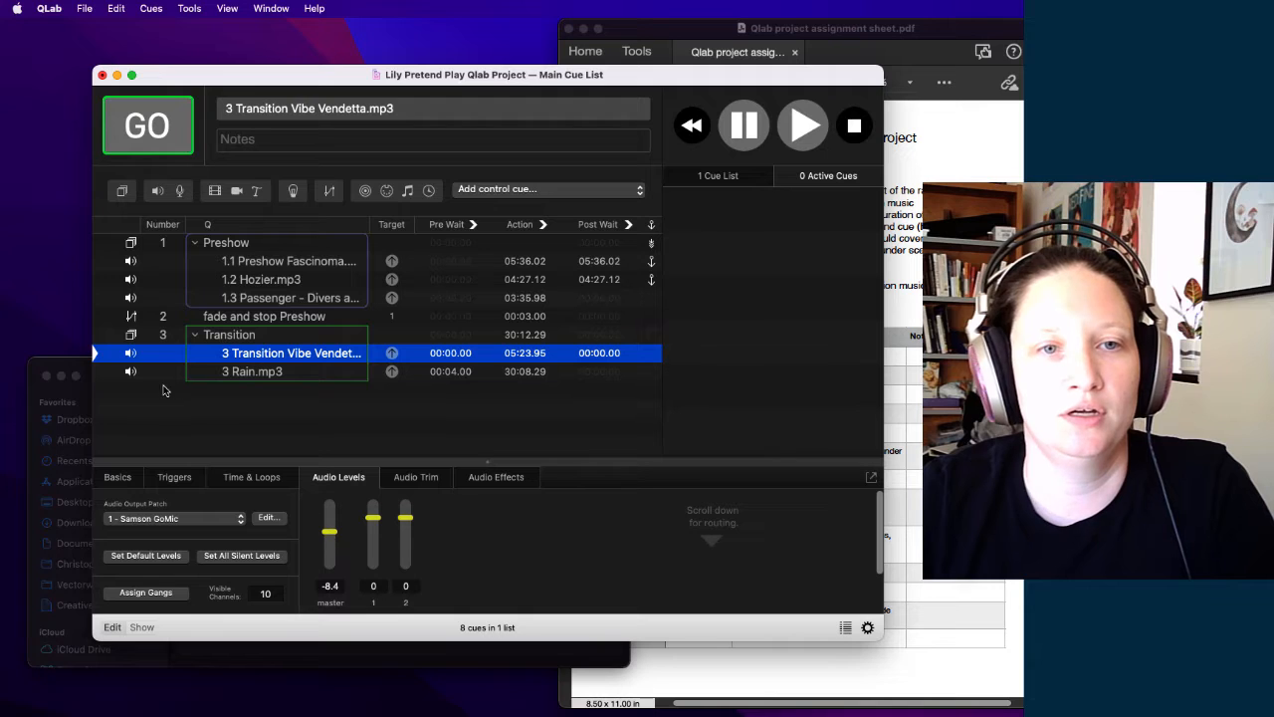
Step: Lower the 3 Rain.mp3 cue's master audio level to about -7.7 during playback, listen to both sounds, and stop them
click(142, 130)
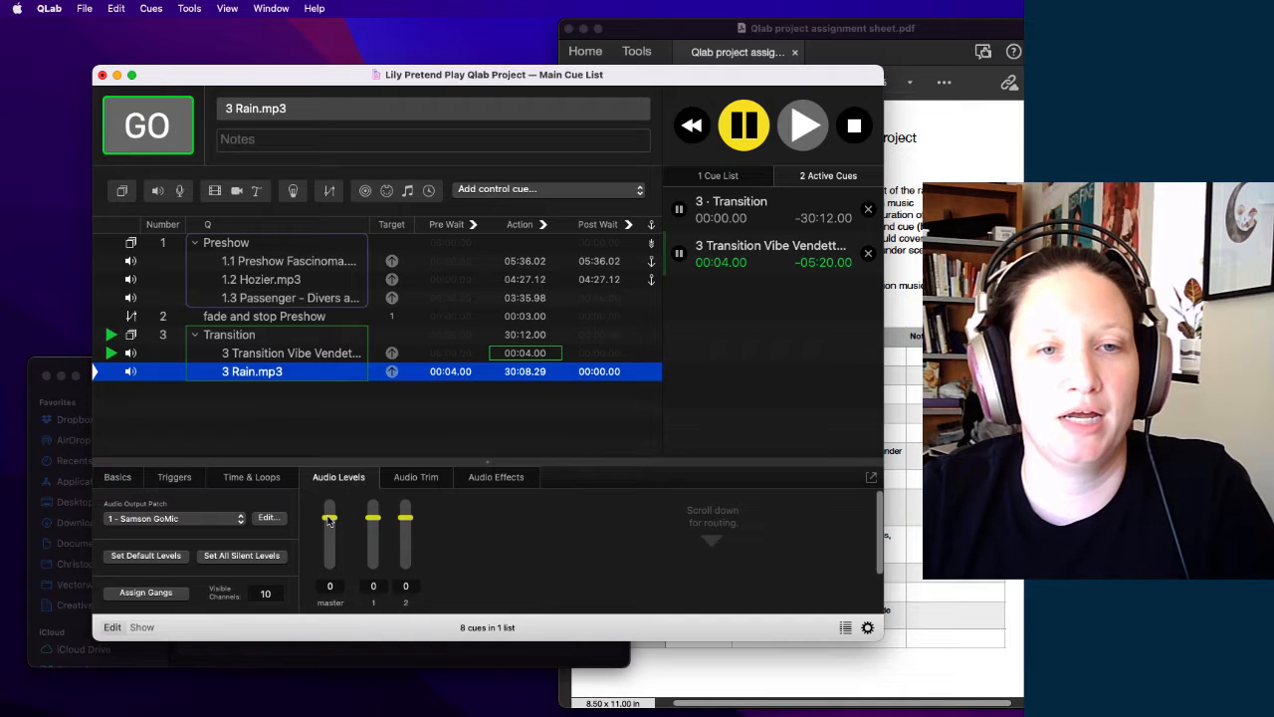
drag(334, 517, 332, 533)
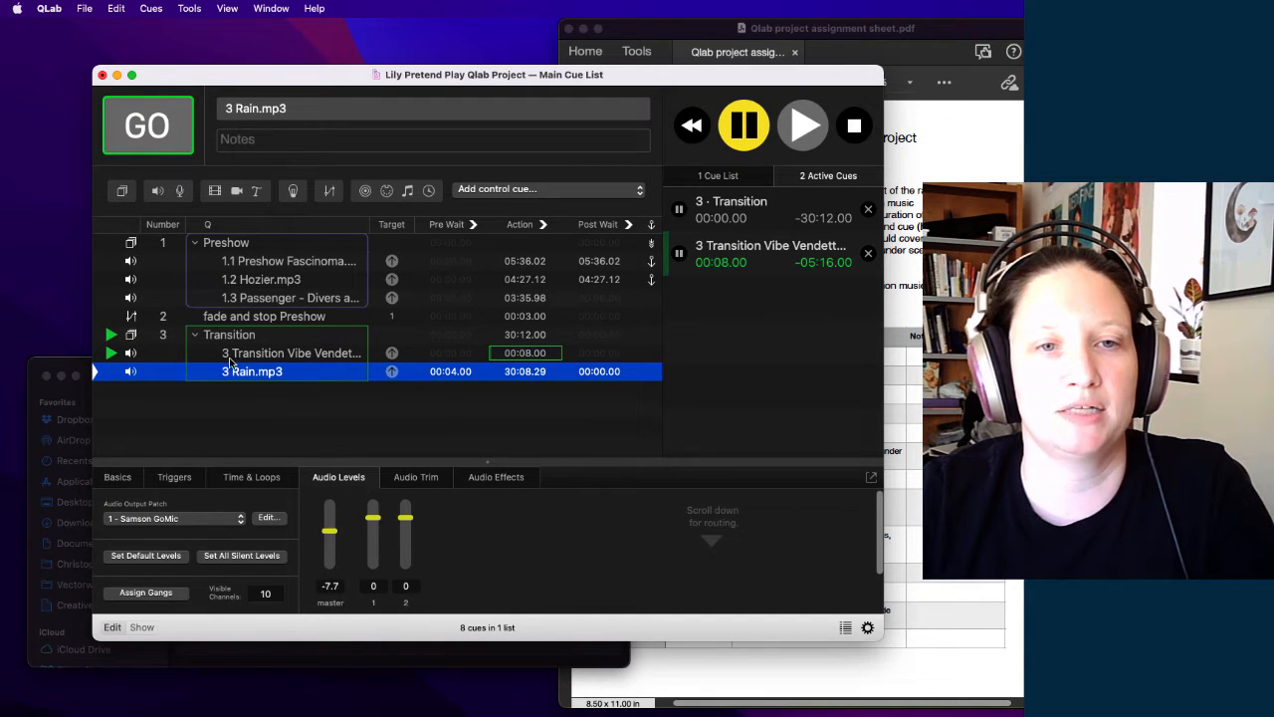
click(229, 358)
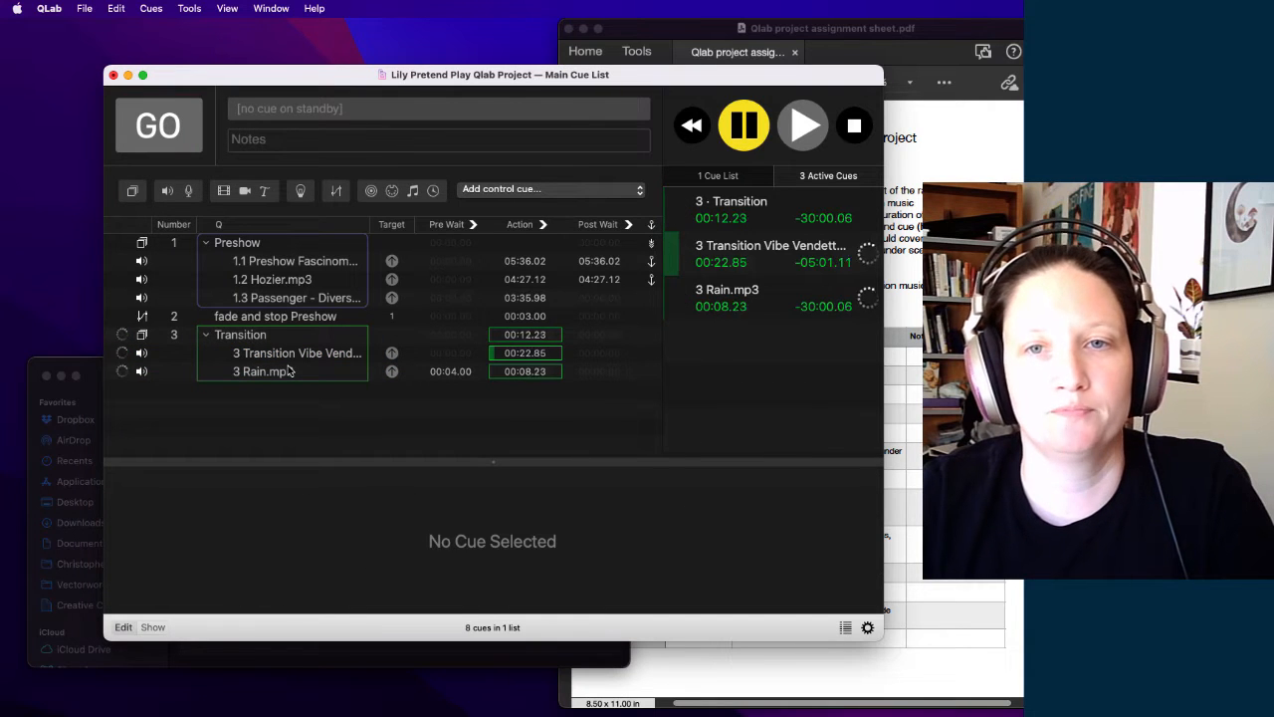
key(Escape)
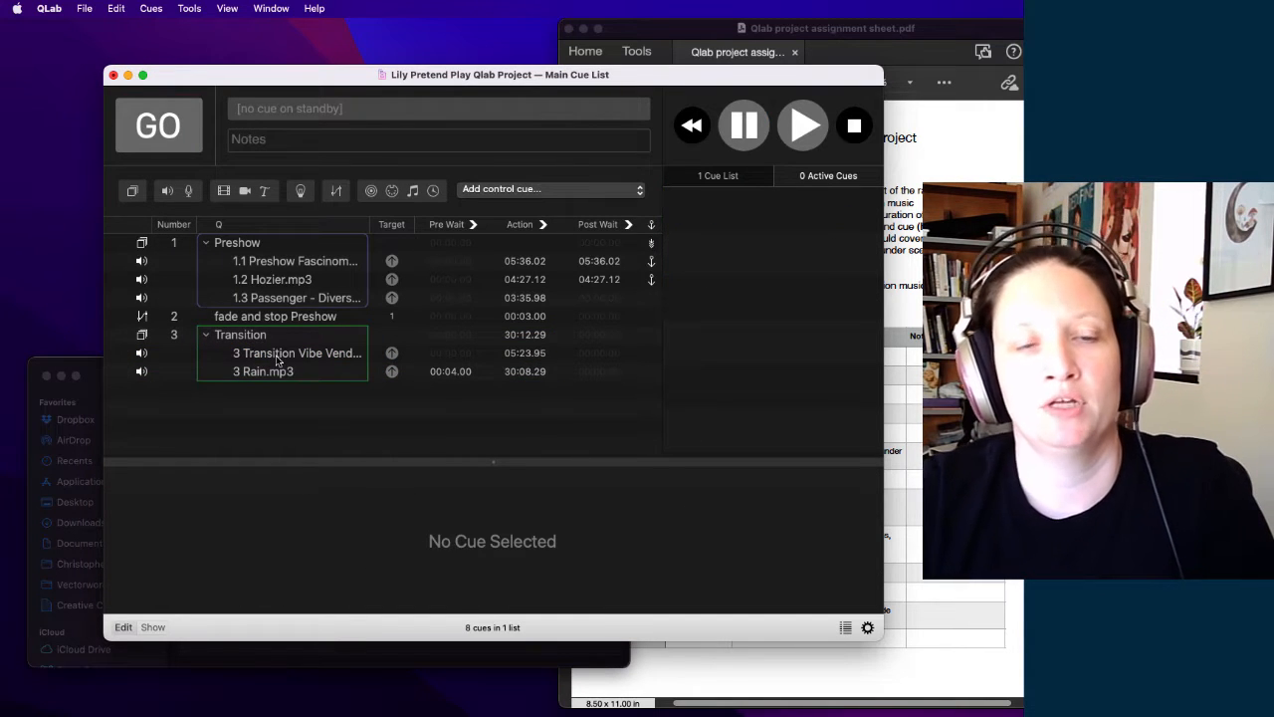
Step: Compare the audio levels of the two Transition cues and check the assignment sheet for cue 4
click(279, 356)
click(283, 373)
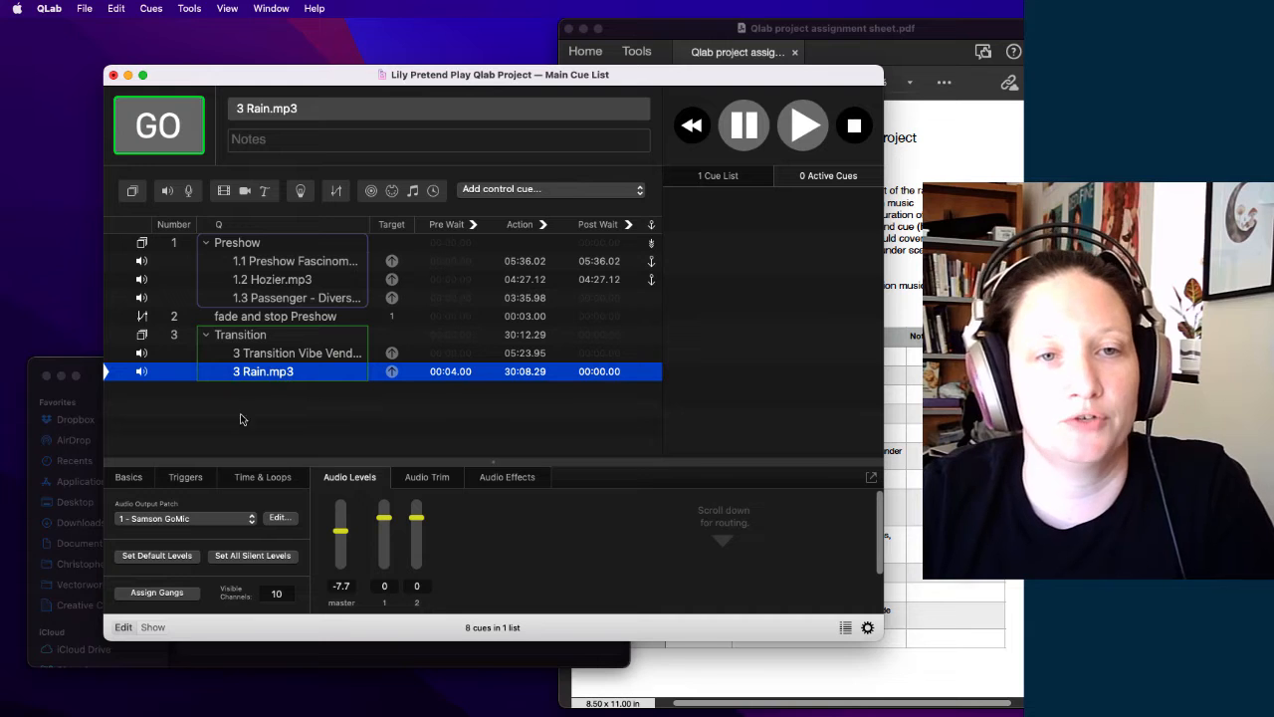
click(269, 356)
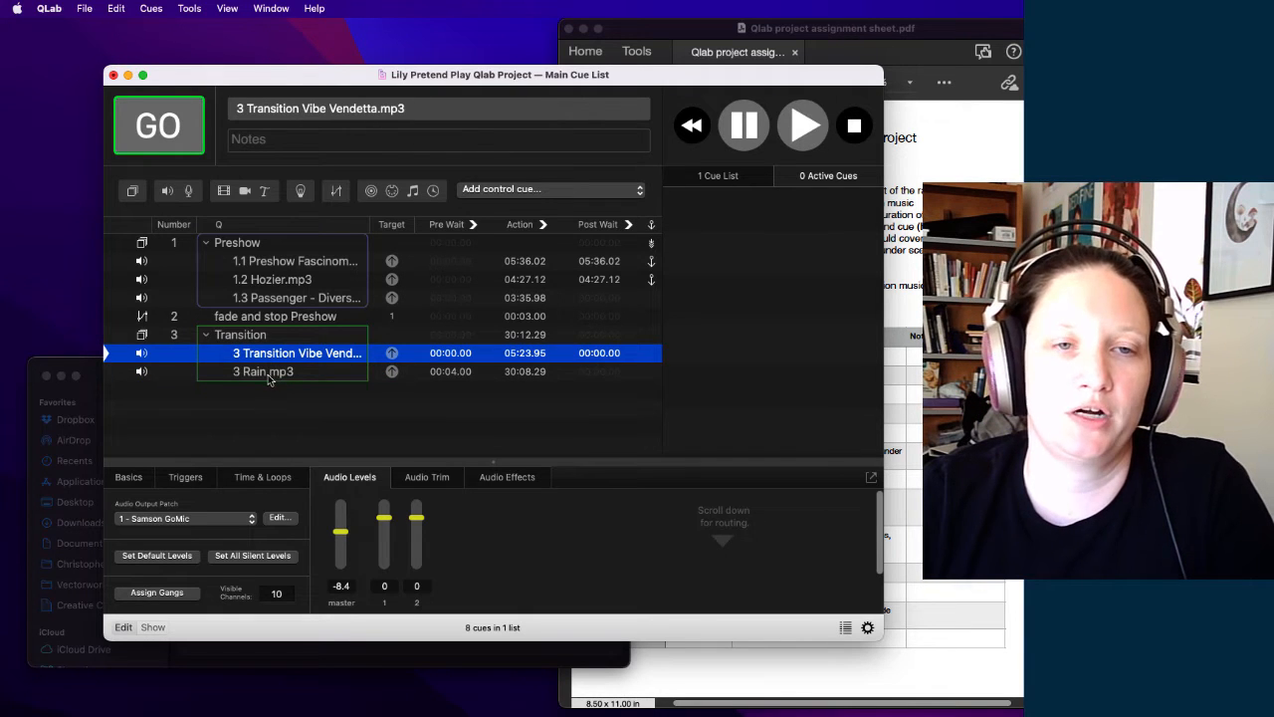
click(268, 373)
click(251, 397)
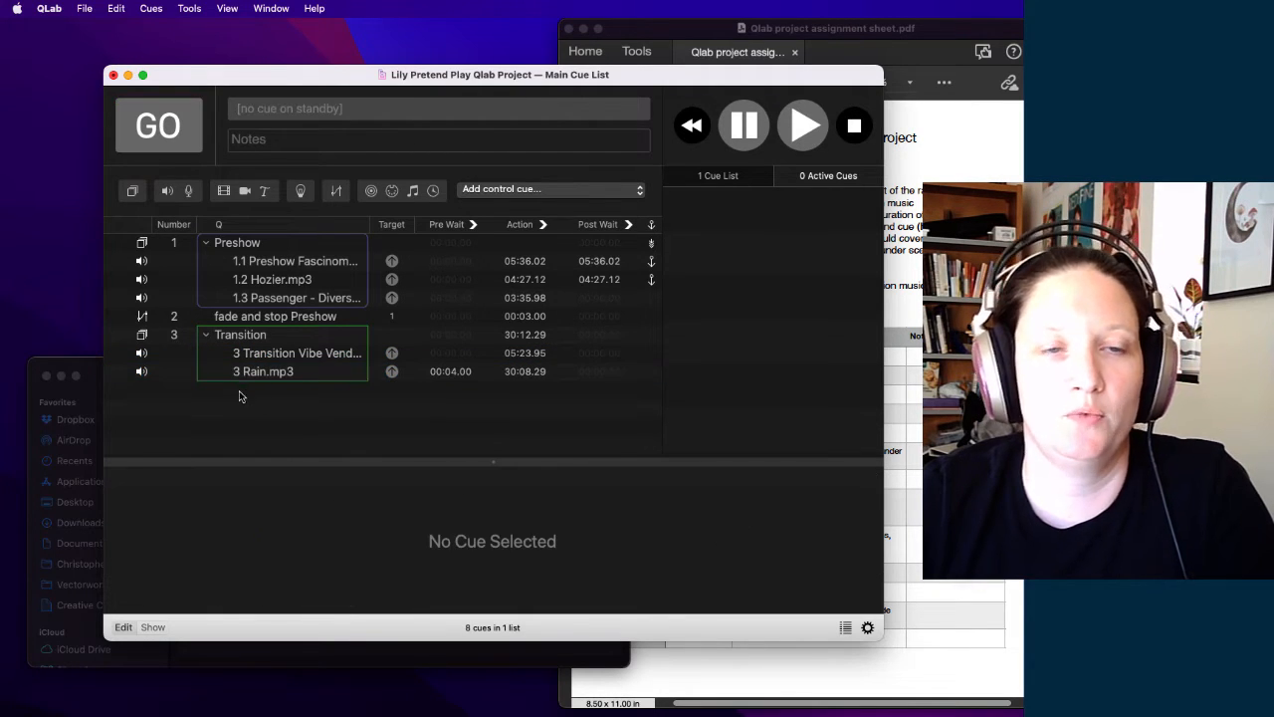
click(910, 498)
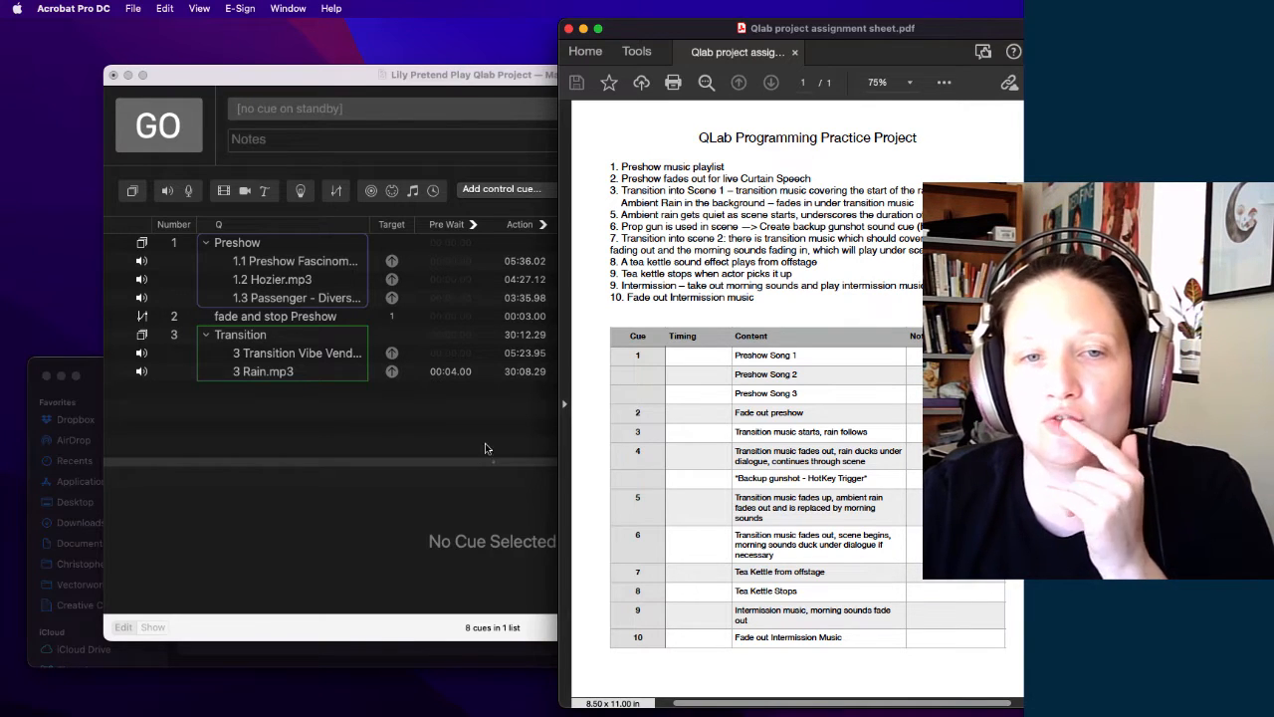
click(235, 392)
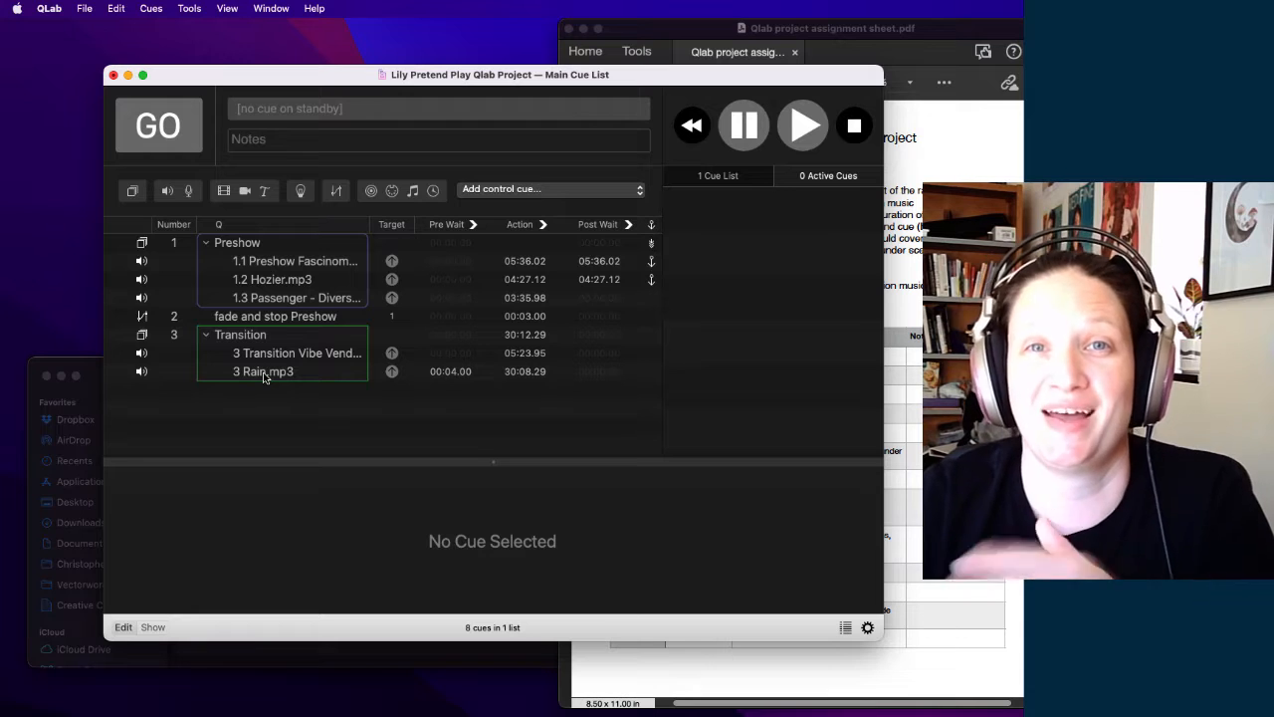
Step: Add an empty group cue at the end of the cue list and number it 4
click(130, 193)
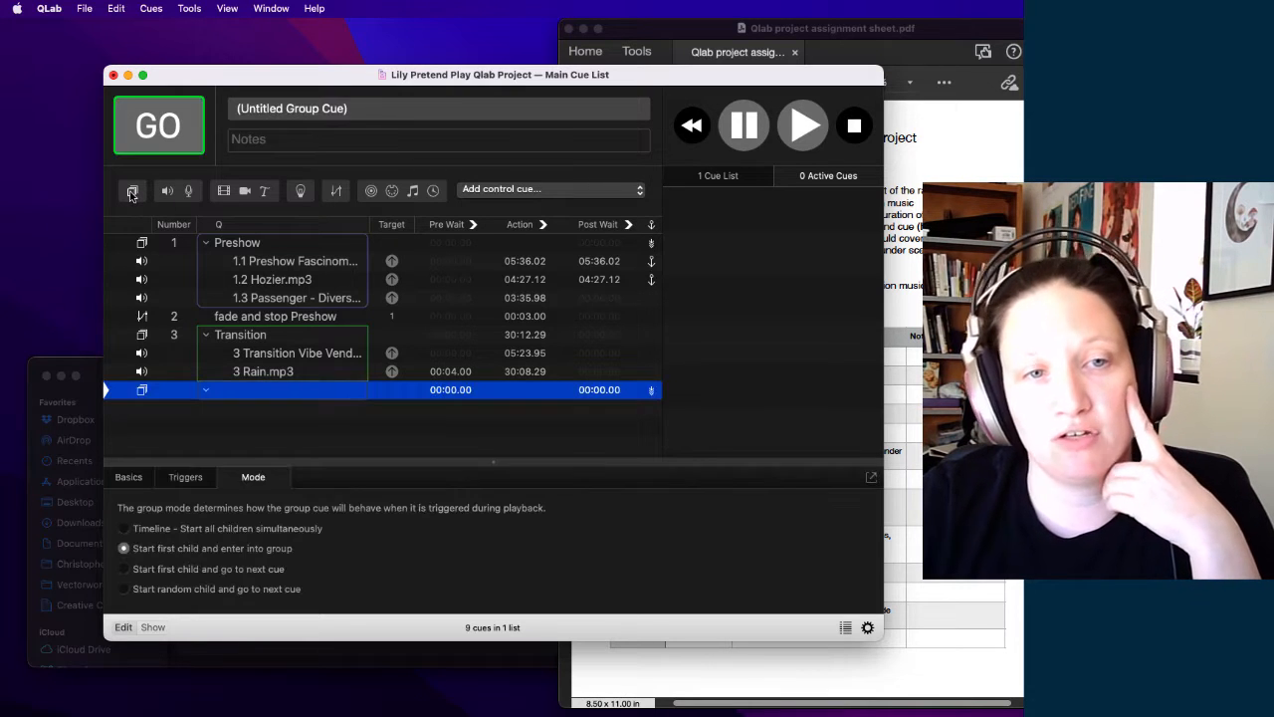
double_click(173, 389)
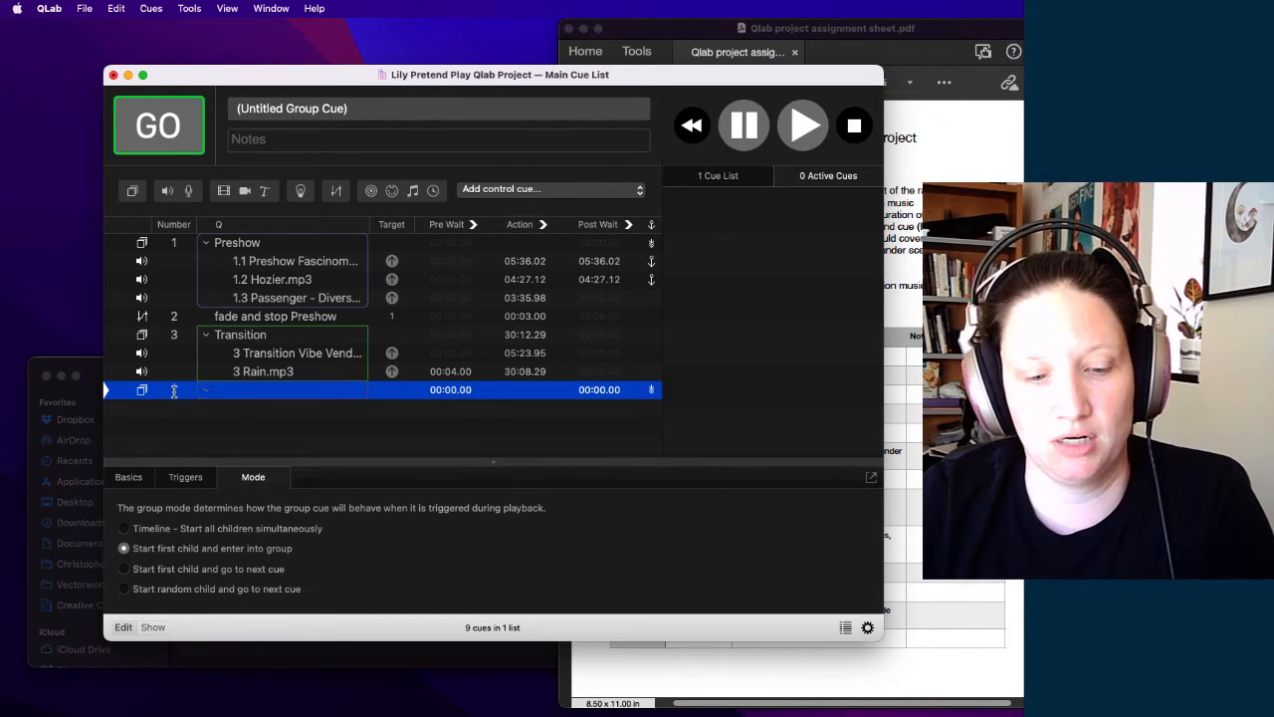
text(4)
key(Return)
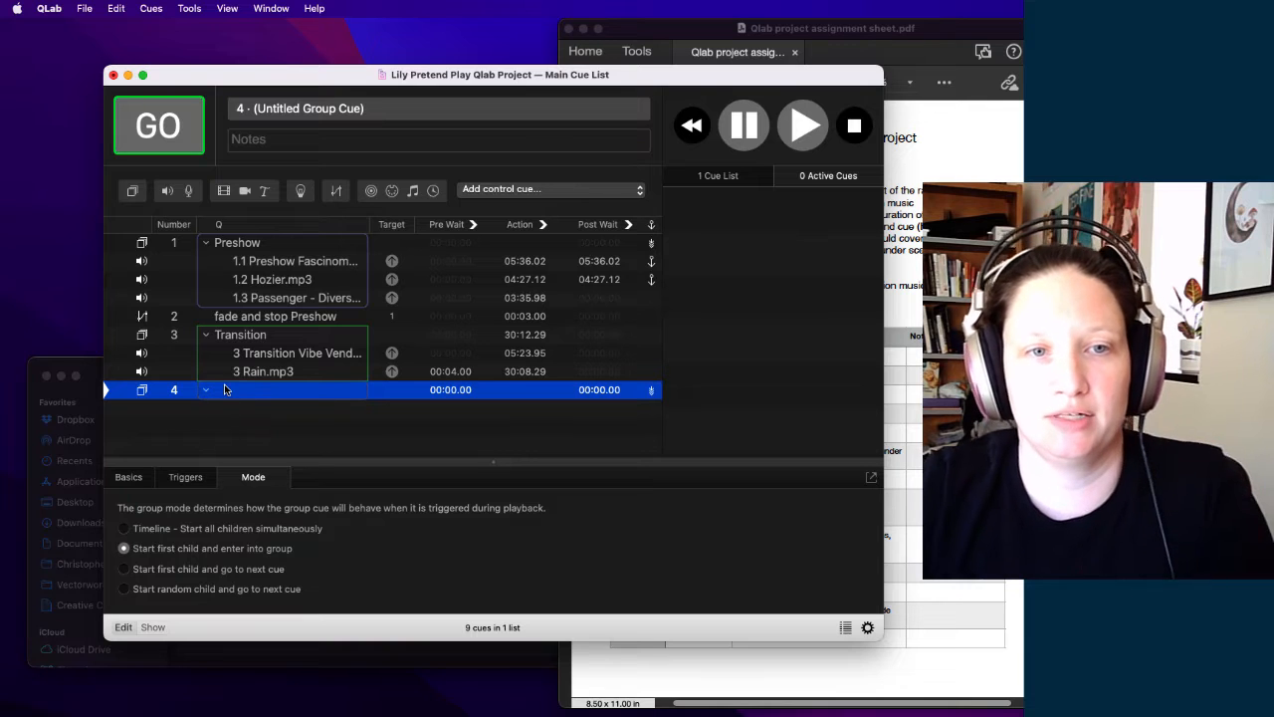
Step: Name group cue 4 Beginning of Scene
click(239, 401)
double_click(241, 391)
text(B)
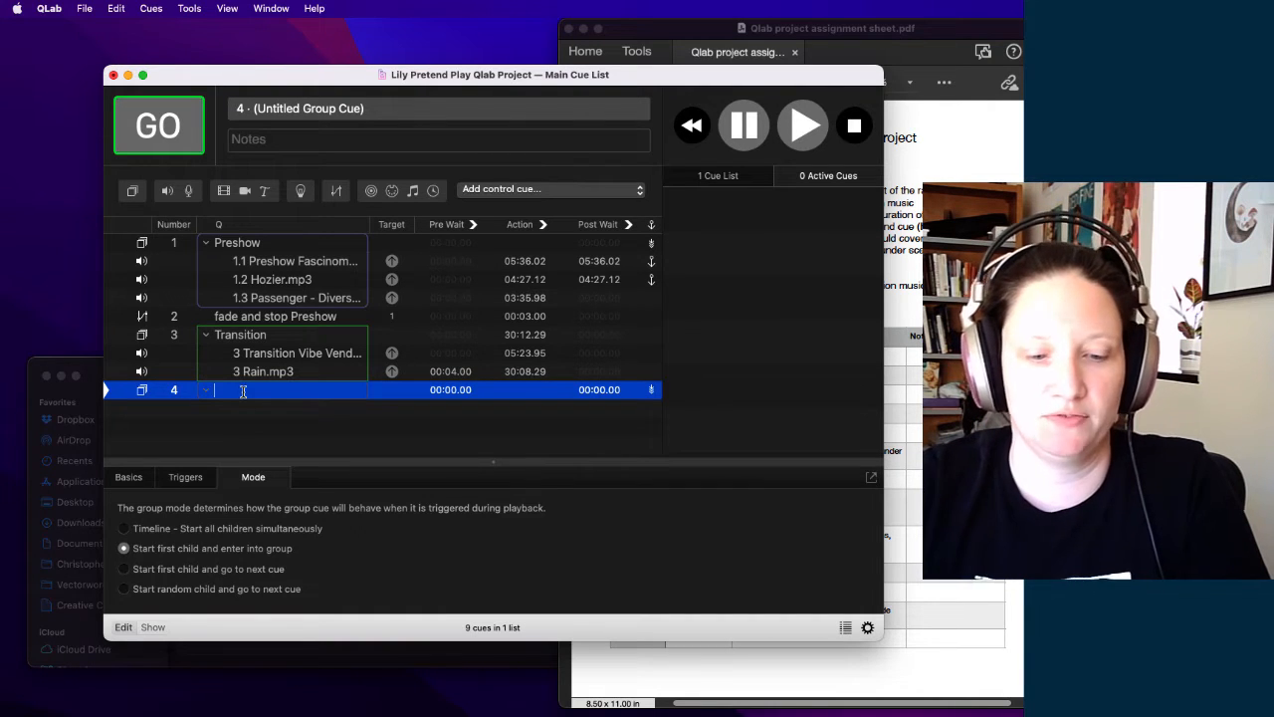
text(eginning)
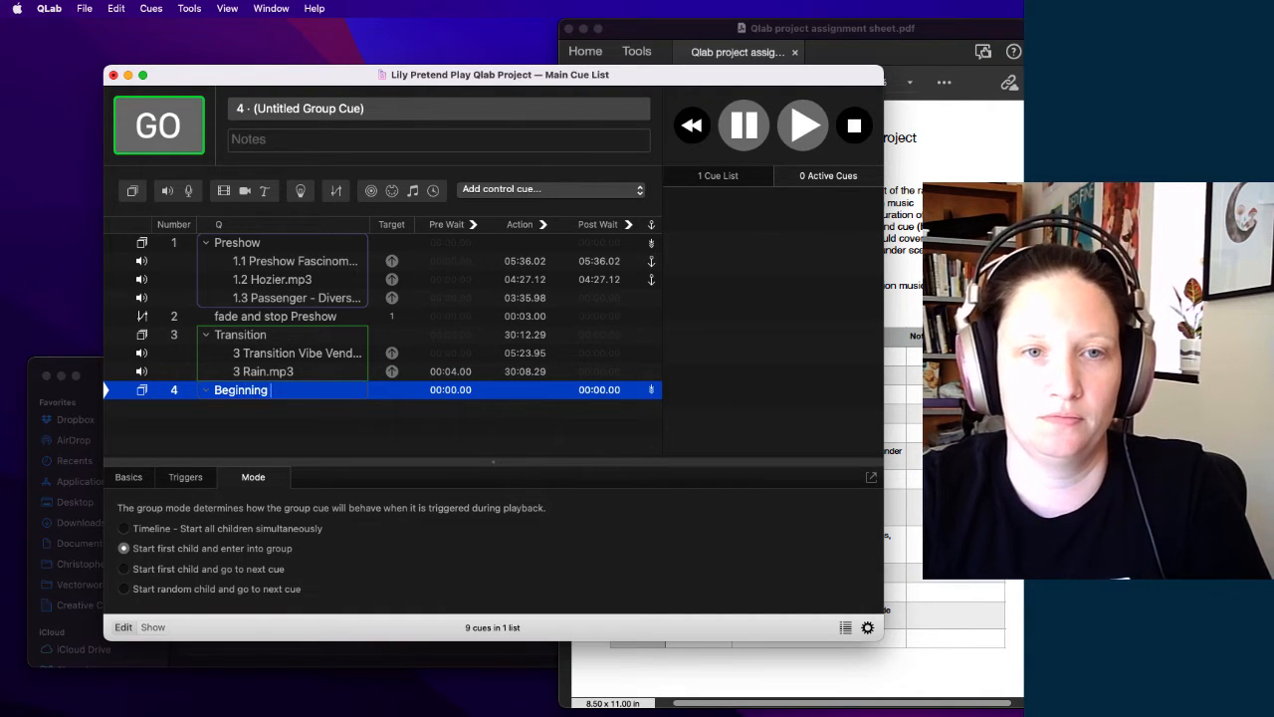
text( of Scene)
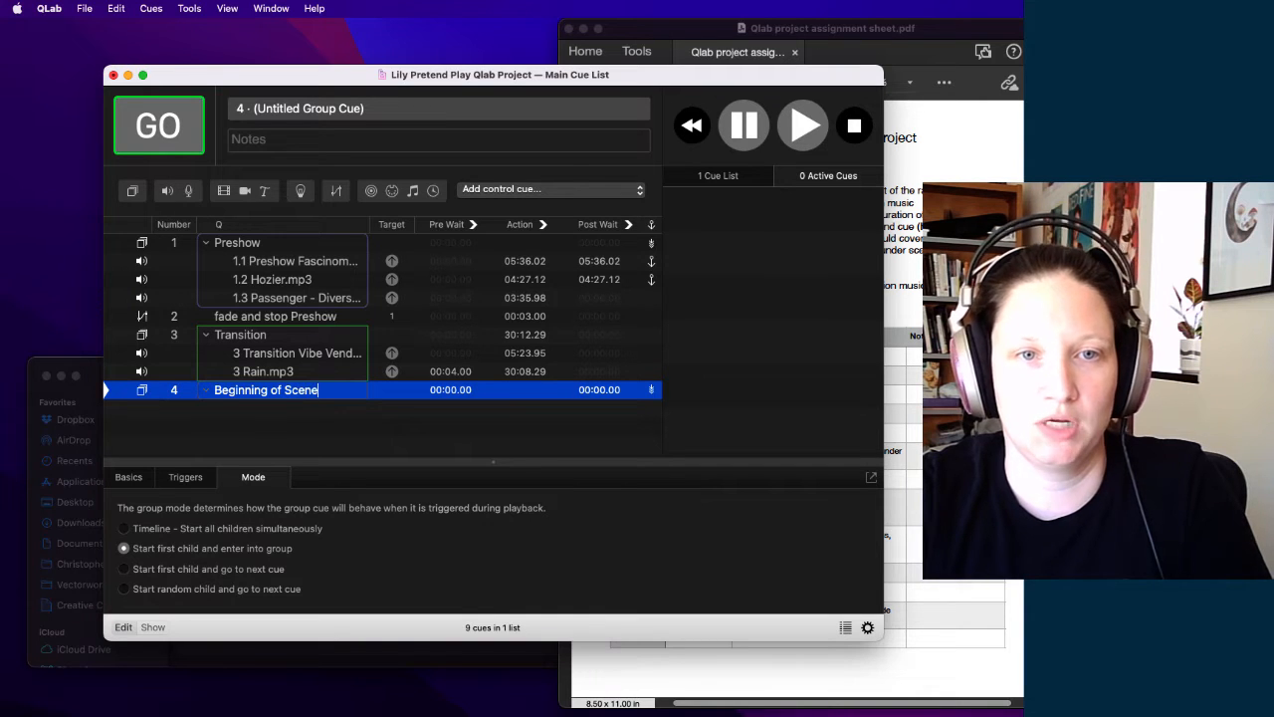
key(Return)
Step: Add two fade cues, move them into the Beginning of Scene group, and select the first one
click(338, 191)
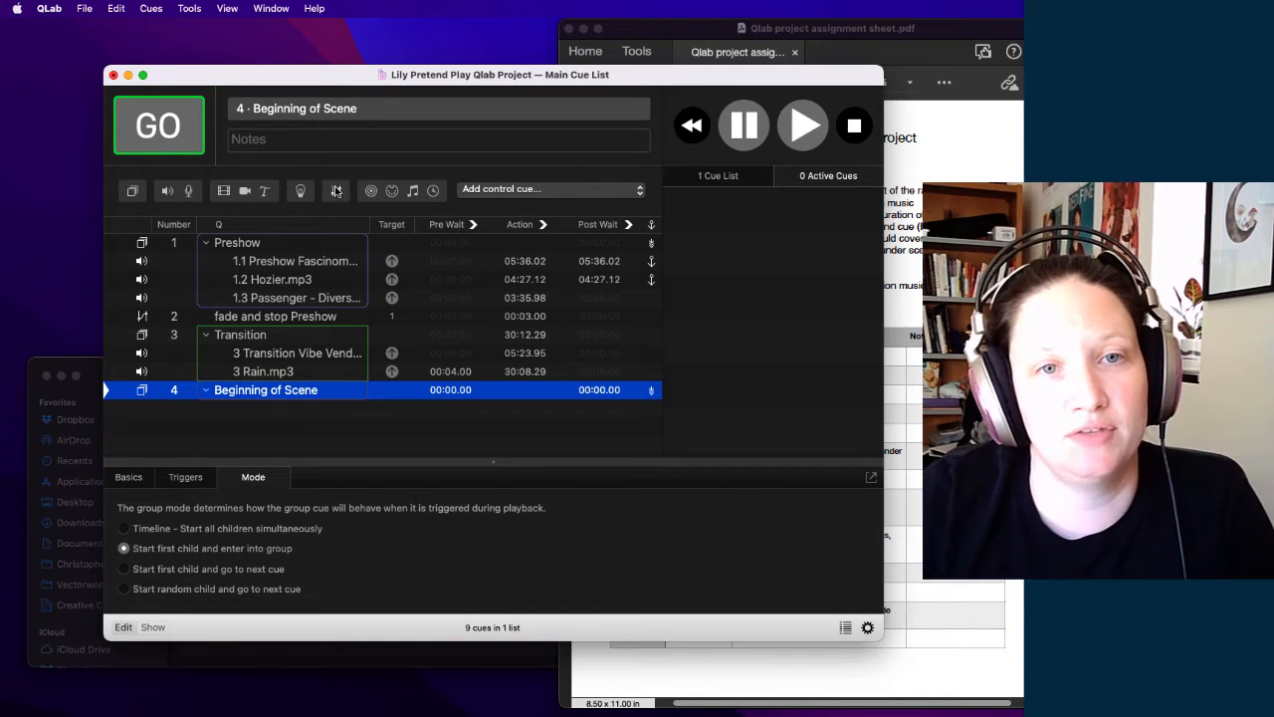
click(338, 191)
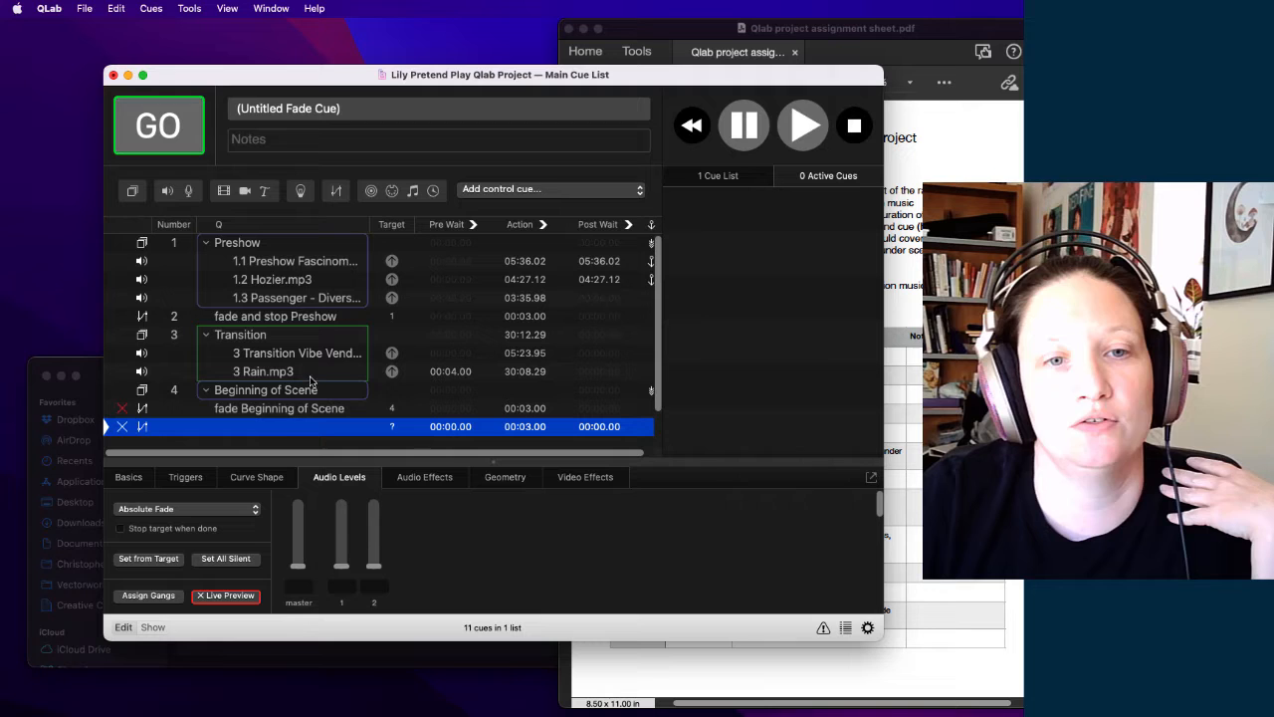
click(249, 411)
mouse_move(249, 413)
mouse_down()
mouse_move(248, 395)
mouse_move(252, 414)
mouse_up()
click(247, 428)
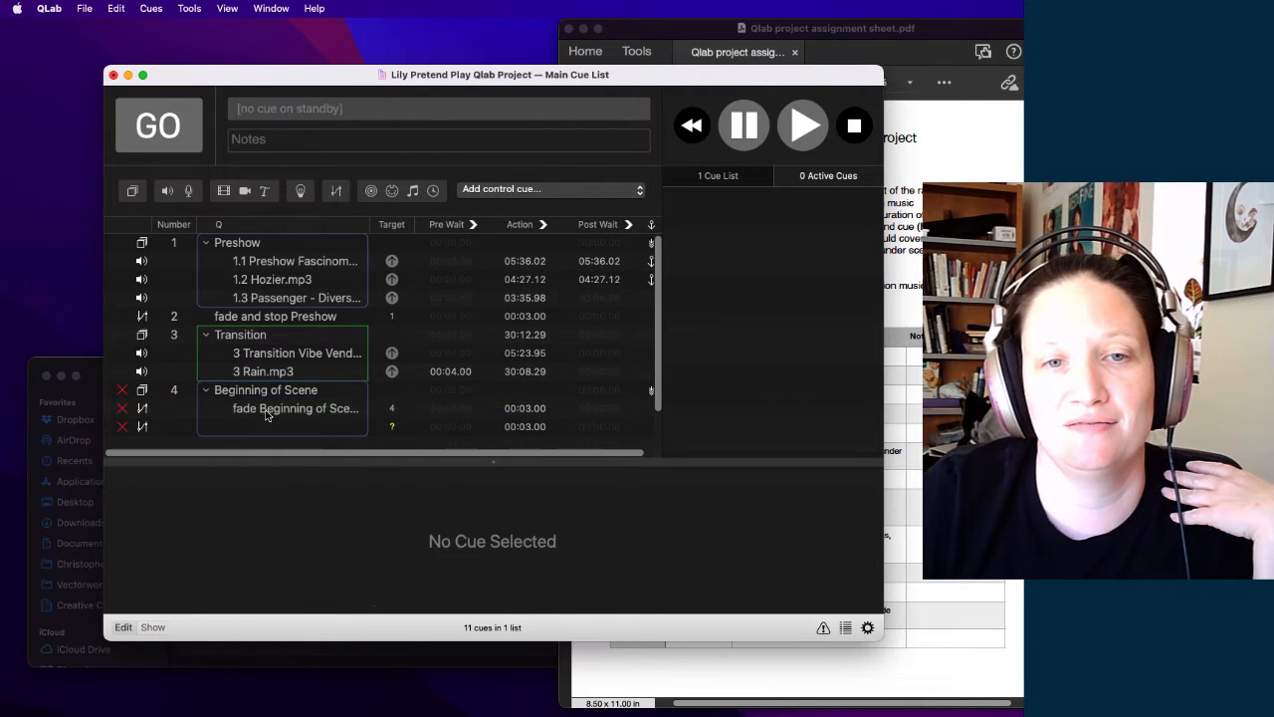
click(268, 412)
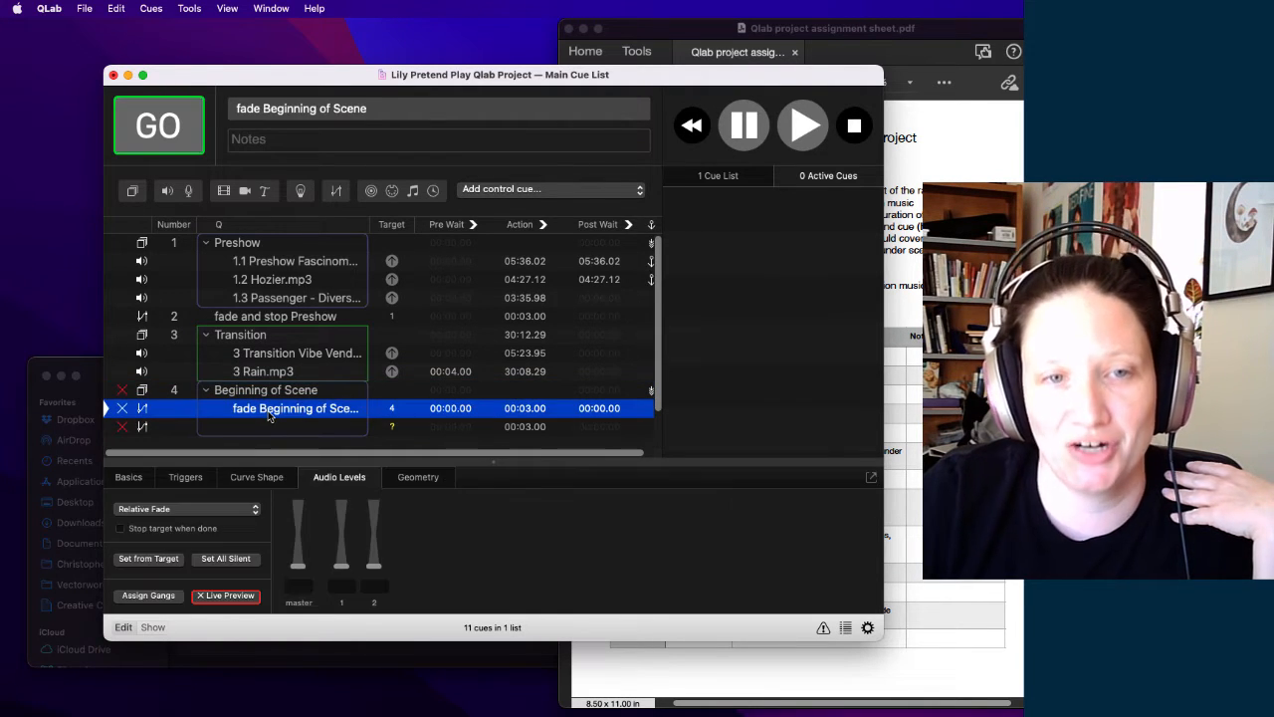
Step: Target the two Beginning of Scene fades at 3 Transition Vibe Vendetta.mp3 and 3 Rain.mp3 respectively
click(259, 357)
drag(274, 363, 278, 426)
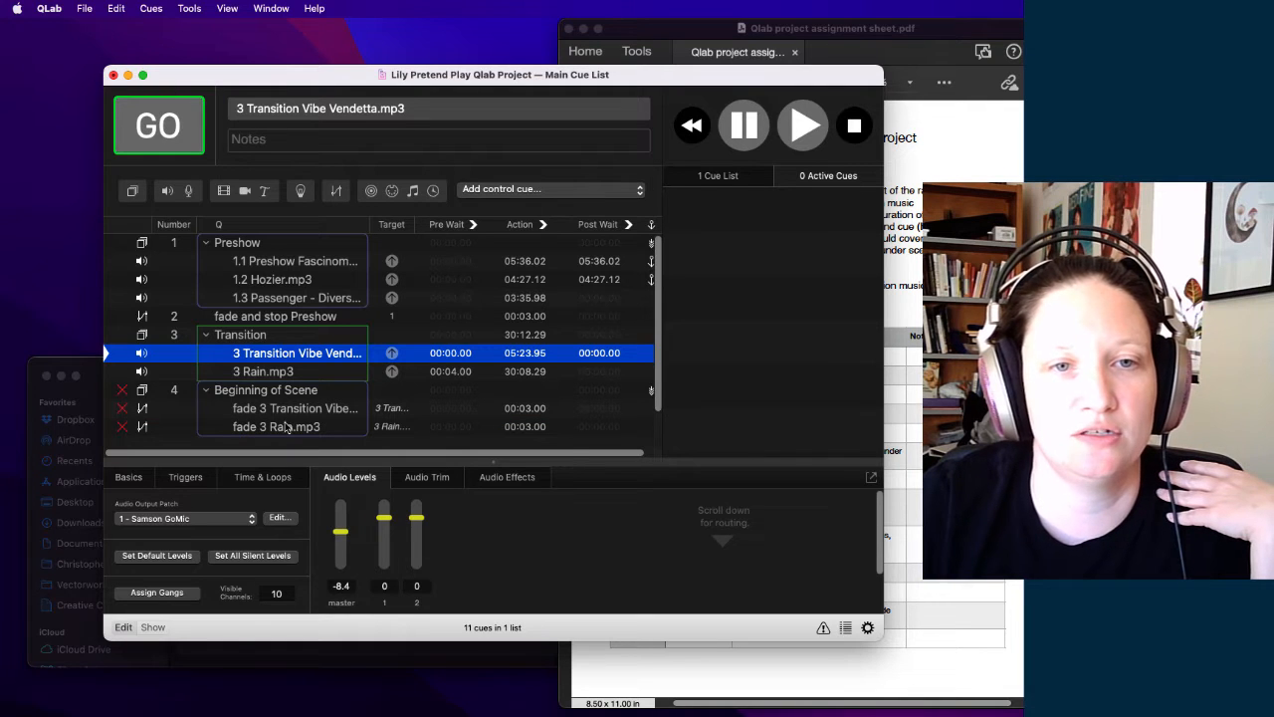
Step: Set the Transition Vibe Vendetta fade's master level to -INF and make it stop its target when done
click(261, 409)
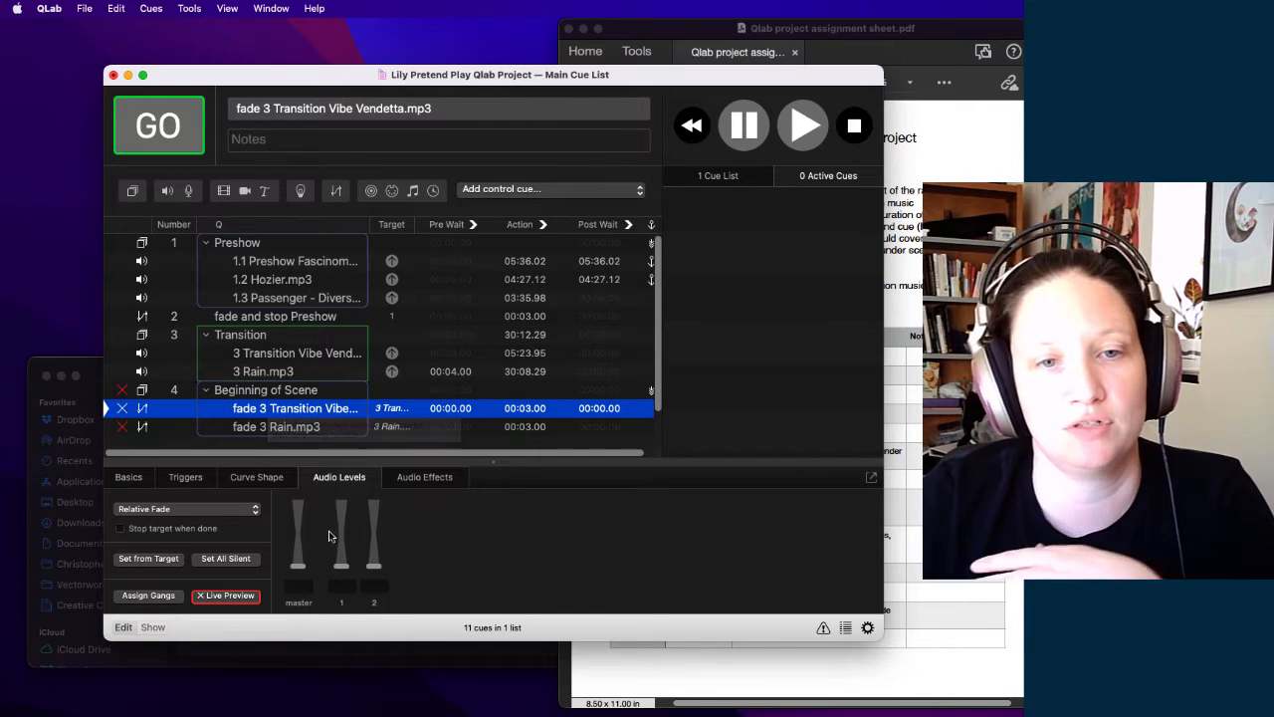
click(300, 567)
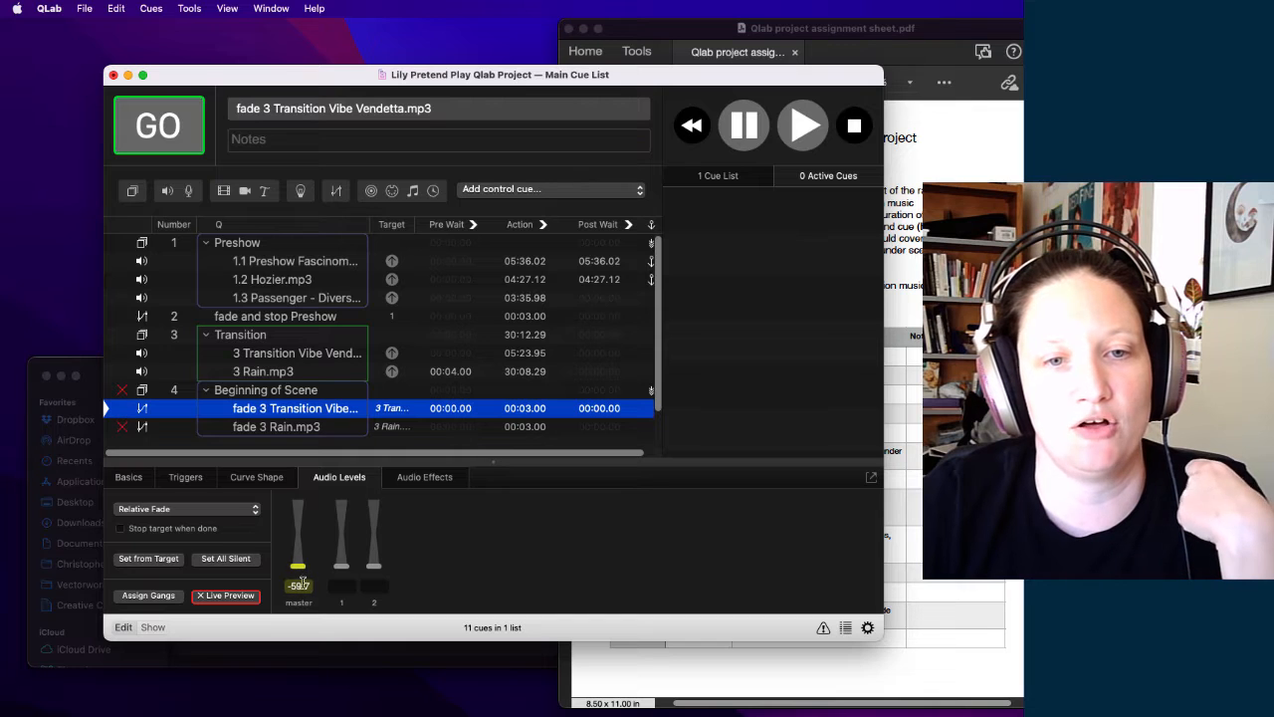
drag(304, 570, 295, 595)
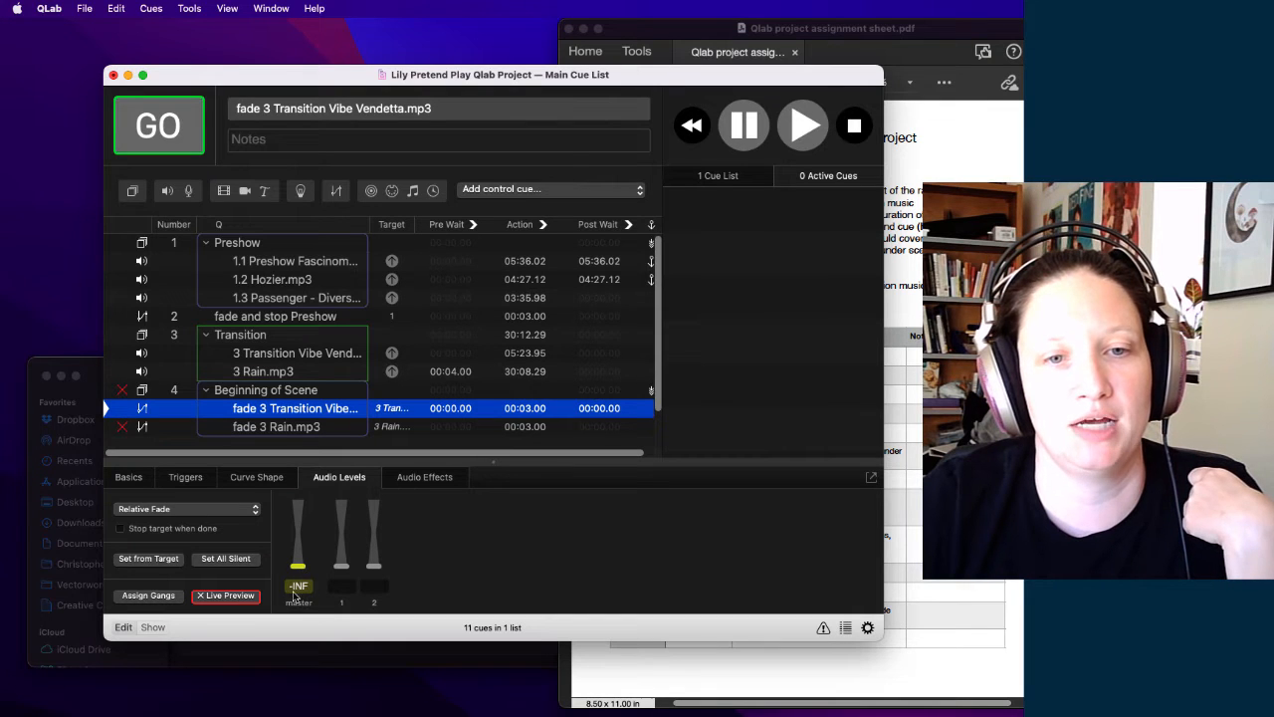
click(122, 529)
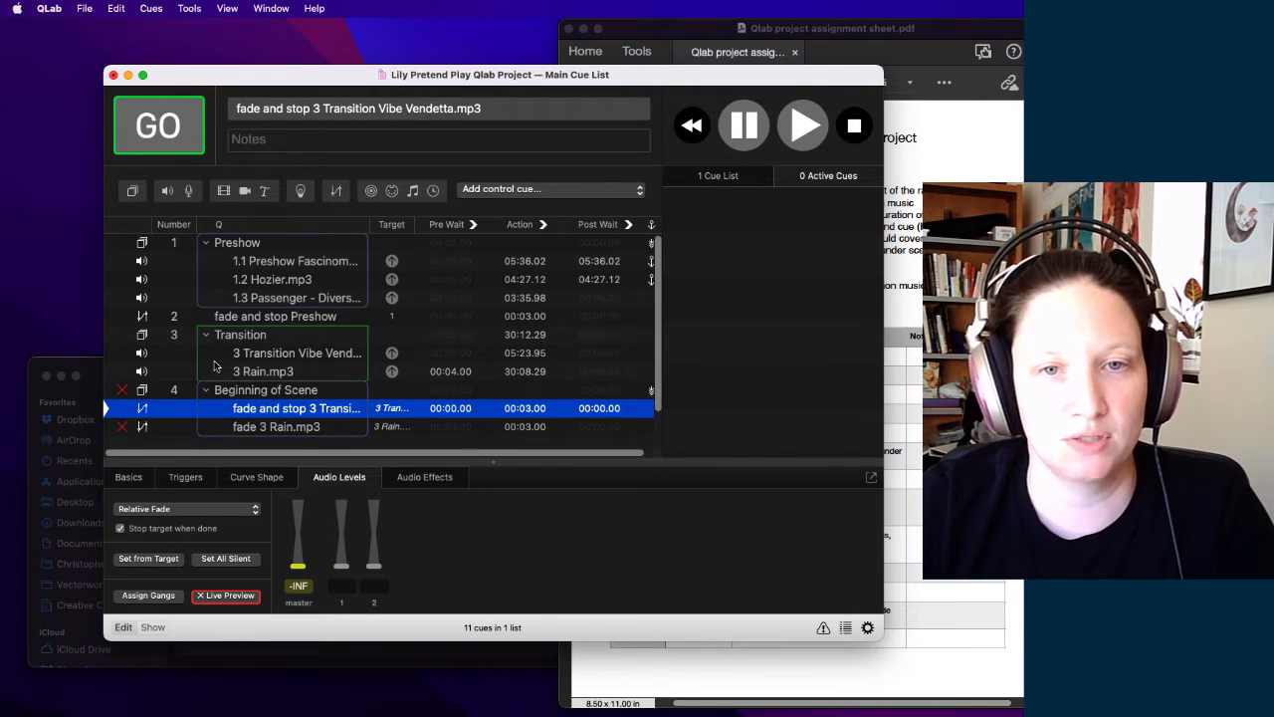
Step: Set the master level of fade 3 Rain.mp3 to -14, checking the 3 Rain.mp3 cue's own level and the fade type
click(267, 427)
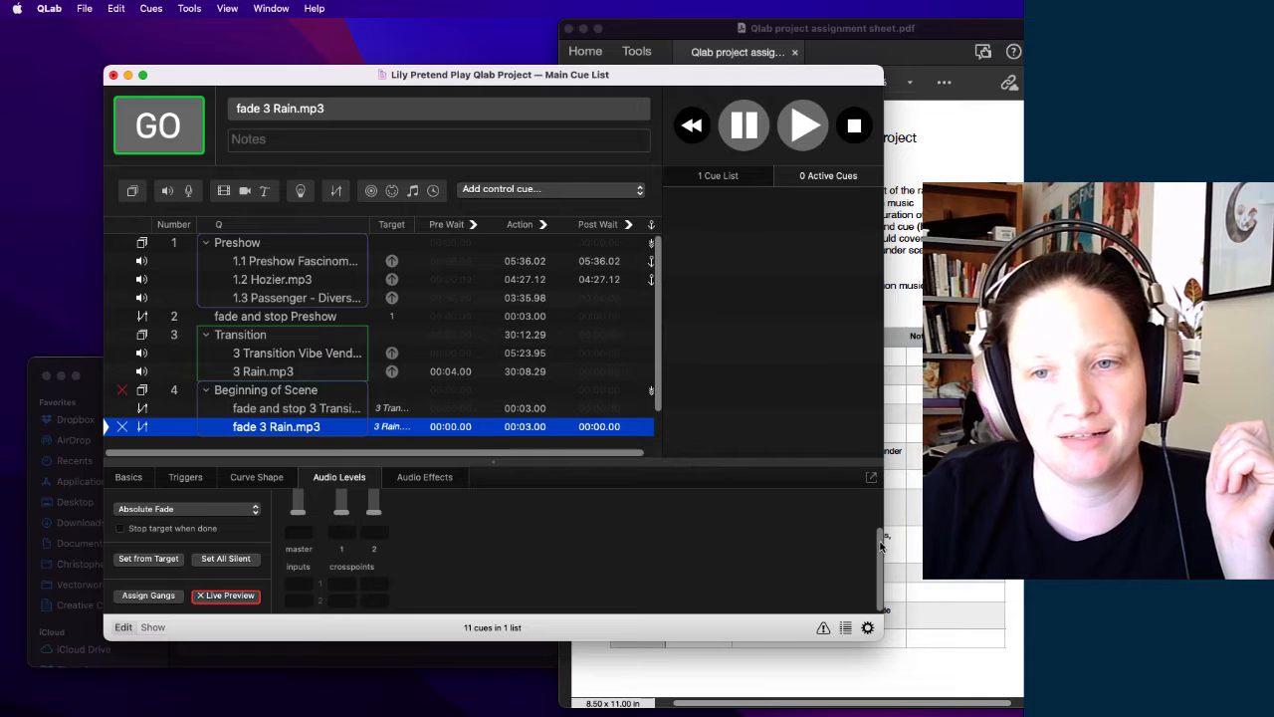
drag(880, 546, 885, 500)
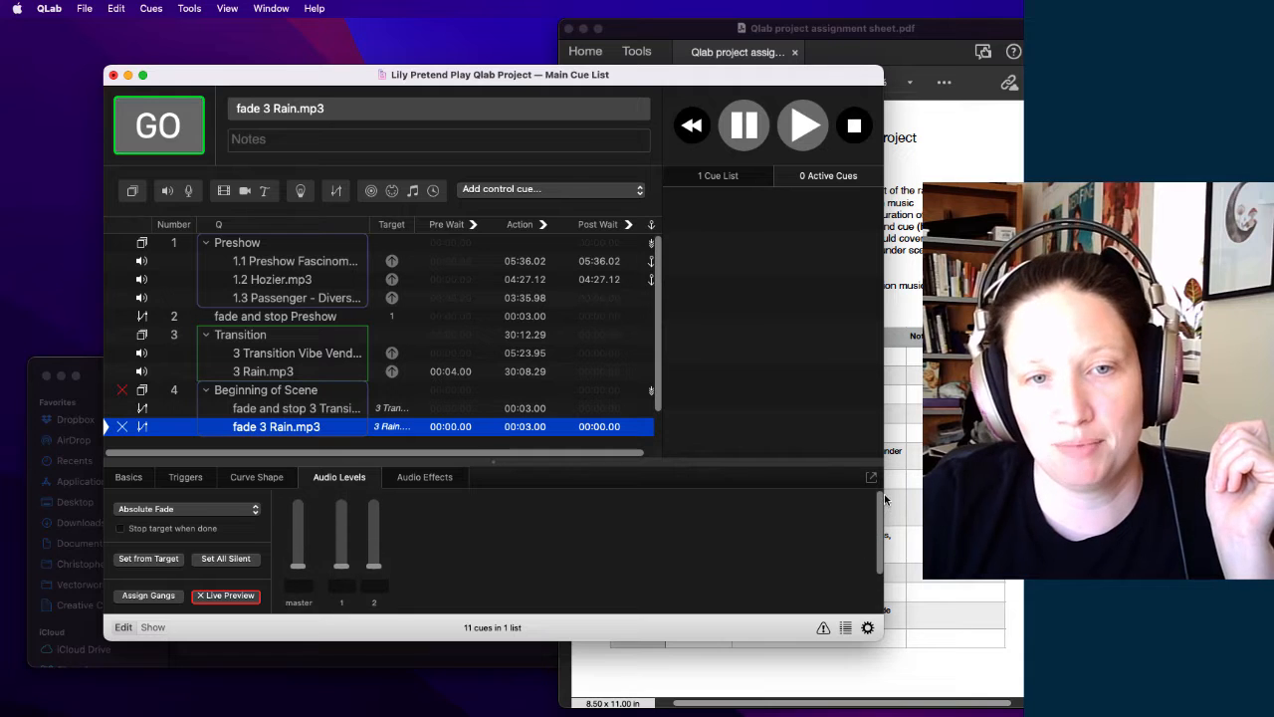
drag(297, 566, 295, 544)
click(294, 541)
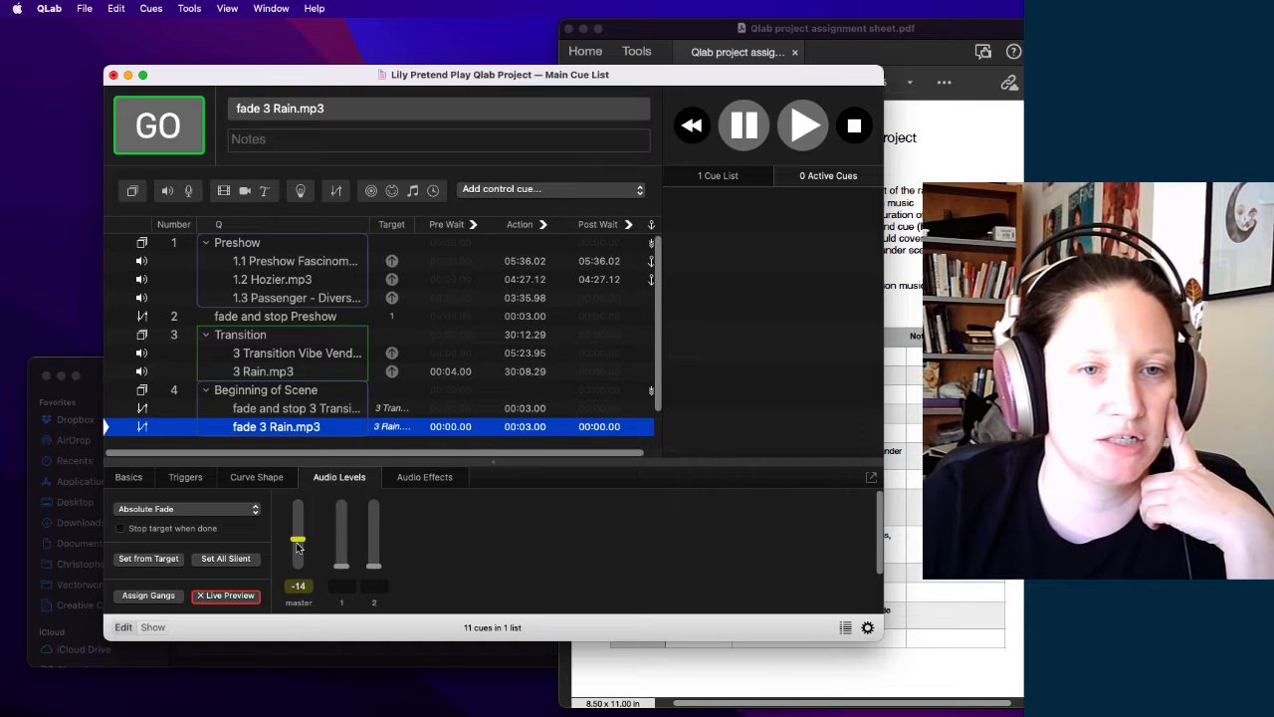
click(266, 374)
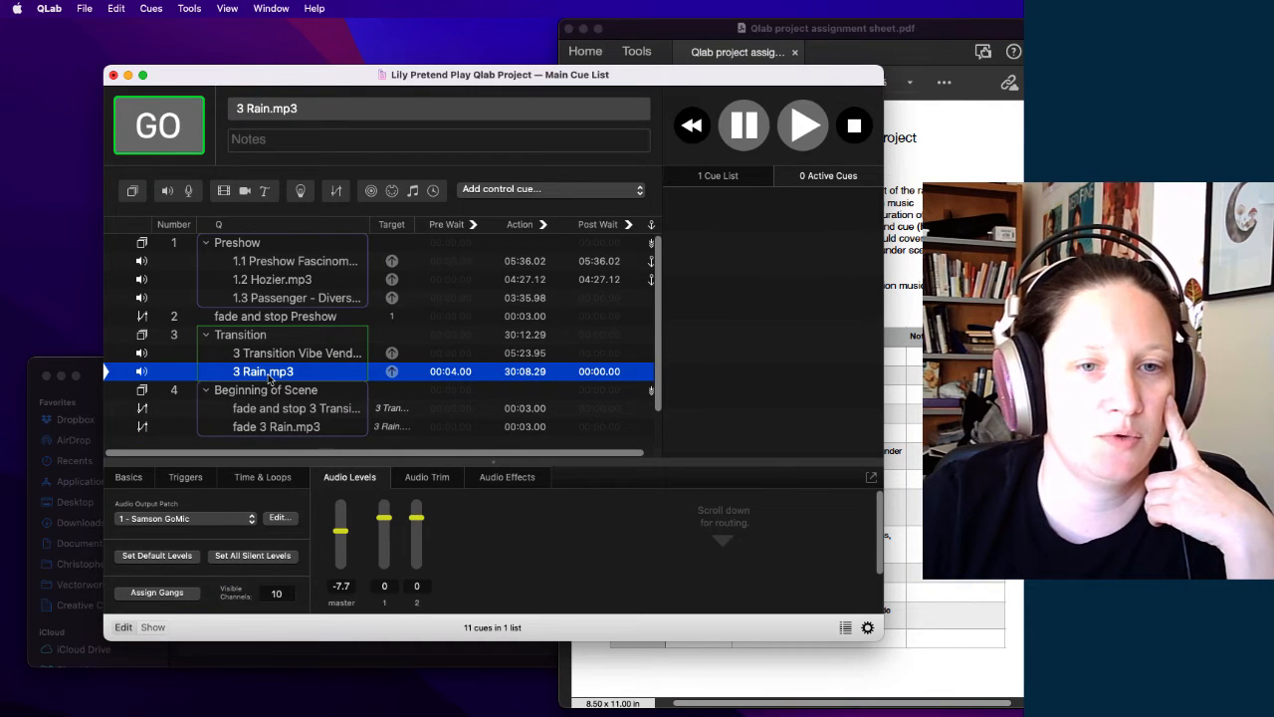
click(273, 428)
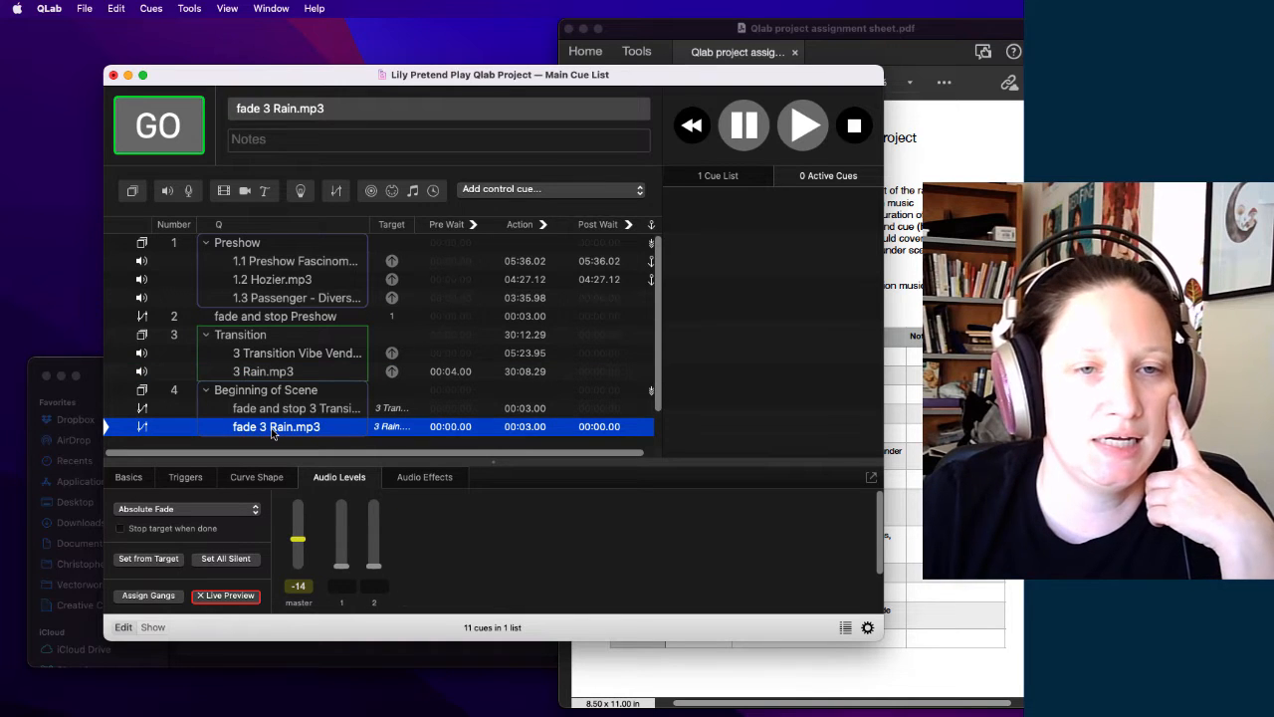
click(220, 510)
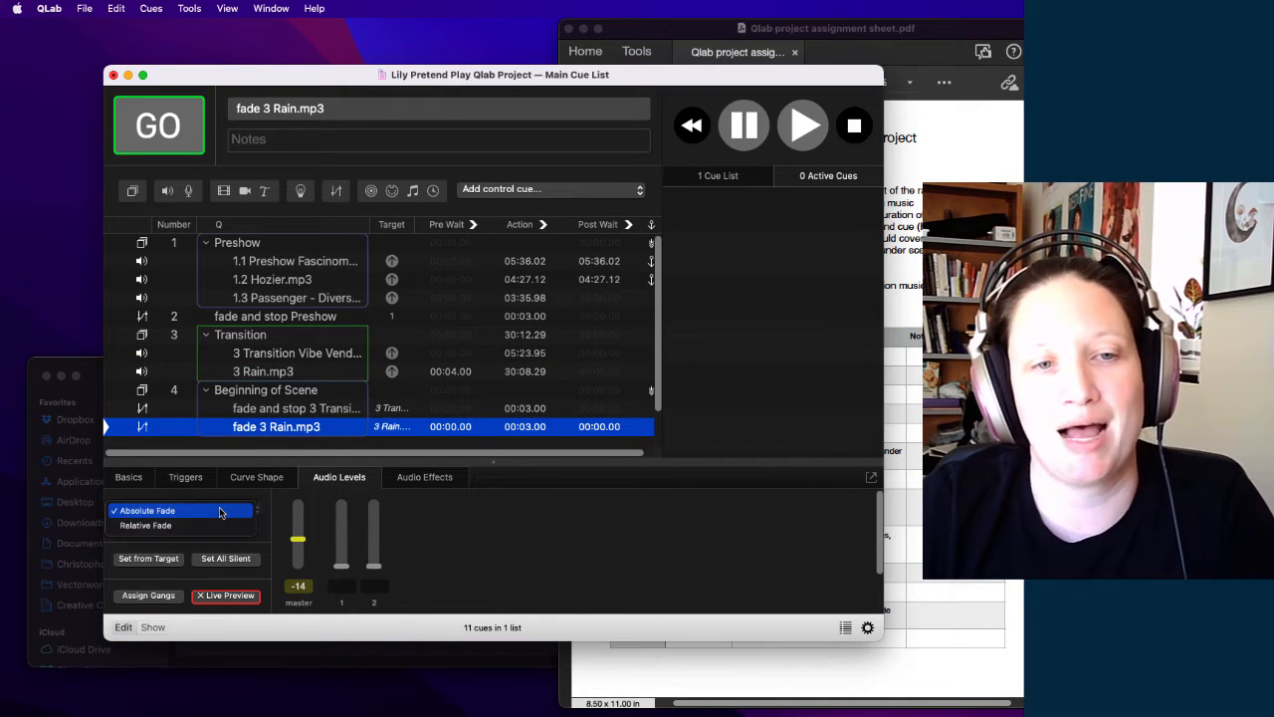
click(220, 510)
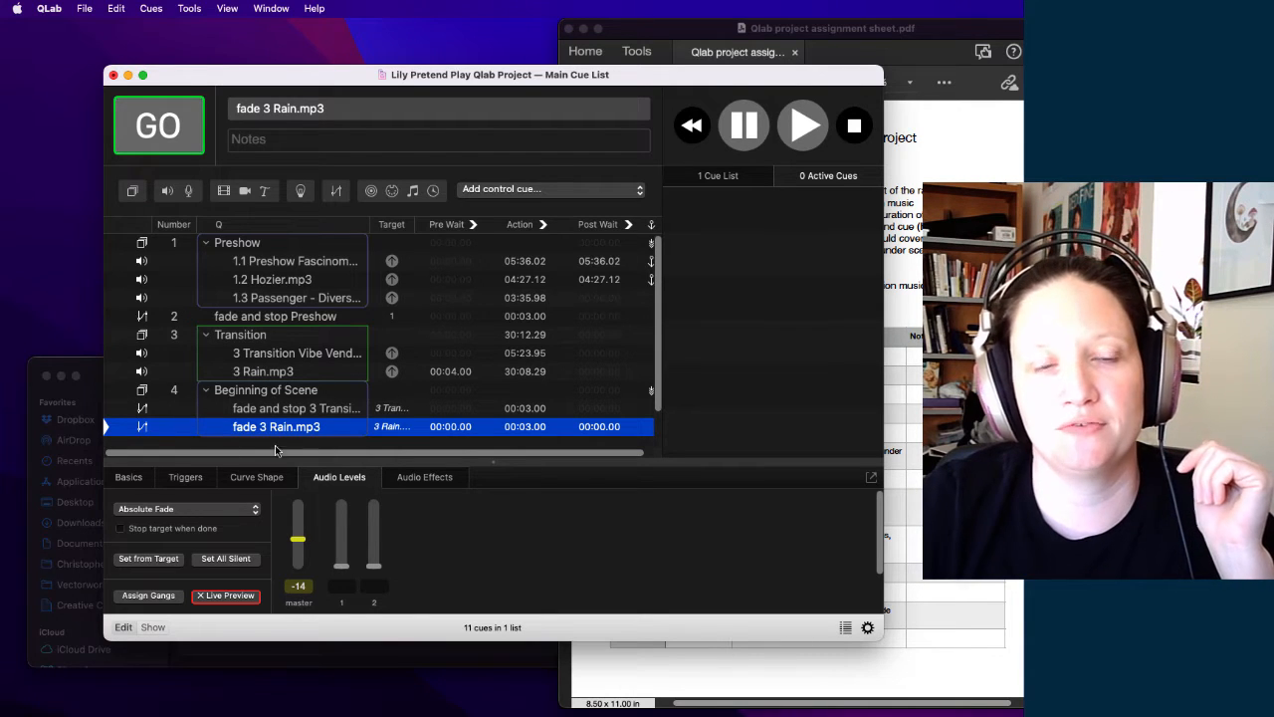
Step: Set the Beginning of Scene group to start all children simultaneously and show its timeline
click(270, 394)
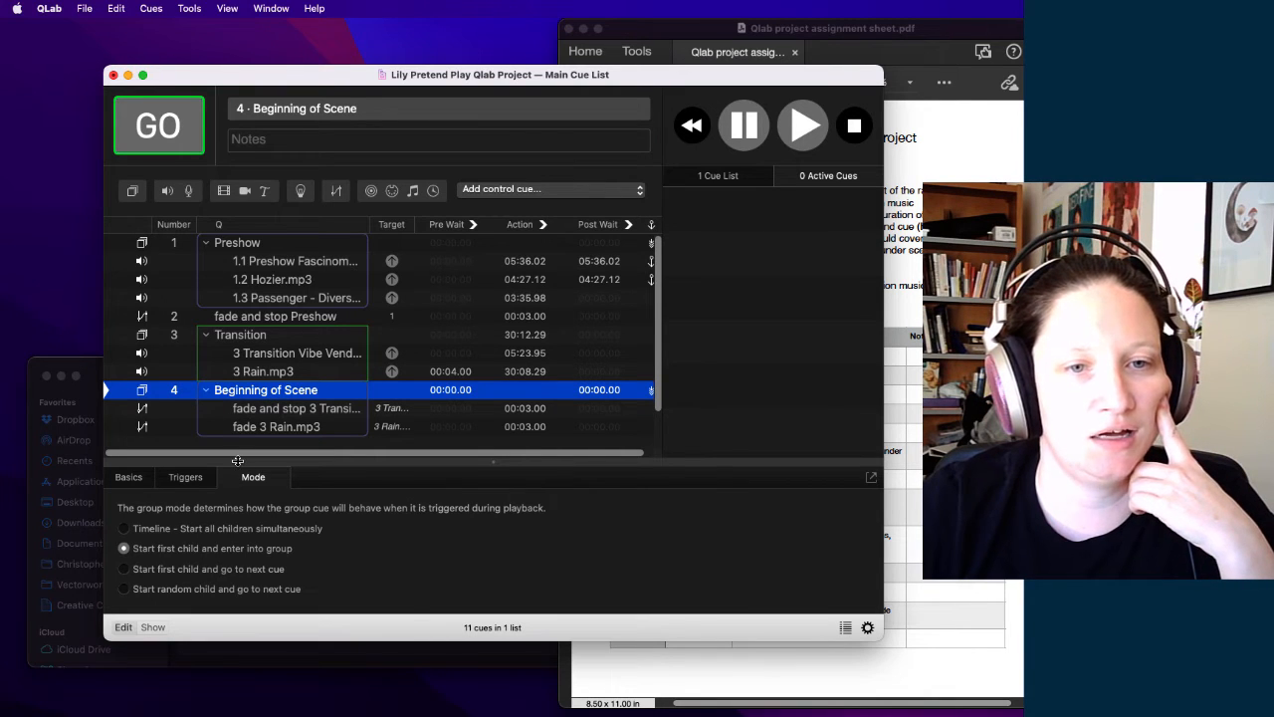
click(125, 529)
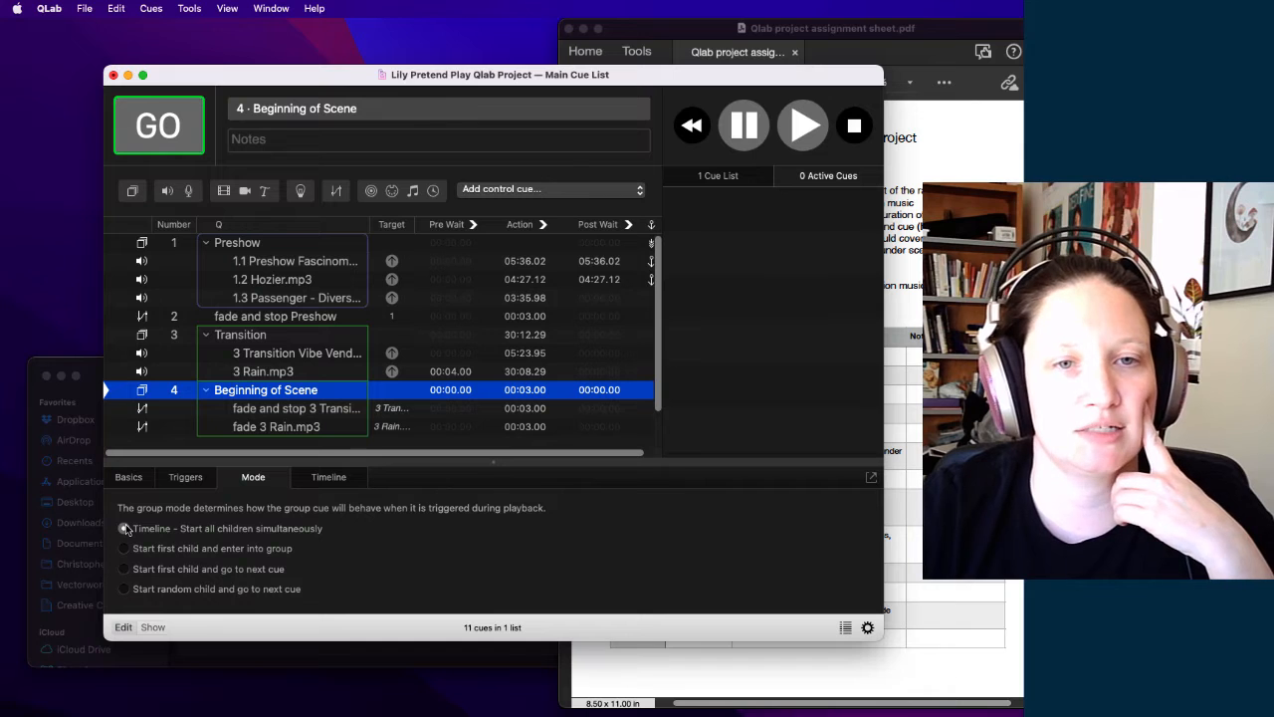
click(340, 477)
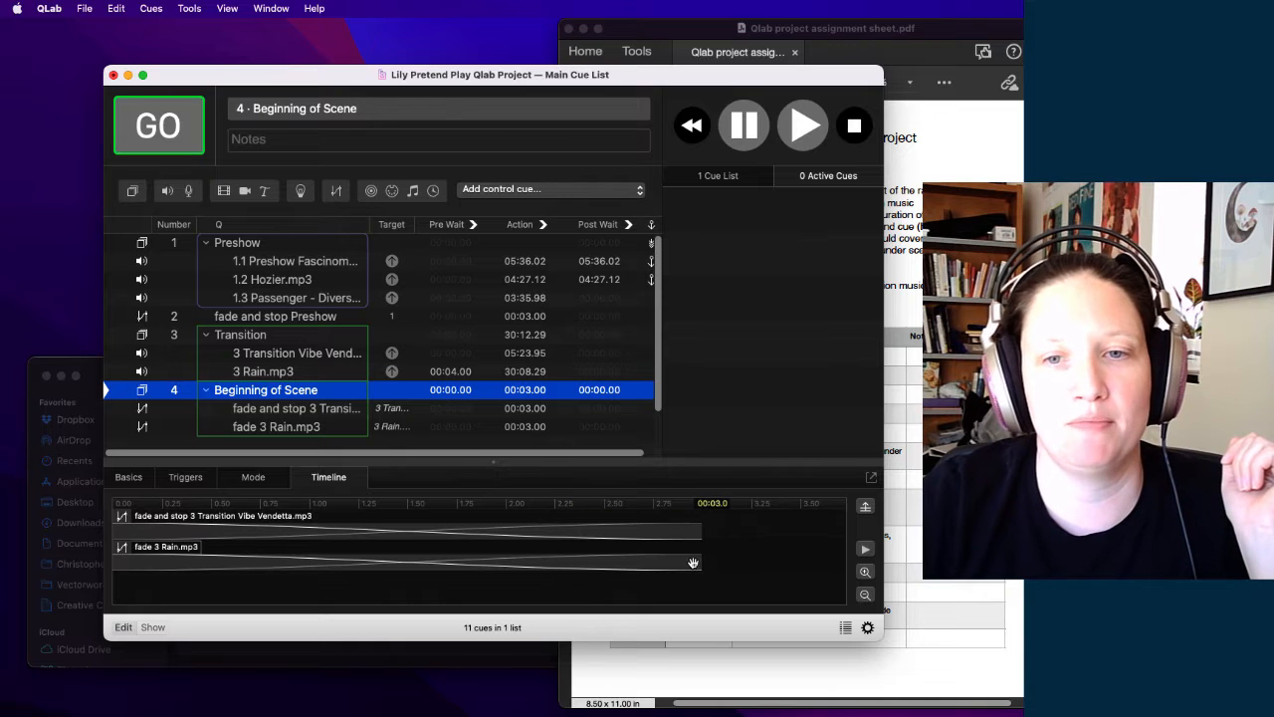
Step: Lengthen fade 3 Rain.mp3 to a duration of 7 seconds
drag(701, 566, 737, 577)
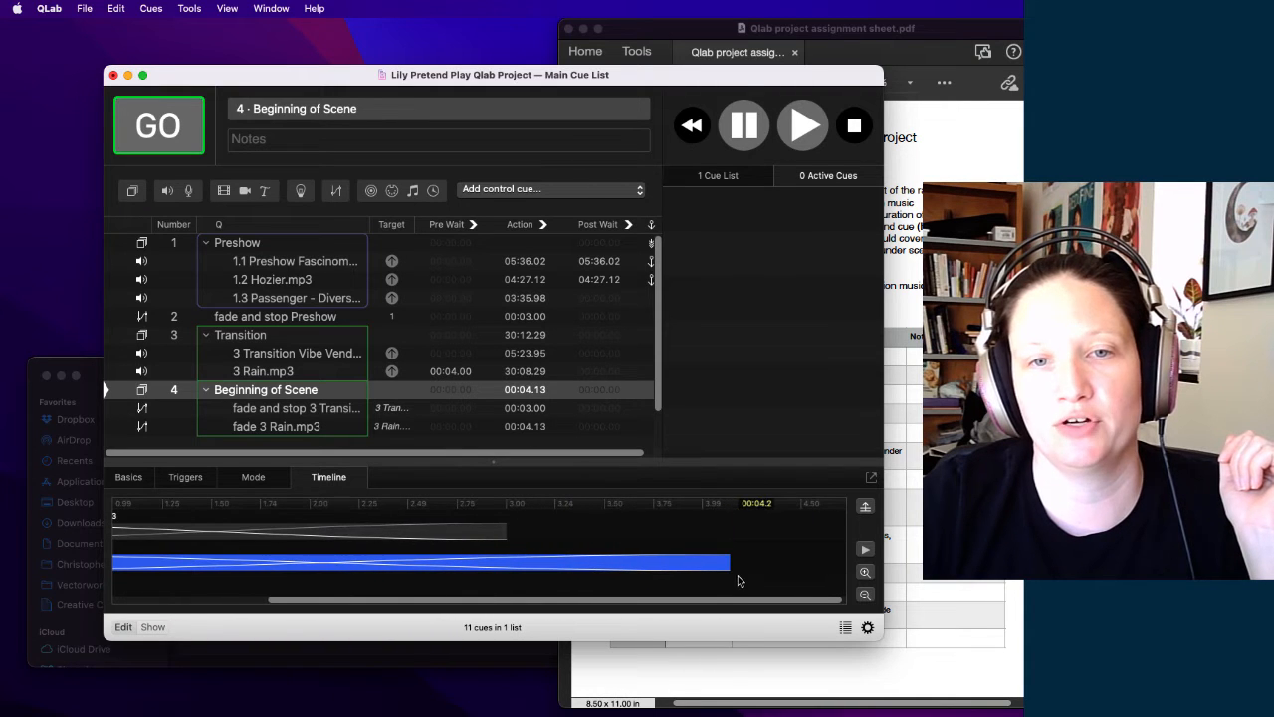
double_click(525, 427)
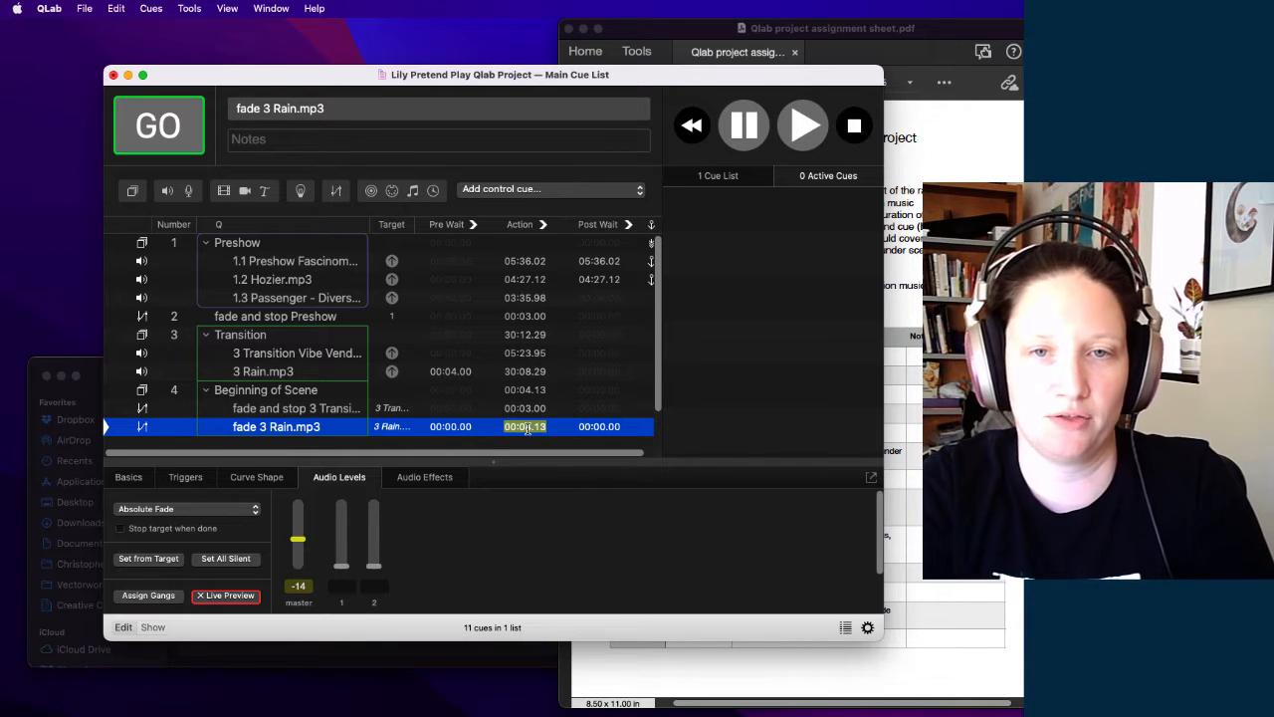
text(7)
key(Return)
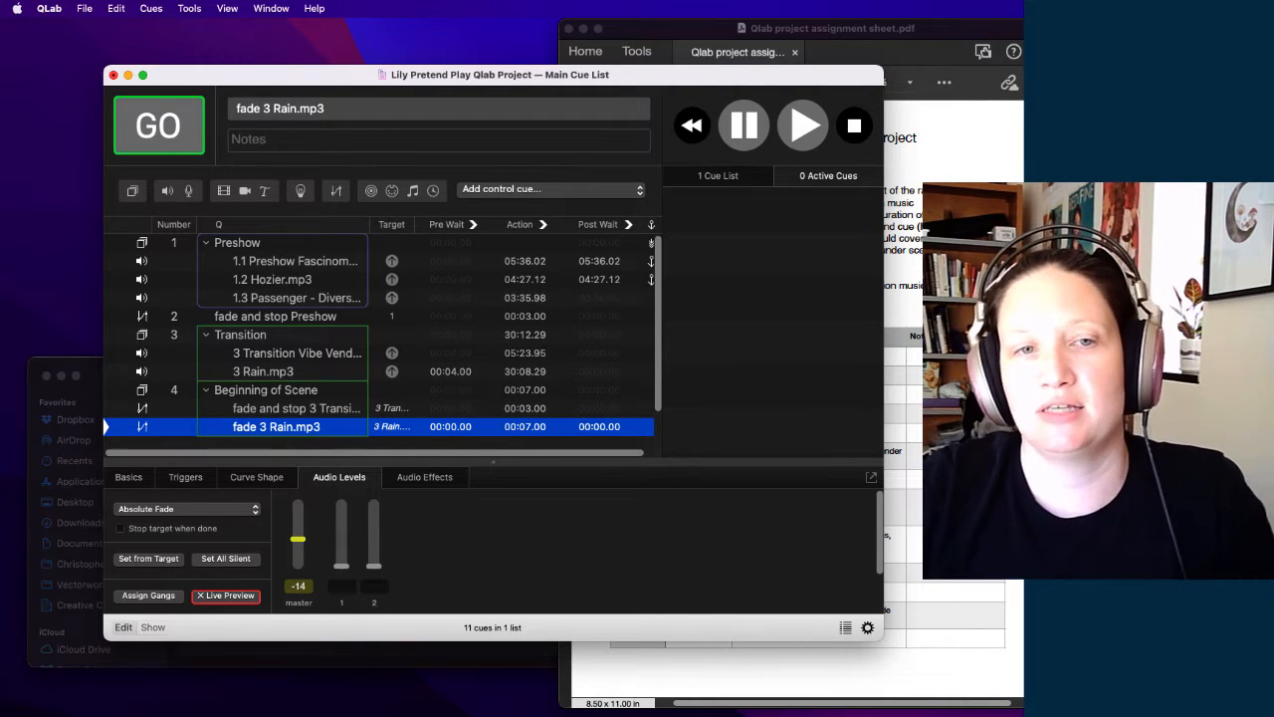
Step: Play the Transition group and fire the Beginning of Scene group over it to audition the fades
click(130, 336)
key(space)
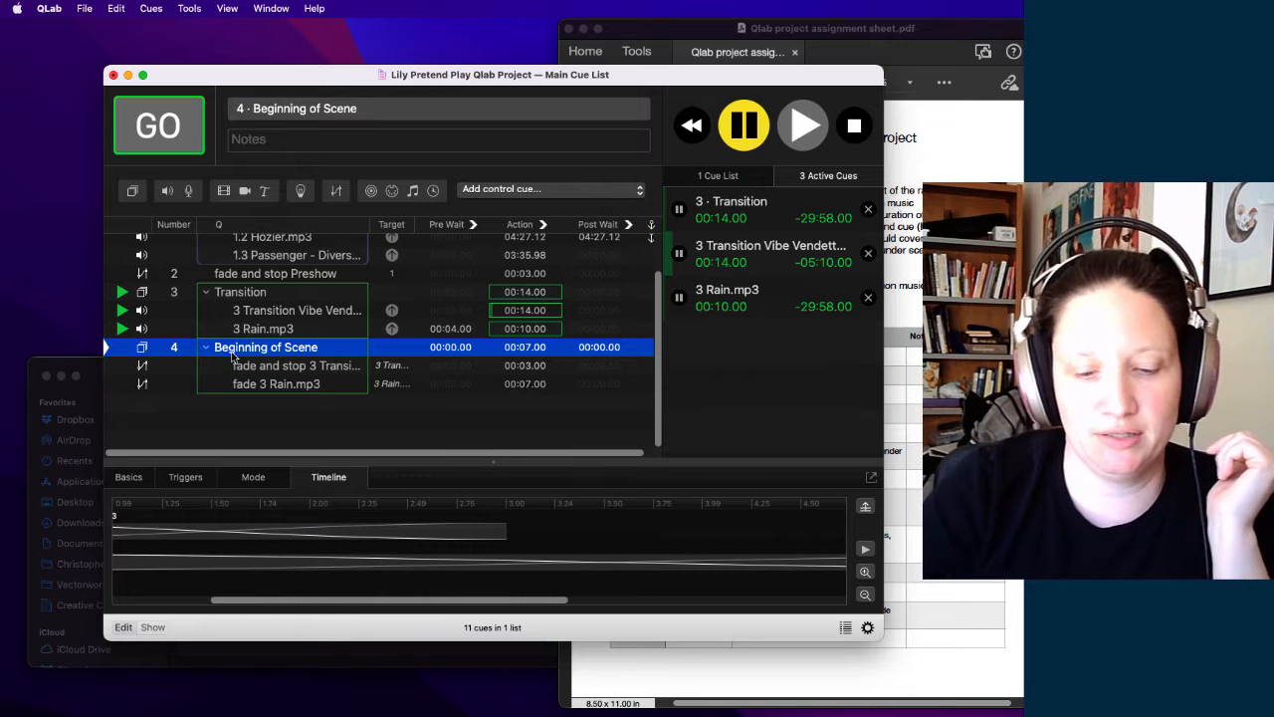
key(space)
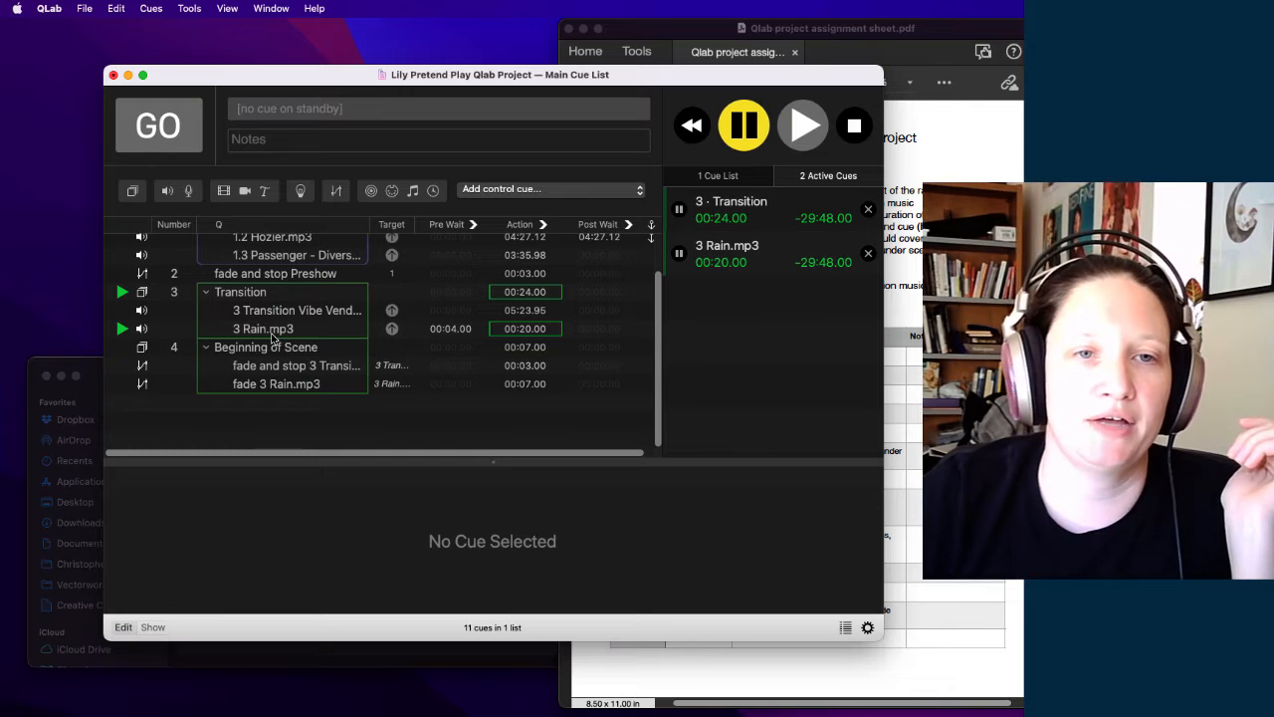
Step: Lower the master level of fade 3 Rain.mp3 to -20 and run that fade on the playing rain
click(269, 384)
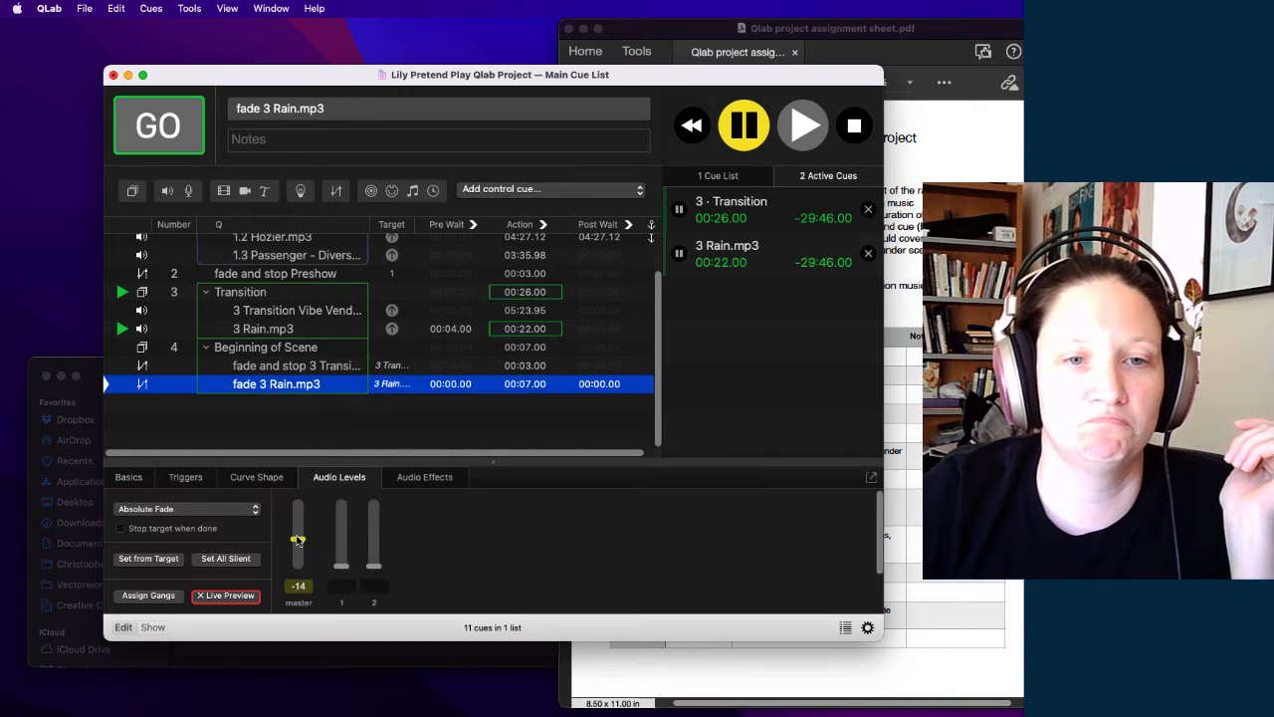
drag(298, 545, 299, 548)
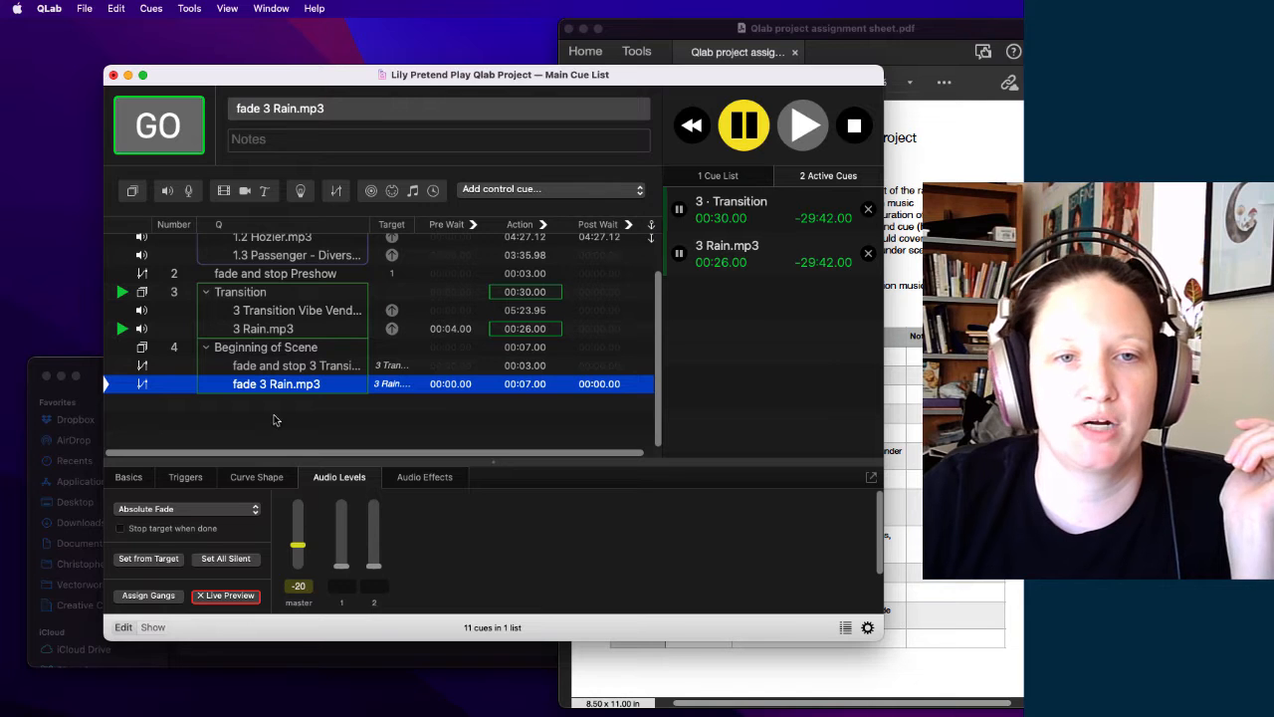
key(space)
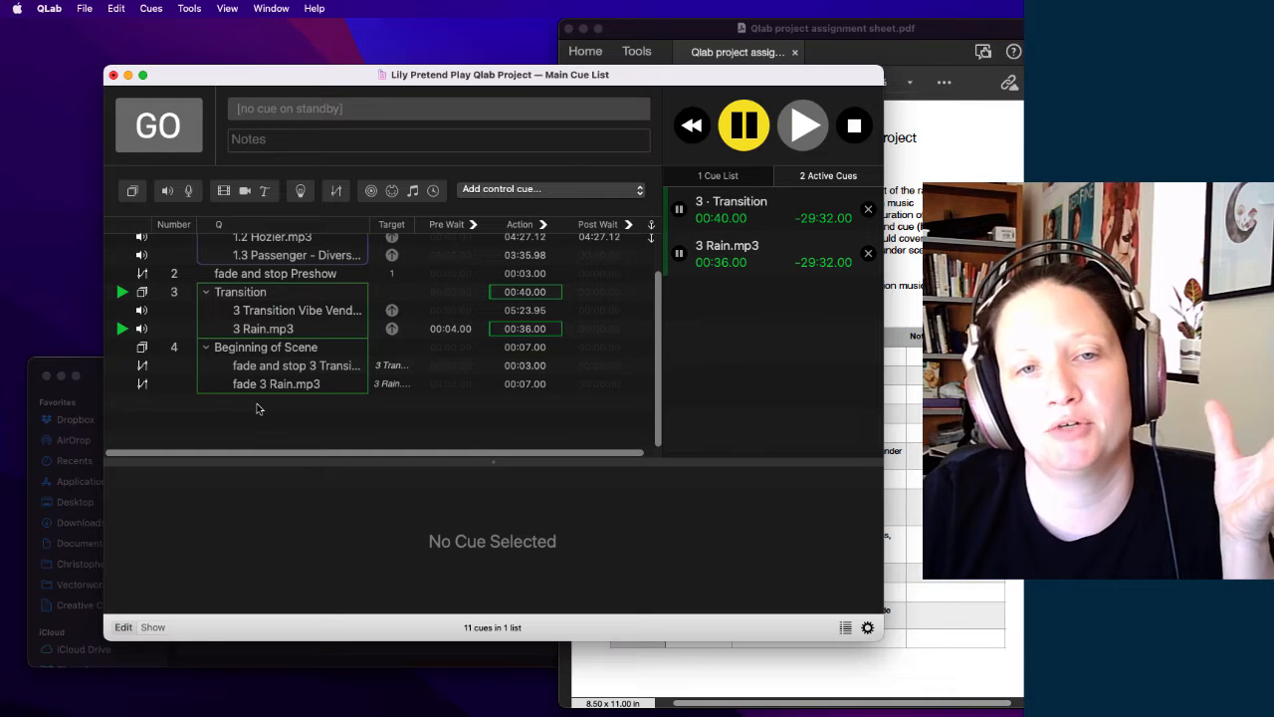
Step: Review the 3 Rain.mp3 cue's levels, duration and loop settings, and check the assignment sheet for cue 5
click(279, 335)
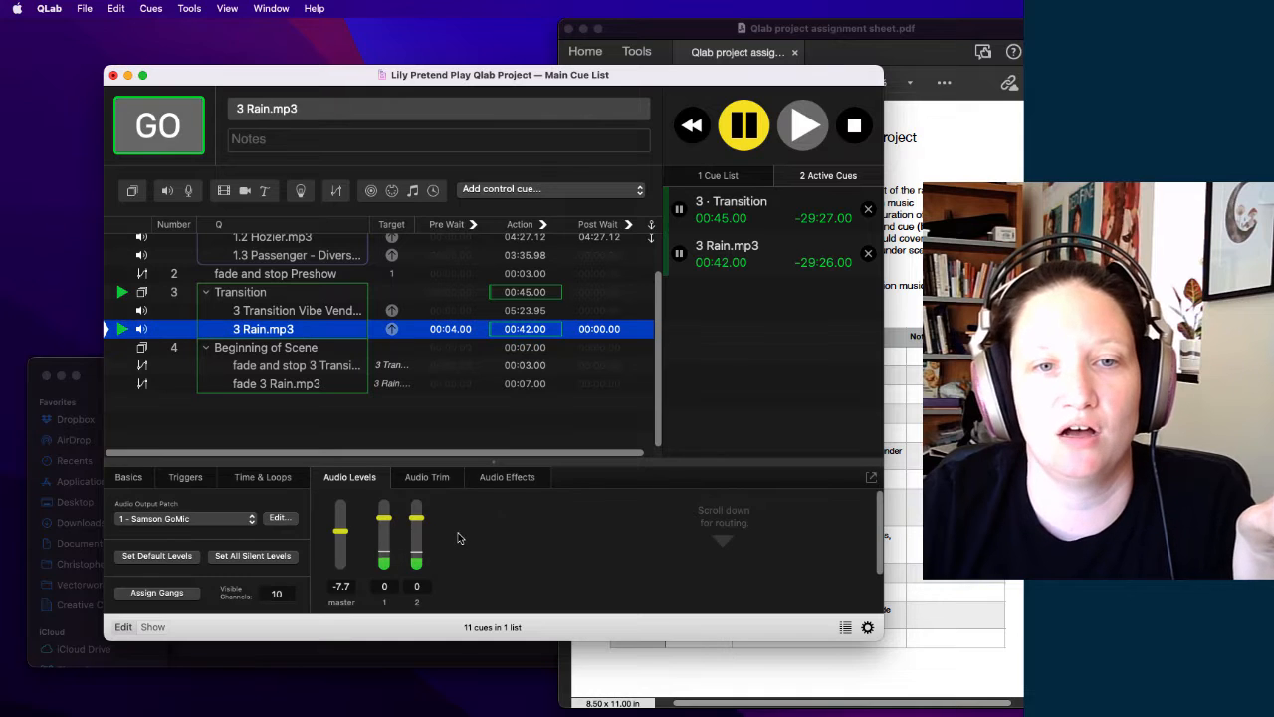
click(128, 478)
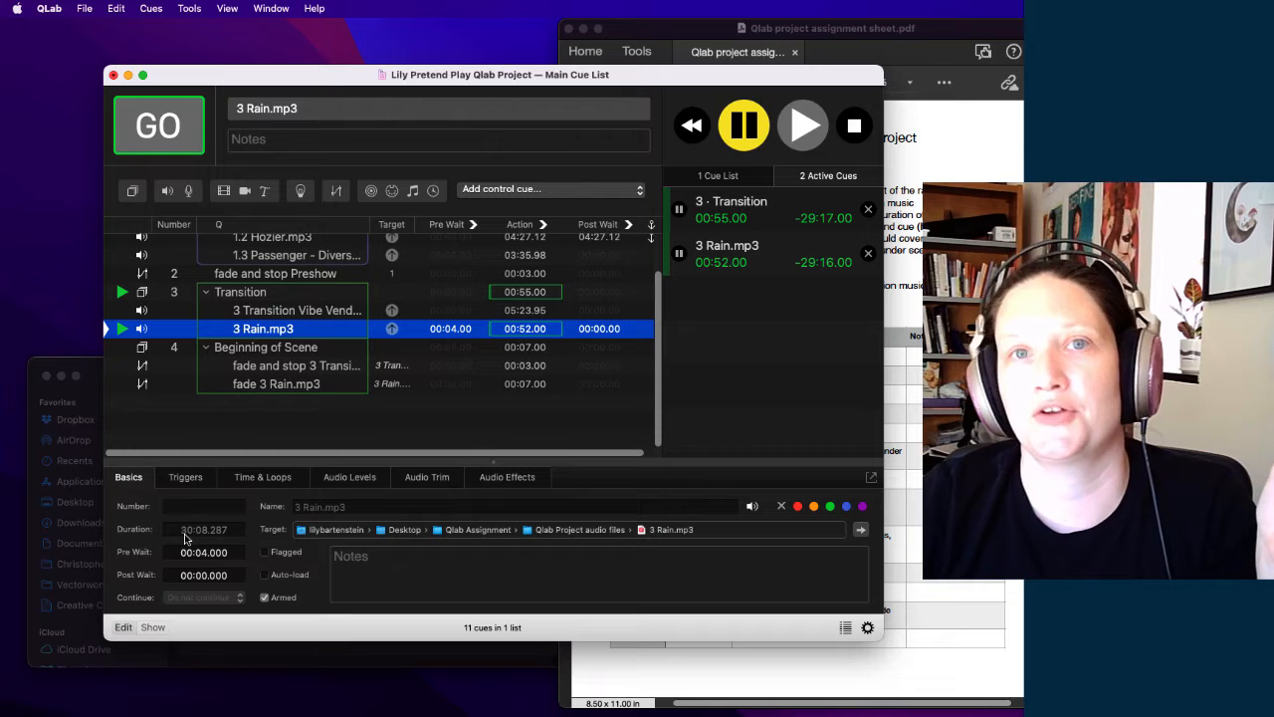
click(271, 479)
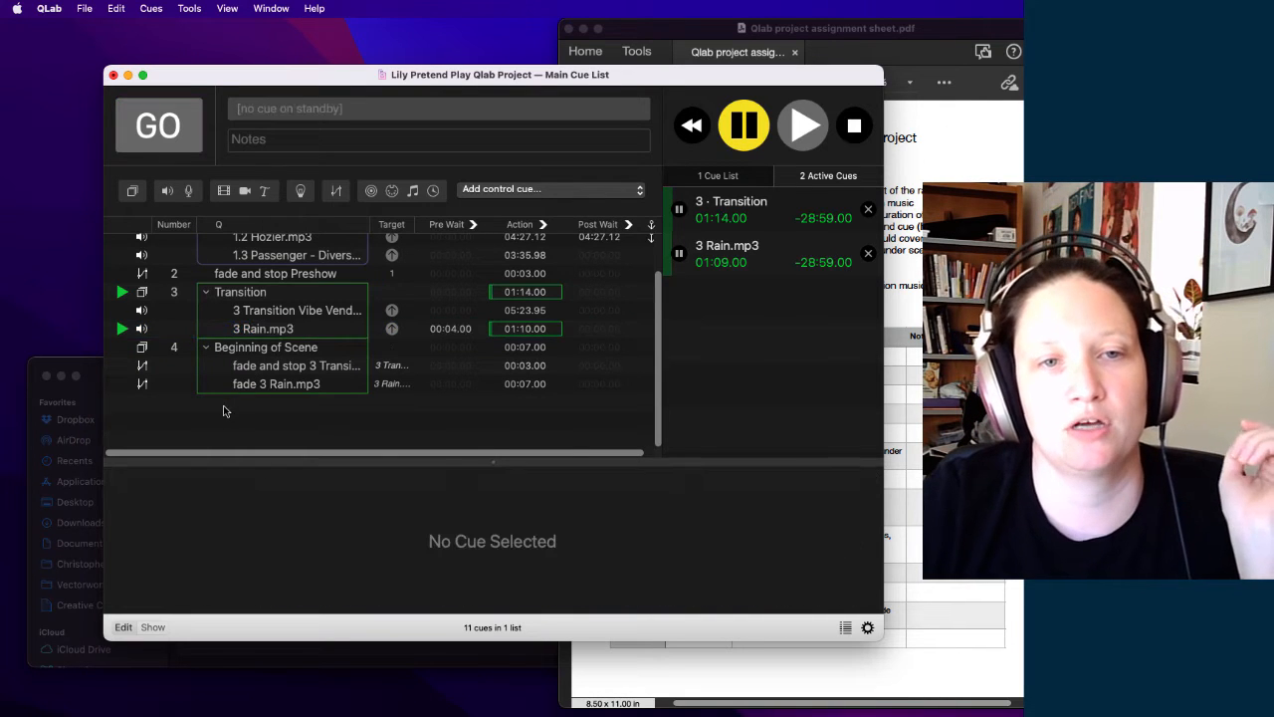
click(223, 410)
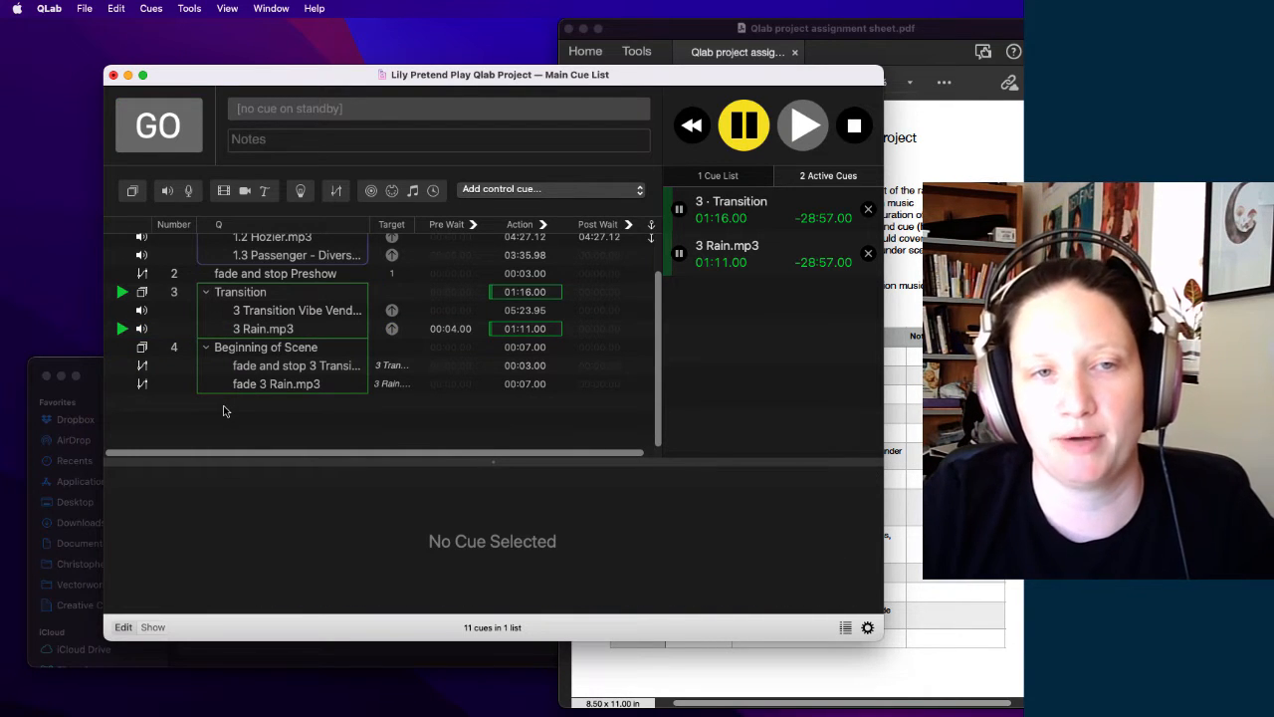
click(916, 441)
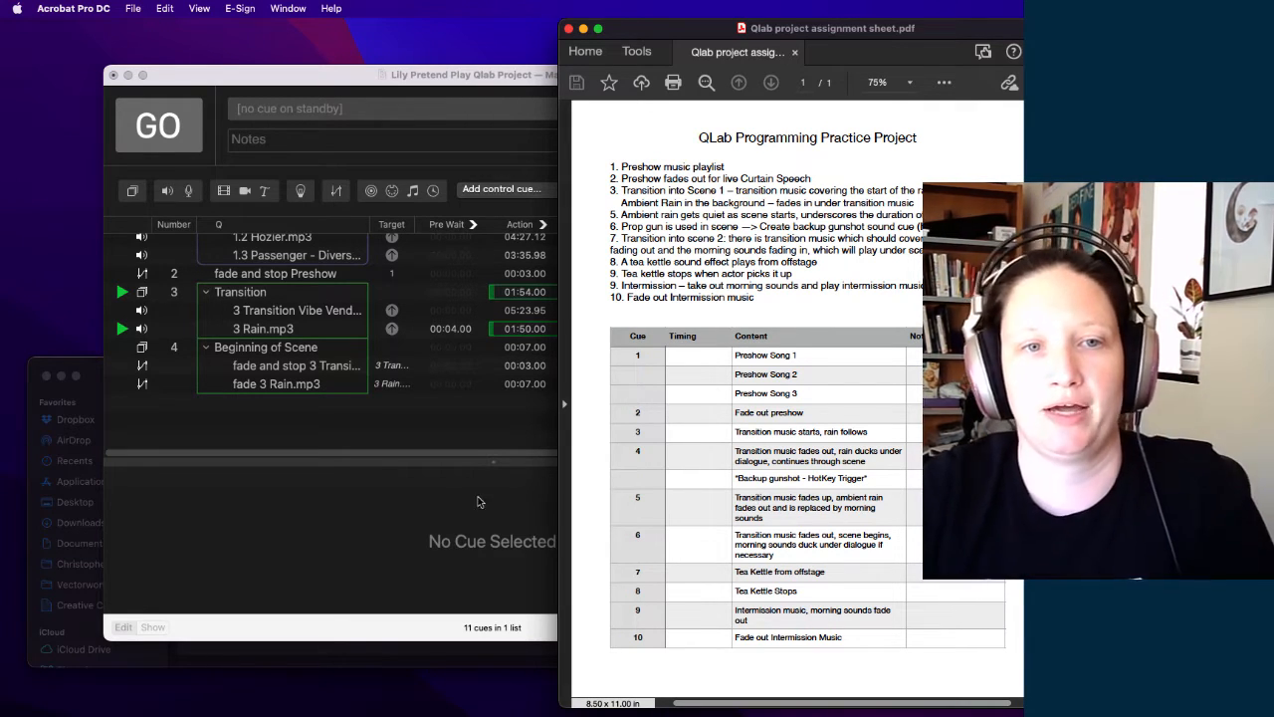
click(311, 403)
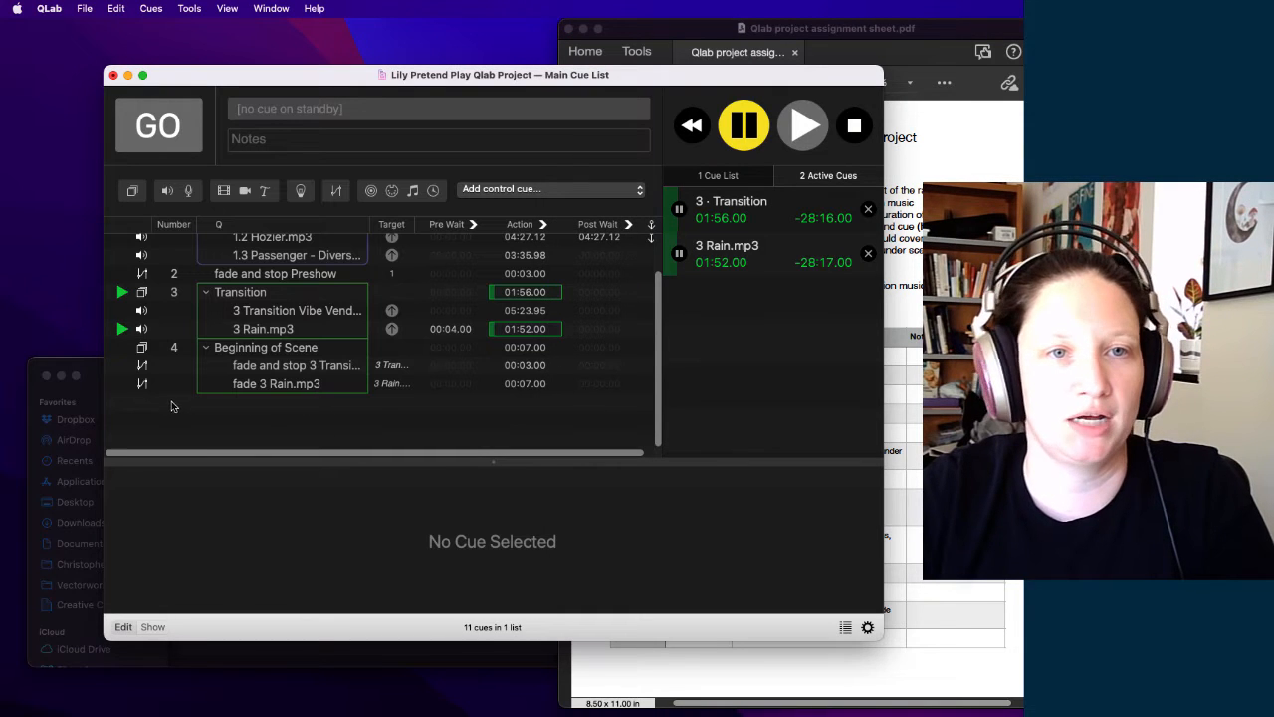
Step: Add an empty group cue at the end of the cue list and number it 5
click(132, 190)
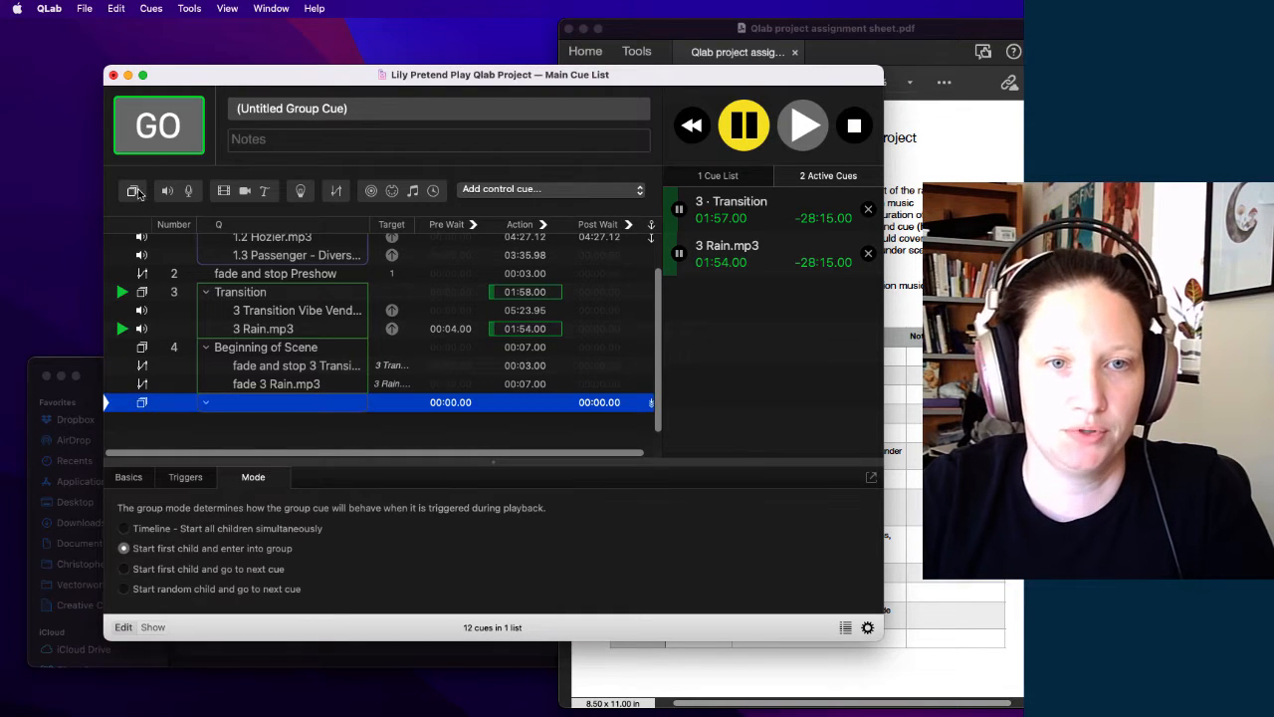
double_click(176, 404)
text(5)
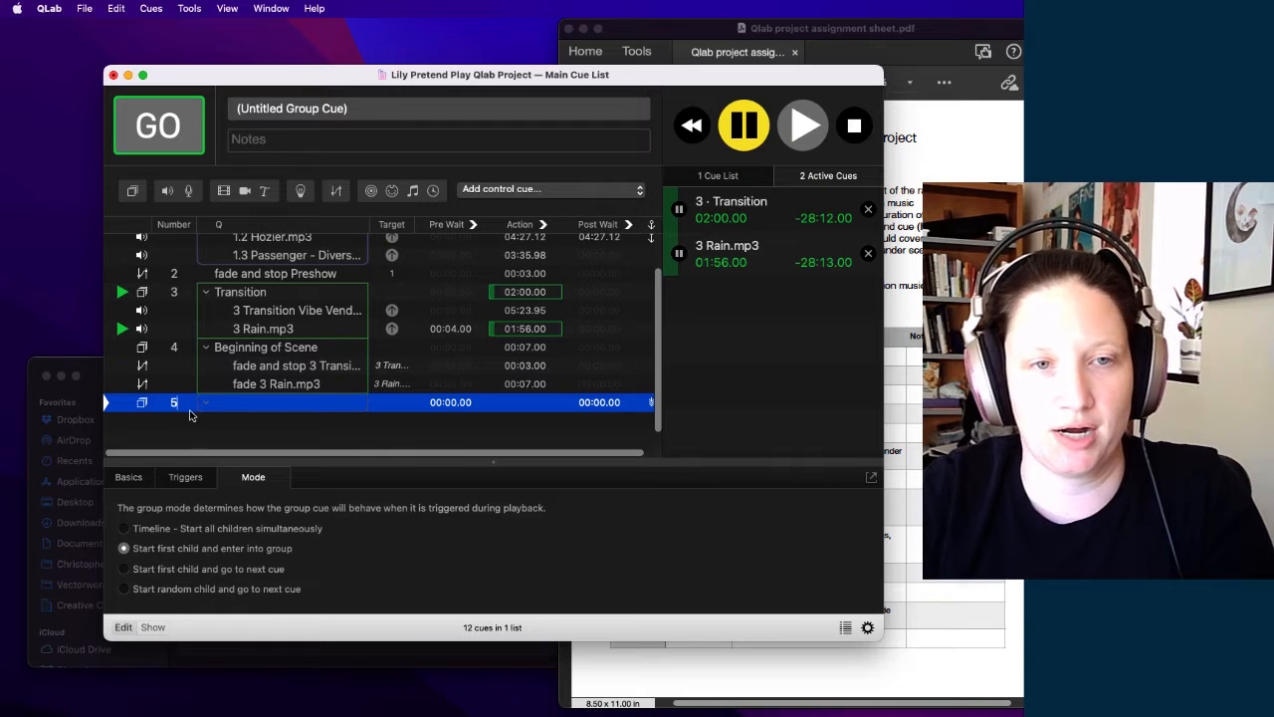
click(199, 428)
click(221, 403)
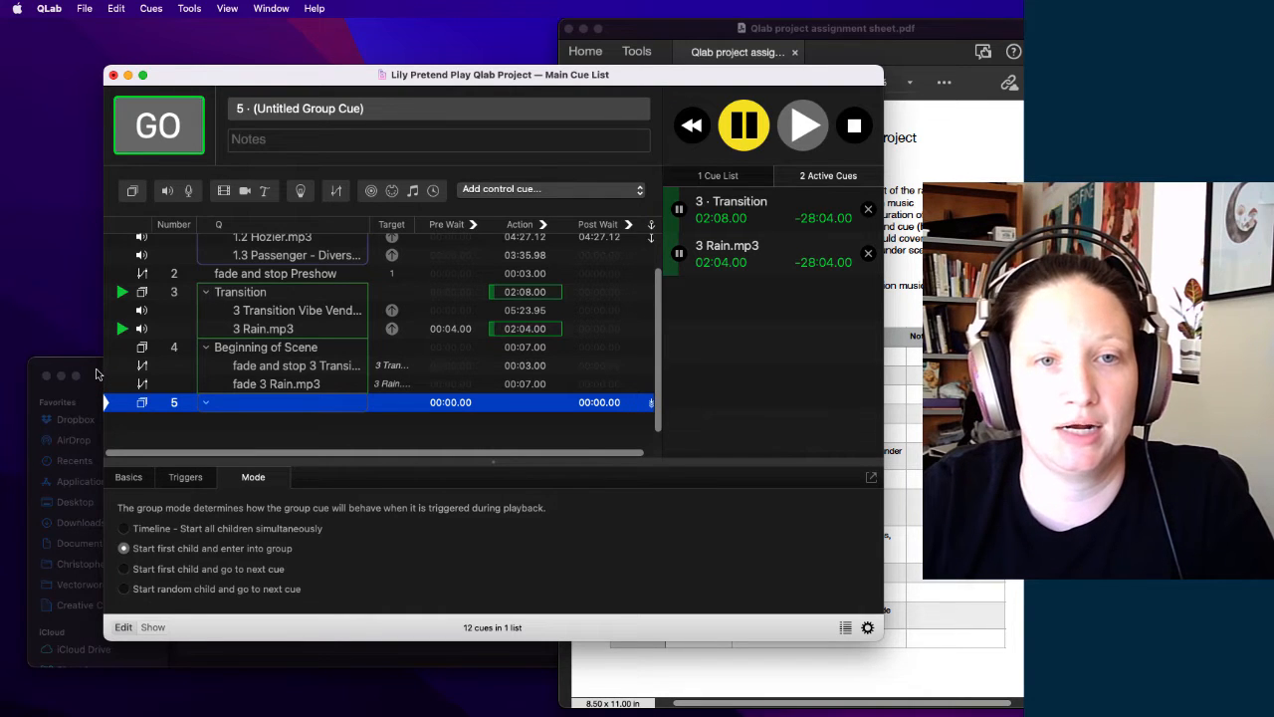
Step: Add 3 Transition Vibe Vendetta.mp3 from the project audio folder in Finder to group cue 5
click(96, 374)
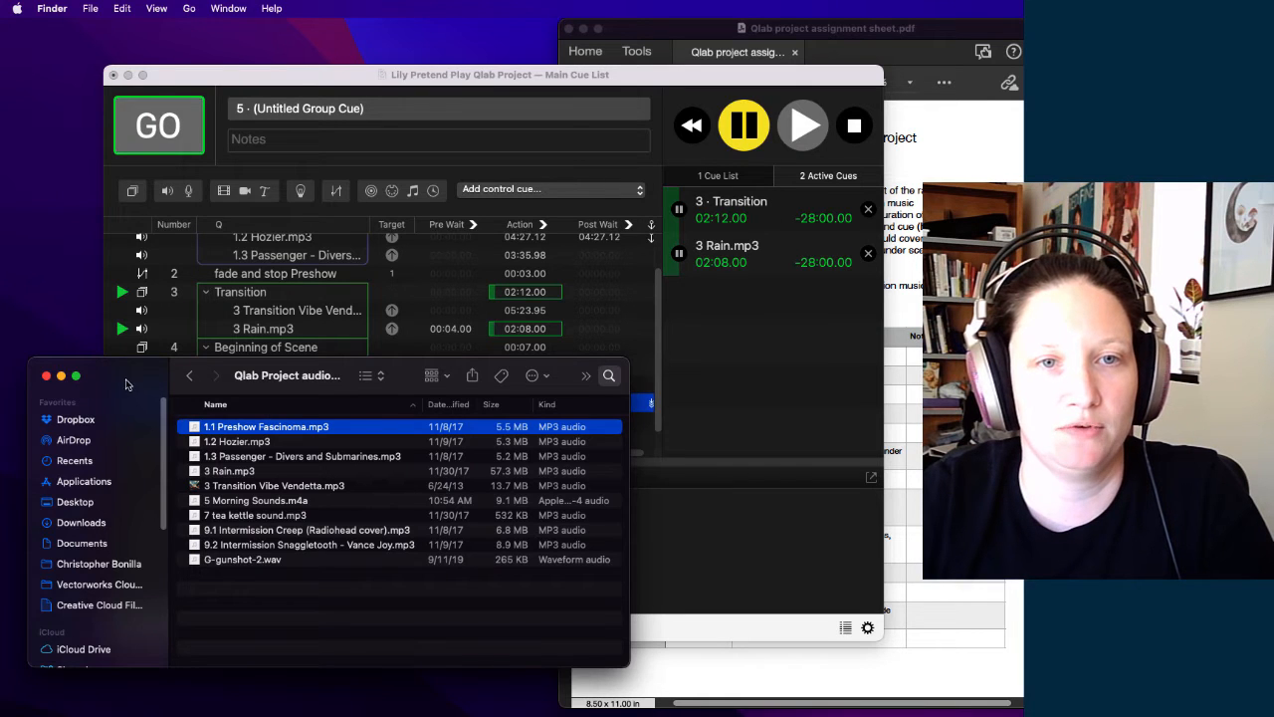
drag(125, 378, 109, 530)
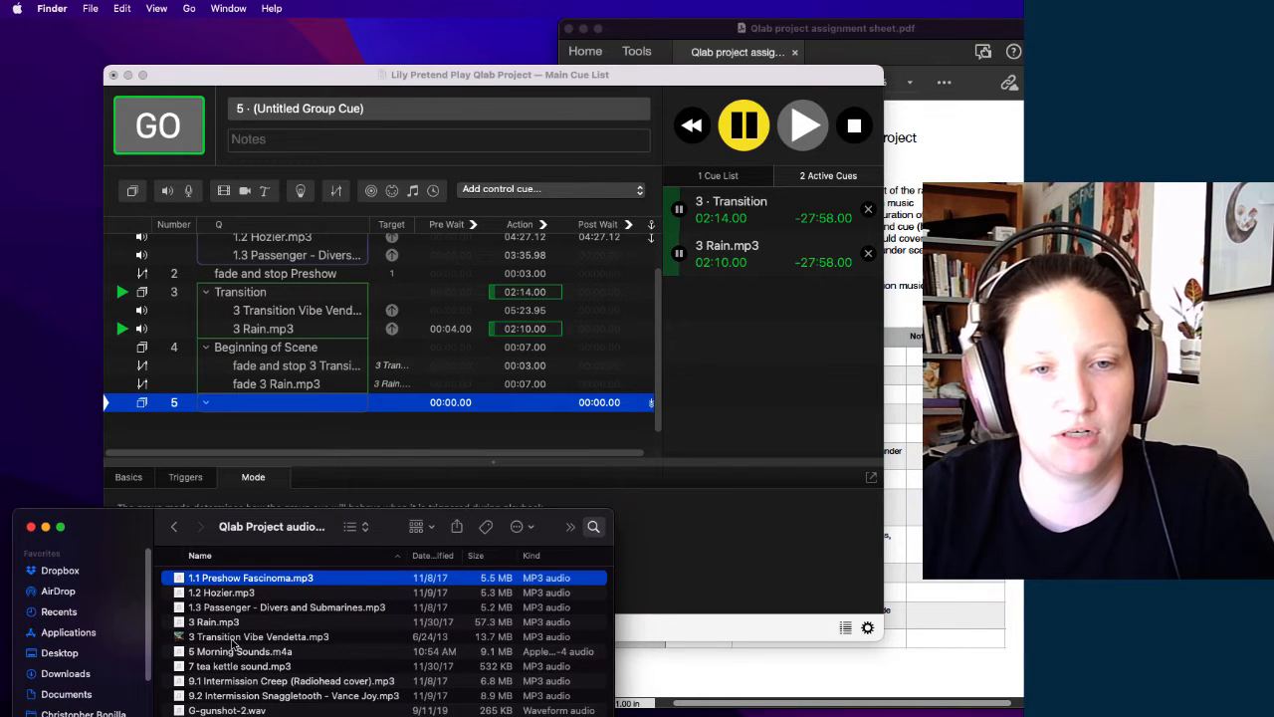
drag(234, 644, 245, 410)
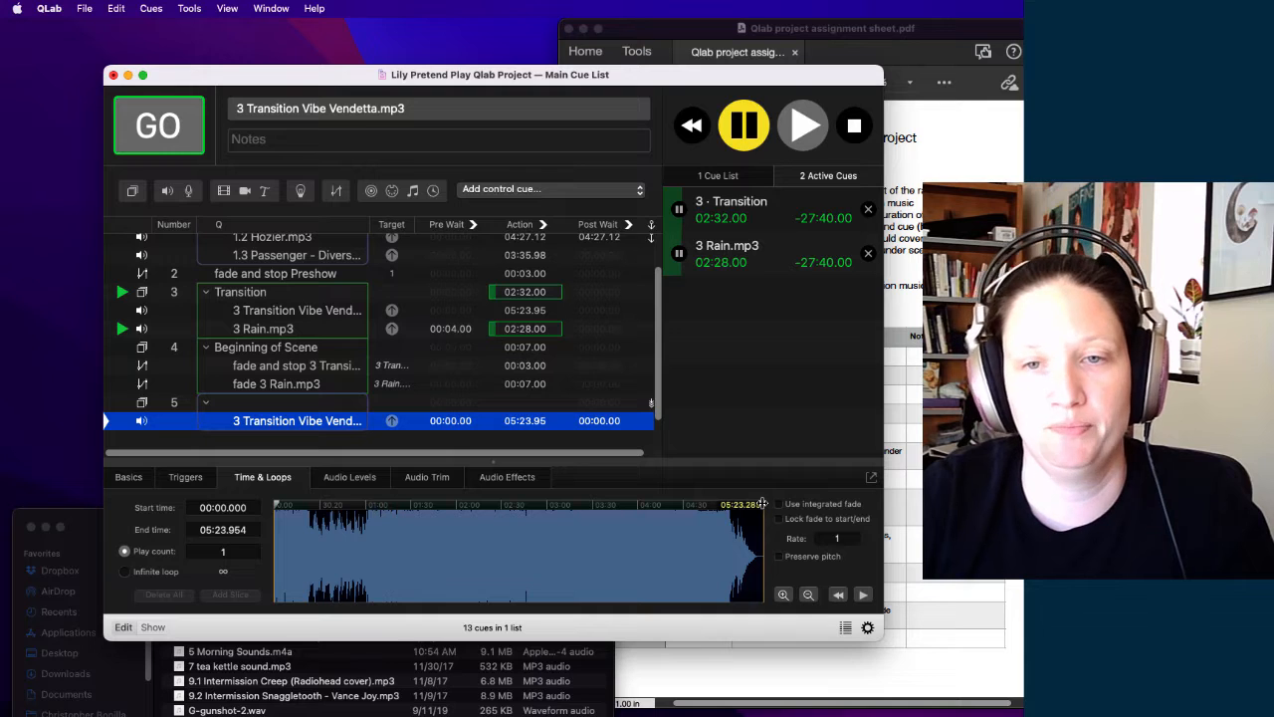
Step: Trim the end time of 3 Transition Vibe Vendetta.mp3 in group cue 5 to 00:11.469
drag(763, 506, 338, 506)
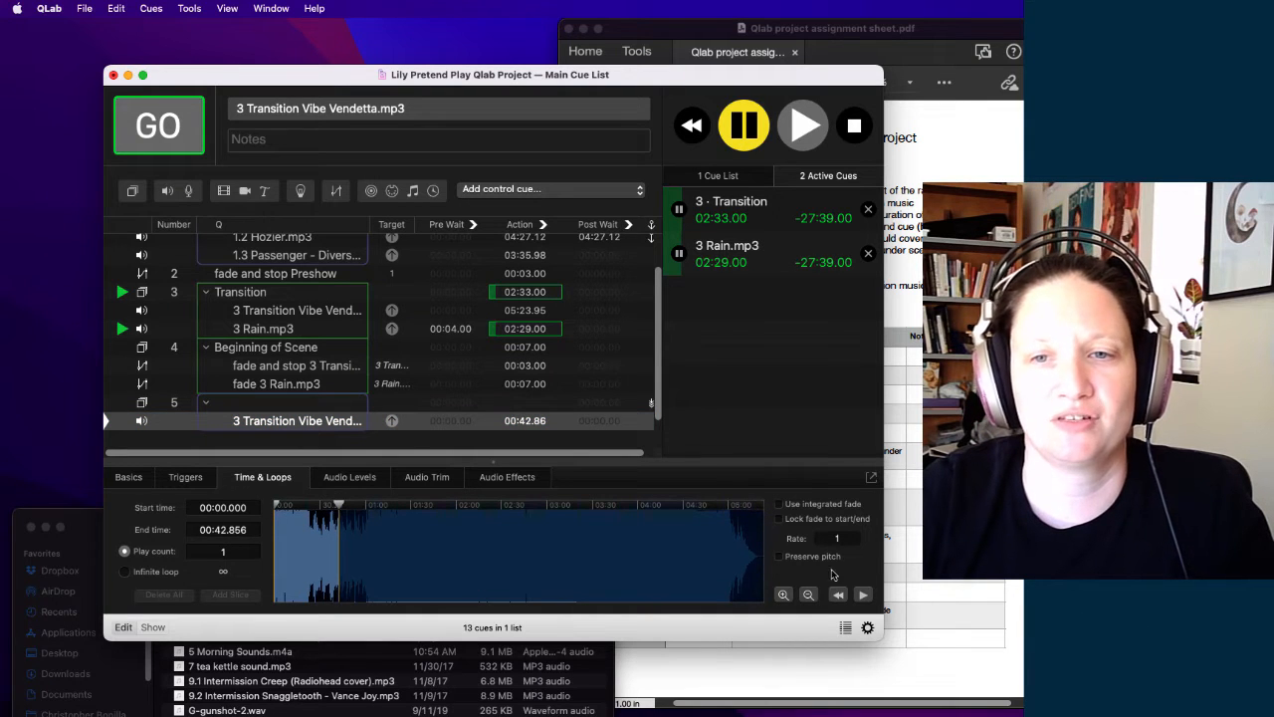
click(785, 595)
click(784, 595)
click(785, 595)
click(785, 596)
click(785, 595)
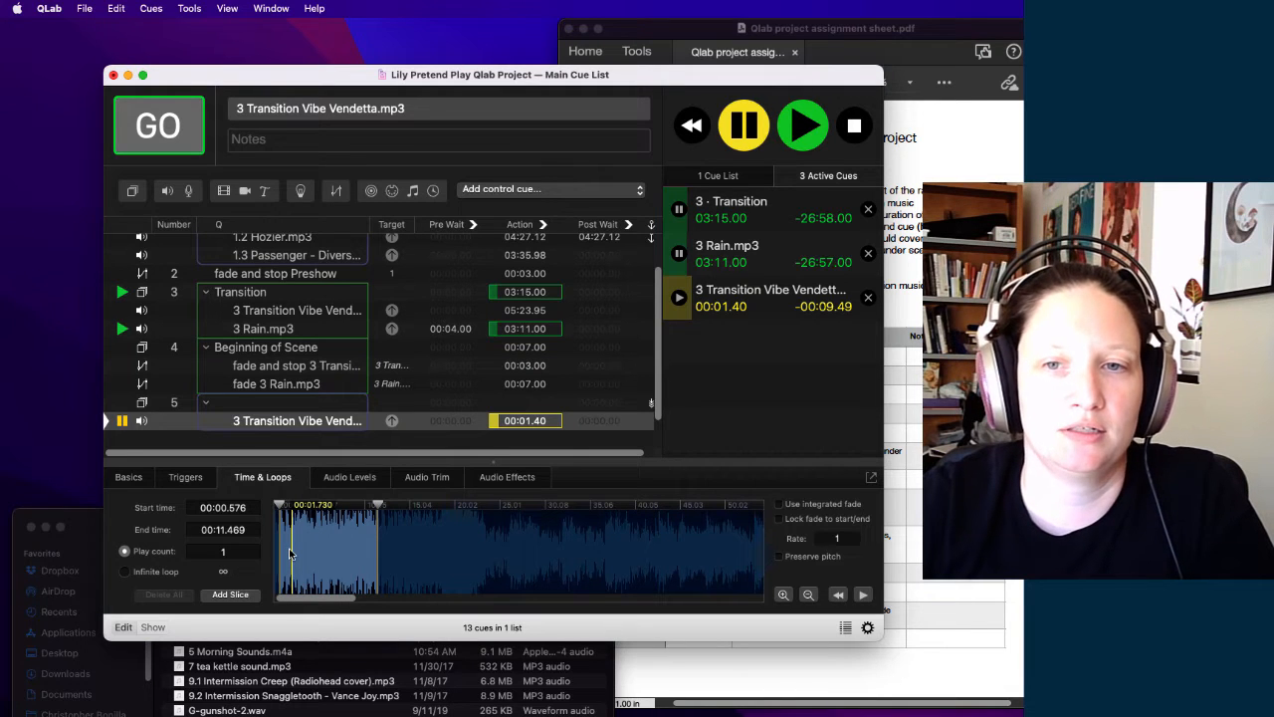
Step: Enable the integrated fade on cue 5's Vibe Vendetta track, shape a rising fade-in curve, and set the start time to 00:00.000
click(783, 505)
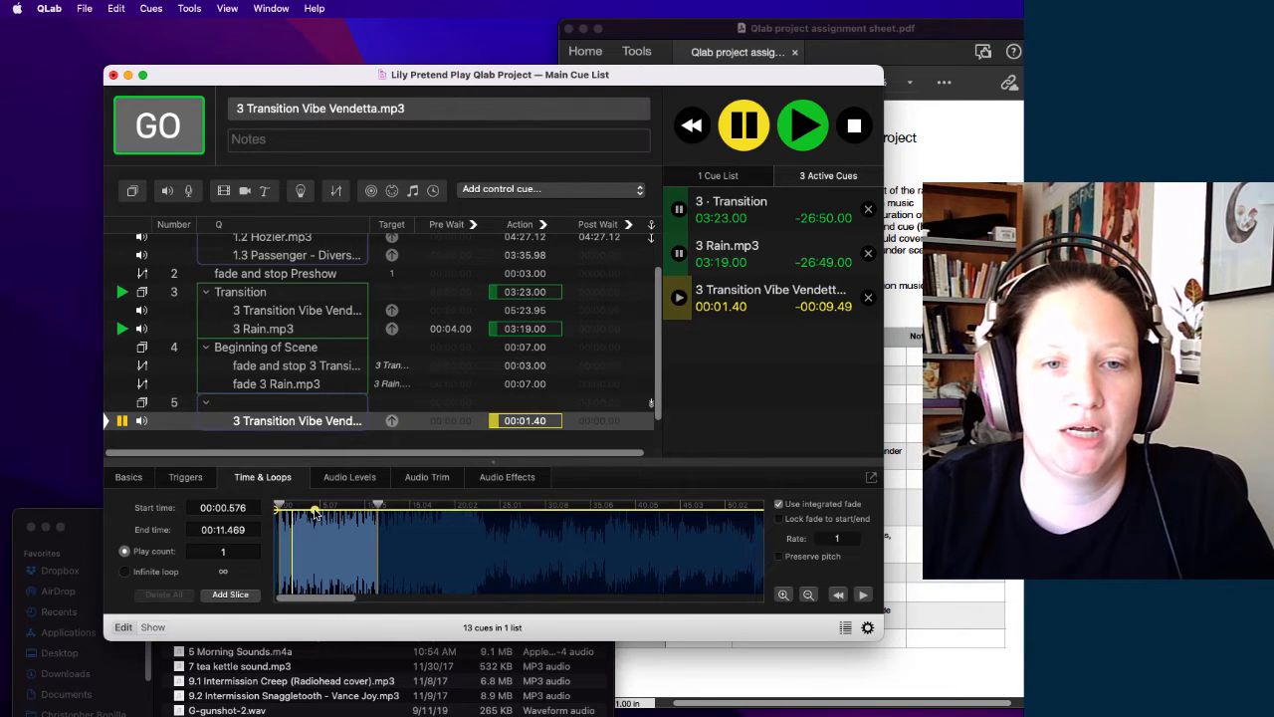
drag(279, 515, 304, 602)
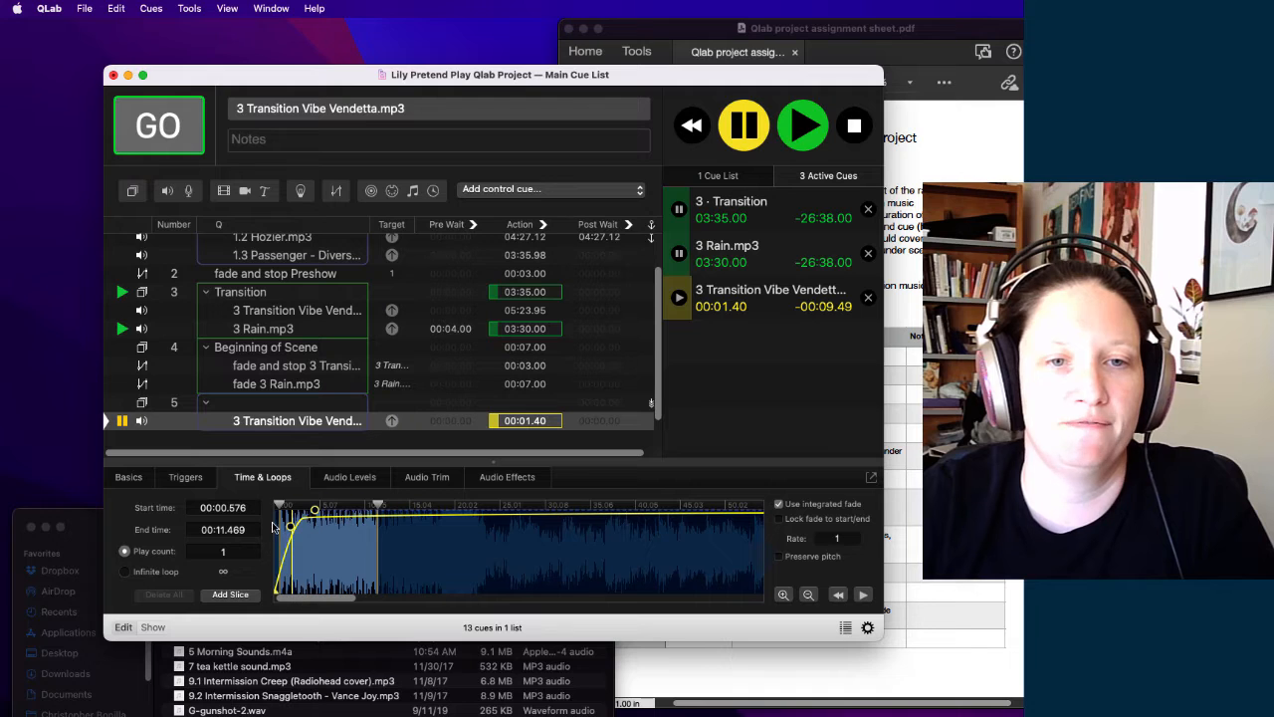
mouse_move(291, 526)
mouse_down()
mouse_move(310, 533)
mouse_move(285, 533)
mouse_move(288, 551)
mouse_up()
drag(281, 503, 274, 503)
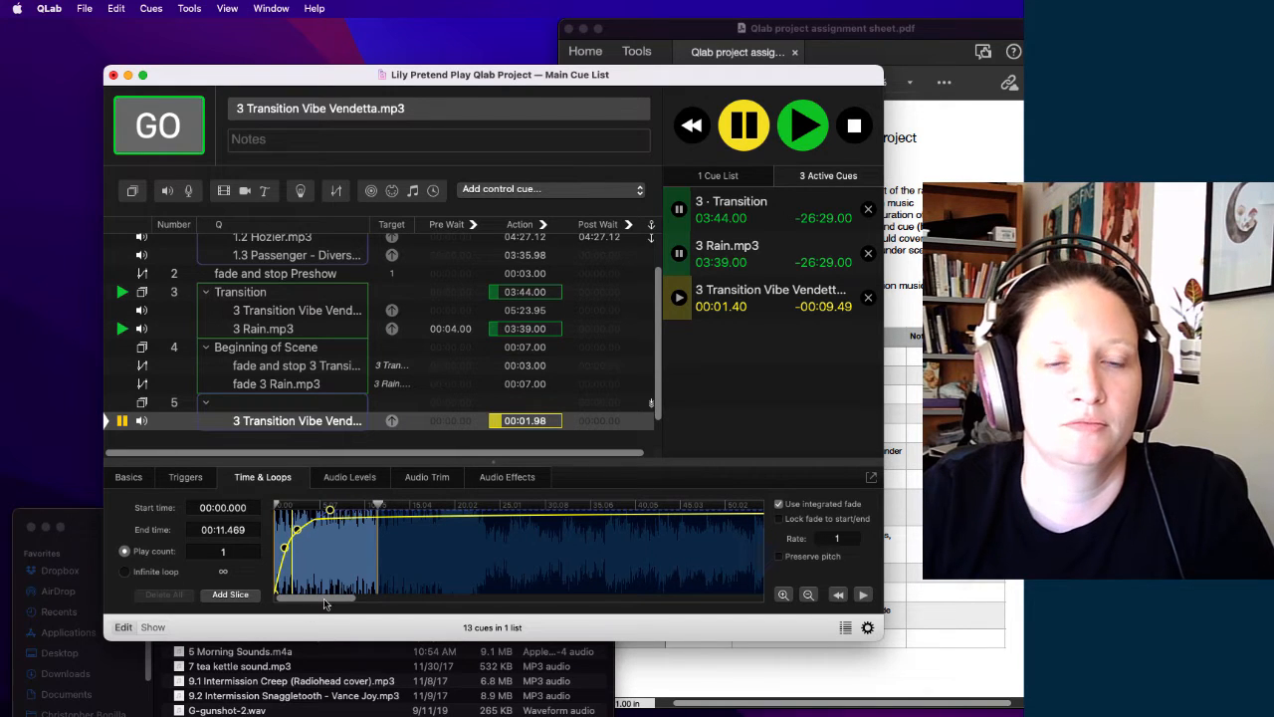
Step: Play cue 5's Vibe Vendetta track to hear its fade-in, then stop all running cues
click(862, 595)
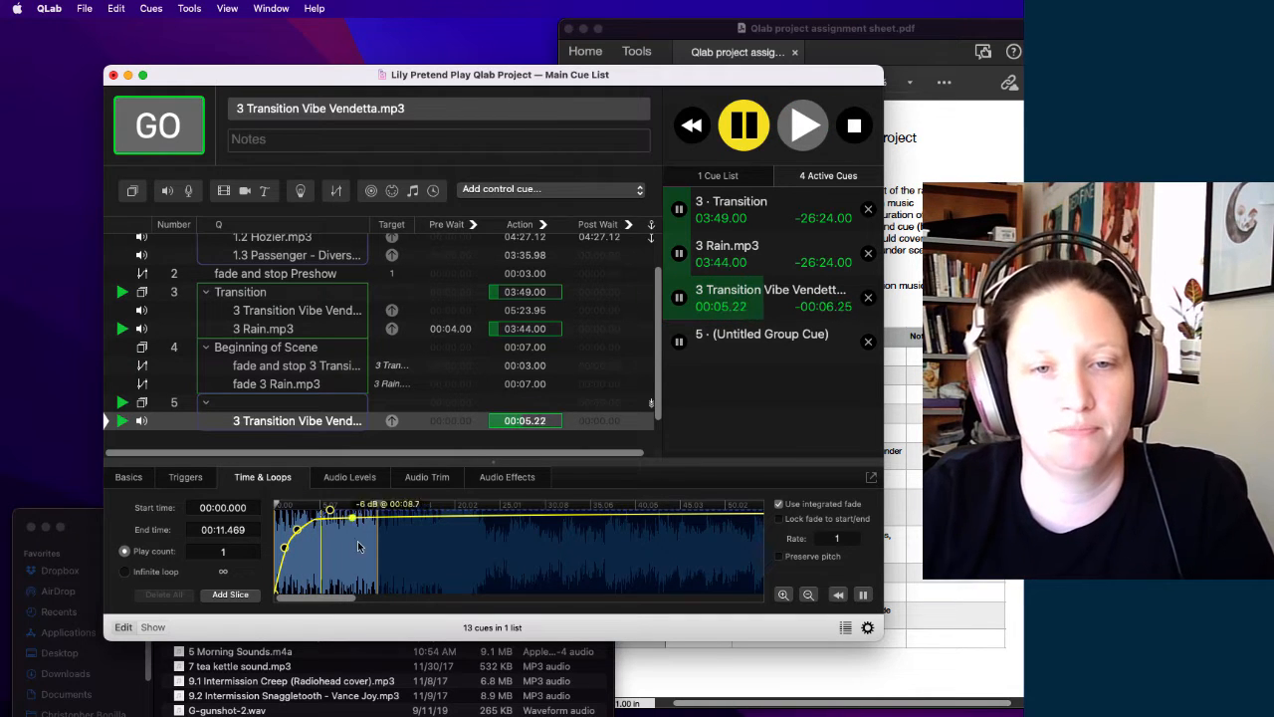
key(space)
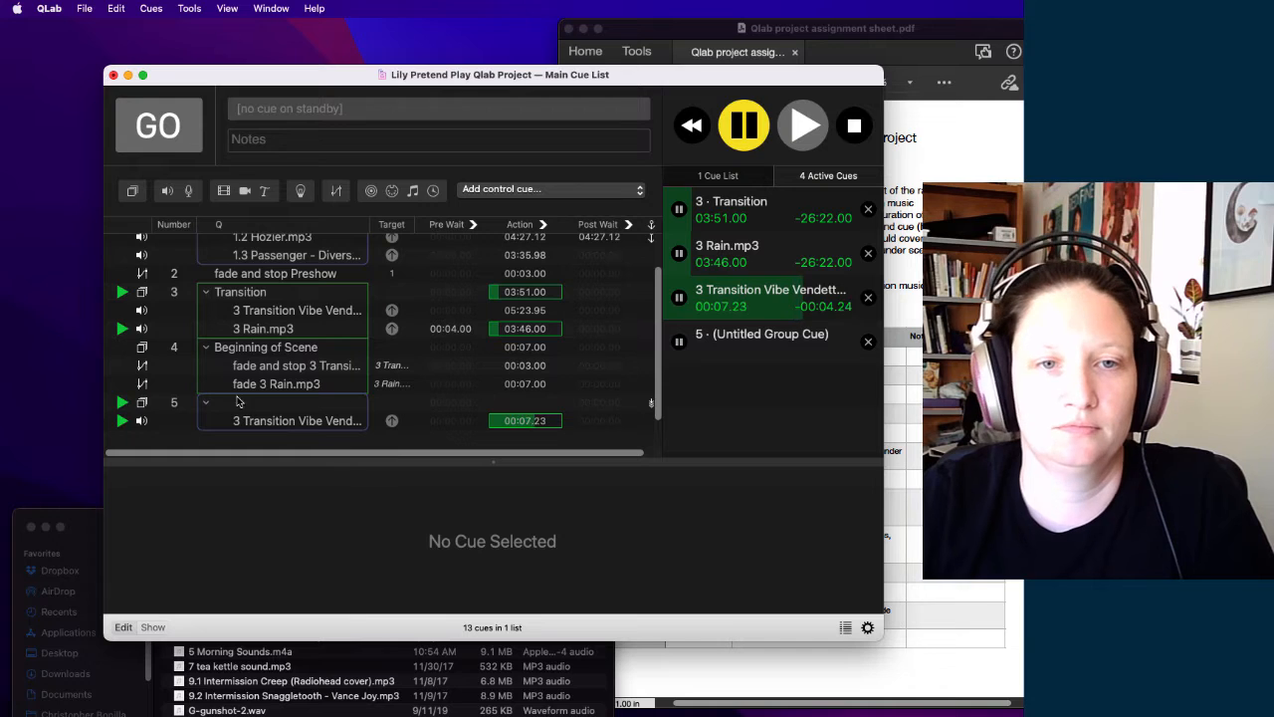
key(Escape)
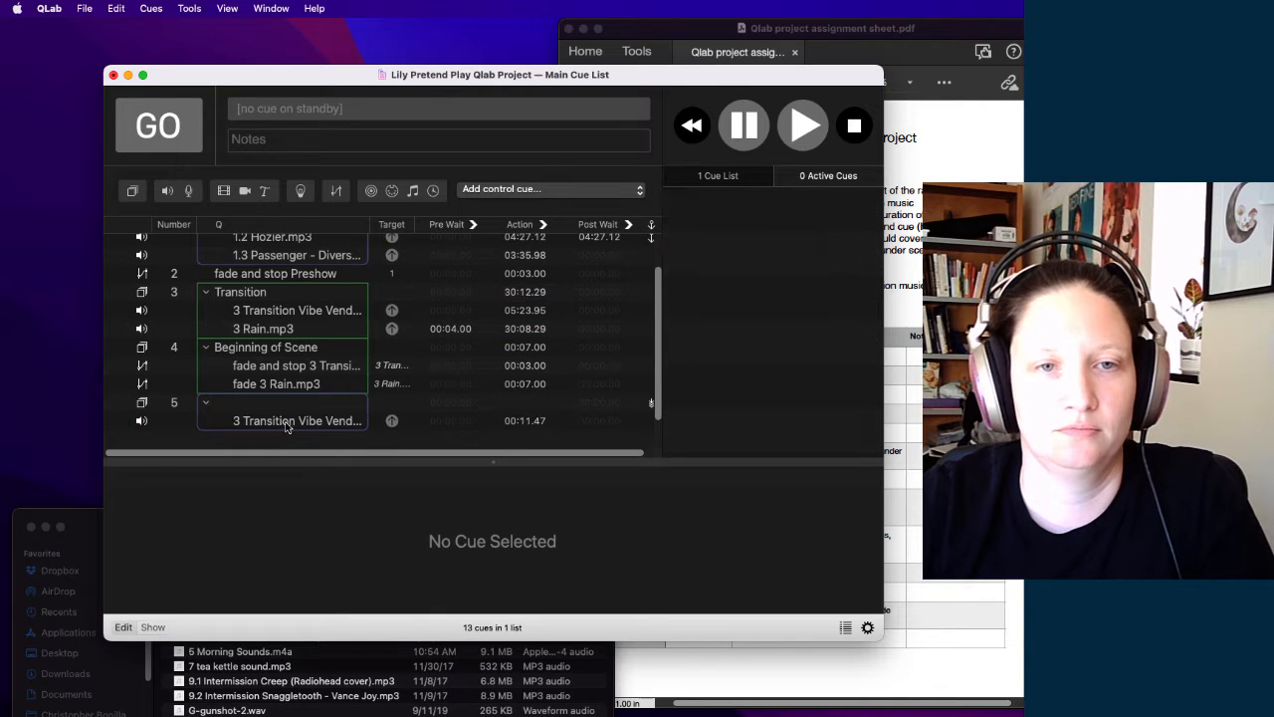
Step: Extend the end time of cue 5's Vibe Vendetta track to 00:23.106, then audition and stop it
click(286, 422)
drag(379, 506, 483, 506)
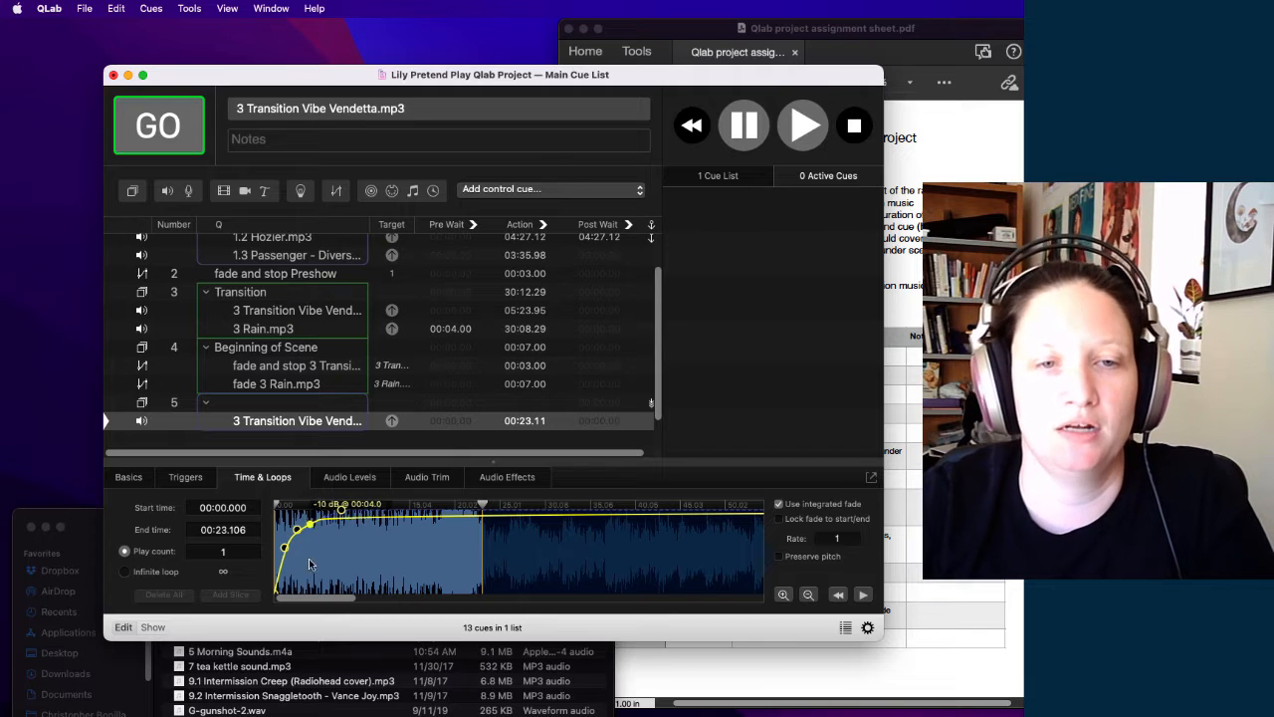
key(space)
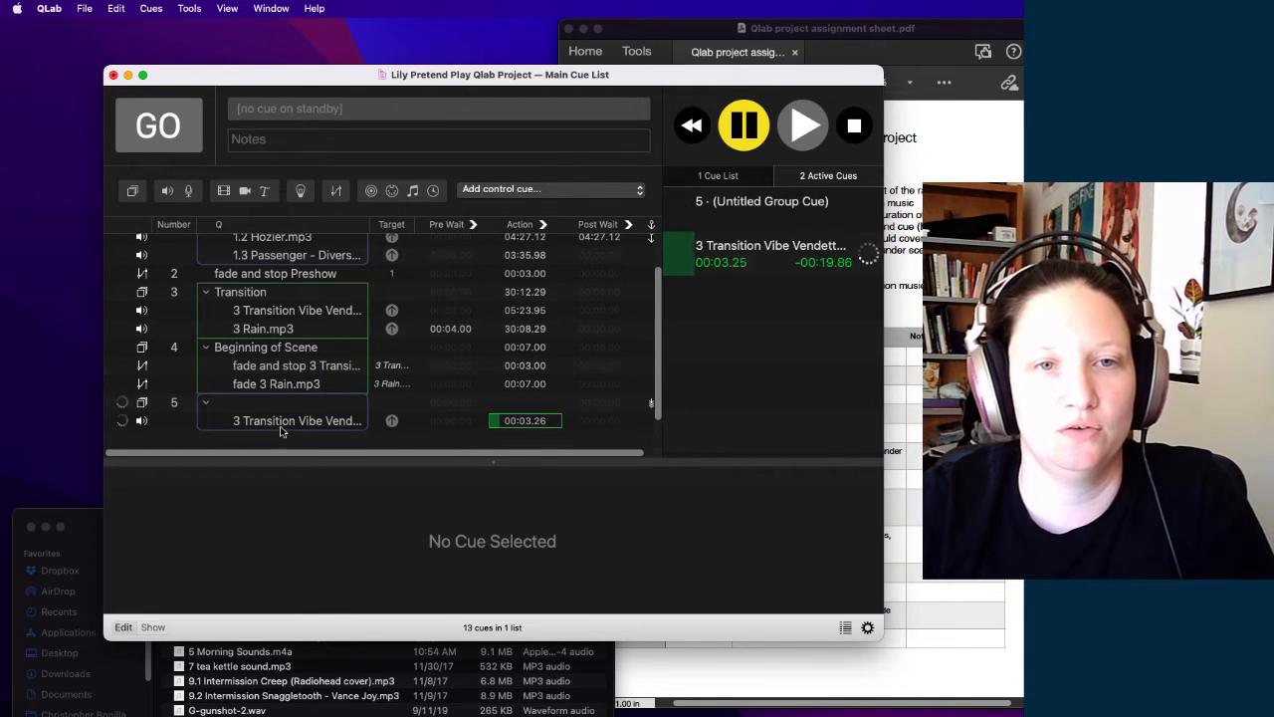
key(Escape)
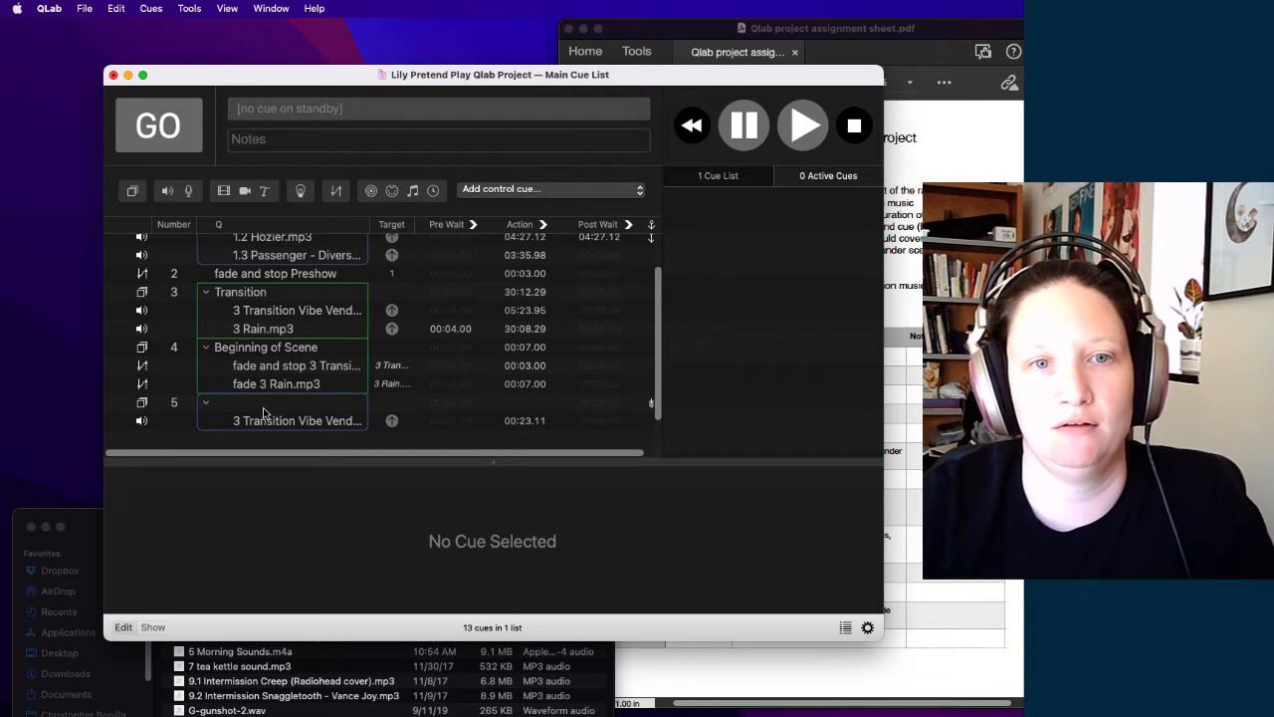
click(277, 422)
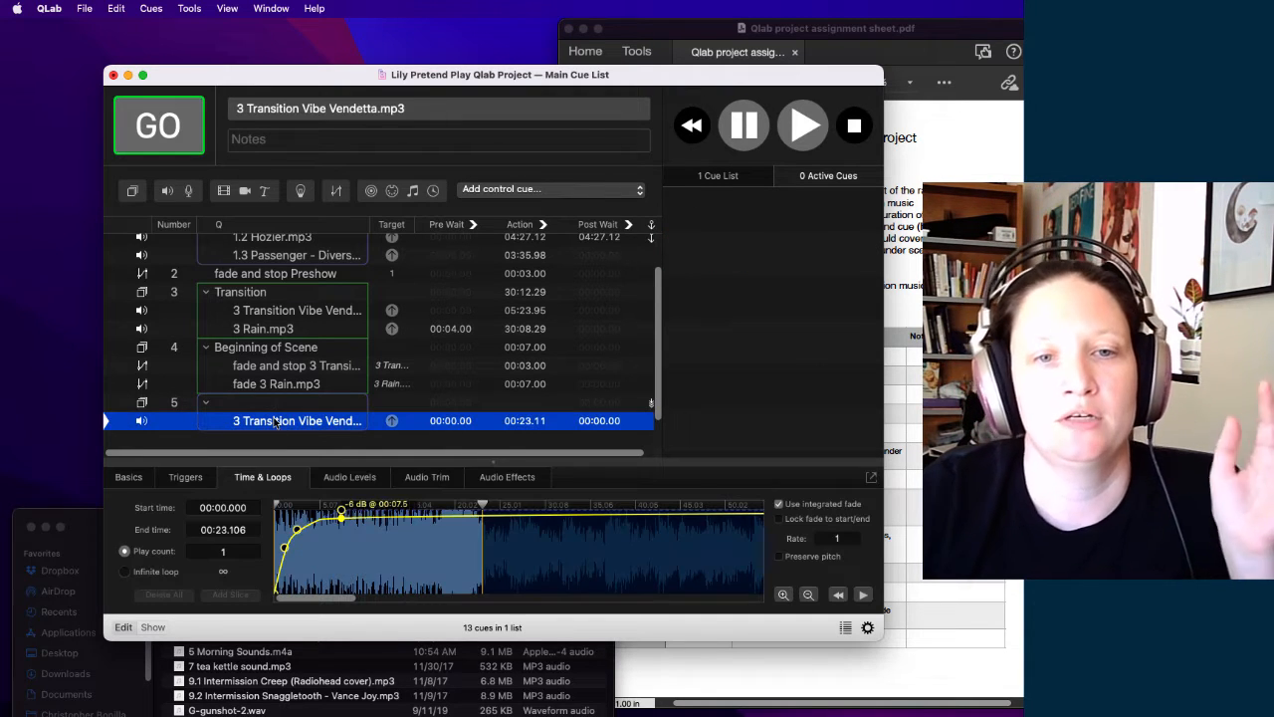
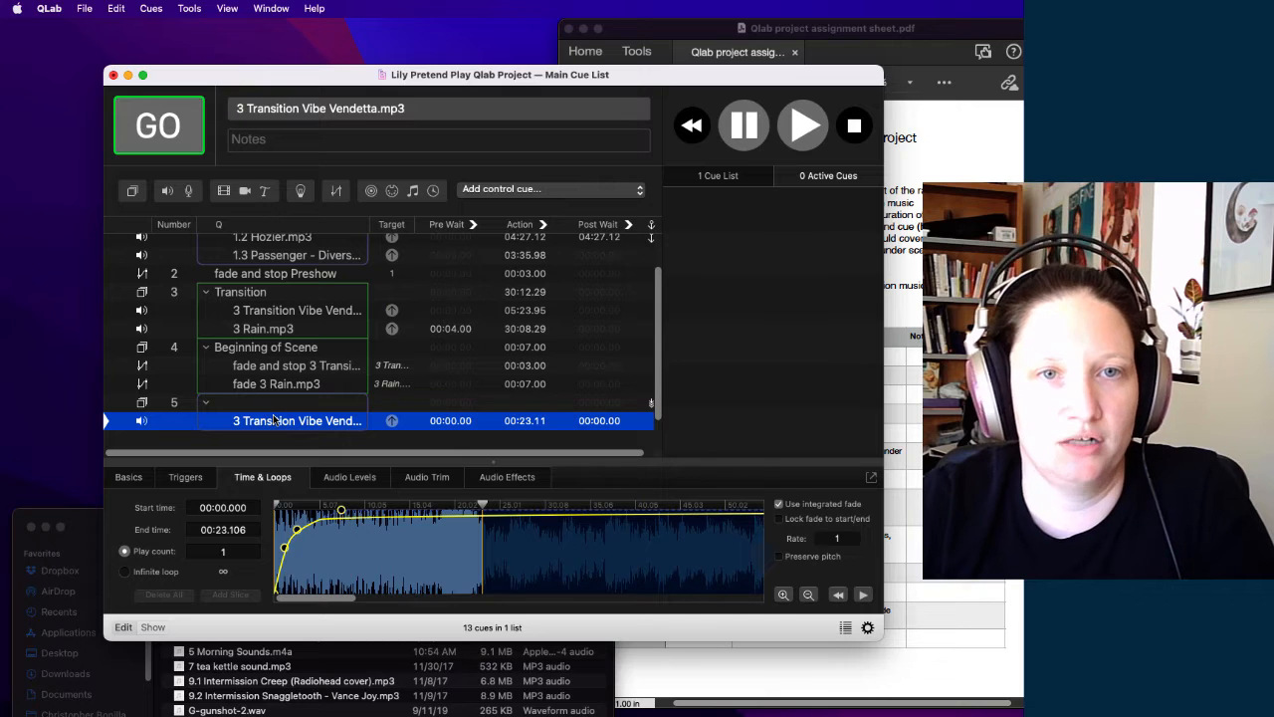
Step: Add a fade cue for 3 Rain.mp3 to group 5 with its master level at -INF and stopping the target when done
click(338, 191)
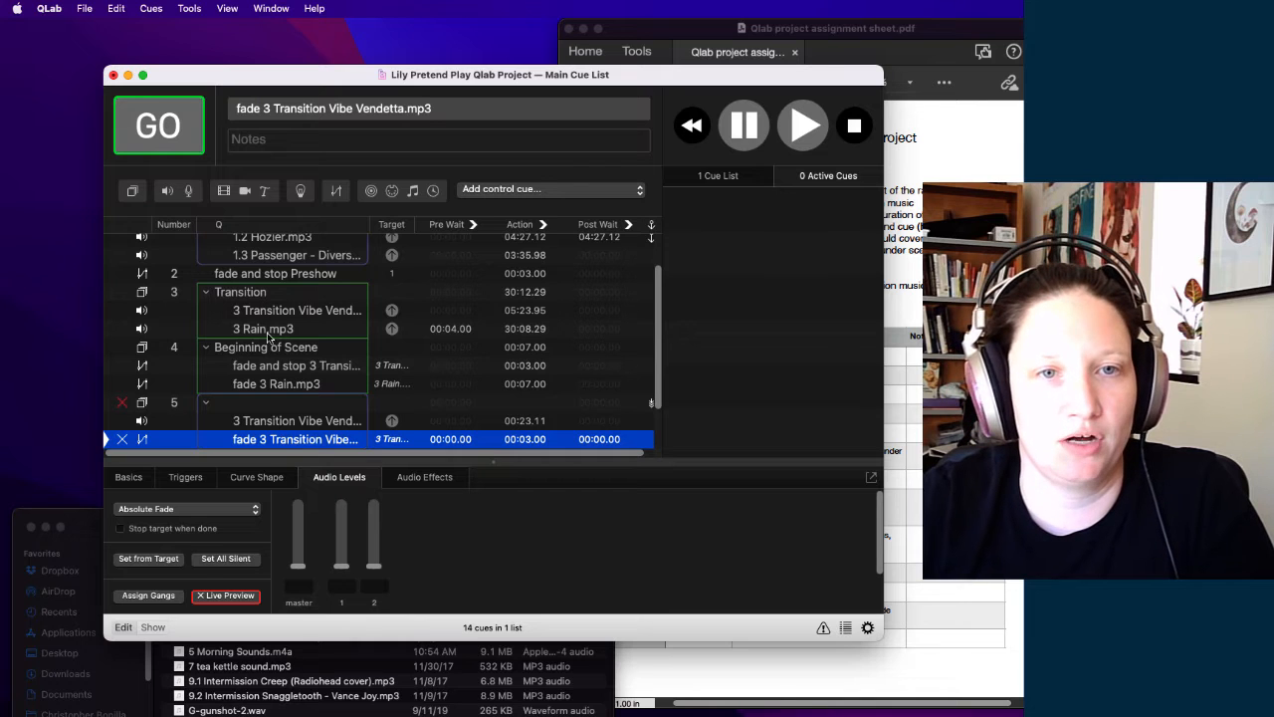
key(super+z)
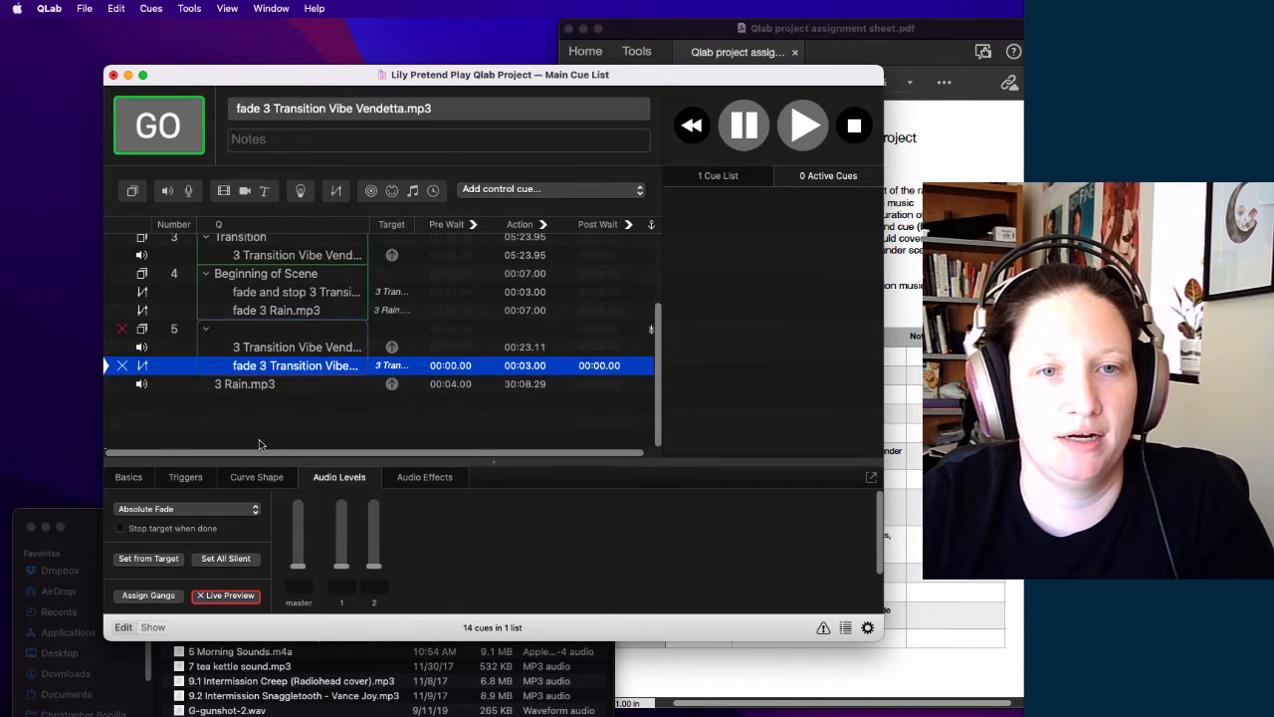
key(super+shift+z)
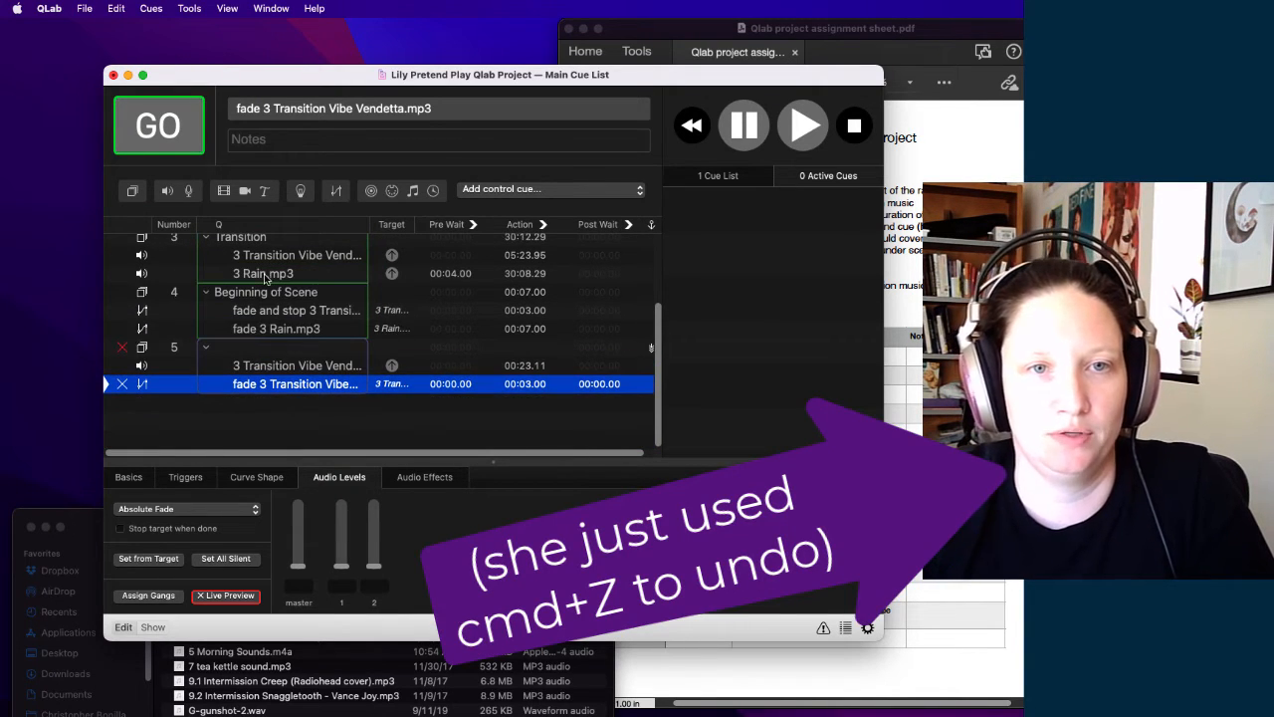
drag(267, 279, 295, 387)
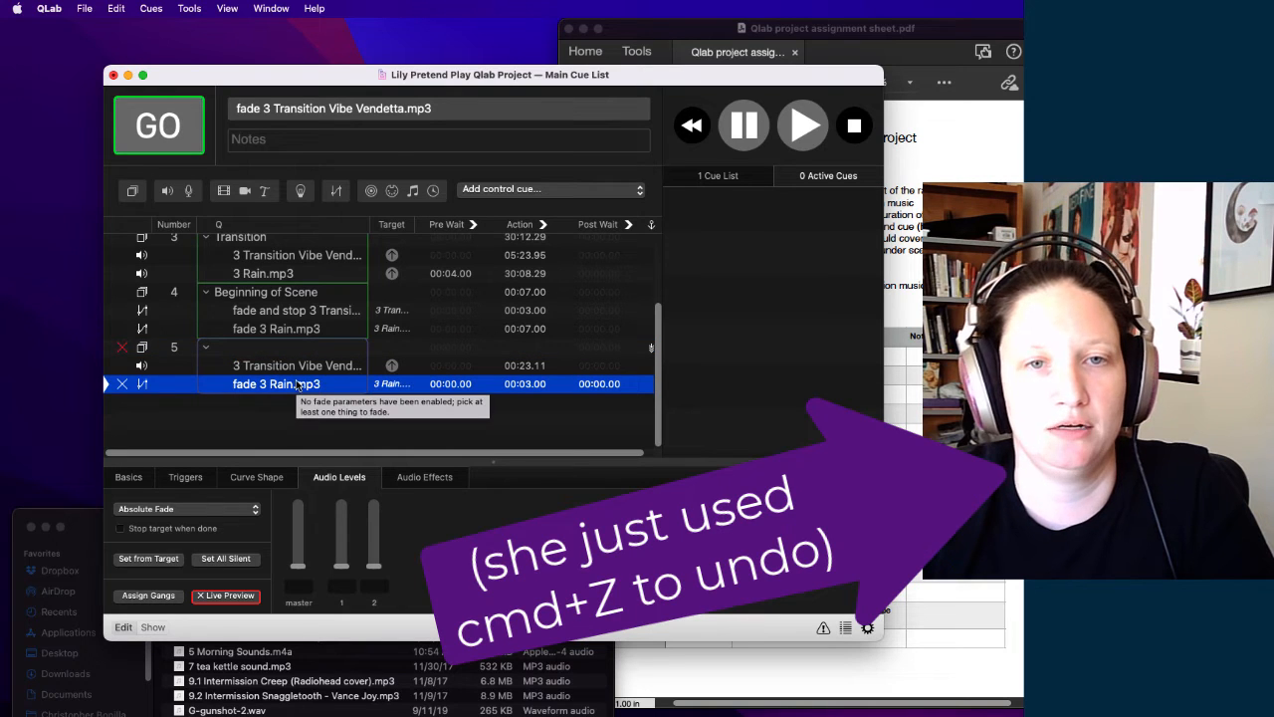
click(297, 568)
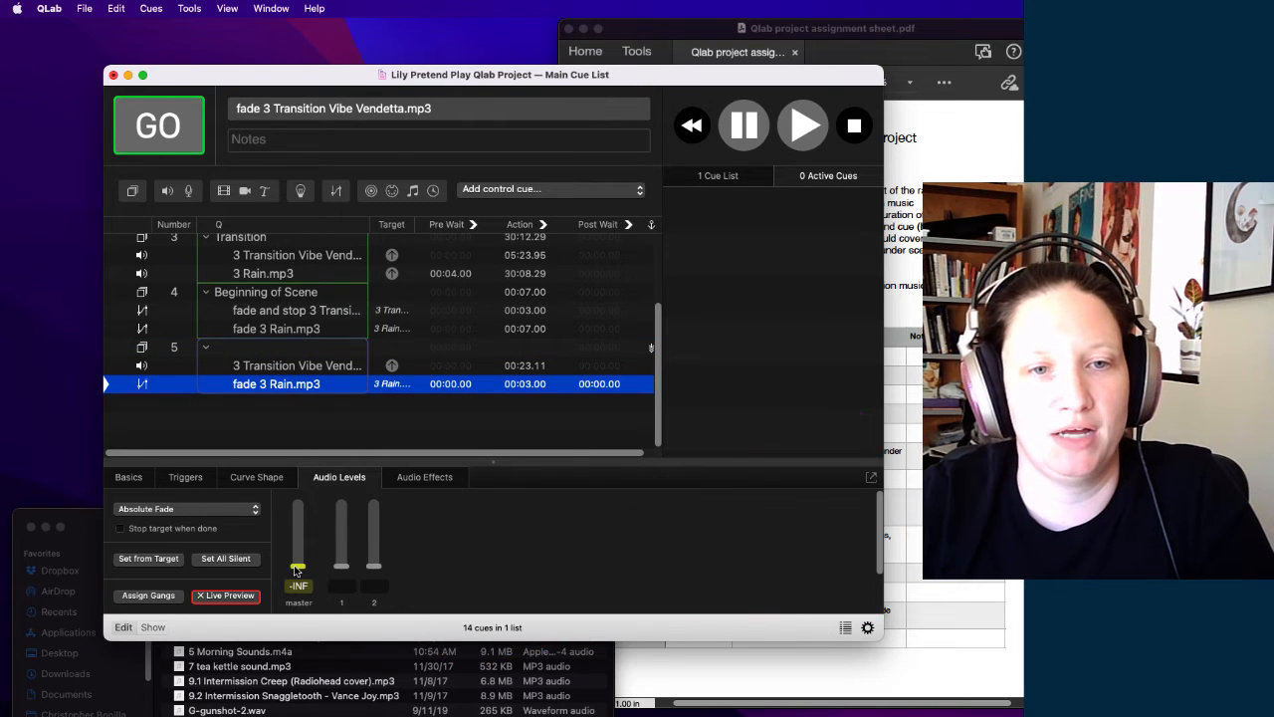
click(121, 530)
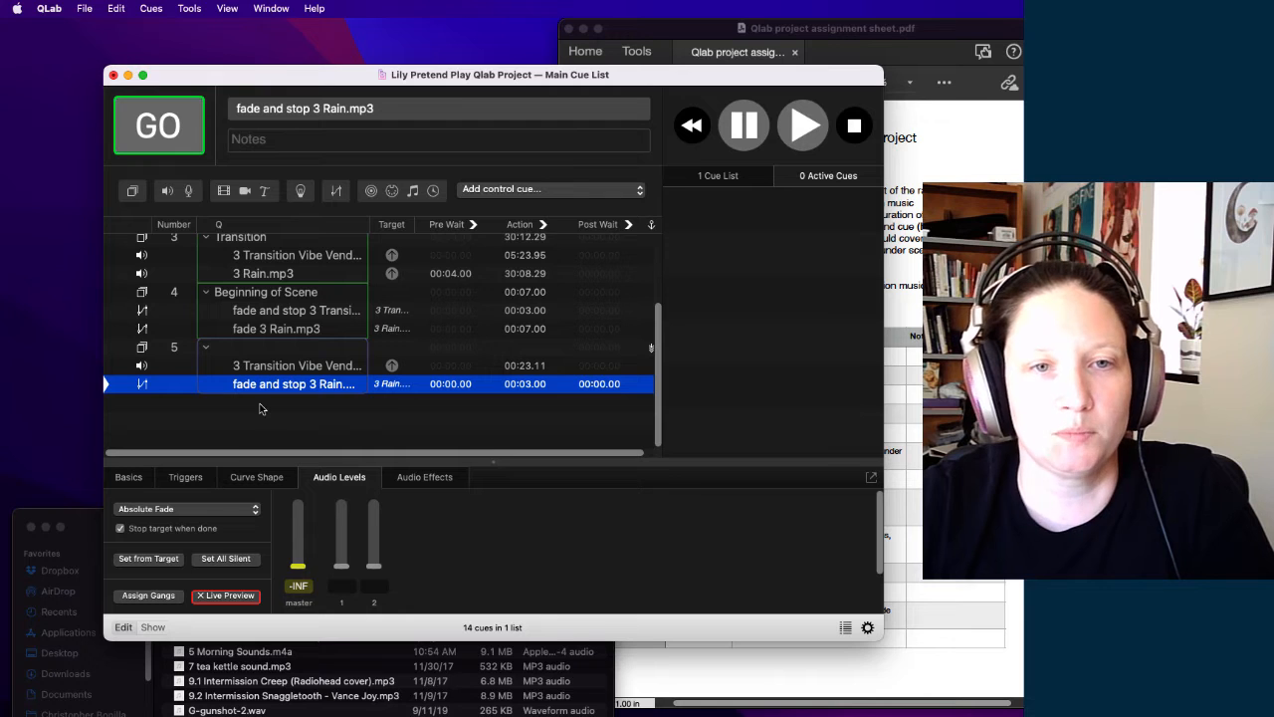
Step: Name group cue 5 Transition 2 and set it to start all children simultaneously as a timeline
click(243, 349)
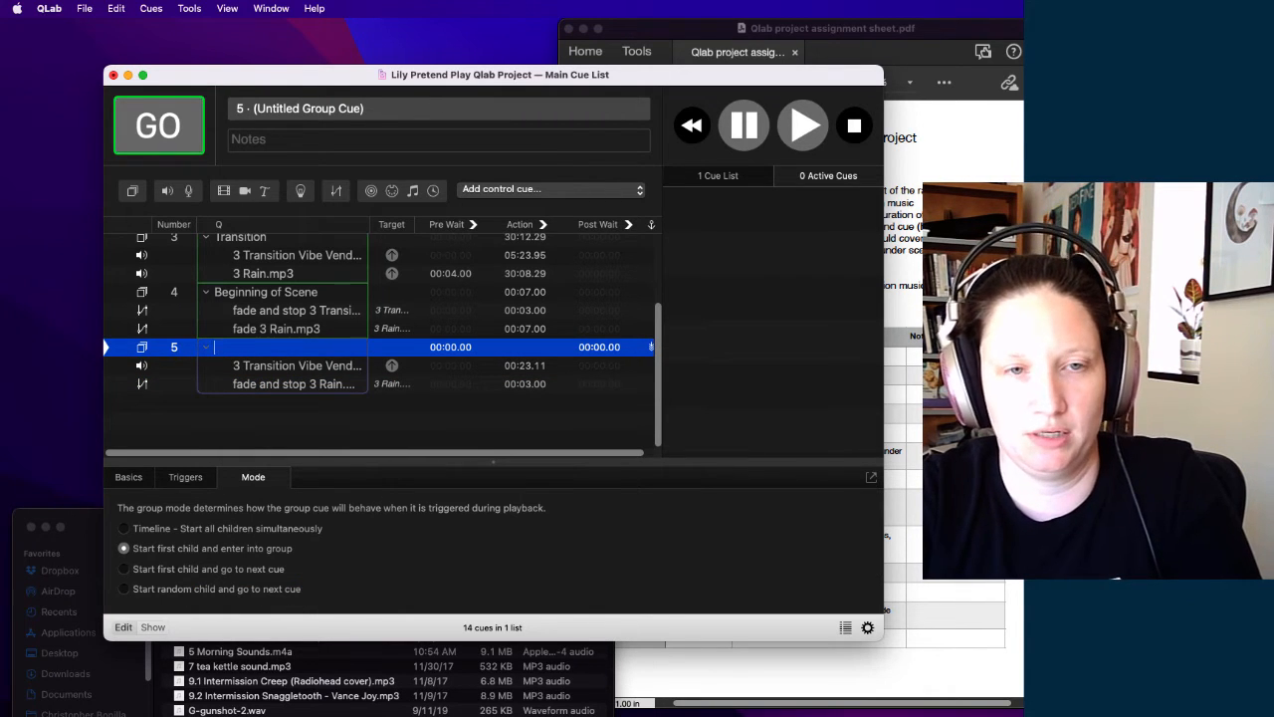
text(2)
key(Return)
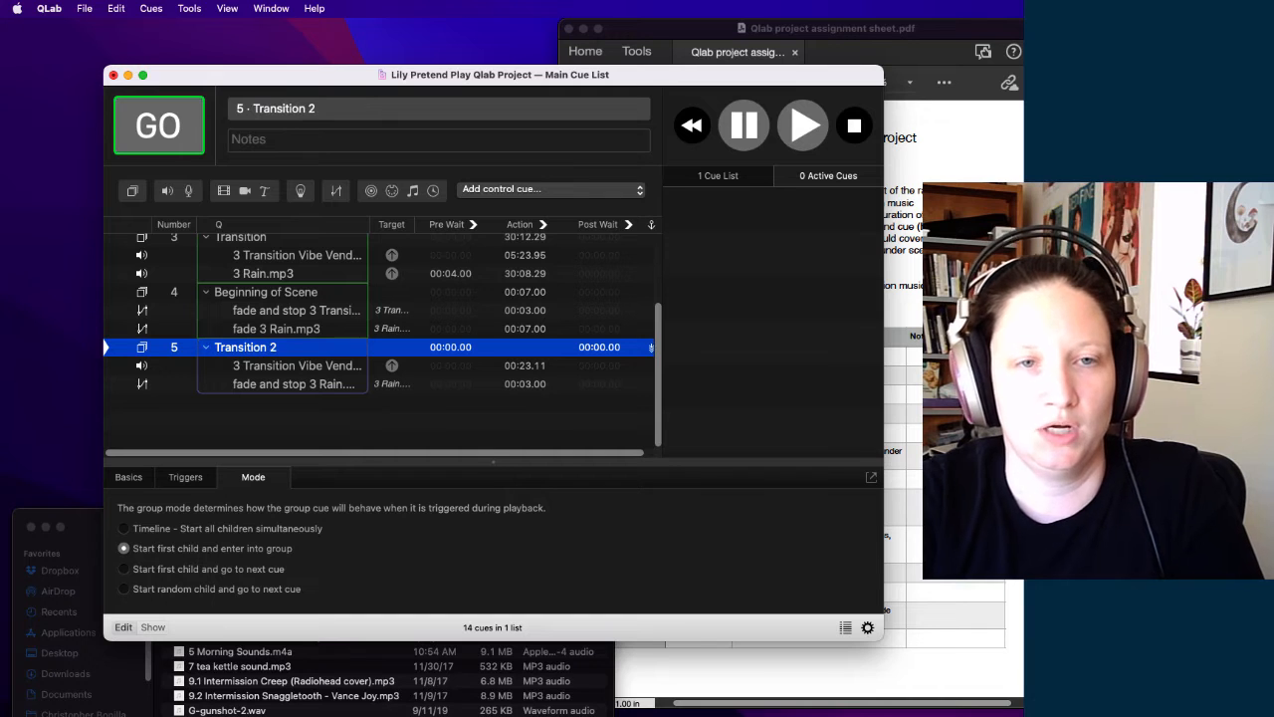
click(124, 529)
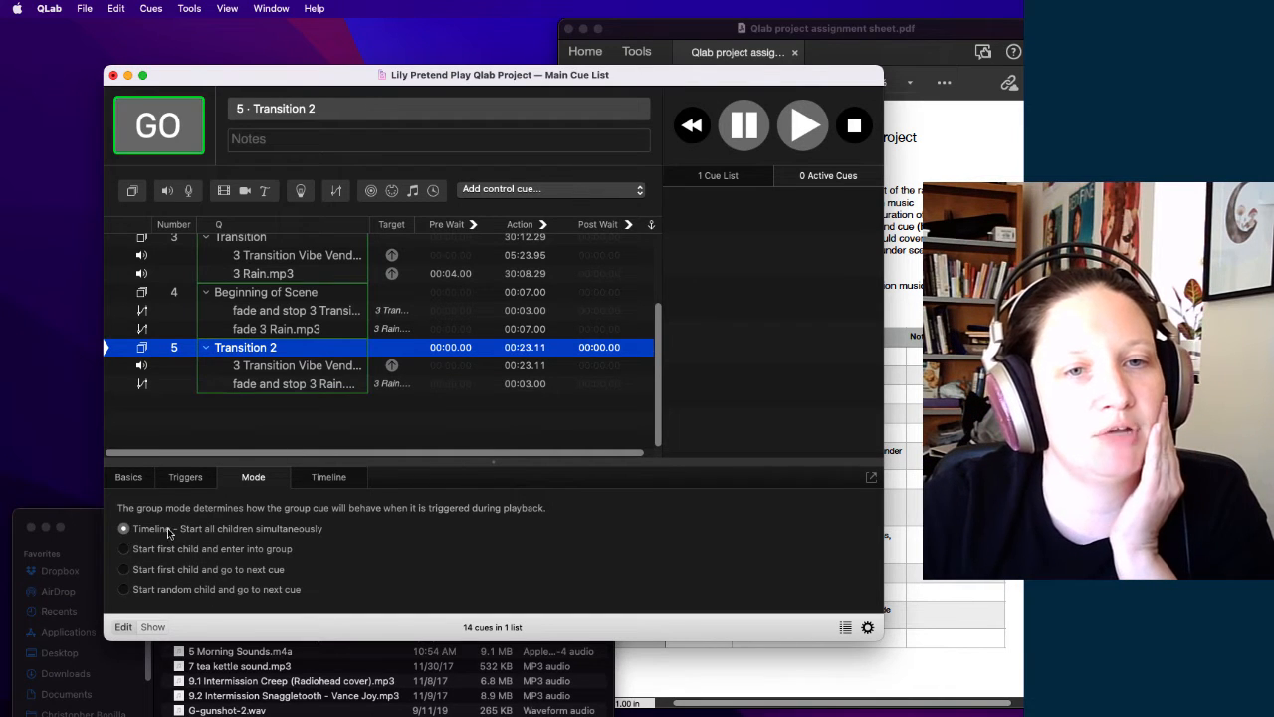
Step: In the Transition 2 timeline, start the 3 Rain.mp3 fade at about 3.61 seconds and lengthen it to about 4.36 seconds
click(319, 478)
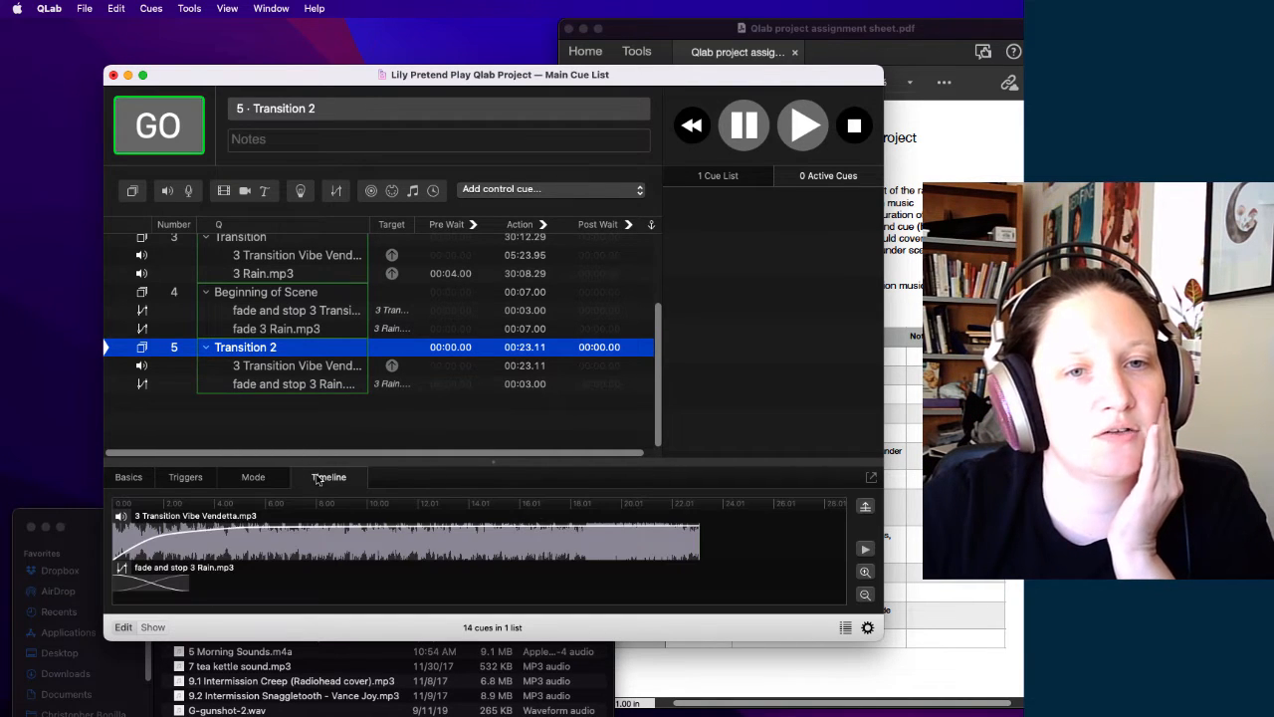
click(156, 587)
drag(156, 586, 316, 588)
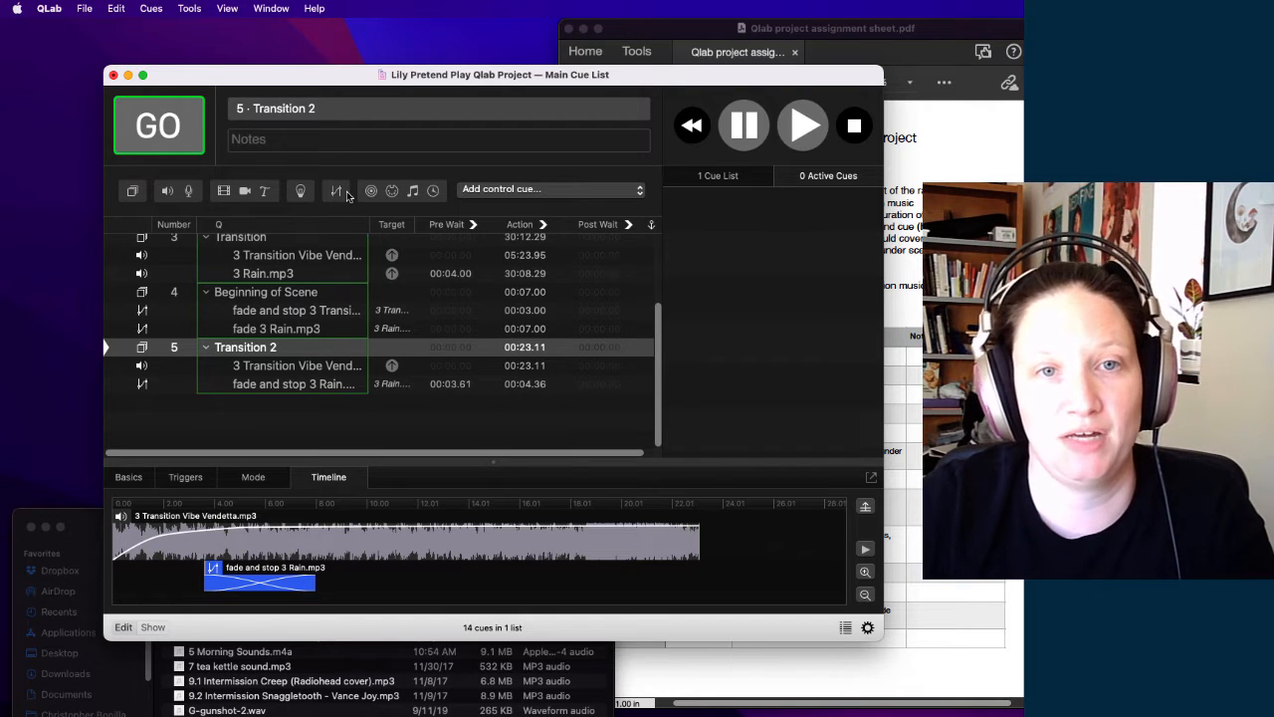
Step: Add 5 Morning Sounds.m4a from the project audio folder in Finder to the end of the Transition 2 group
click(75, 529)
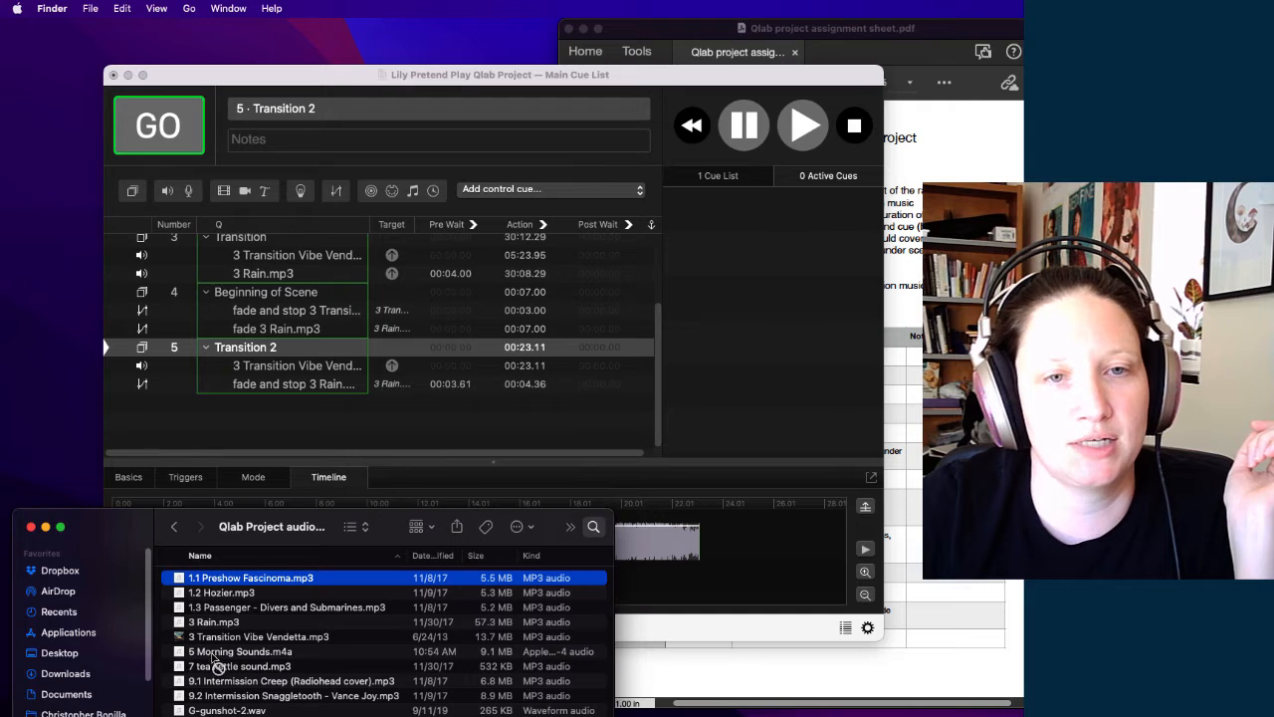
drag(214, 662, 288, 394)
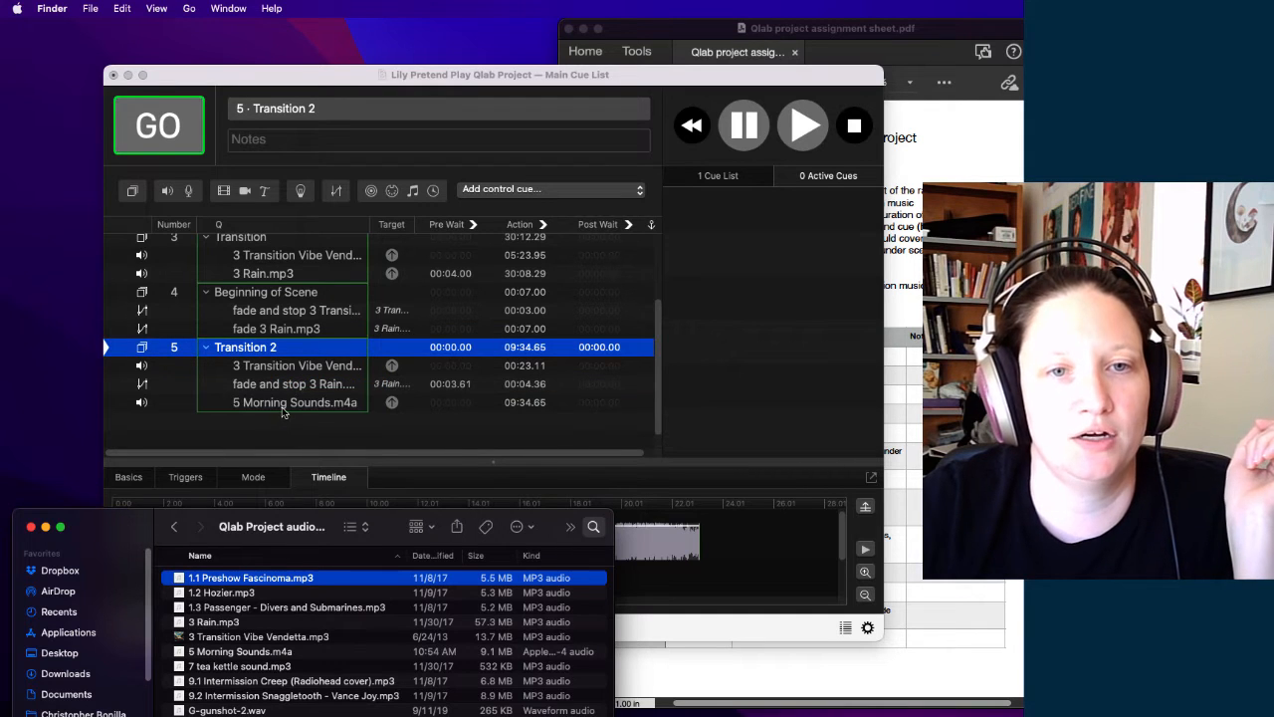
click(283, 412)
scroll(240, 550, down, 3)
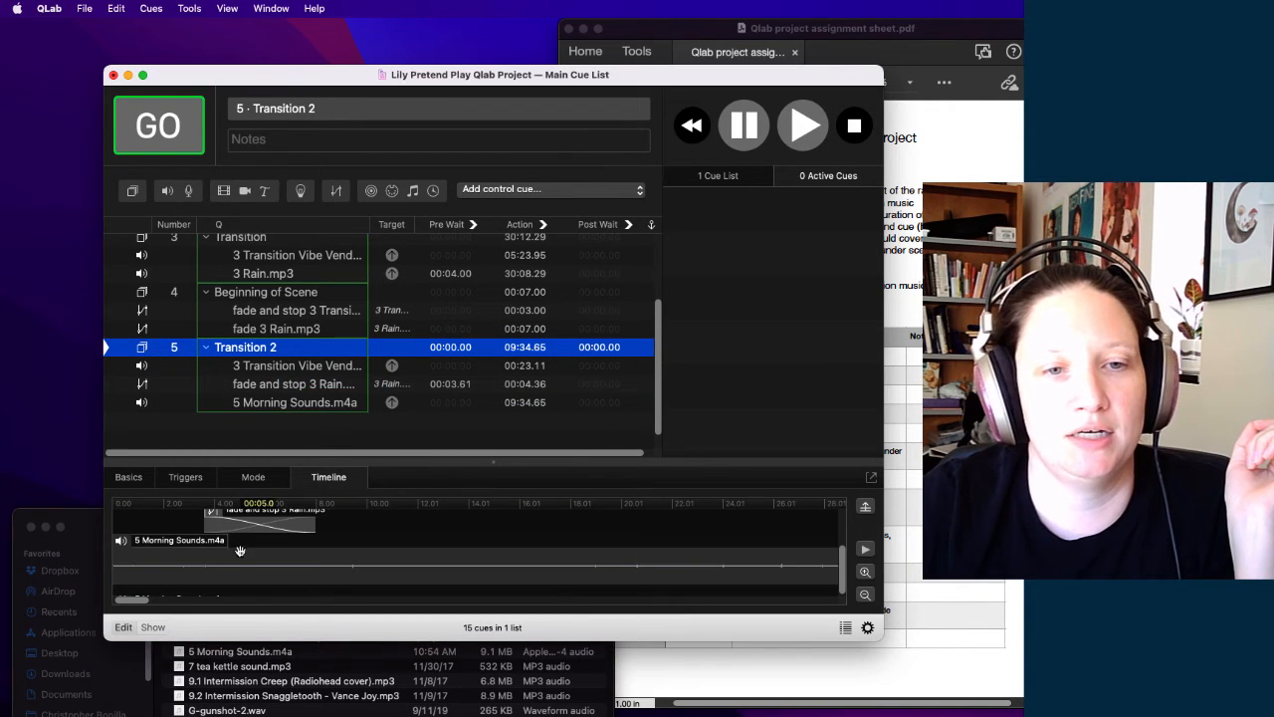
scroll(199, 528, up, 3)
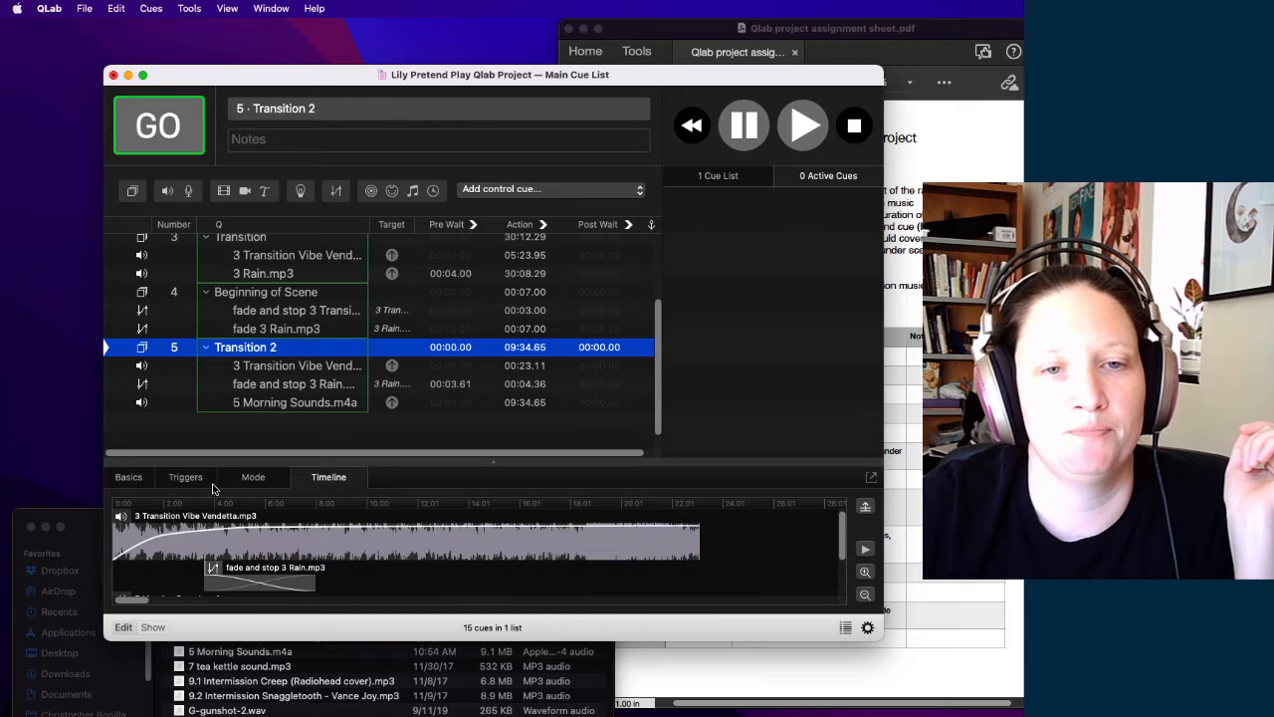
Step: Enable the integrated fade on 5 Morning Sounds.m4a and shape a steep fade-in curve at its start
click(273, 403)
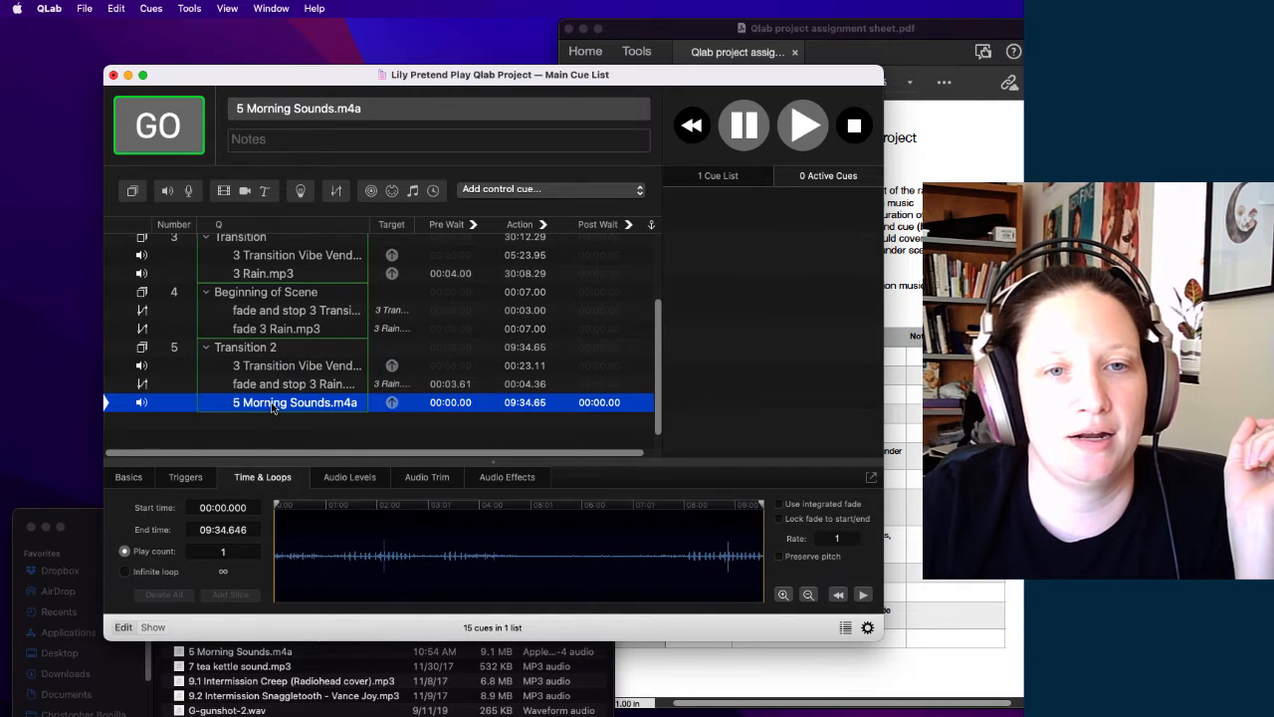
click(779, 505)
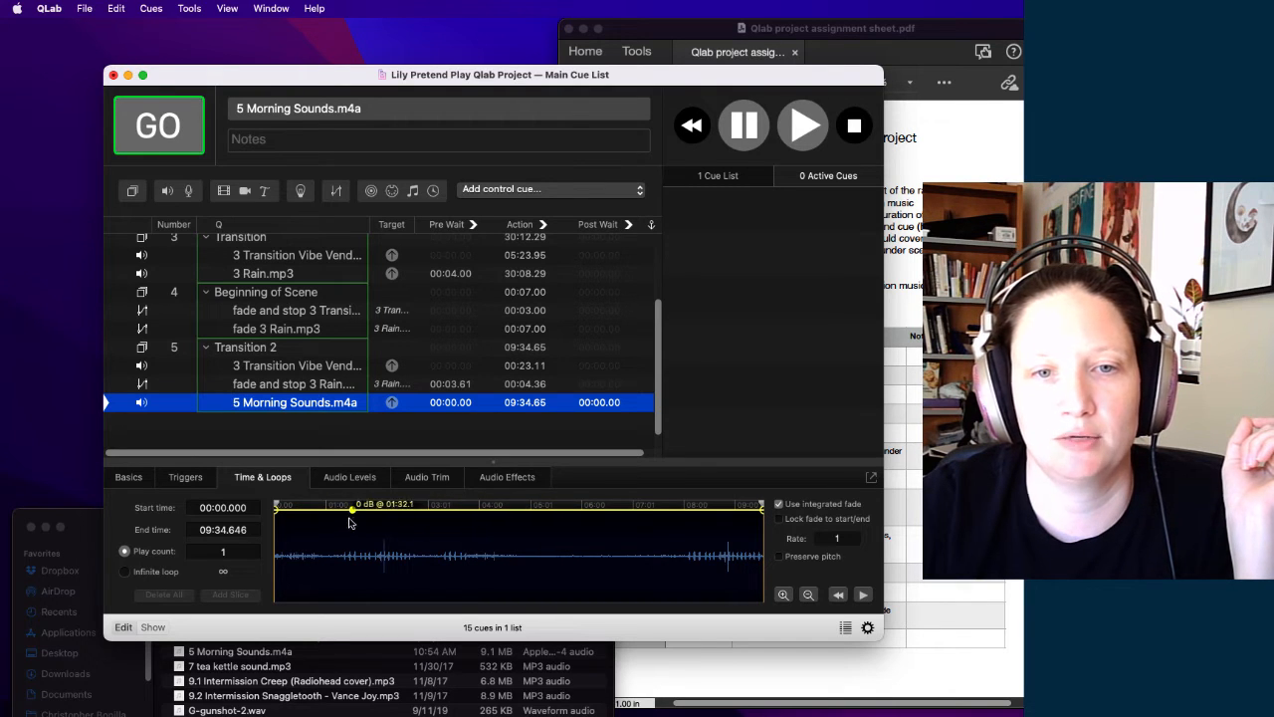
click(298, 511)
drag(298, 514, 276, 585)
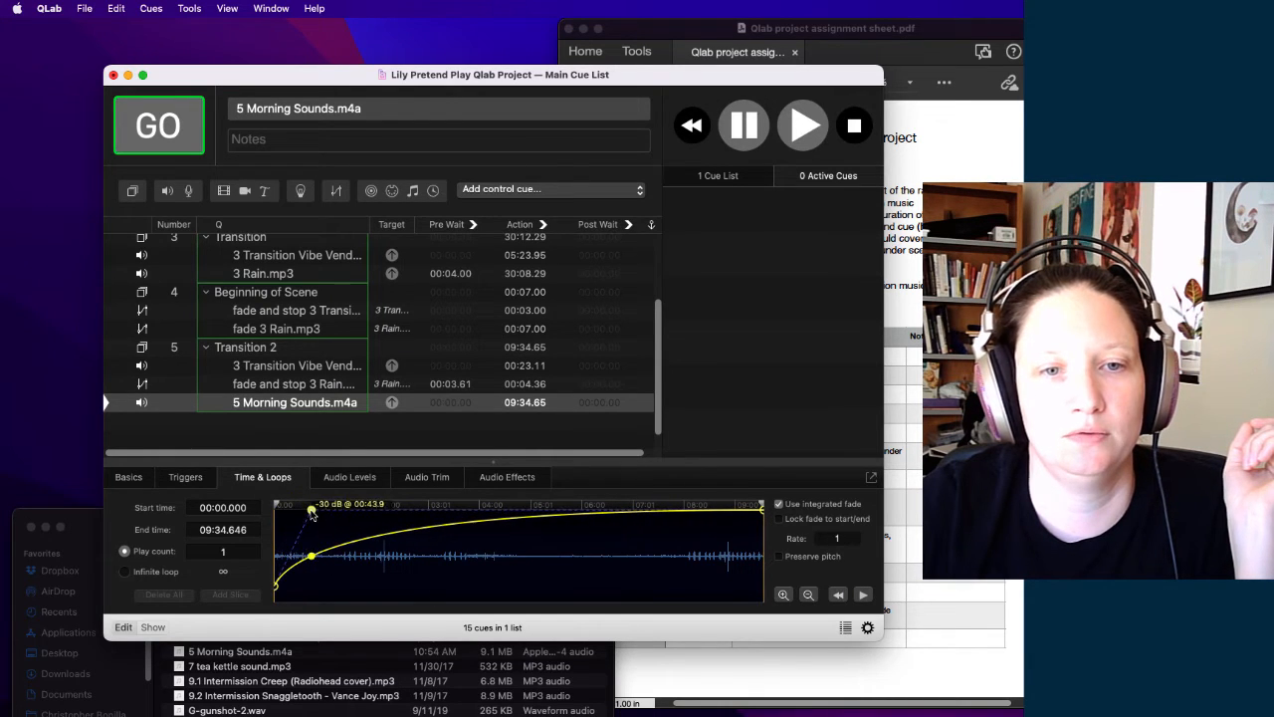
drag(309, 559, 280, 523)
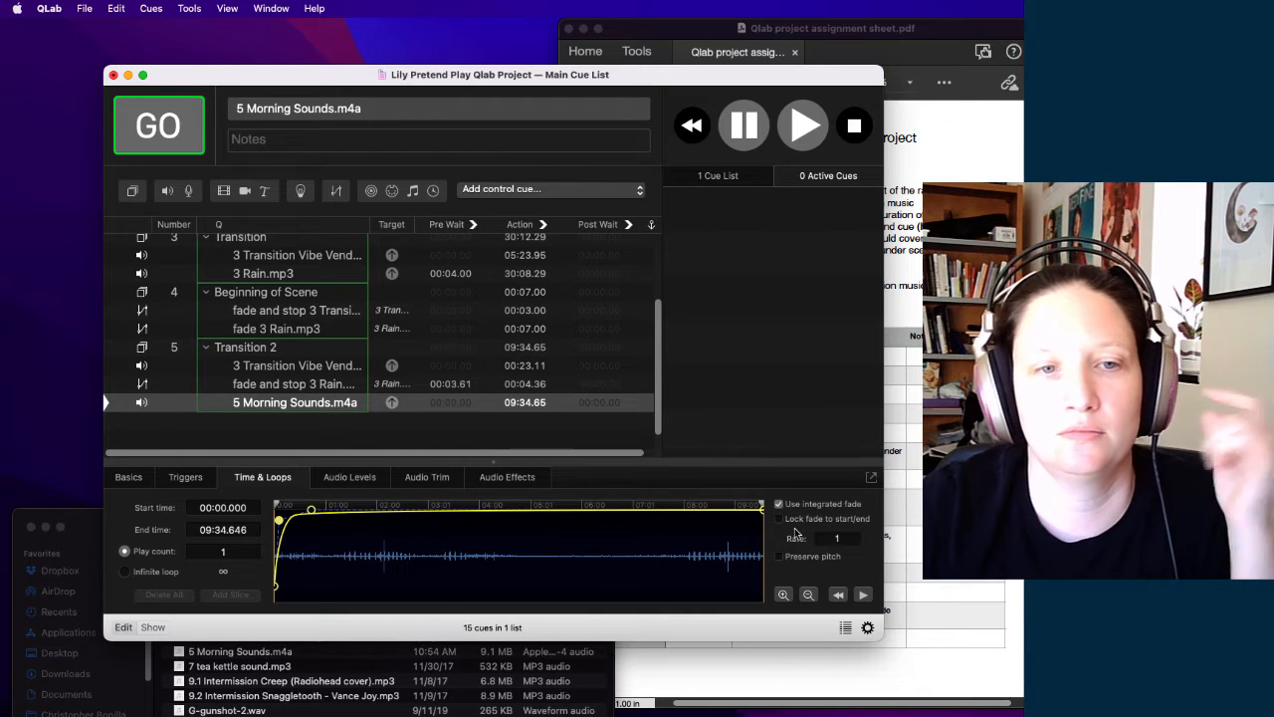
Step: Audition 5 Morning Sounds.m4a, add a full-level point to its integrated fade at about 1:45, and stop playback
key(space)
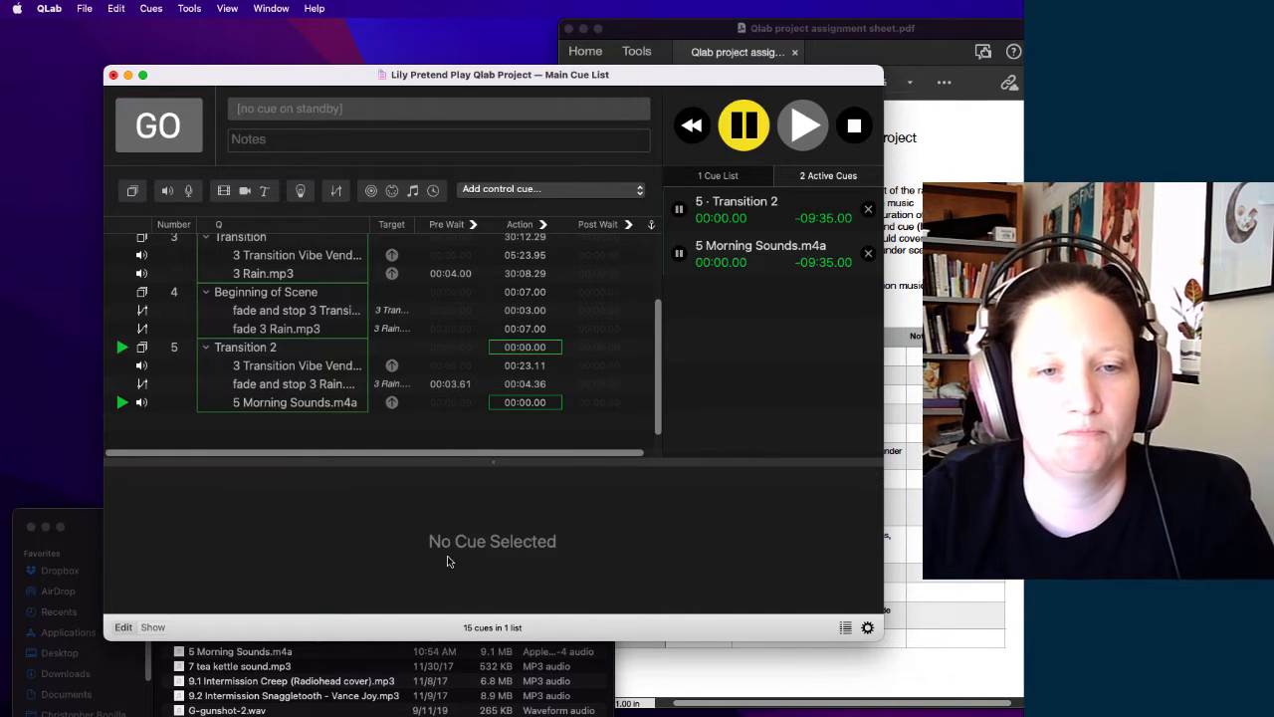
click(295, 402)
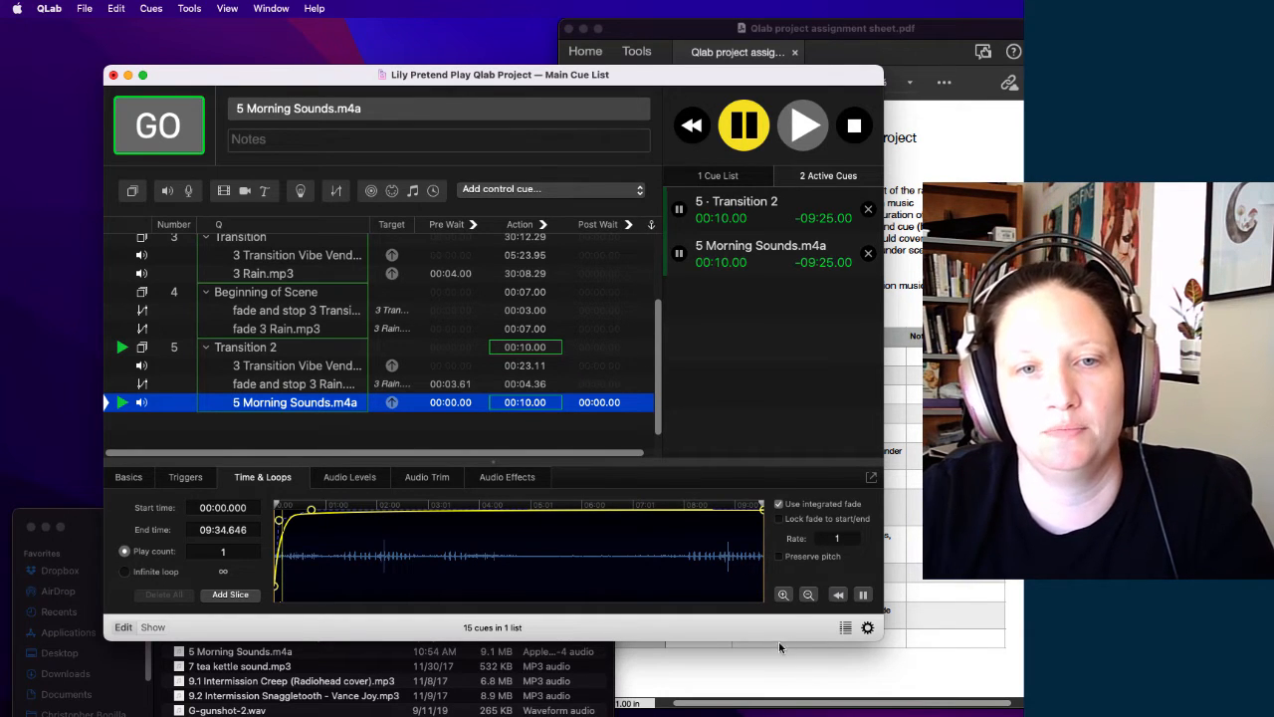
click(361, 508)
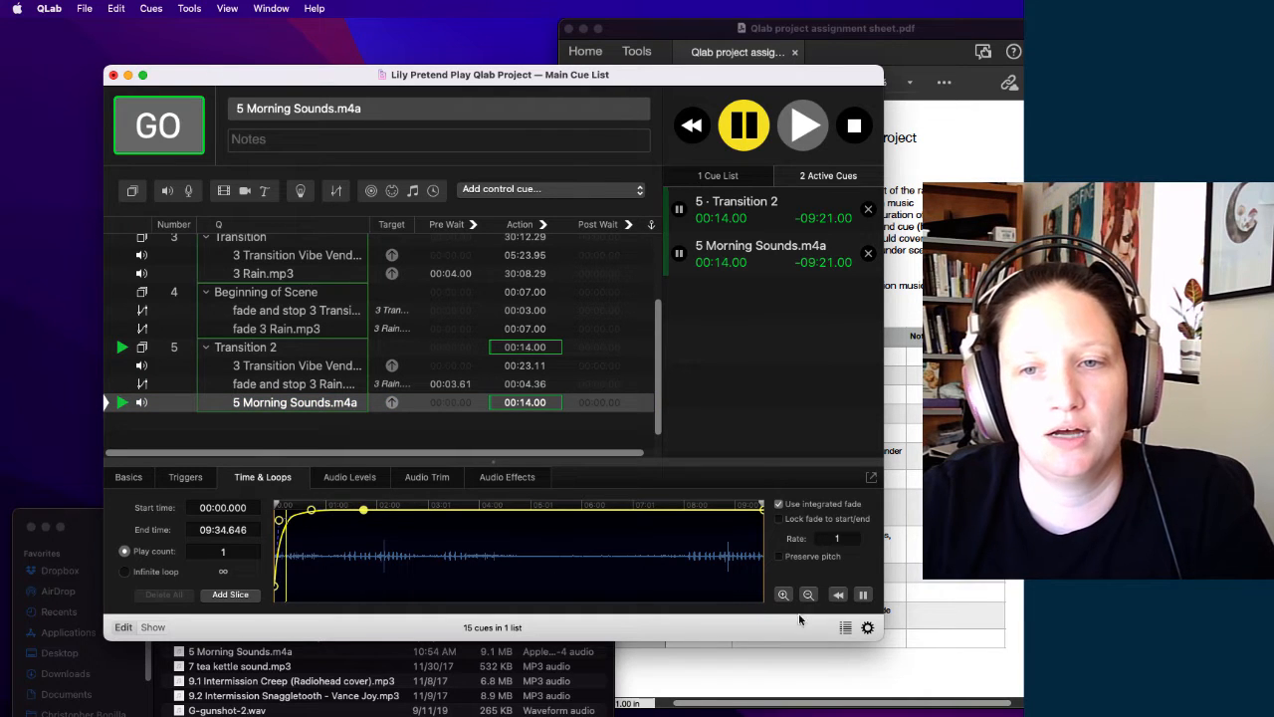
drag(748, 510, 735, 552)
key(Escape)
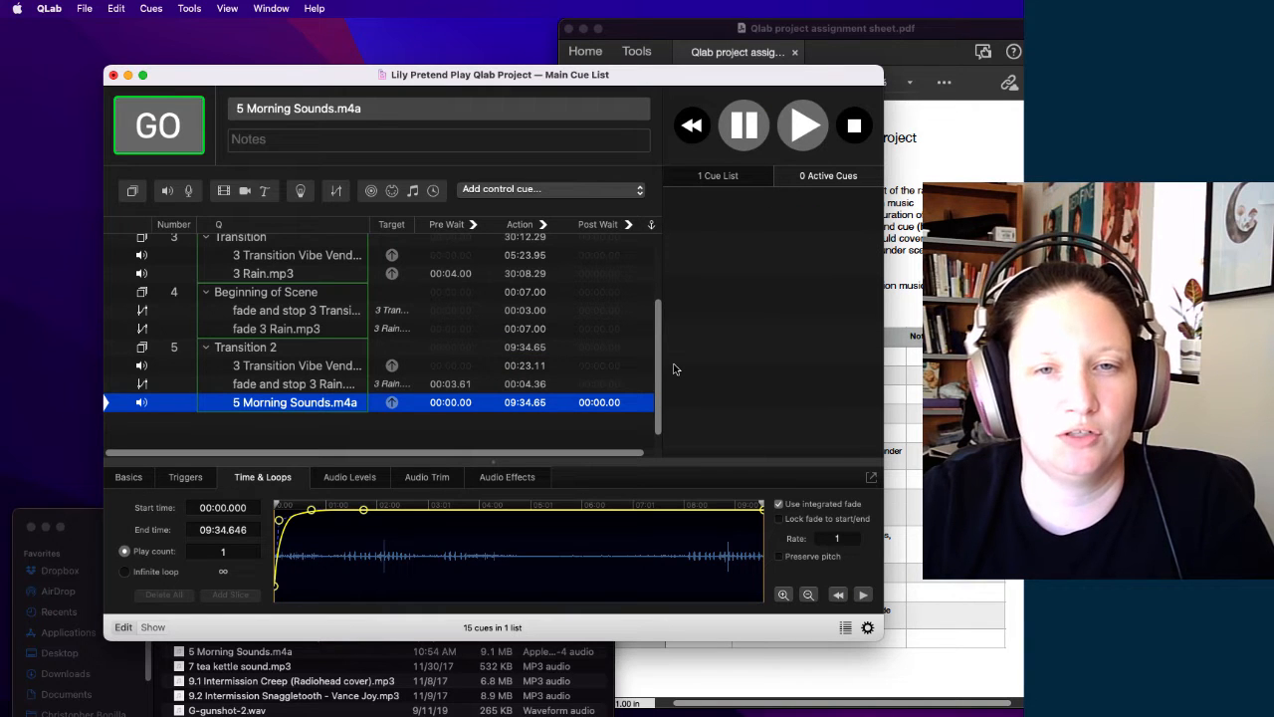
Step: In the Transition 2 timeline, move 5 Morning Sounds.m4a so it starts at about 5.77 seconds
click(281, 386)
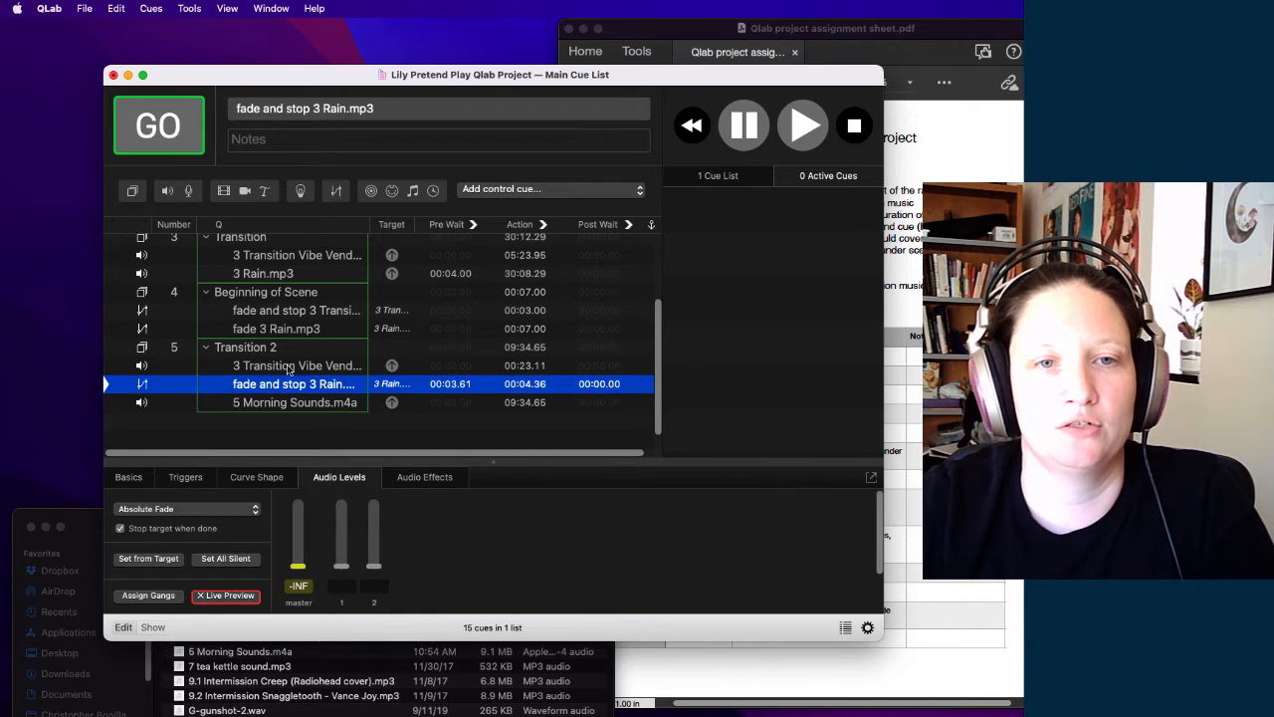
click(280, 402)
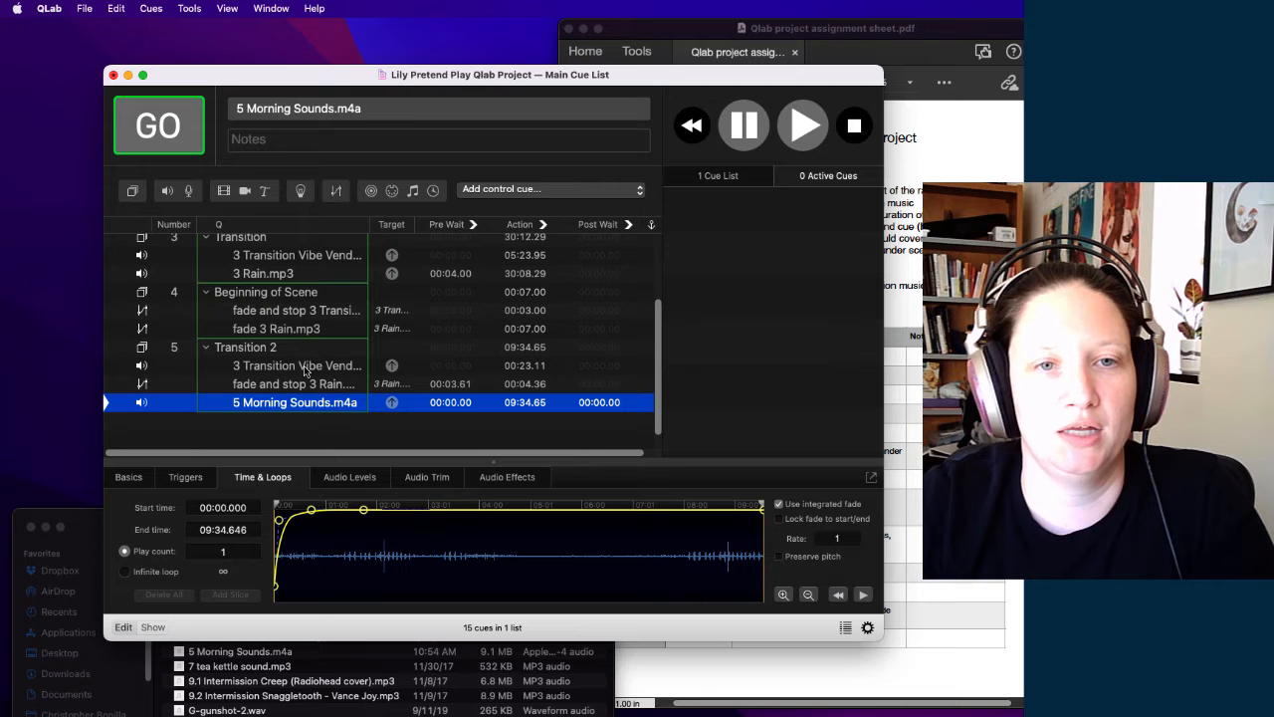
click(244, 348)
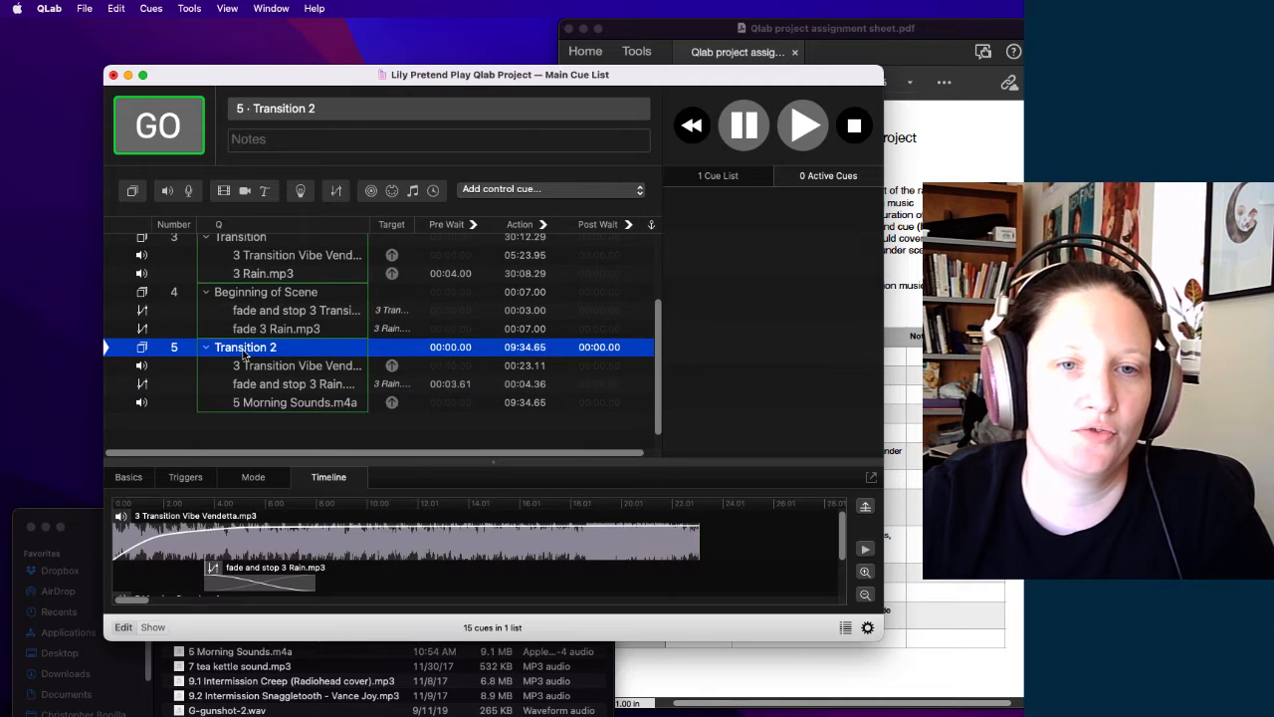
scroll(179, 552, down, 2)
drag(166, 560, 330, 564)
scroll(244, 565, up, 5)
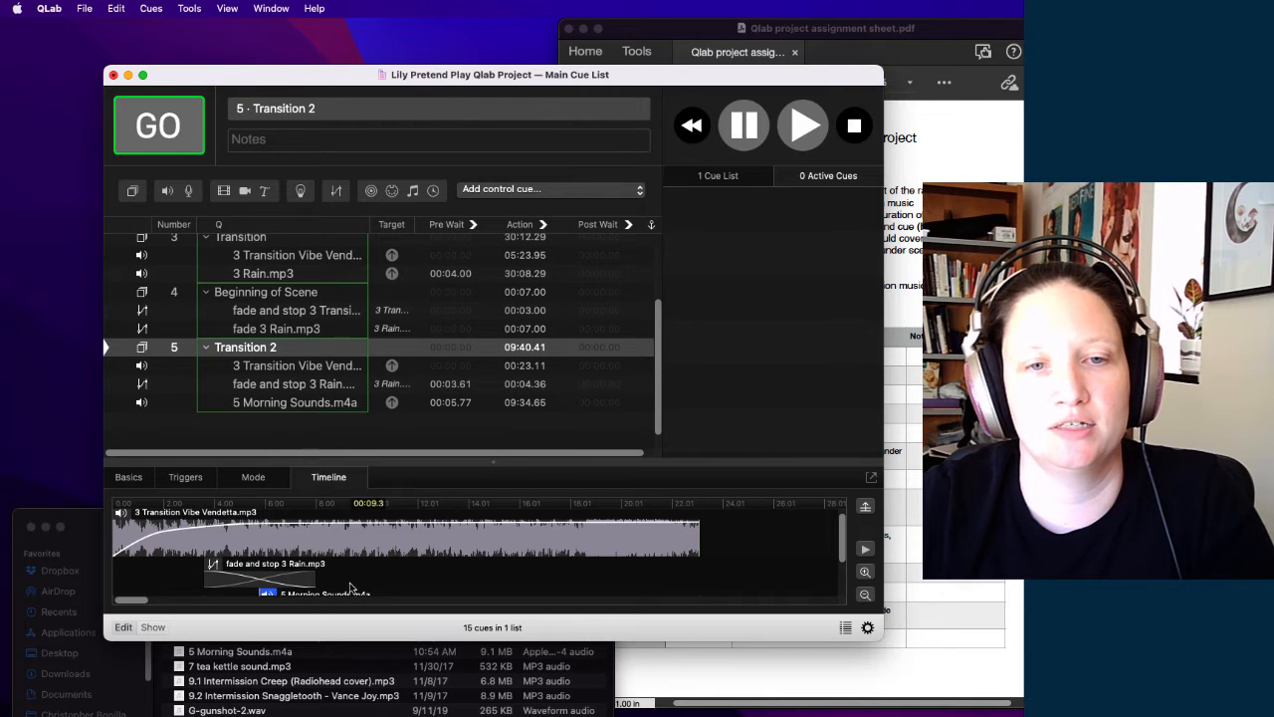
scroll(477, 568, down, 3)
click(491, 573)
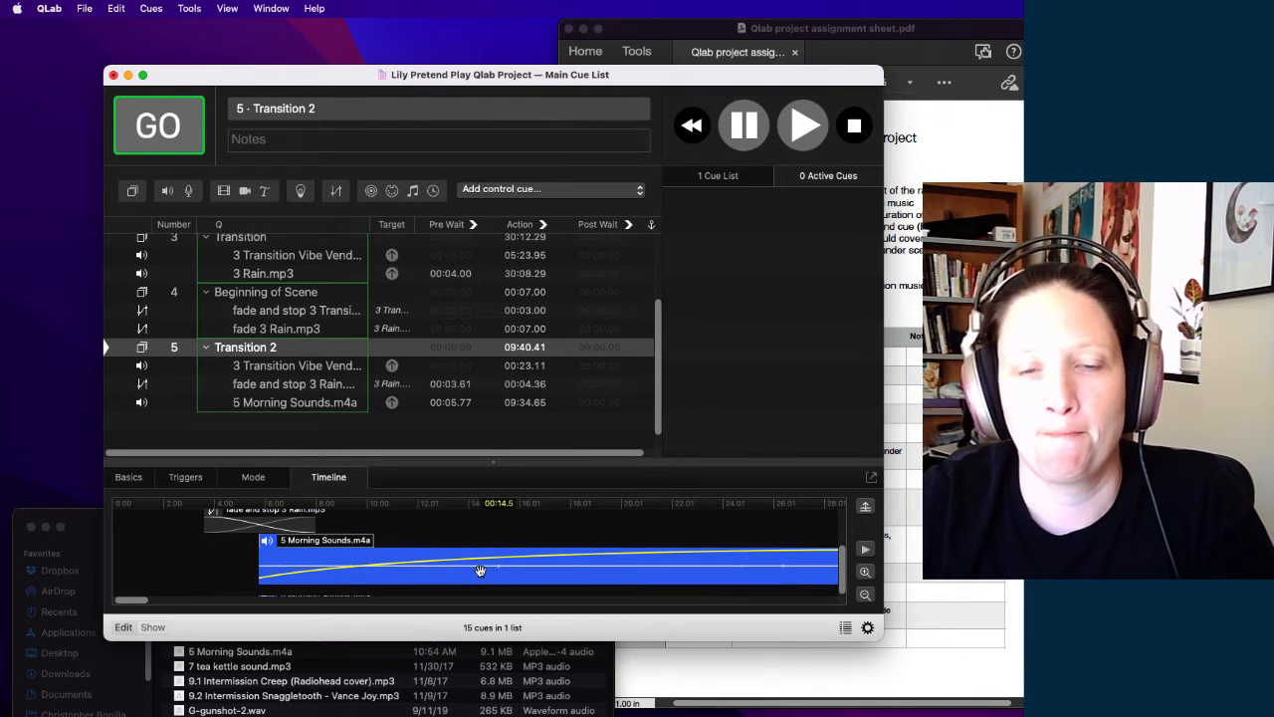
Step: Shorten the integrated fade-in of 5 Morning Sounds.m4a so the curve reaches full level by about 10 seconds
click(261, 400)
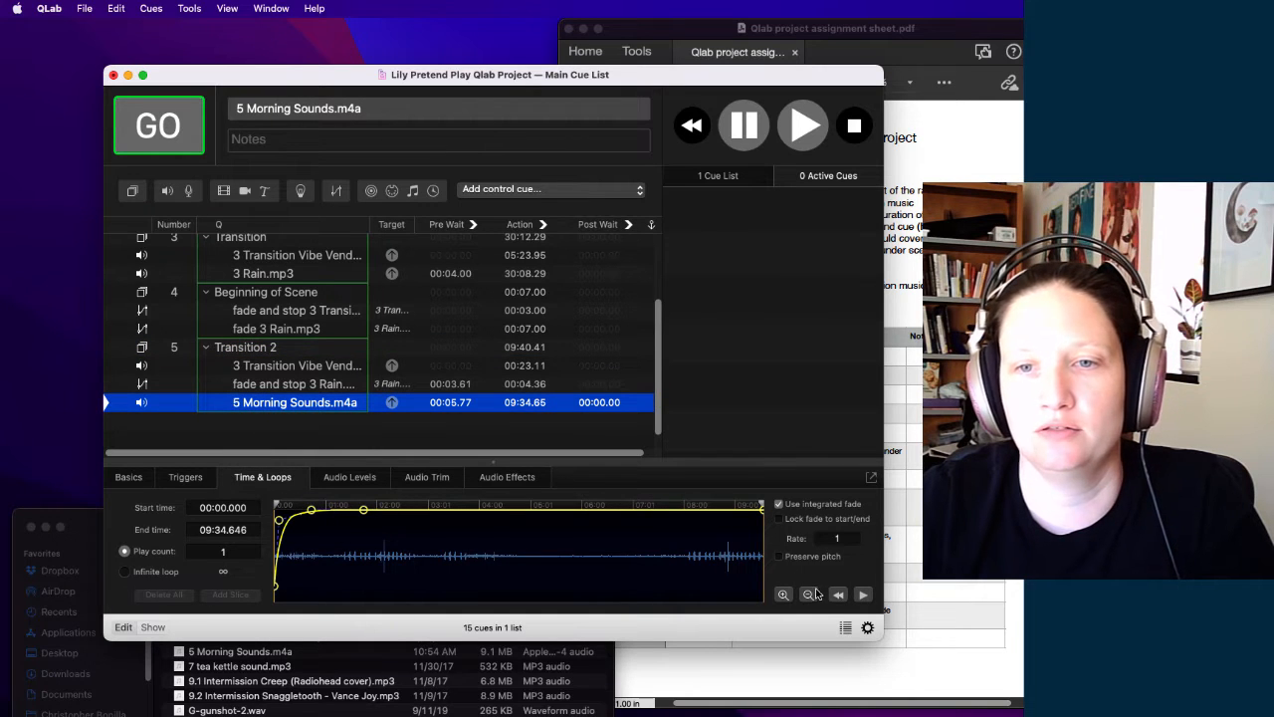
click(782, 594)
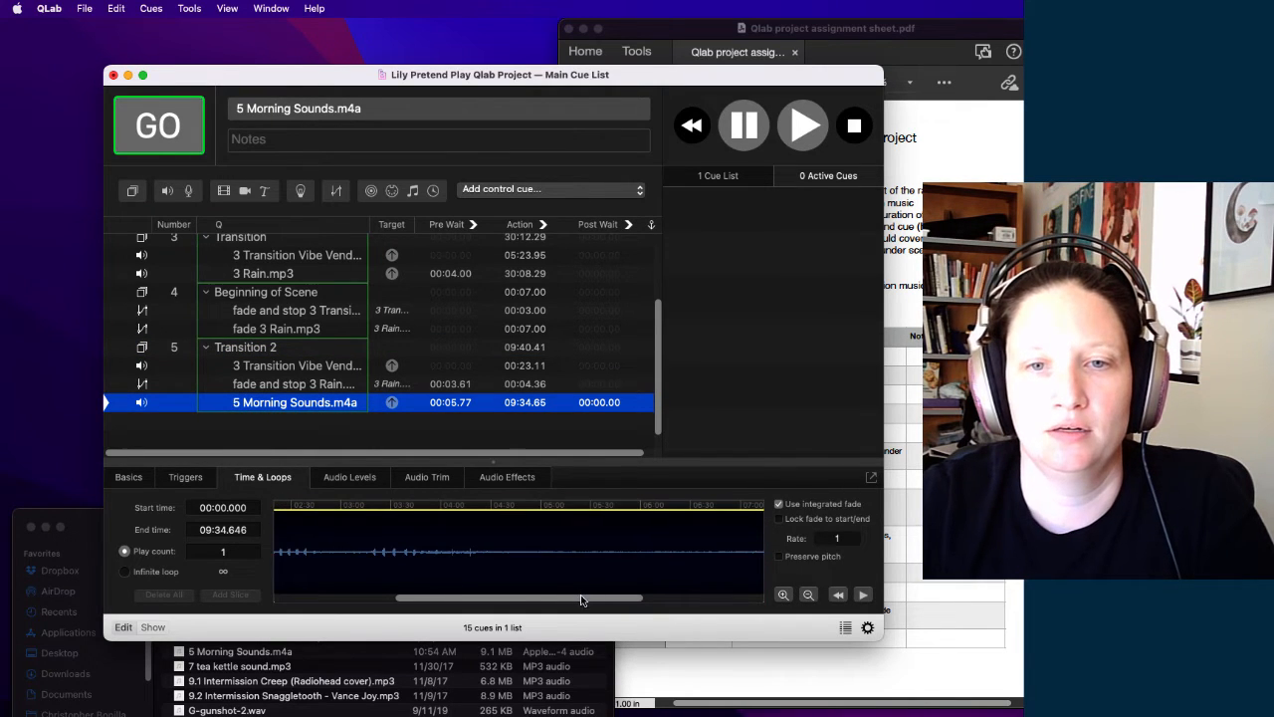
click(782, 594)
drag(582, 600, 416, 600)
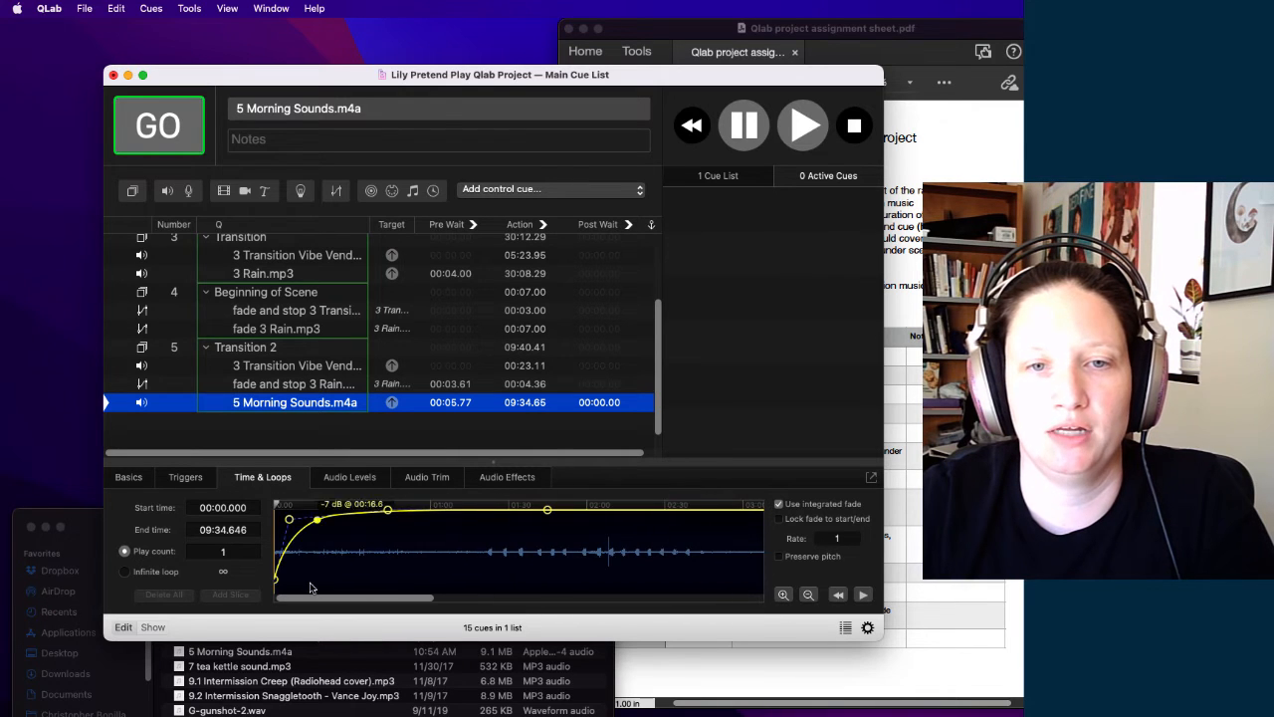
click(783, 594)
click(783, 596)
drag(531, 598, 145, 571)
drag(489, 518, 323, 511)
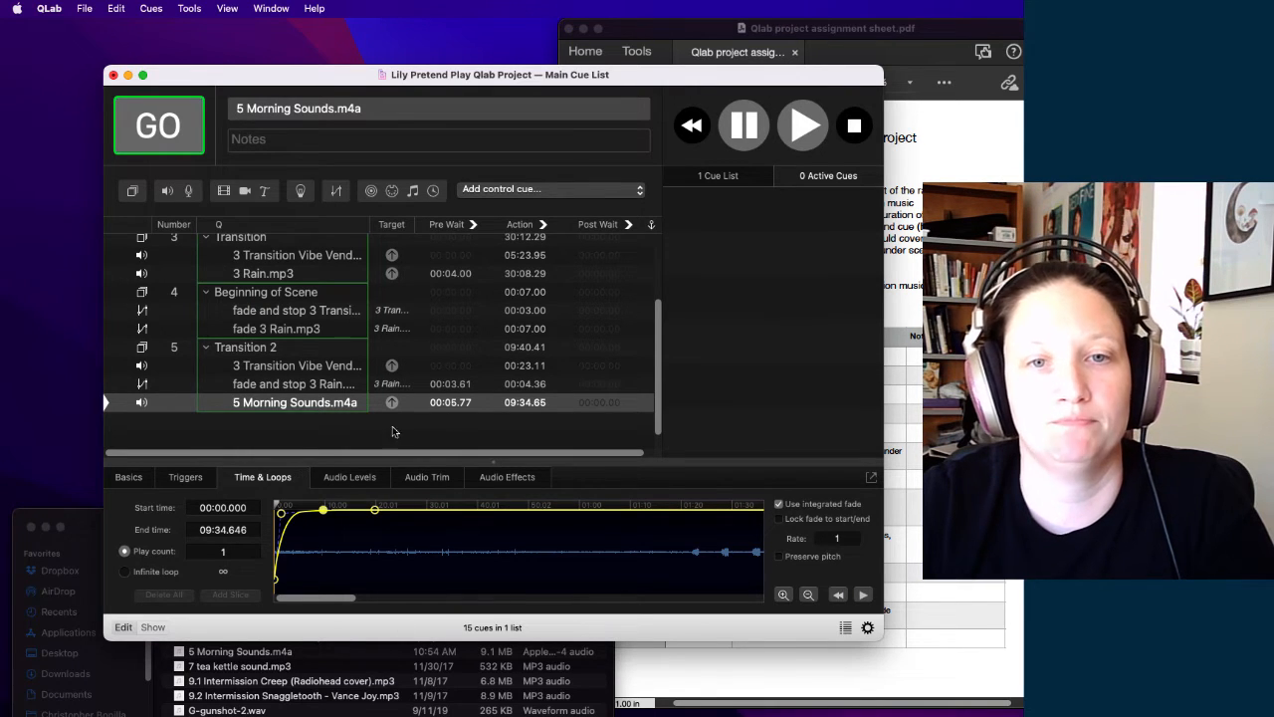
click(281, 426)
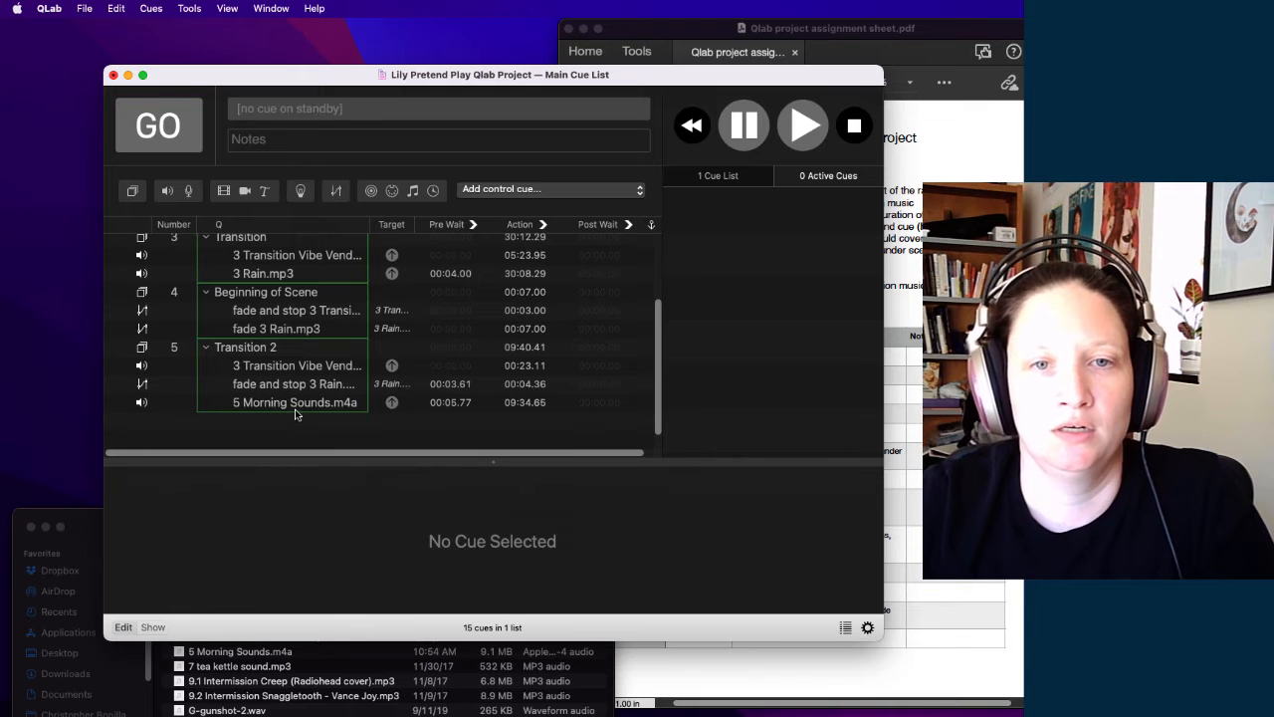
click(296, 404)
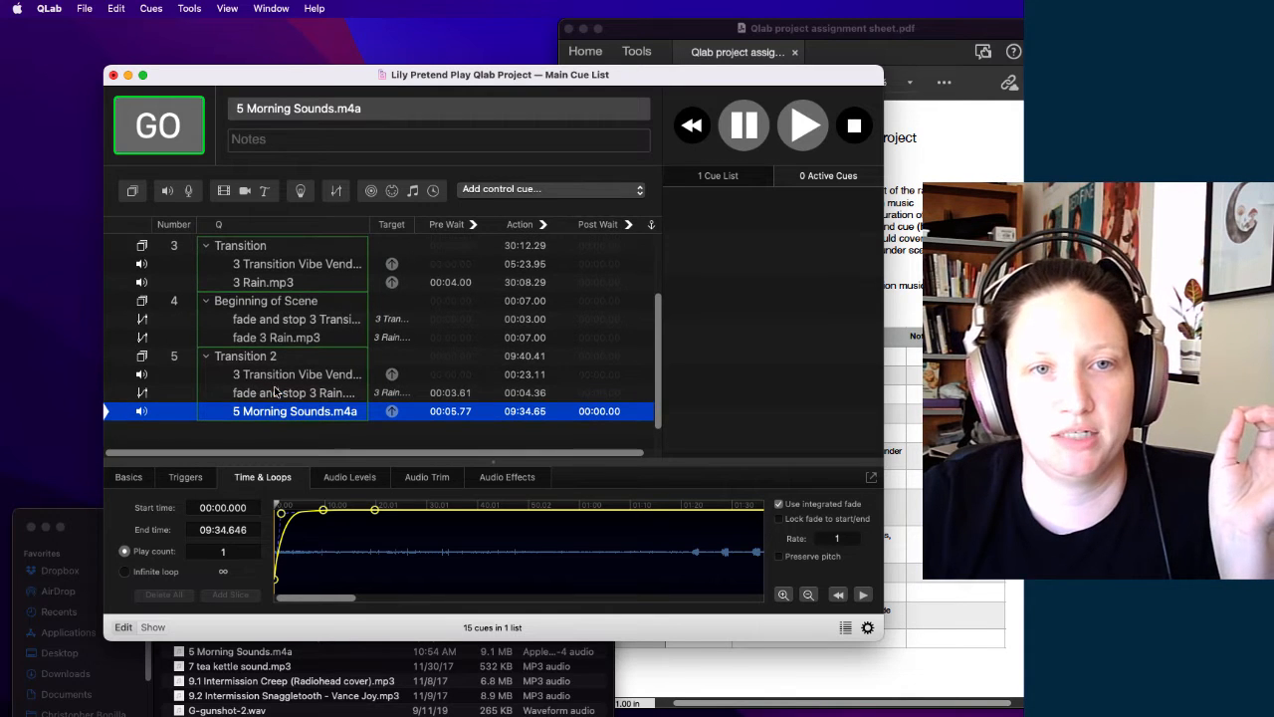
Step: Run cues 3 Transition, 4 Beginning of Scene and 5 Transition 2 in order to check how they play together
scroll(261, 289, up, 1)
click(149, 256)
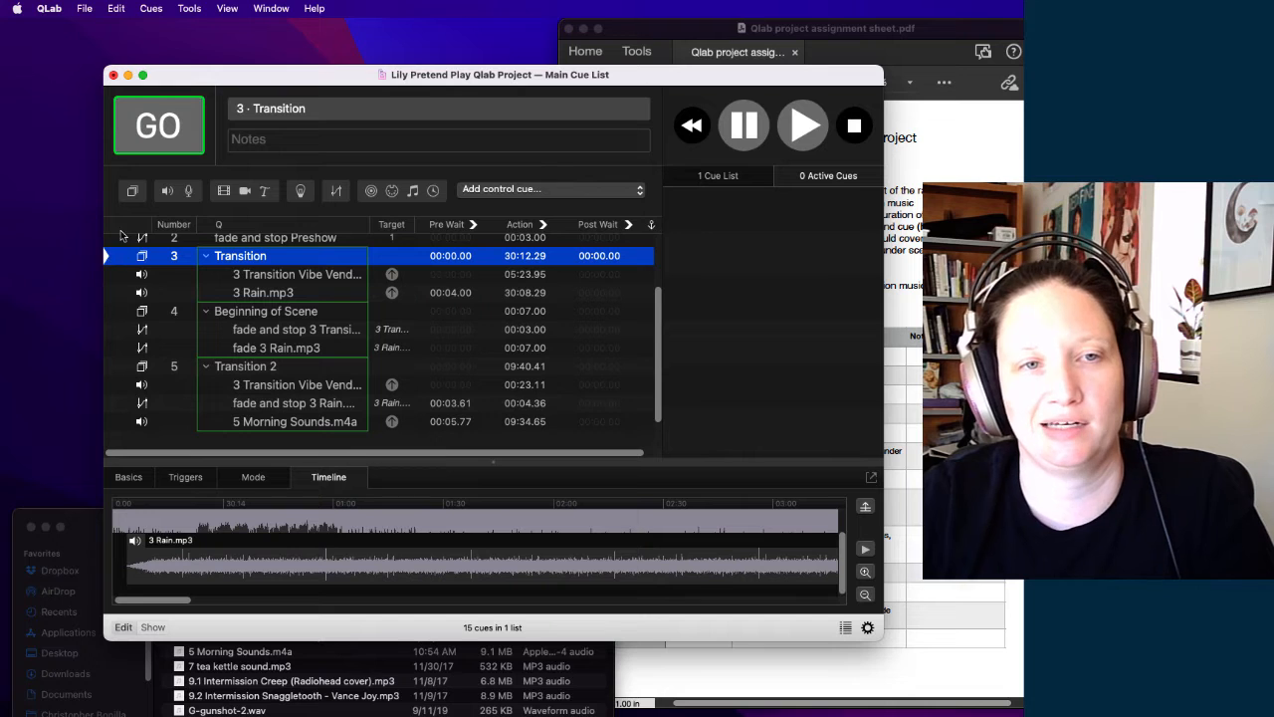
click(175, 131)
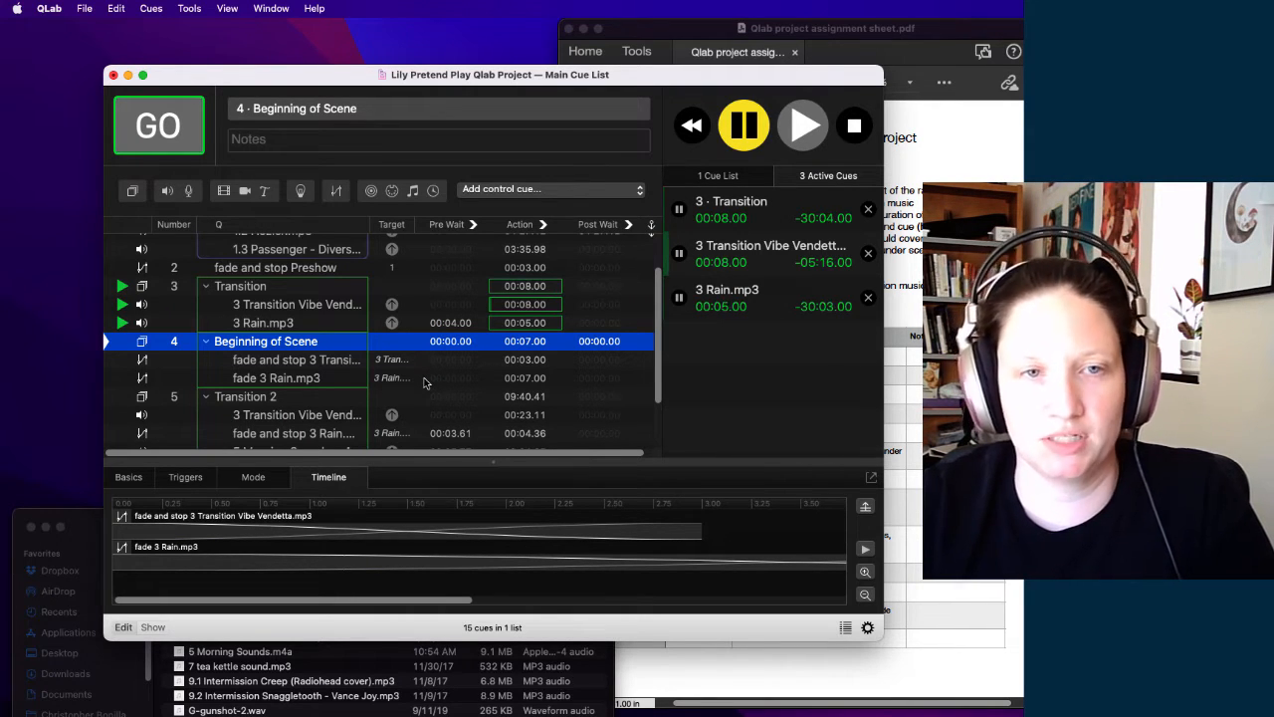
key(space)
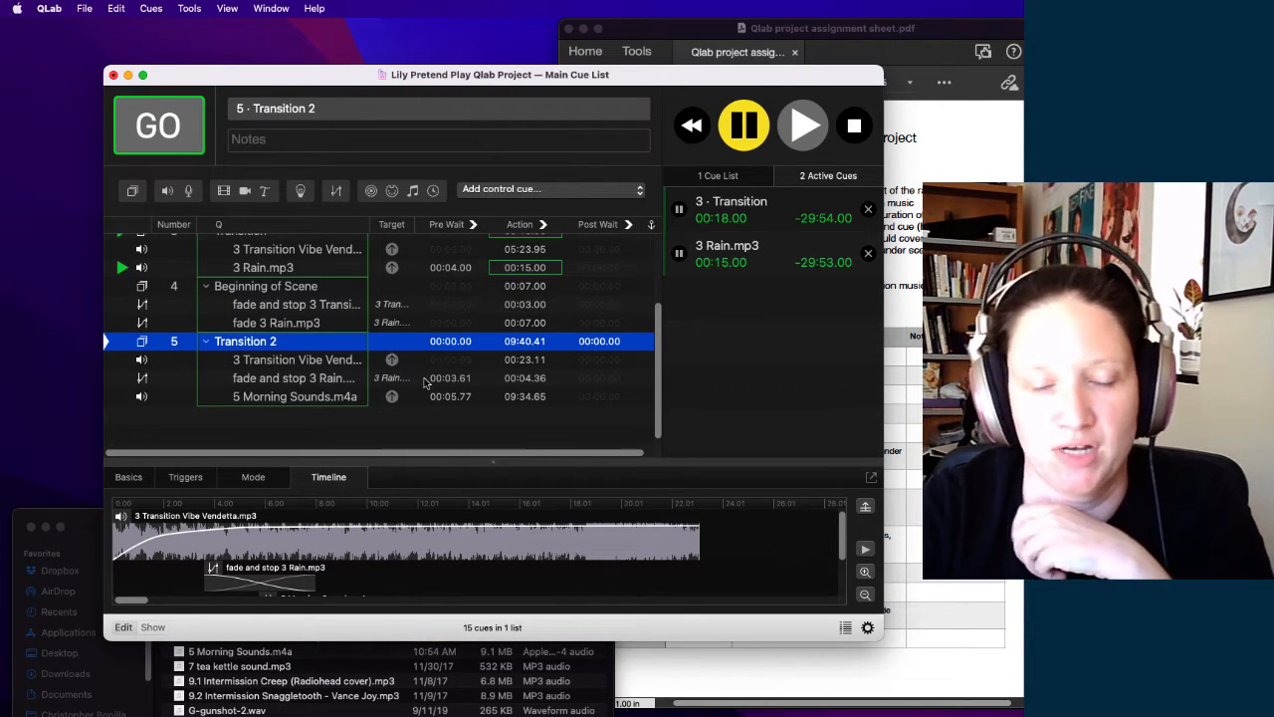
key(space)
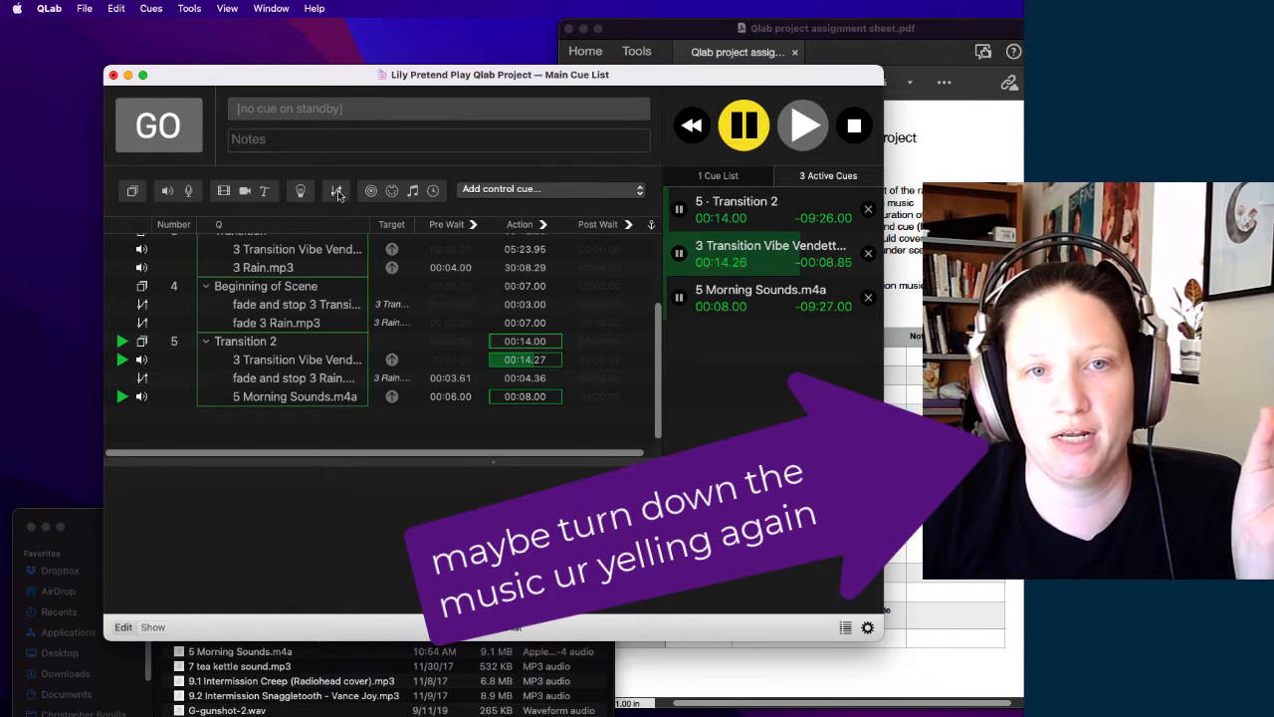
Step: Add a fade cue after the Transition 2 group with master at -INF, targeting that group's 3 Transition Vibe Vendetta.mp3
drag(337, 190, 221, 428)
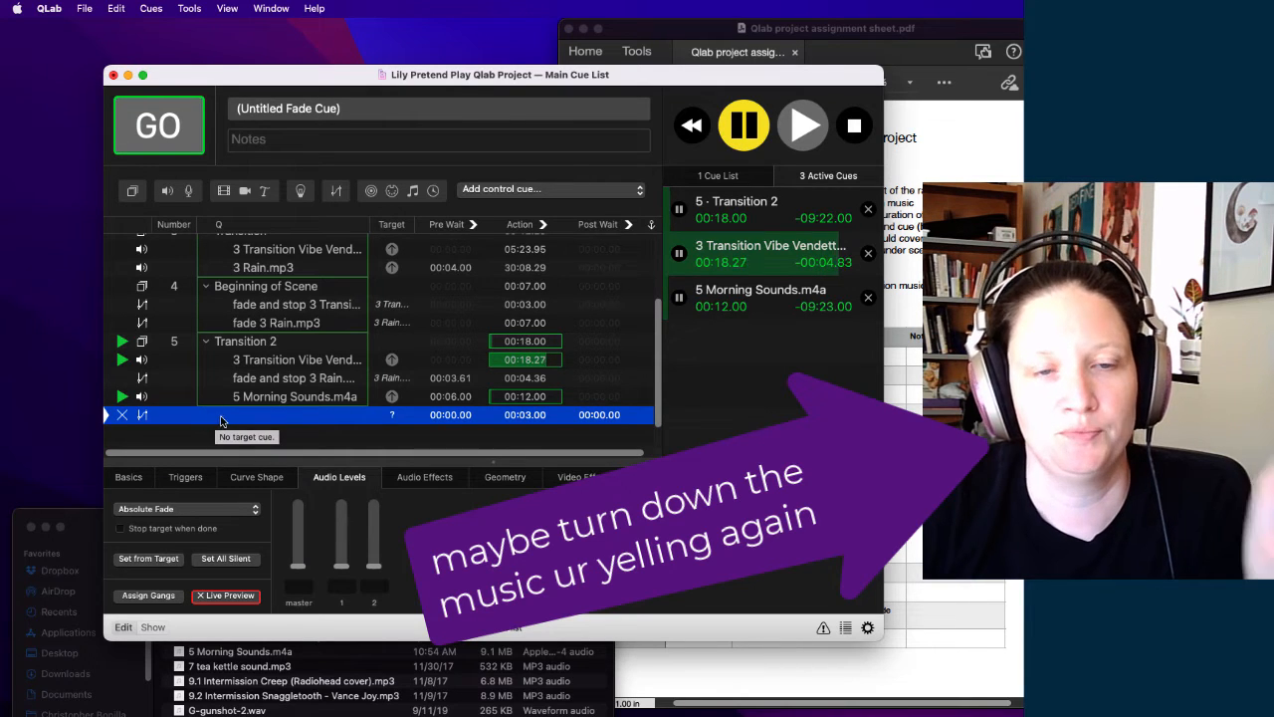
drag(239, 341, 238, 416)
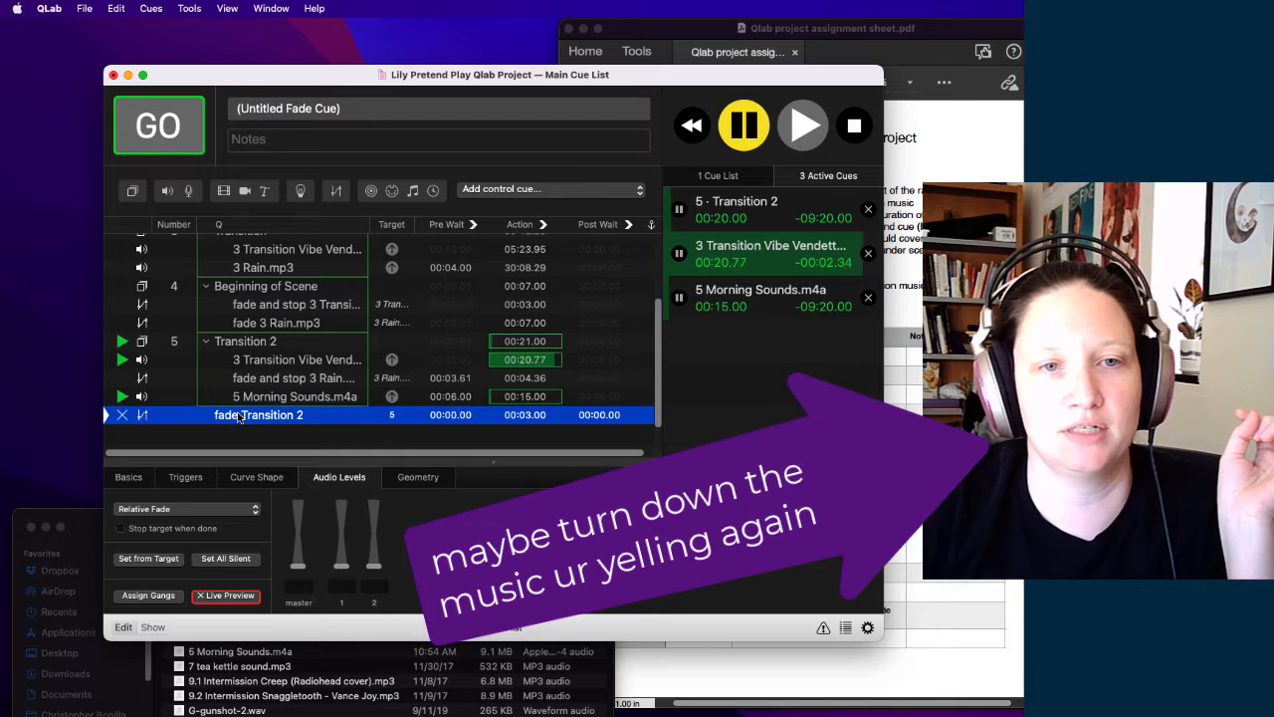
click(296, 567)
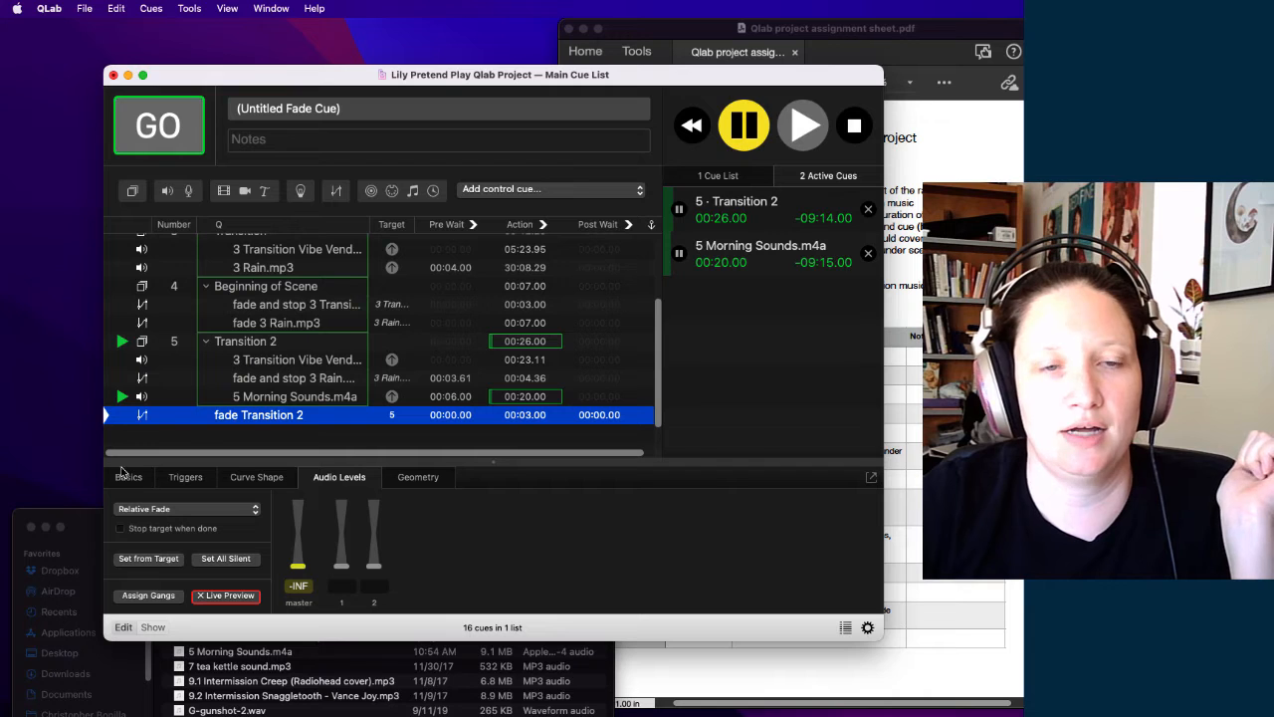
click(269, 362)
drag(269, 362, 272, 418)
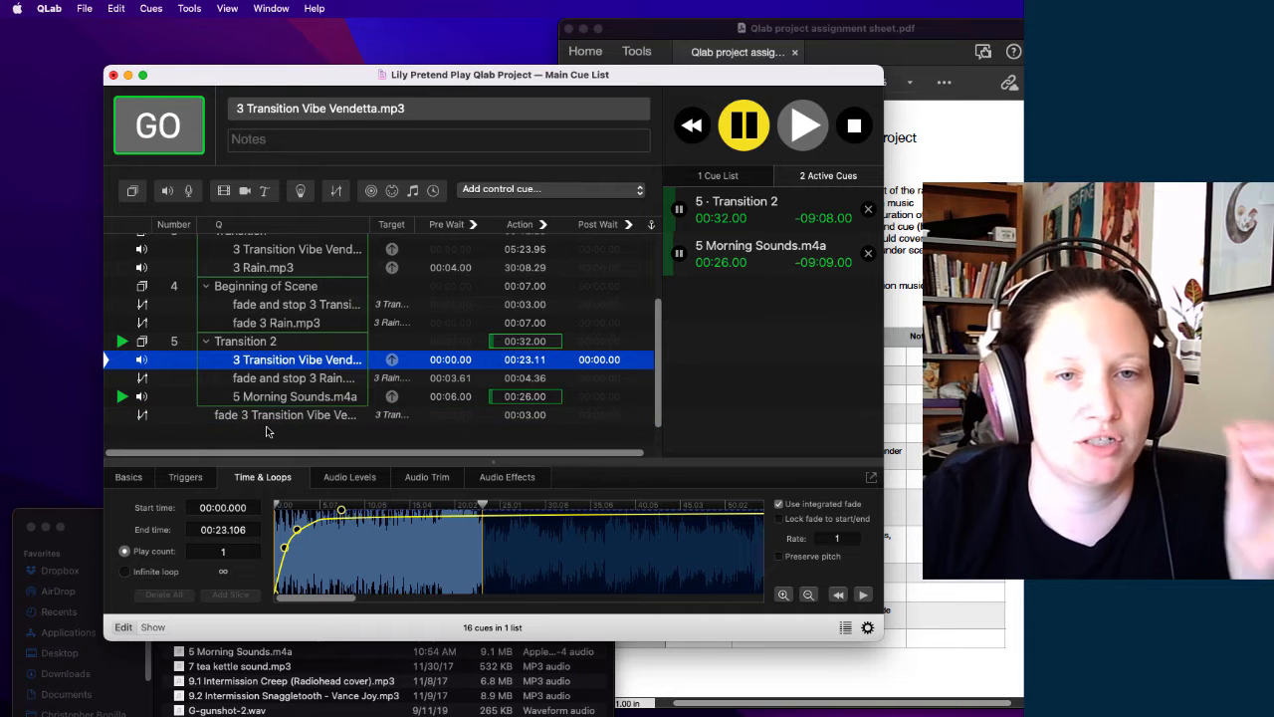
Step: In Transition 2, extend the end time of 3 Transition Vibe Vendetta.mp3 to 00:25.556 and lower its integrated fade curve
click(276, 398)
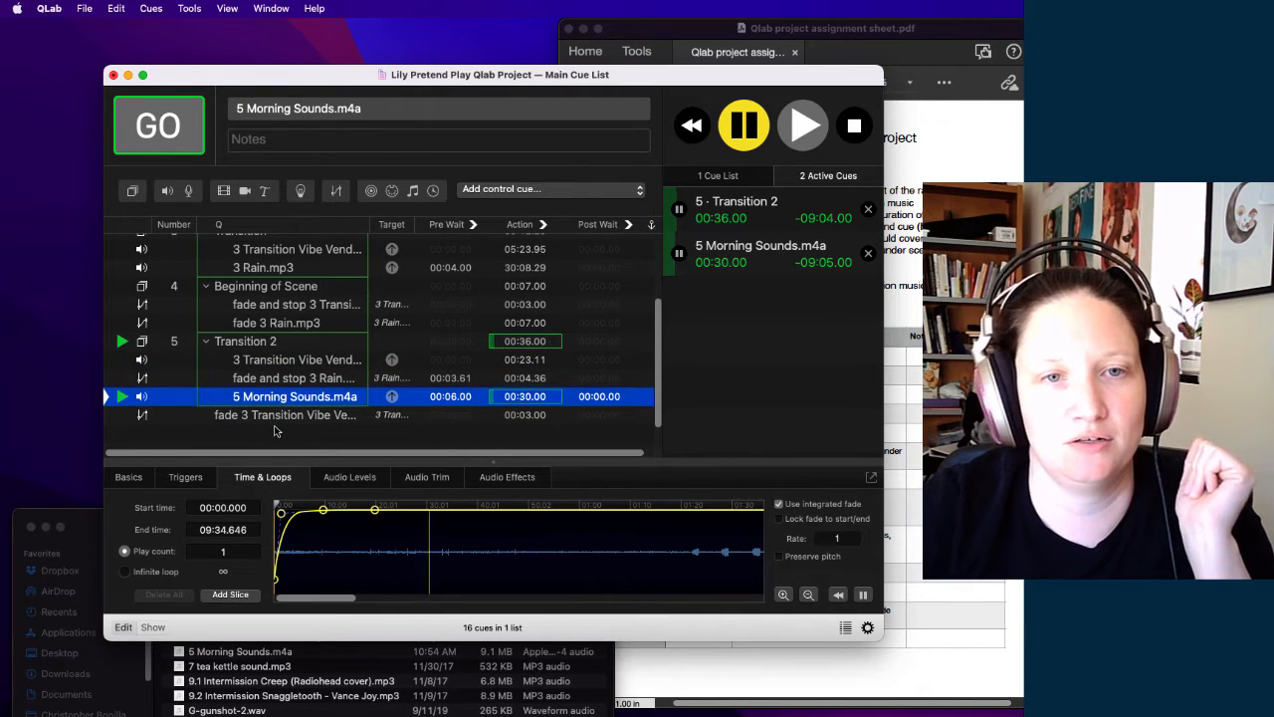
click(293, 365)
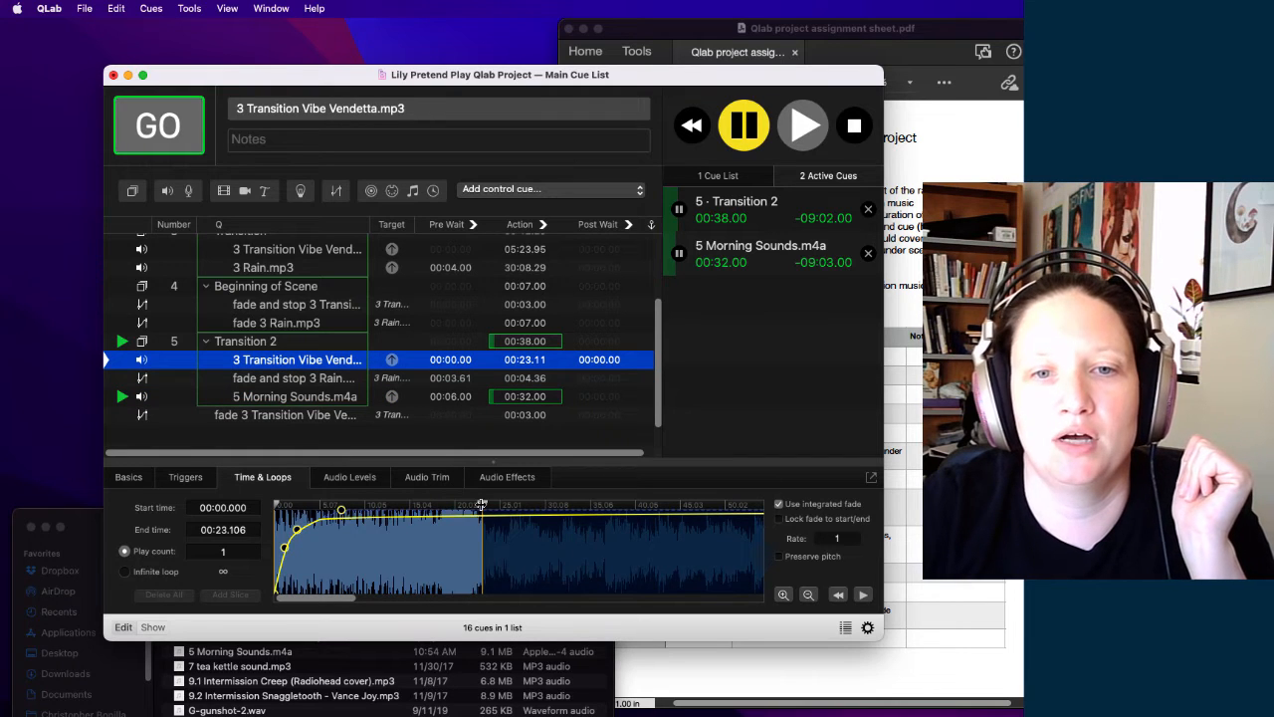
drag(481, 506, 504, 506)
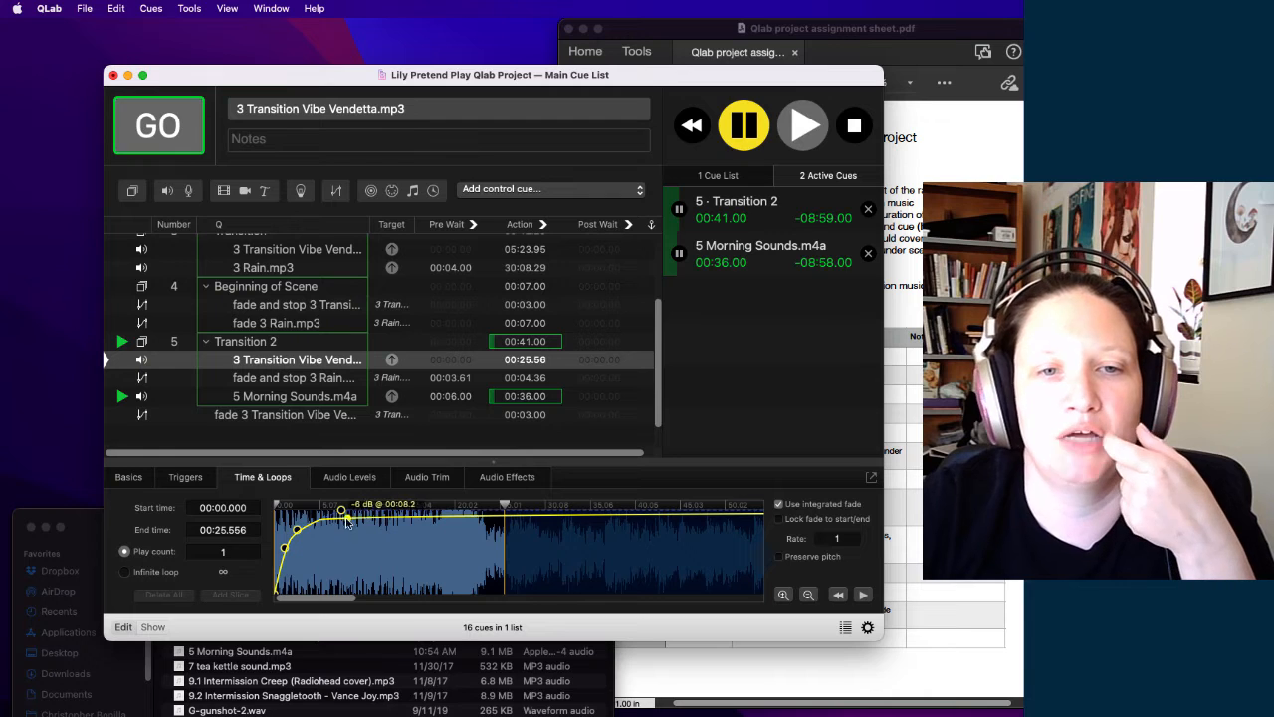
drag(345, 519, 299, 540)
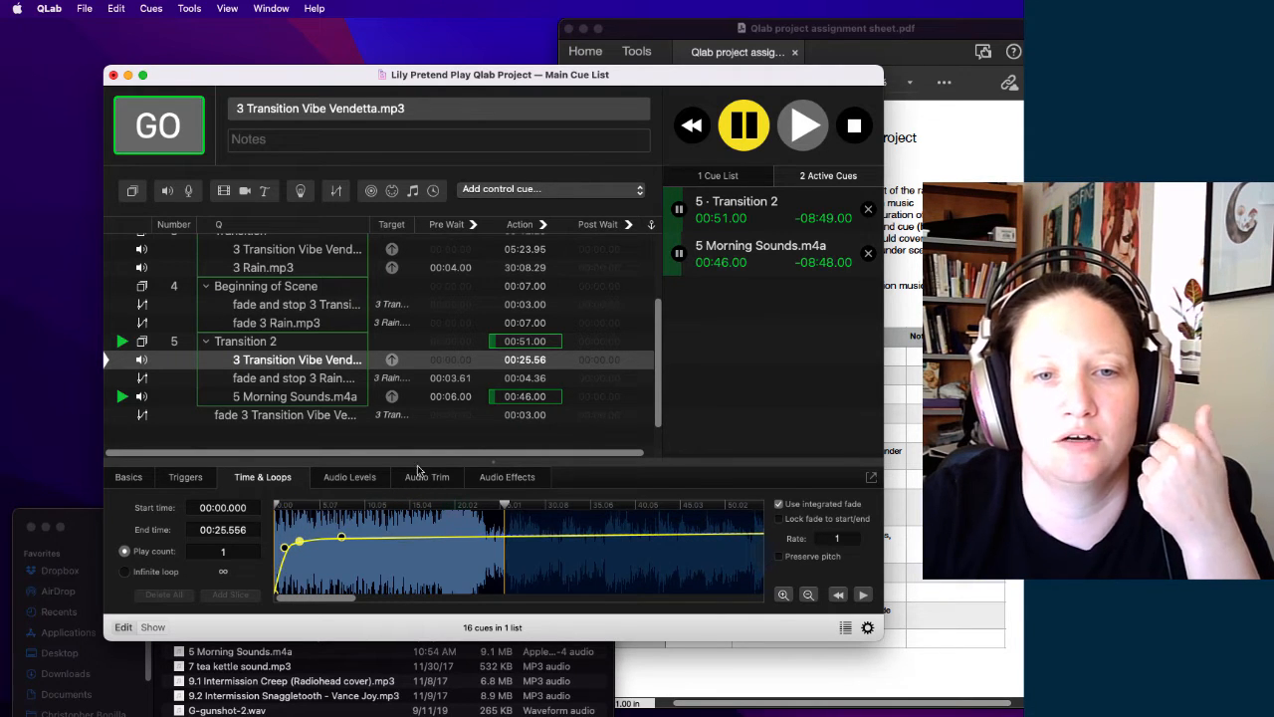
Step: Stop the running Transition 2 cue and replay the rain, rain fade, Transition 2 and music fade cues to check the sequence
click(272, 418)
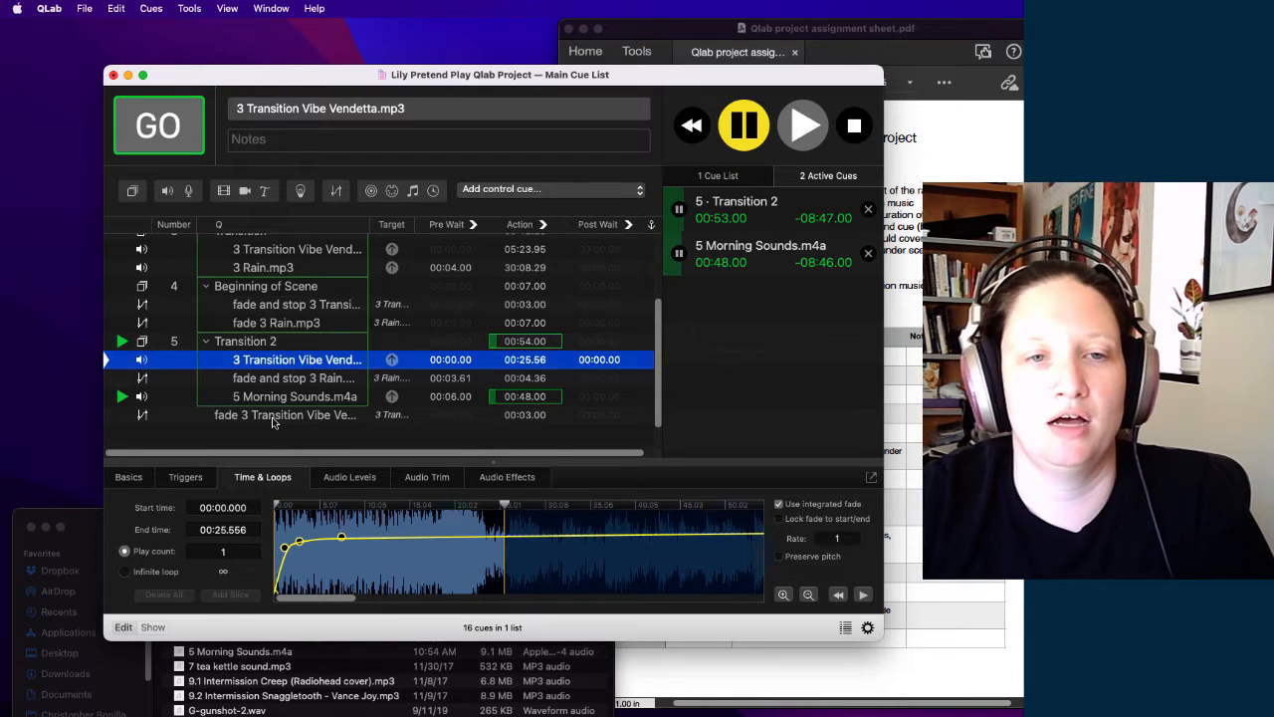
click(273, 417)
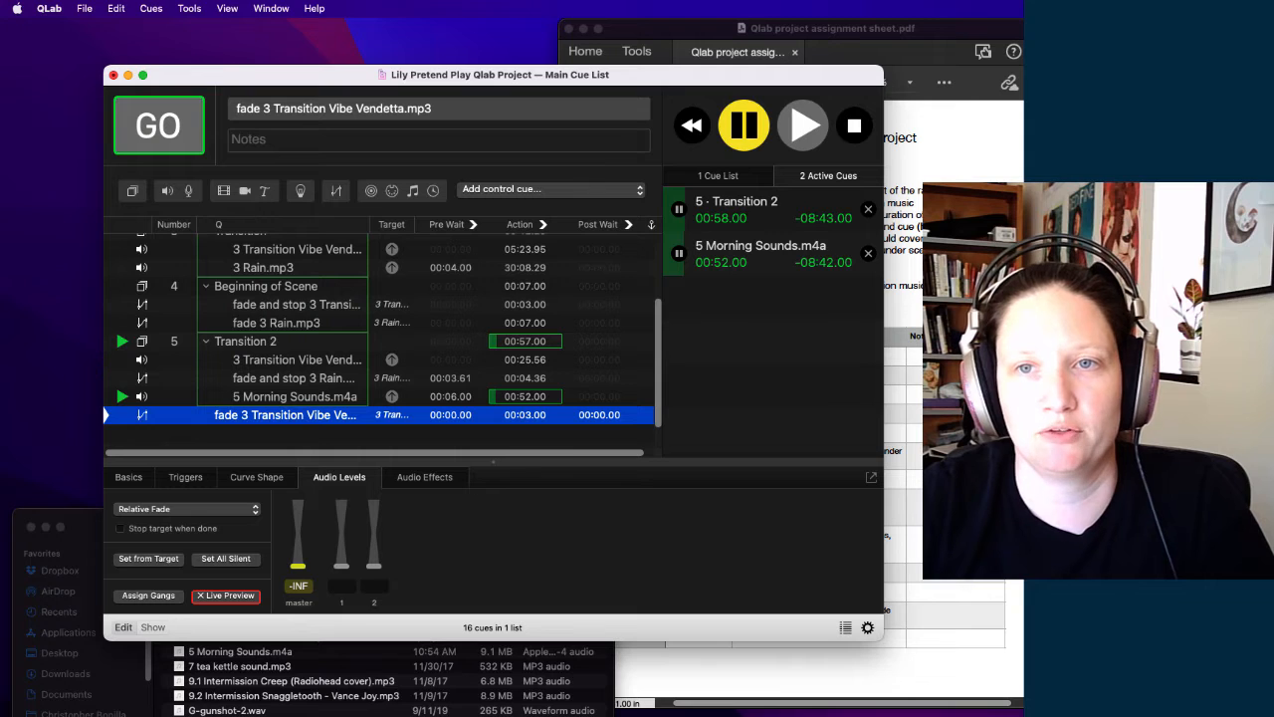
click(868, 210)
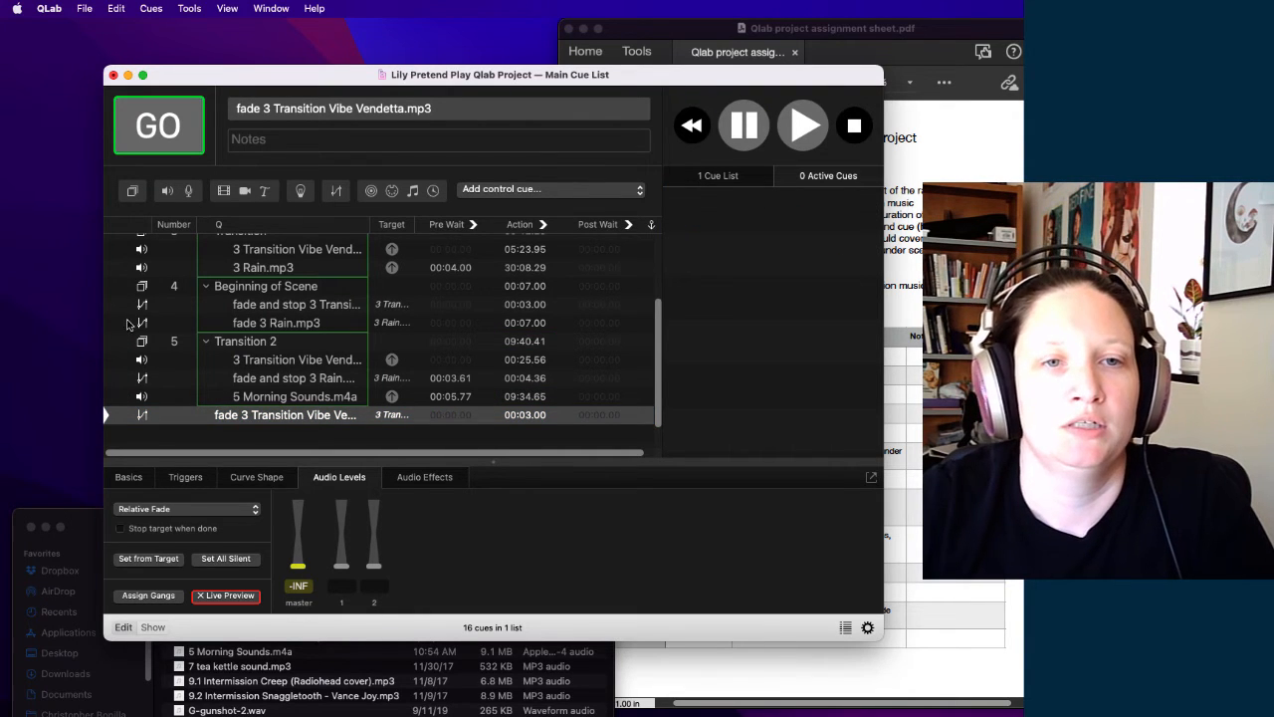
scroll(127, 286, up, 1)
click(122, 282)
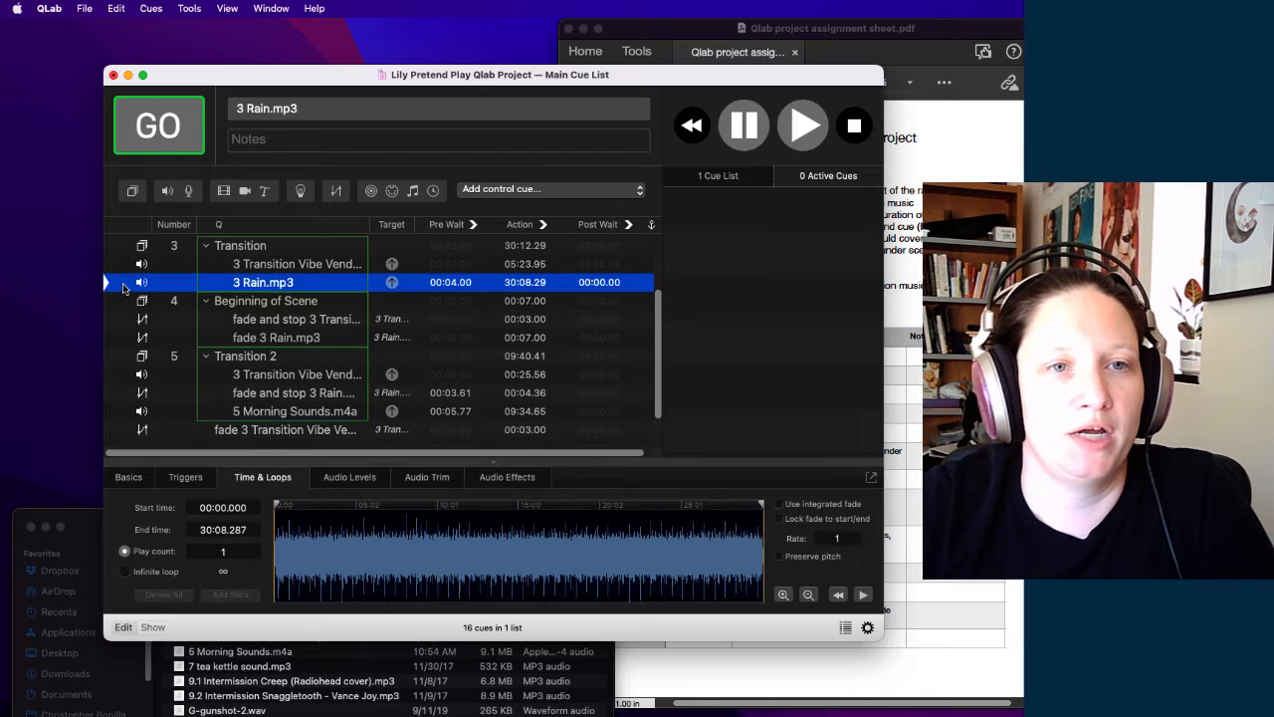
key(space)
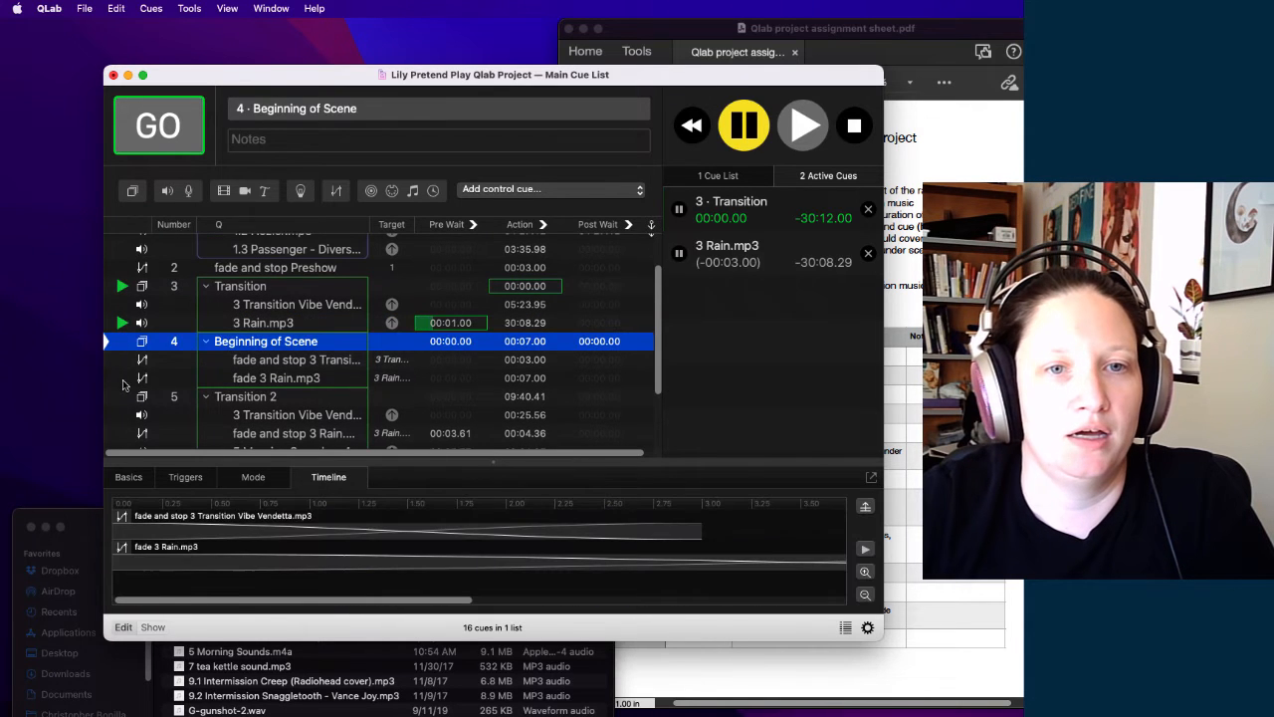
click(123, 380)
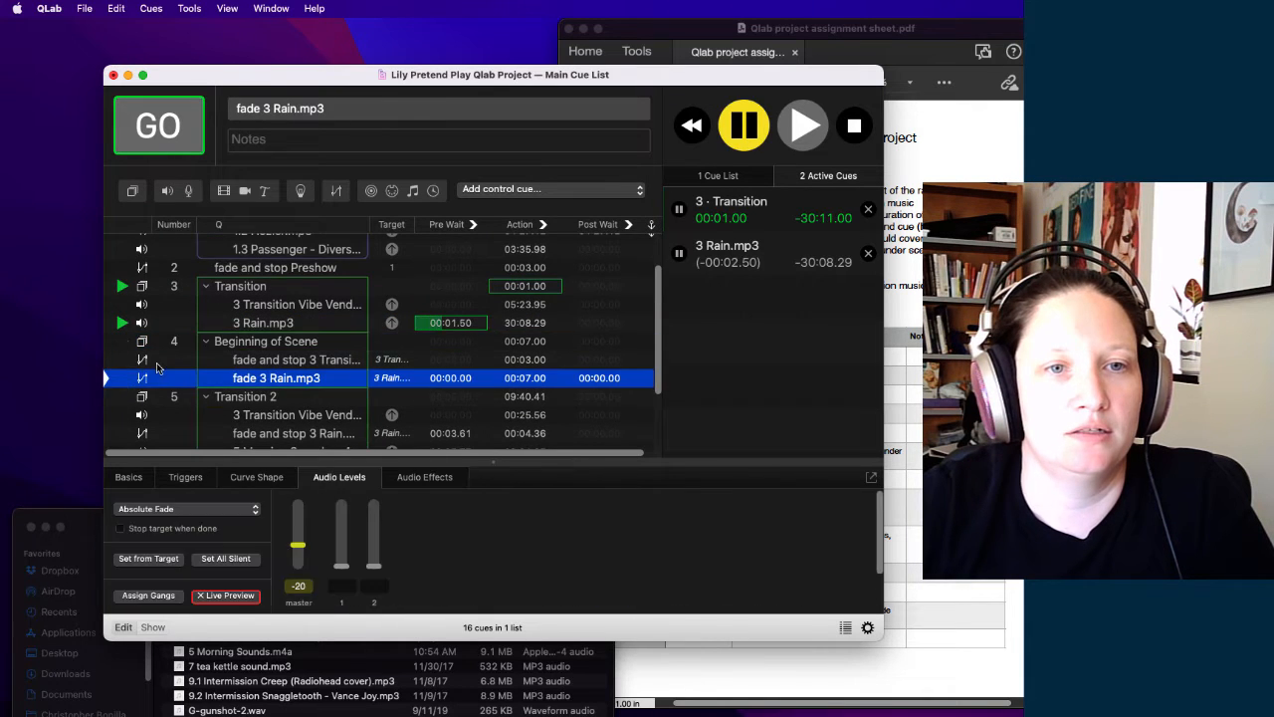
key(space)
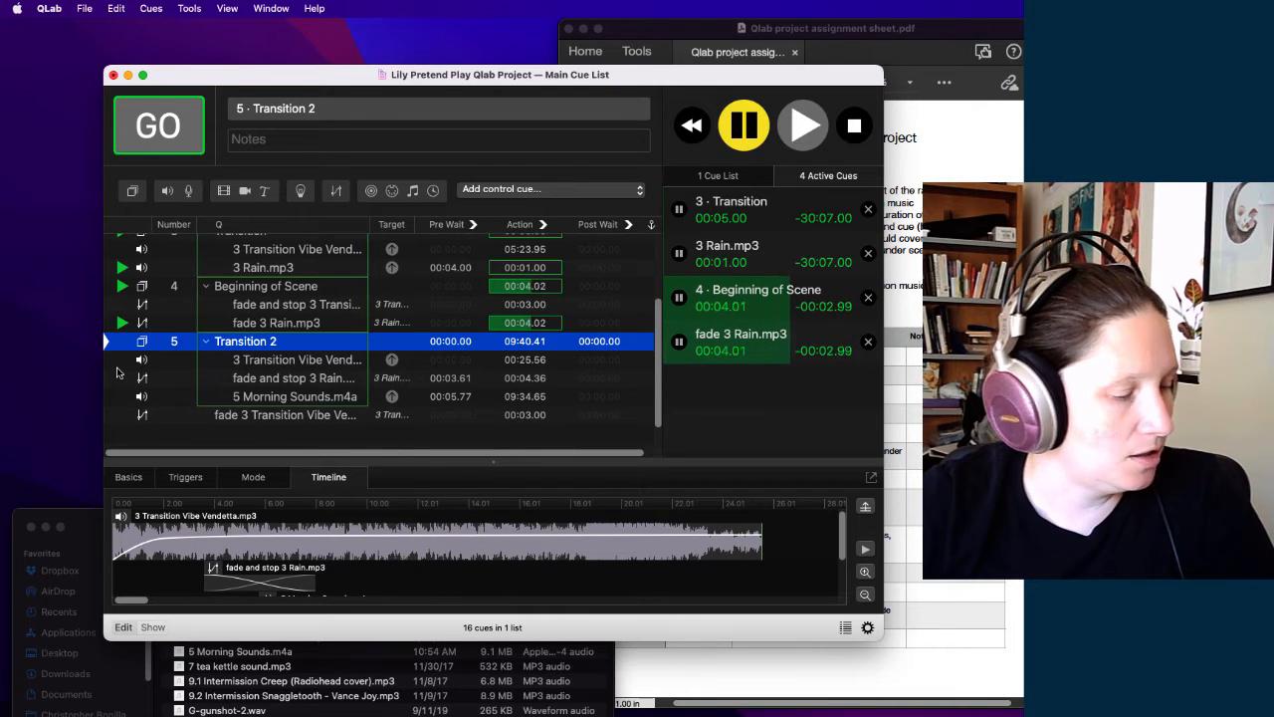
click(120, 358)
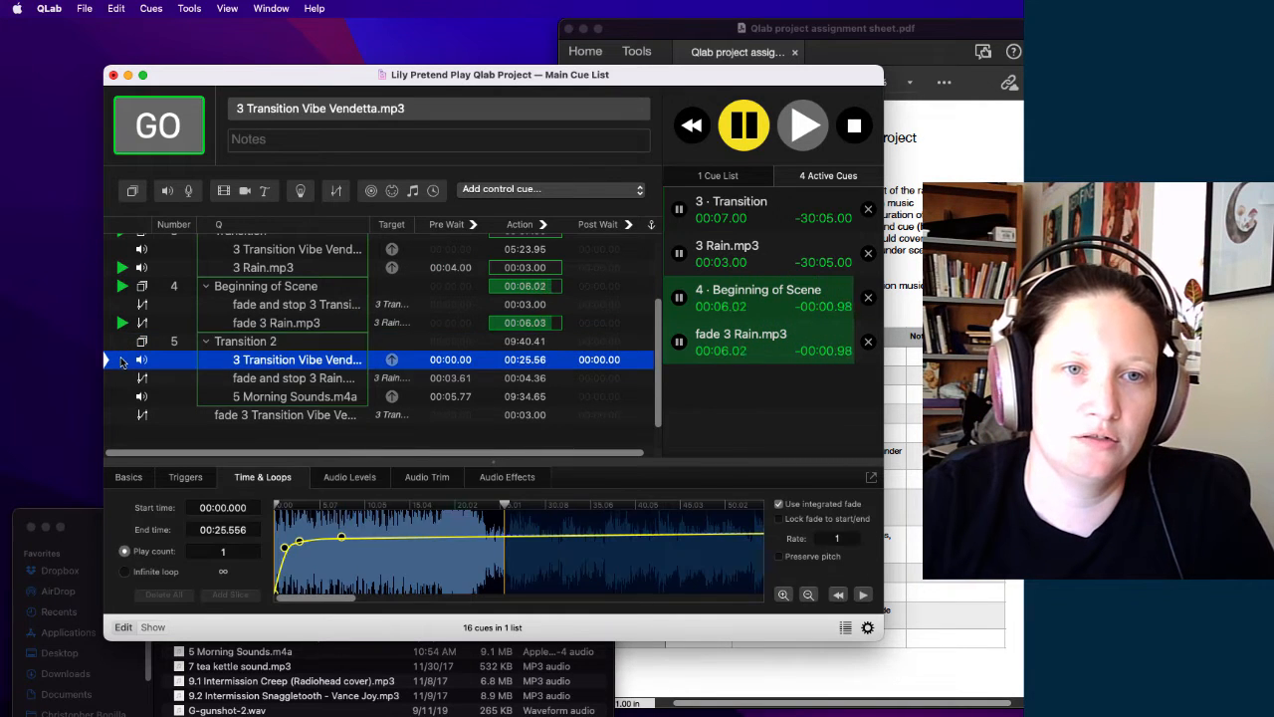
click(120, 341)
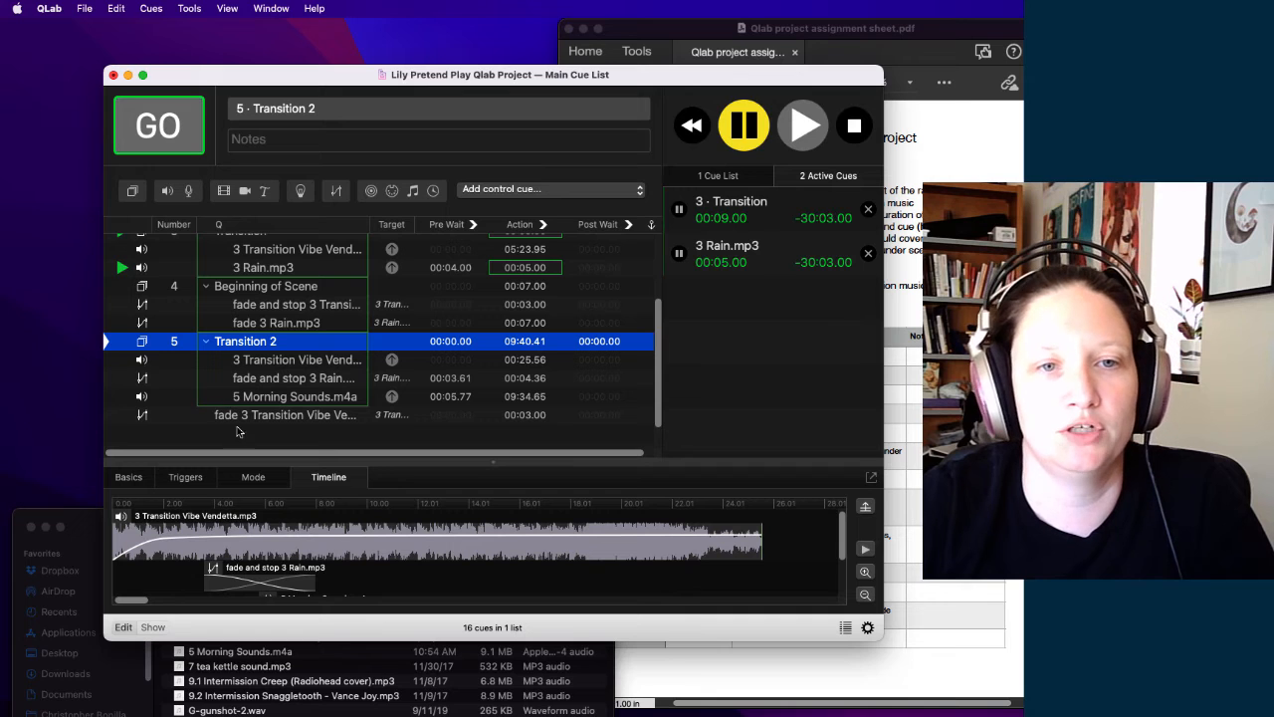
key(space)
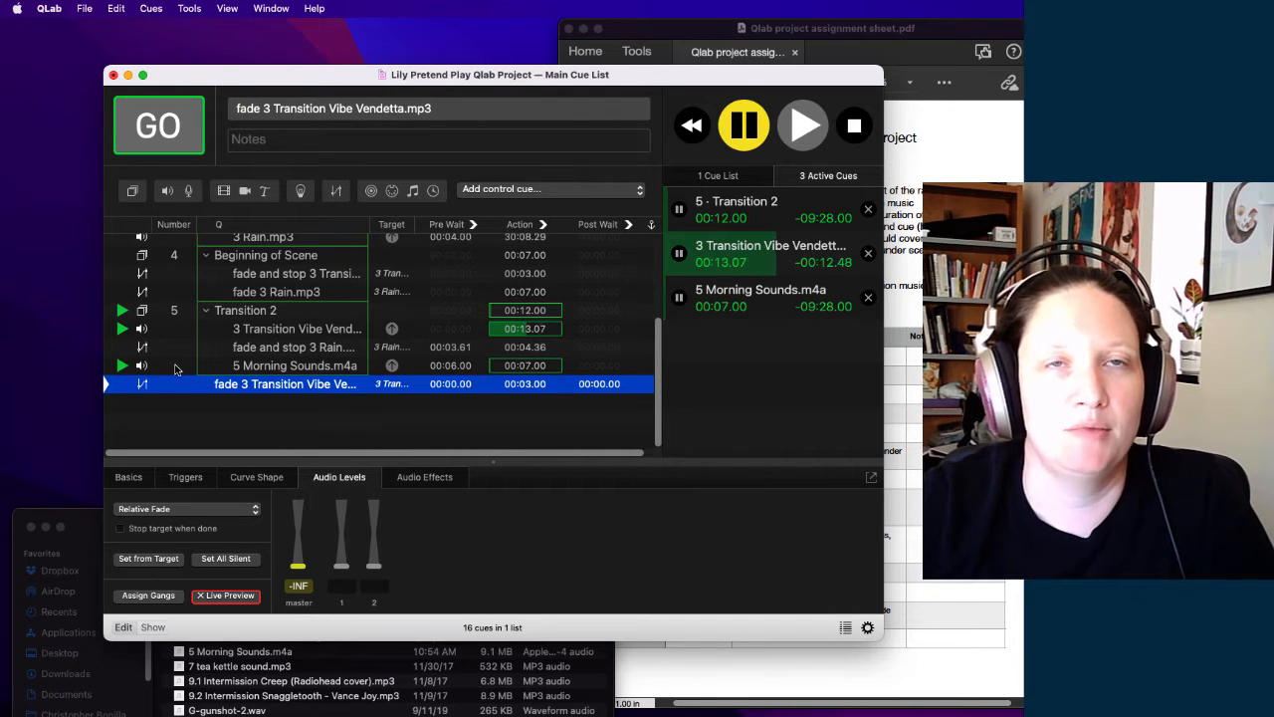
key(space)
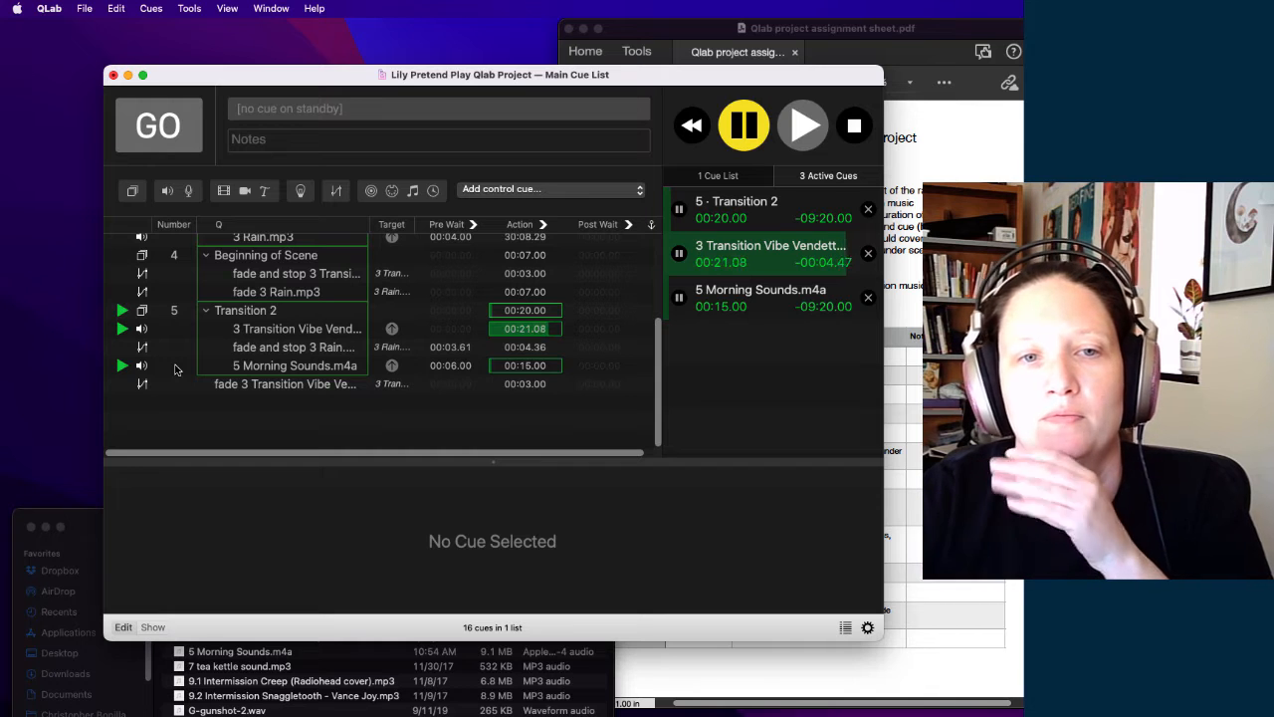
Step: Make the music fade after the Transition 2 group stop its target when done, and number it cue 6
click(266, 386)
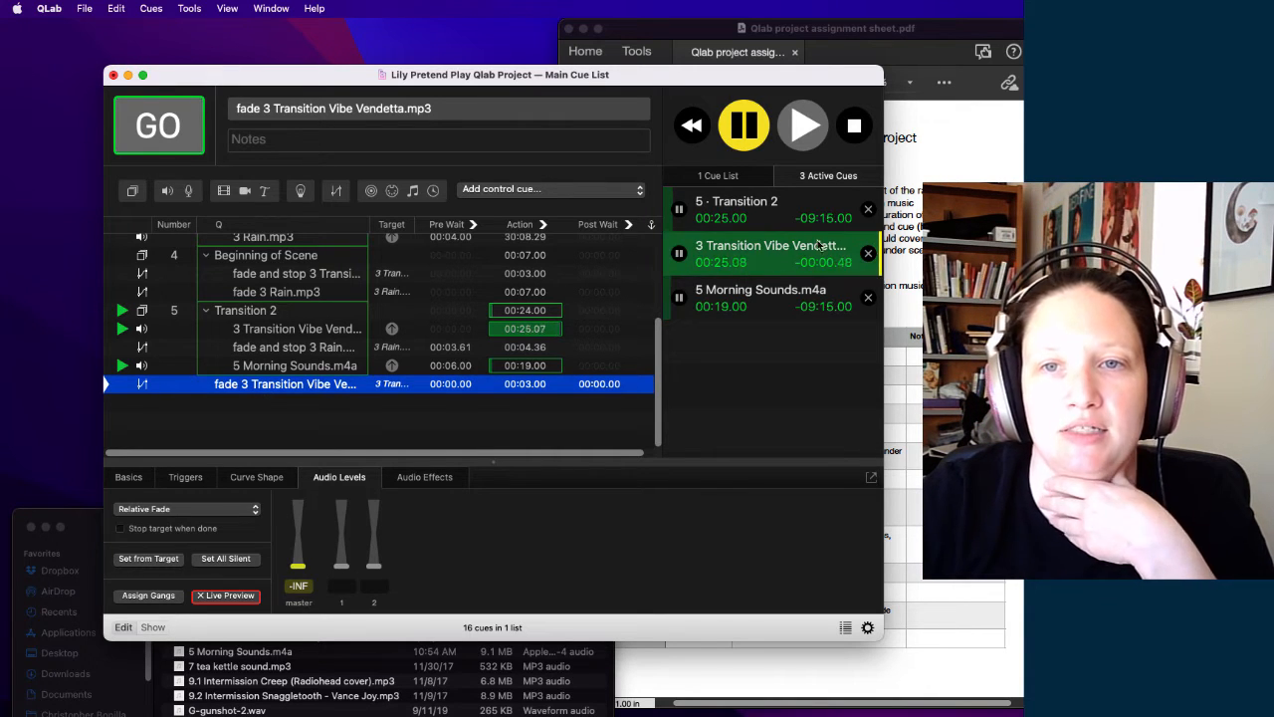
click(121, 529)
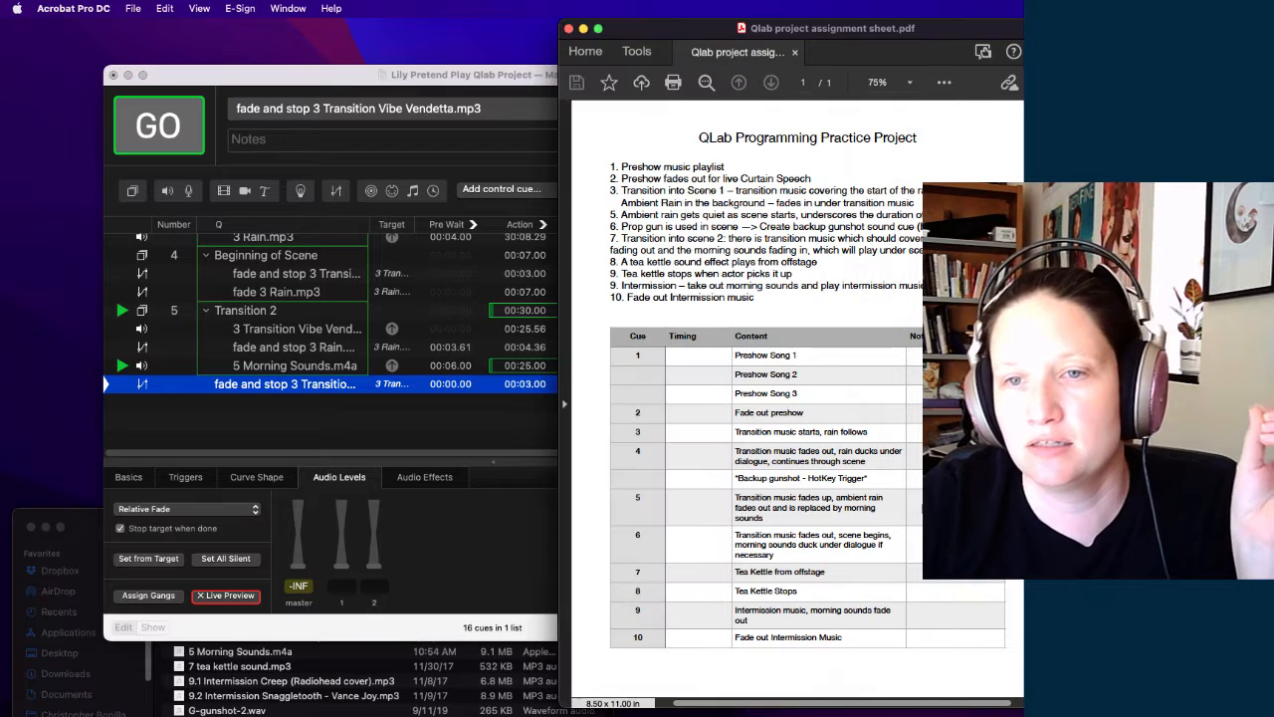
click(903, 503)
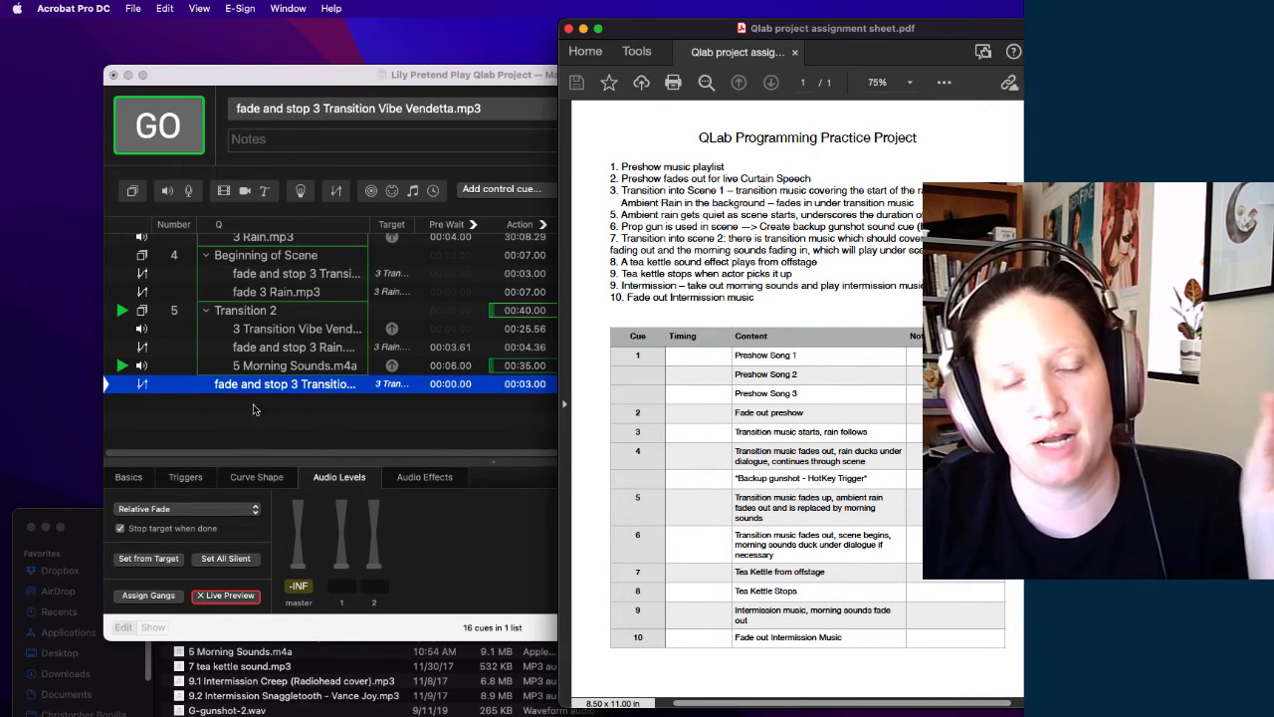
click(153, 393)
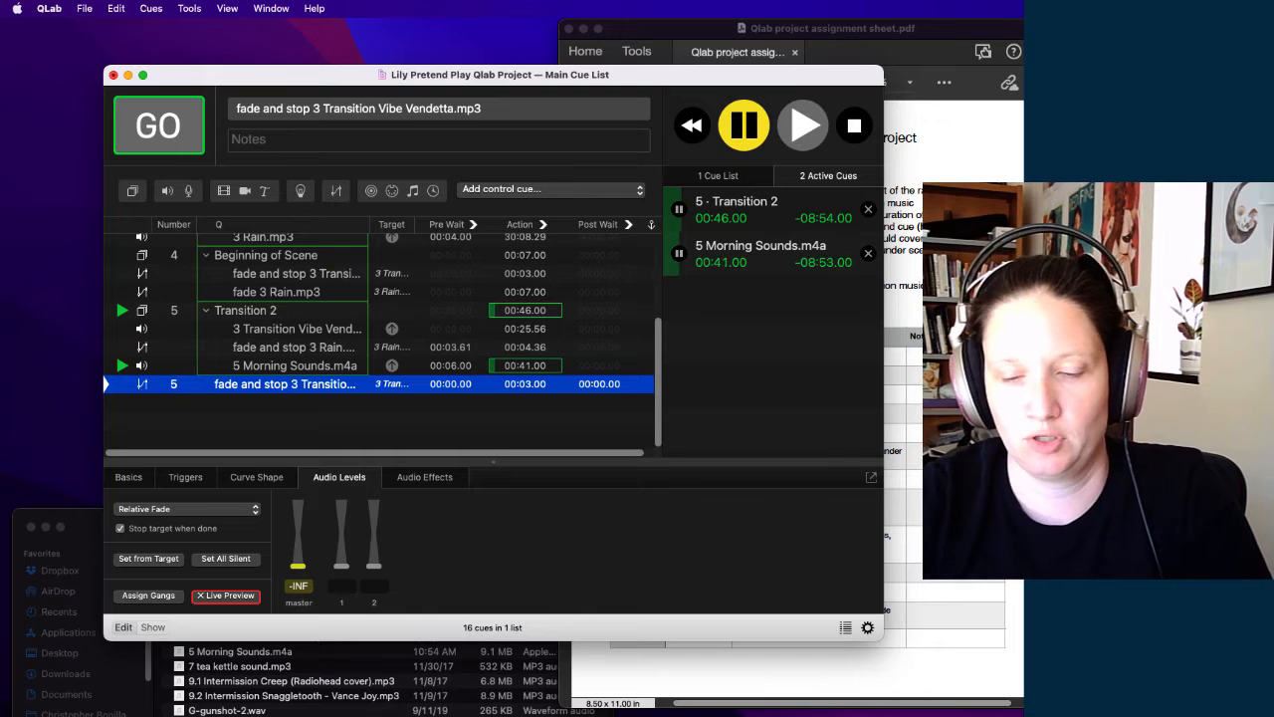
key(BackSpace)
text(6)
key(Return)
Step: Add 7 tea kettle sound.mp3 from the project audio folder in Finder to the end of the QLab cue list
key(super+Tab)
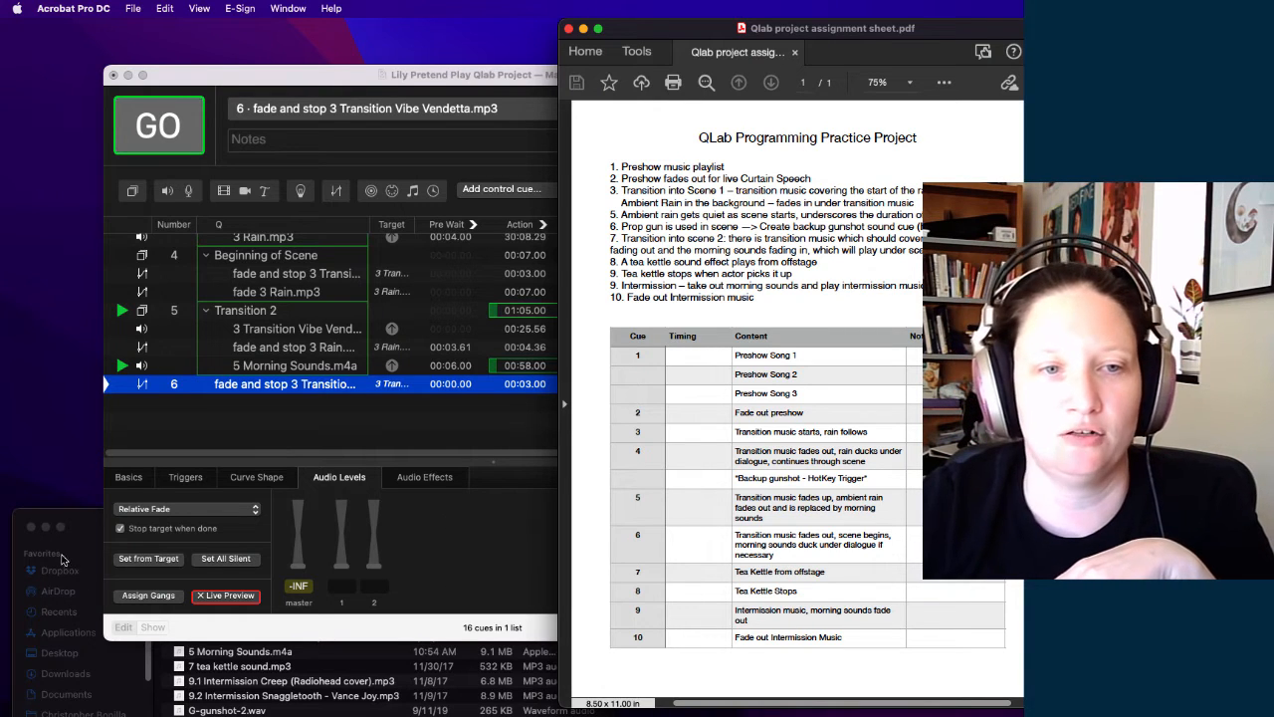
click(82, 523)
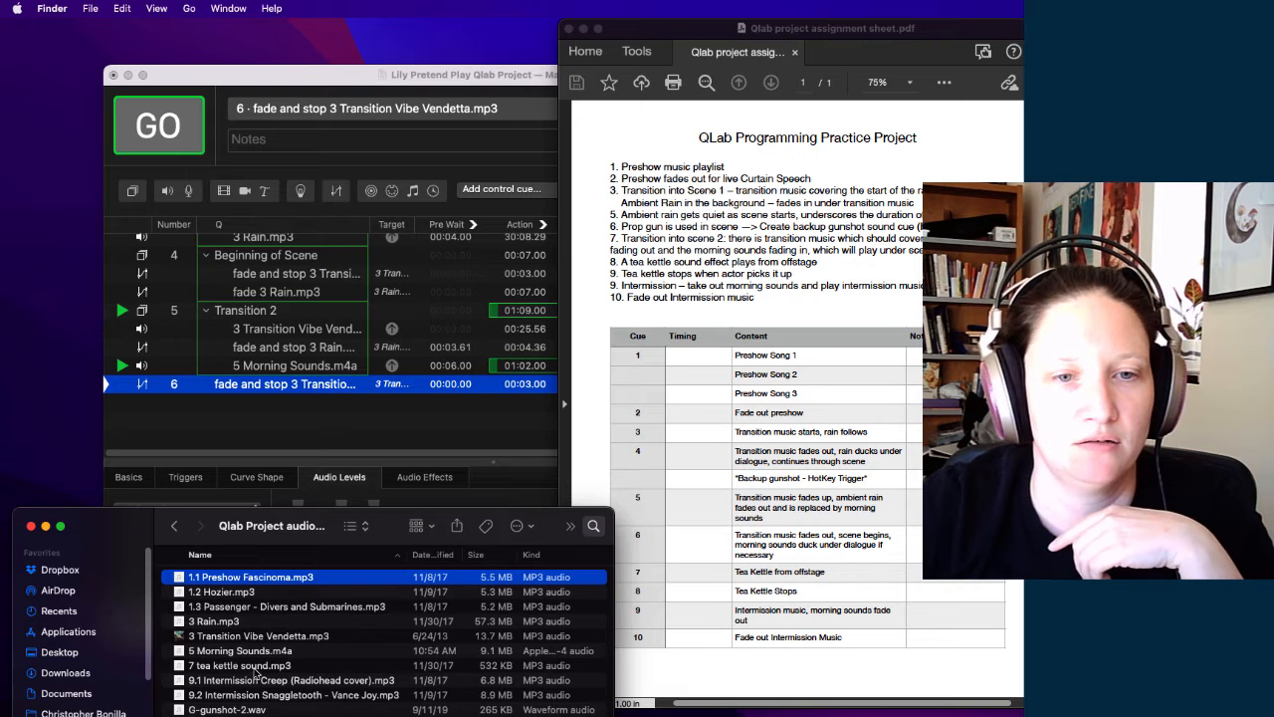
drag(256, 673, 260, 422)
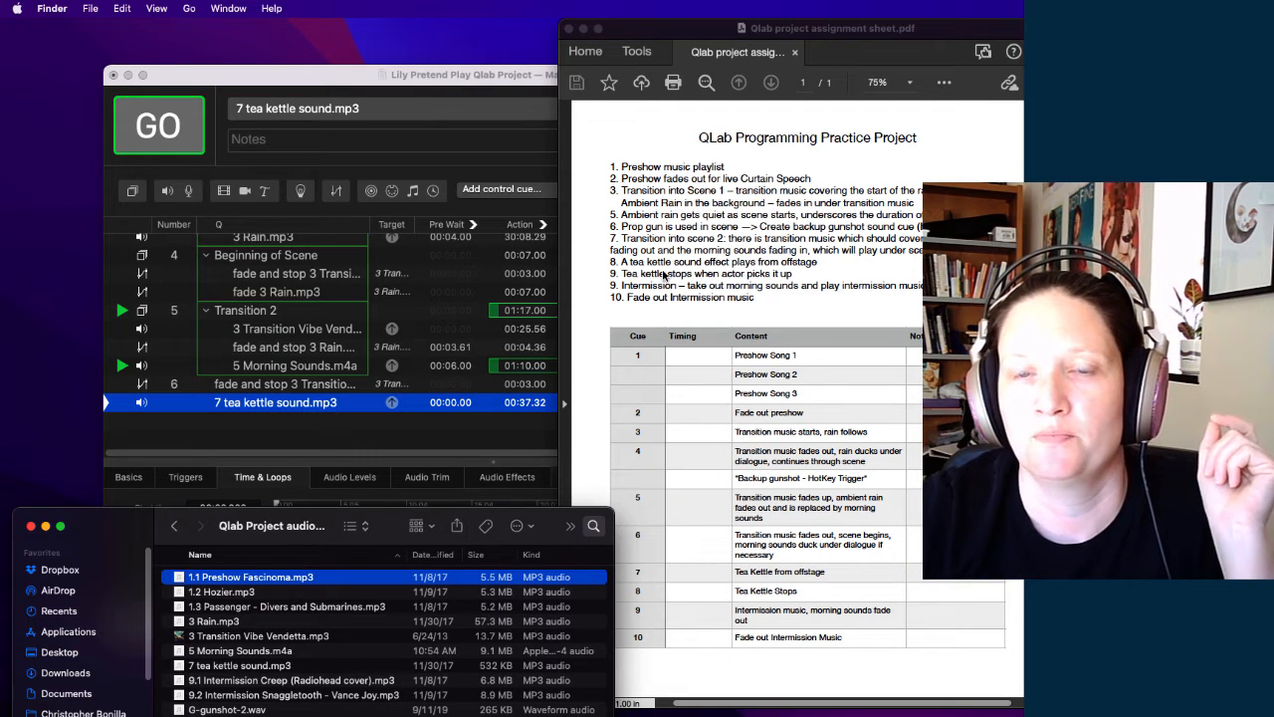
click(356, 398)
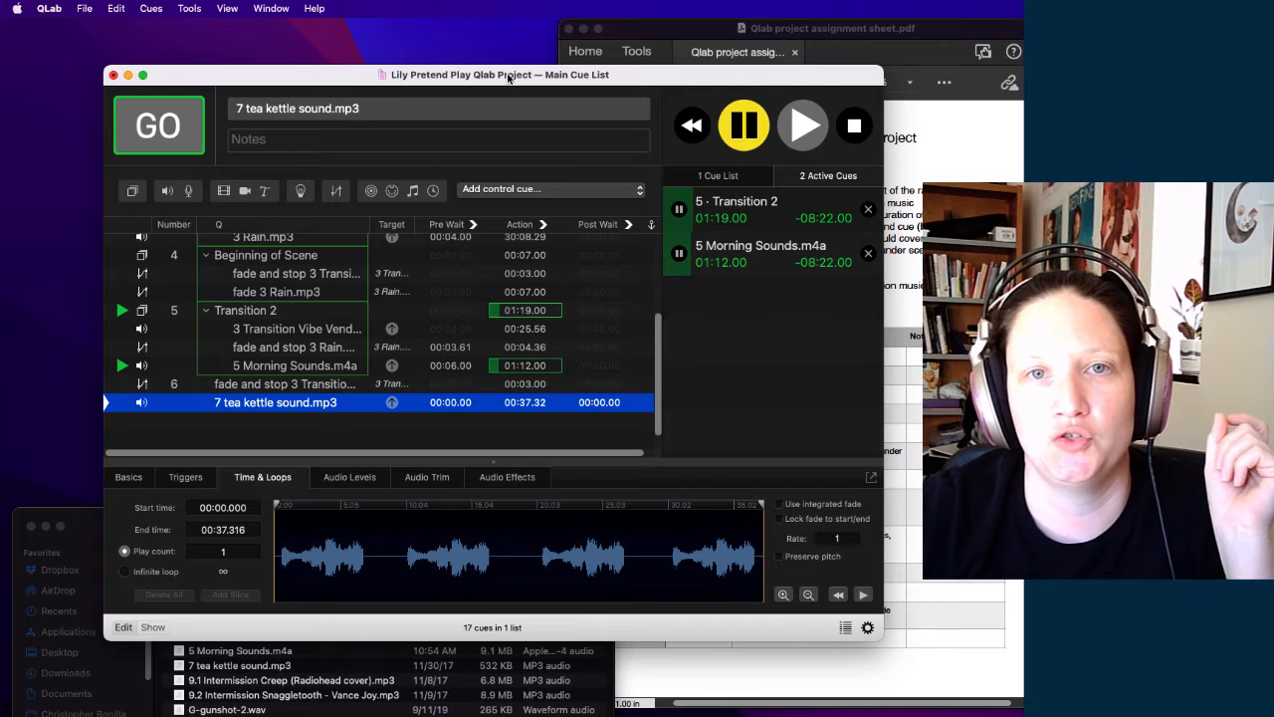
drag(507, 74, 491, 27)
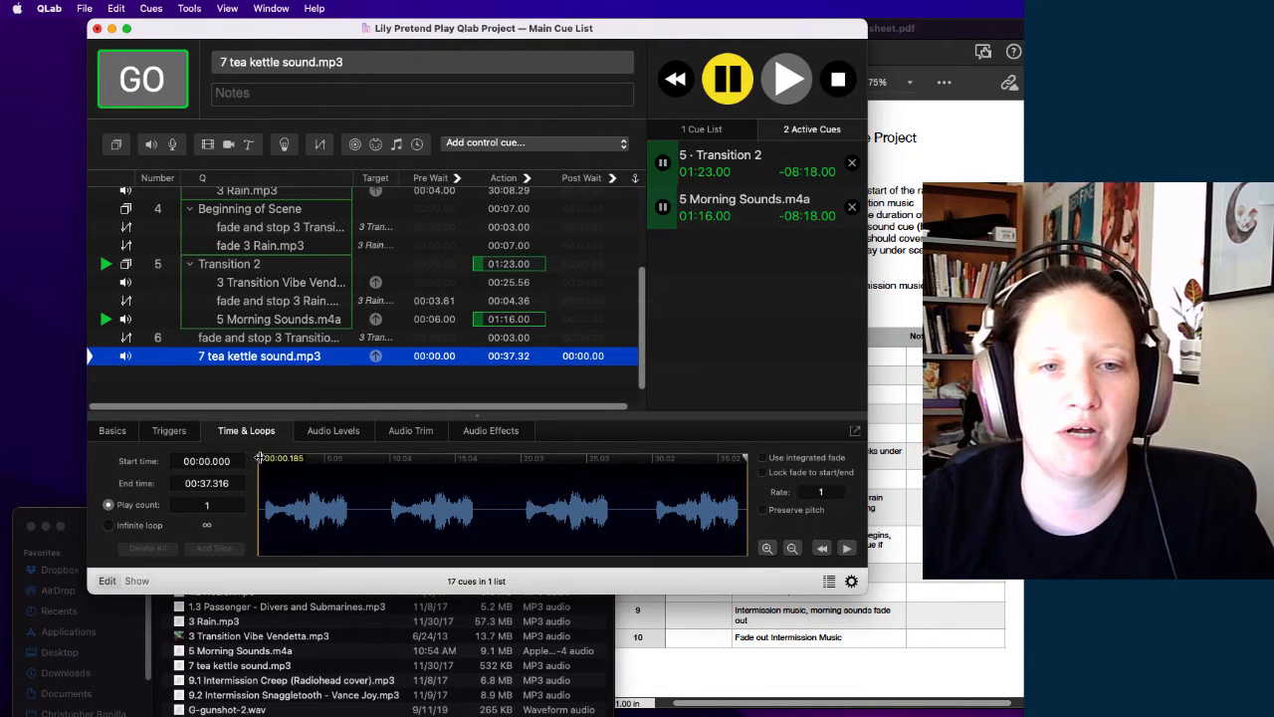
Step: Trim 7 tea kettle sound.mp3 to start at 00:00.657 and end at 00:06.677, loop it infinitely and preview it
key(space)
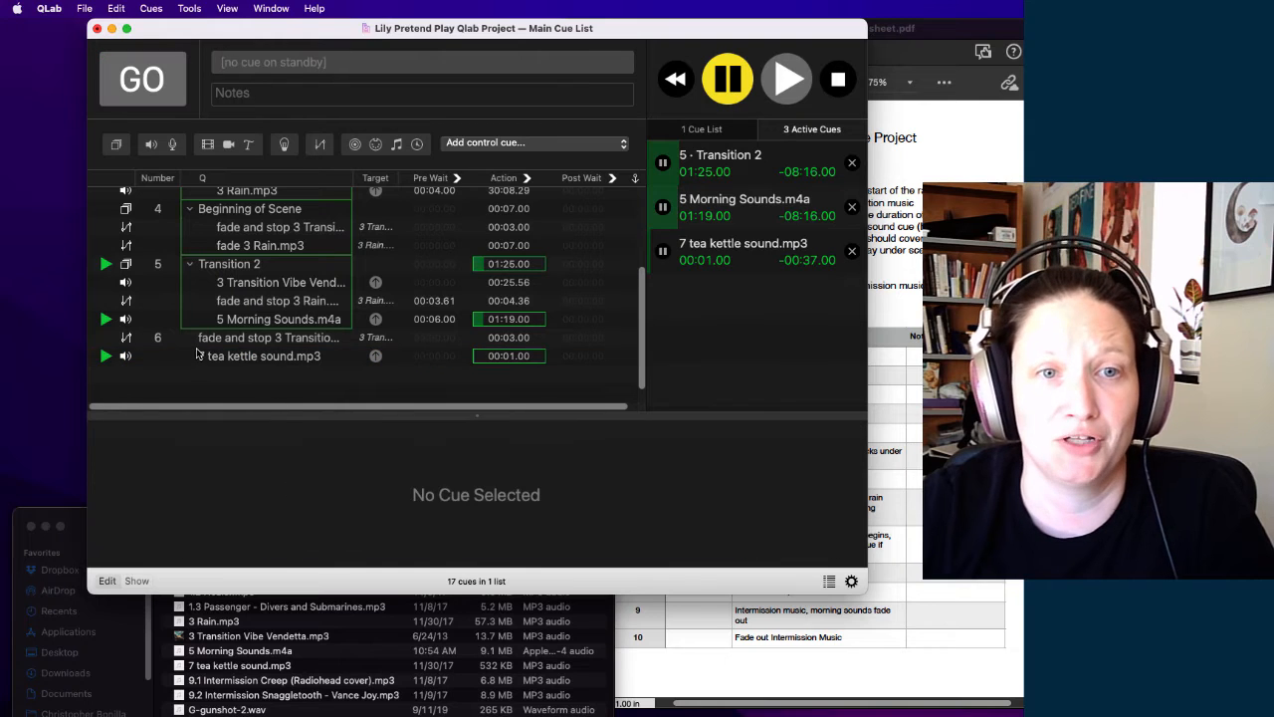
key(Escape)
click(233, 358)
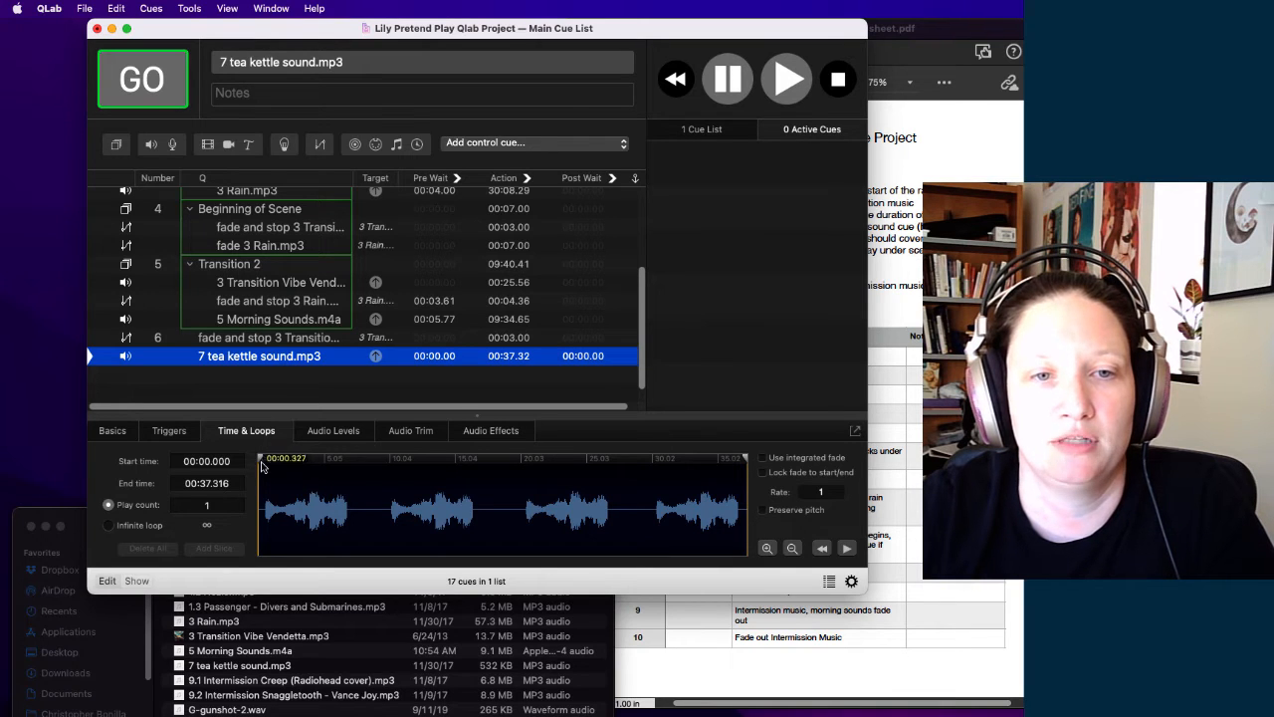
drag(260, 460, 266, 458)
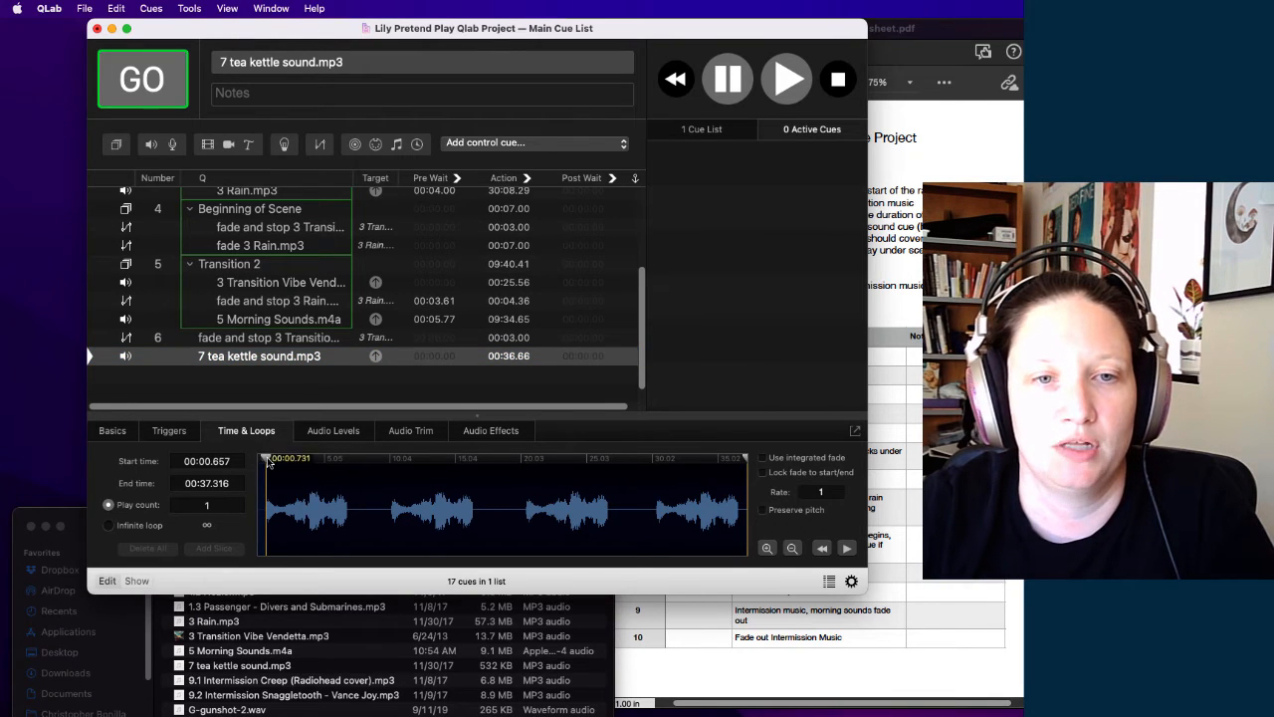
drag(748, 460, 345, 452)
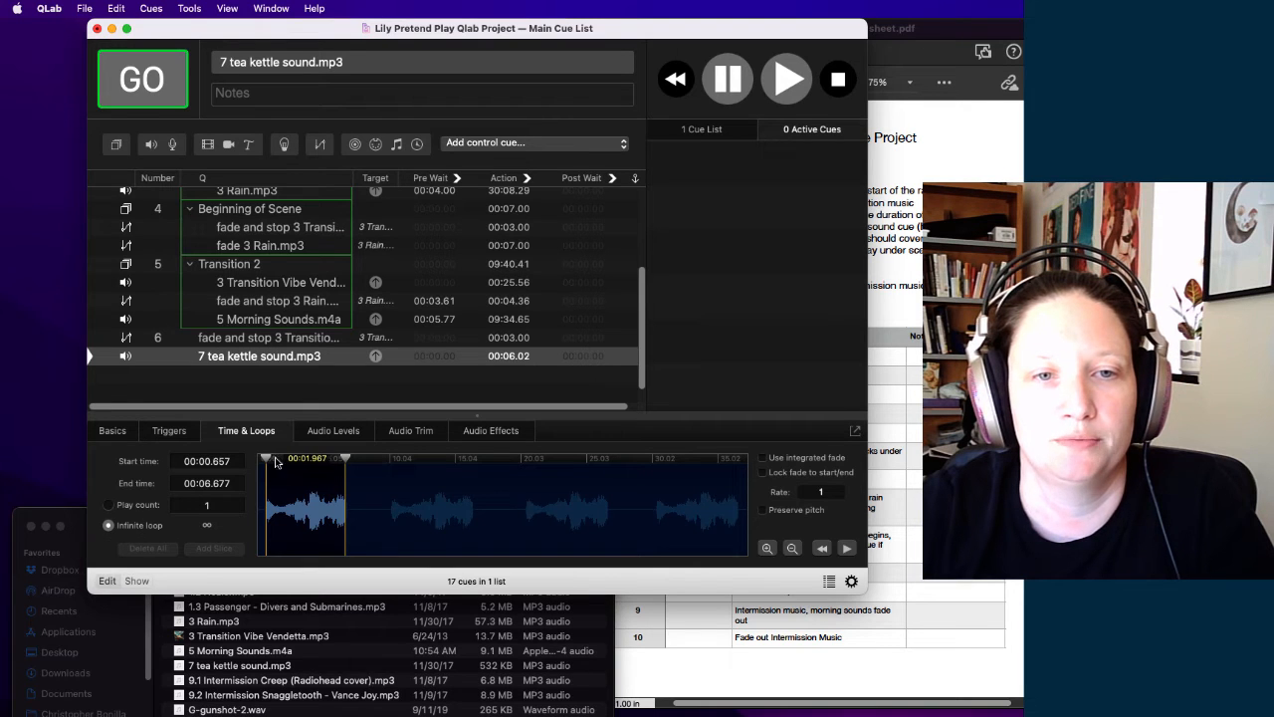
click(847, 549)
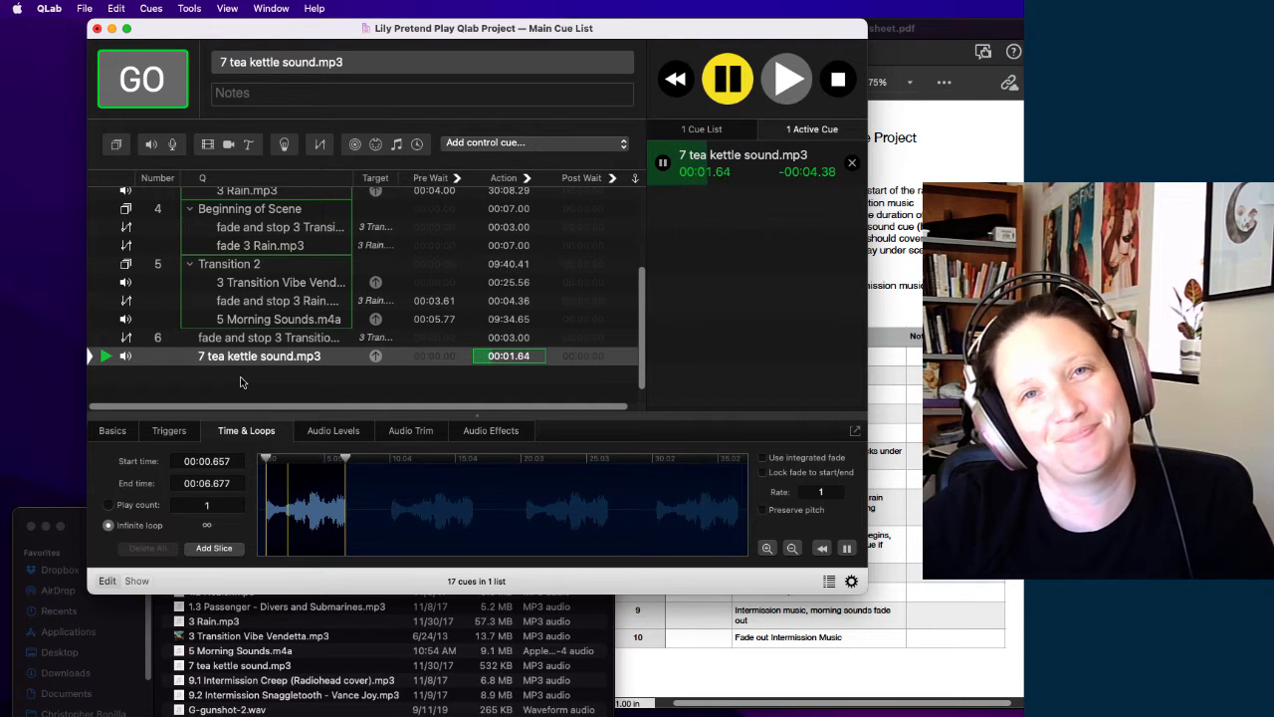
Step: Number the tea kettle sound cue as 7
click(157, 358)
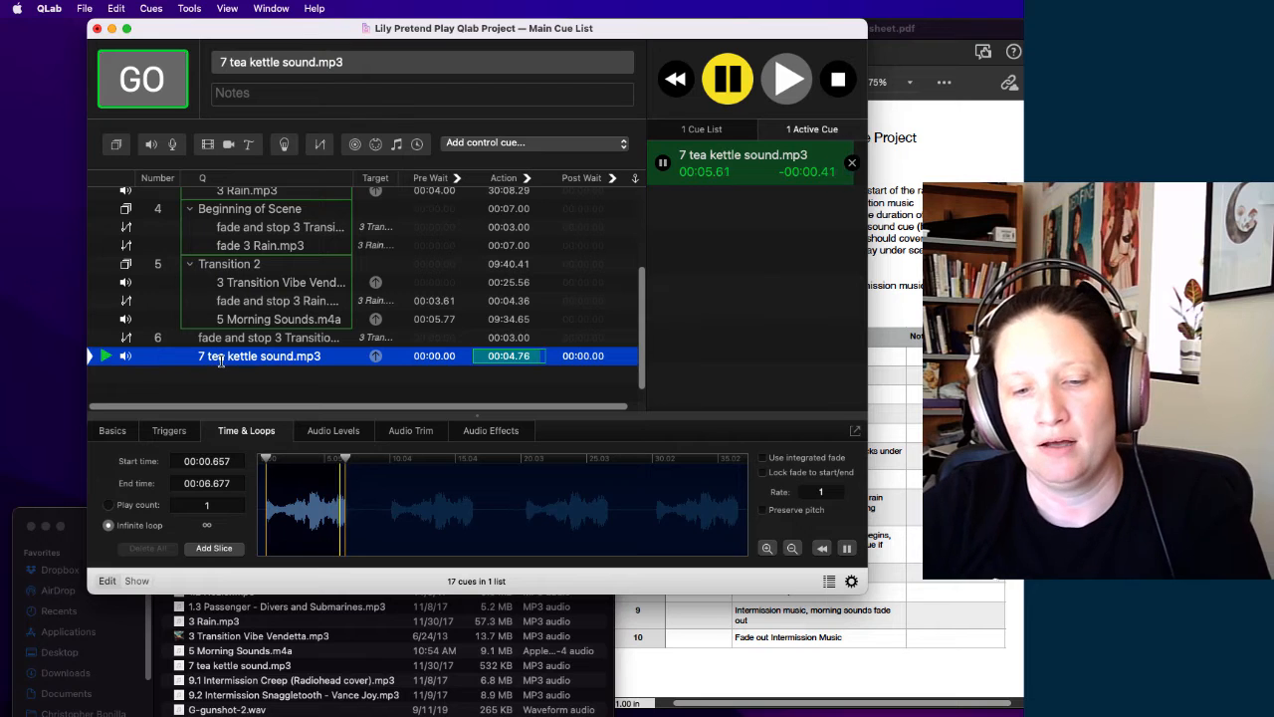
text(7)
click(231, 370)
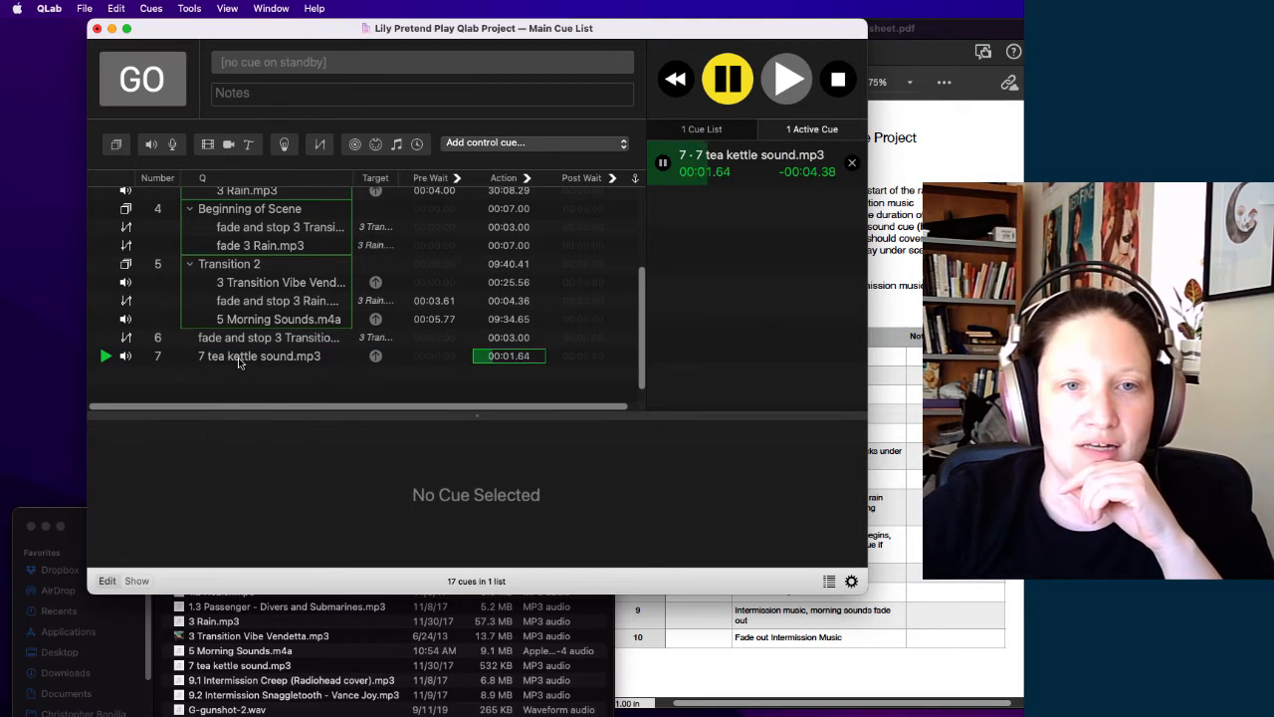
Step: Set the tea kettle cue's audio levels to +5 on output 1 and -22.9 on output 2
click(238, 361)
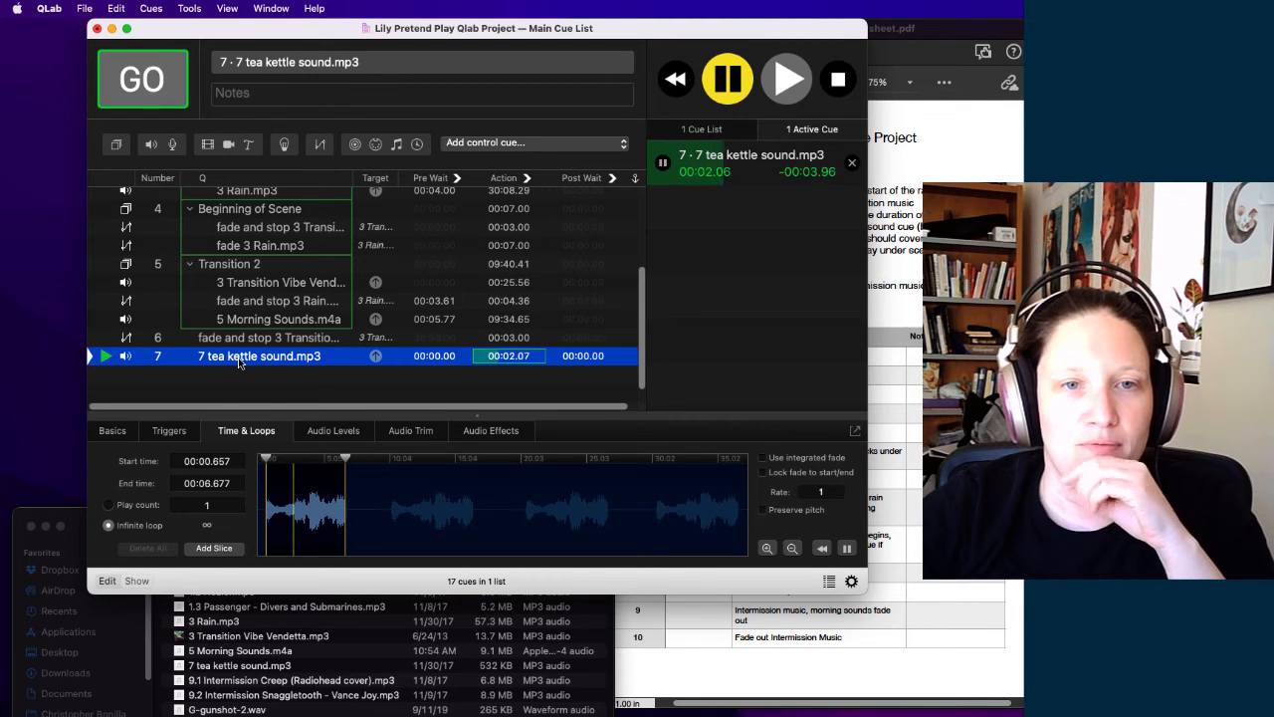
click(332, 431)
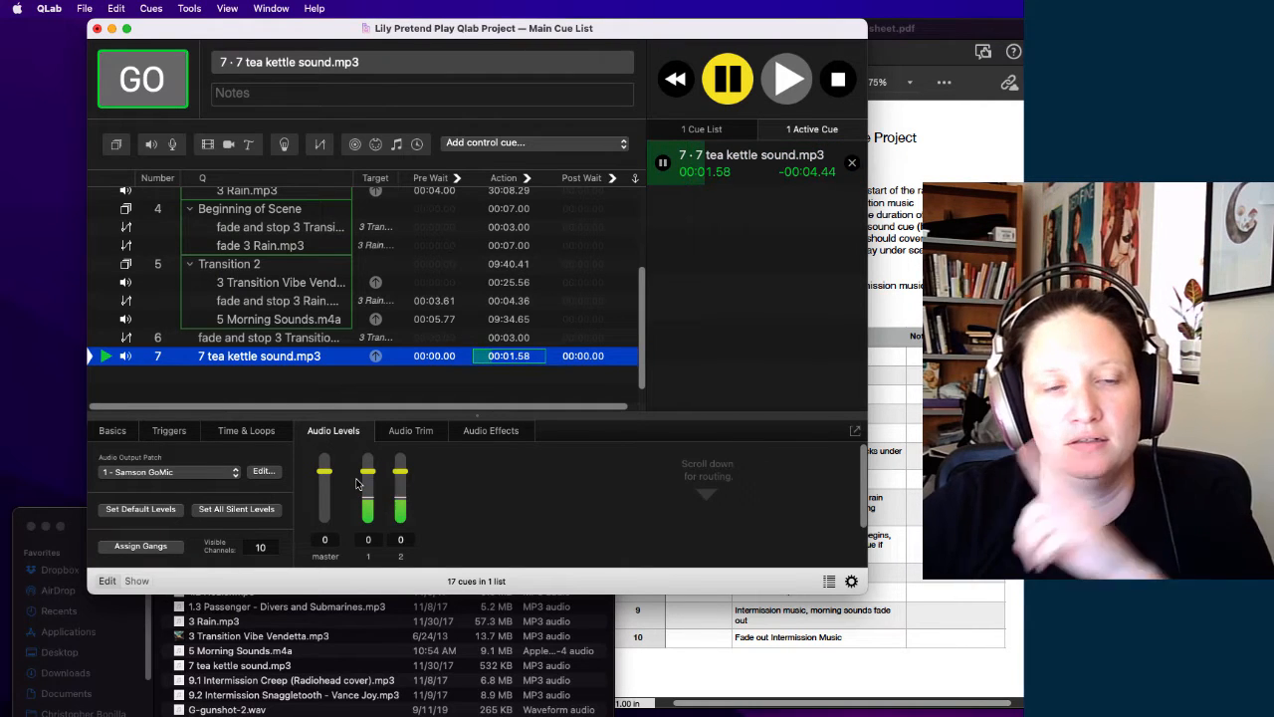
drag(400, 471, 401, 533)
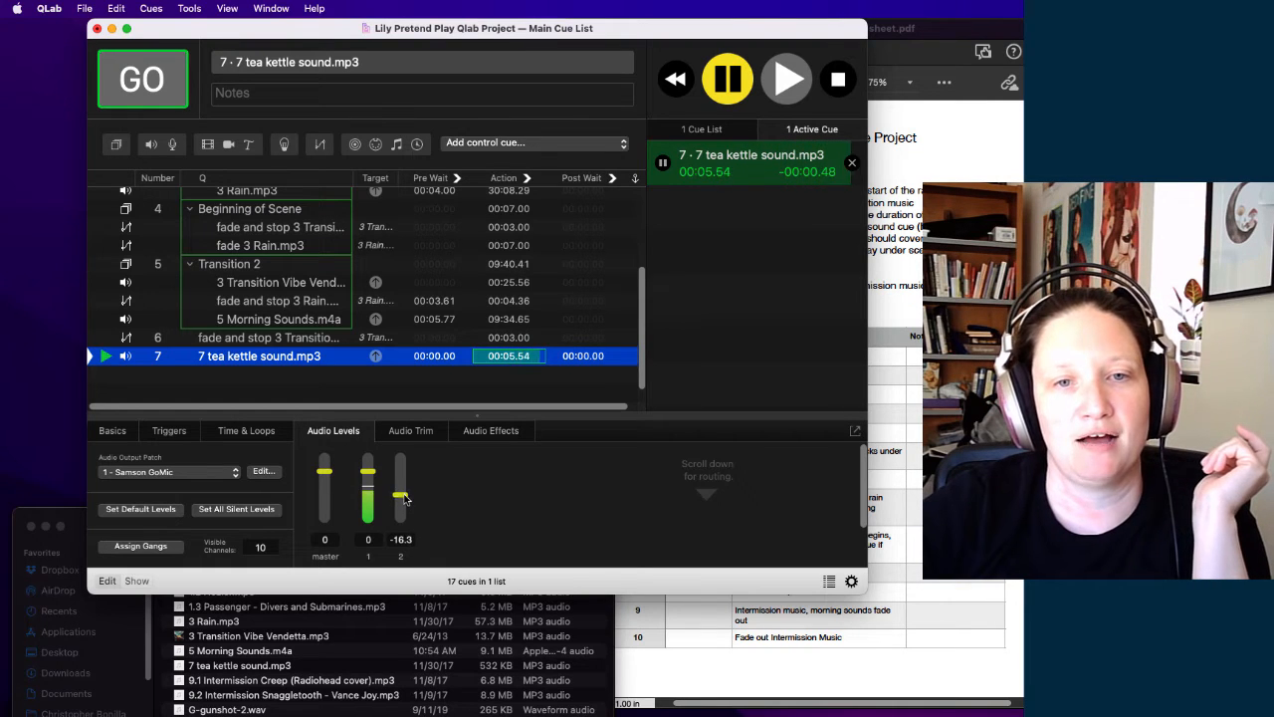
drag(405, 500, 405, 505)
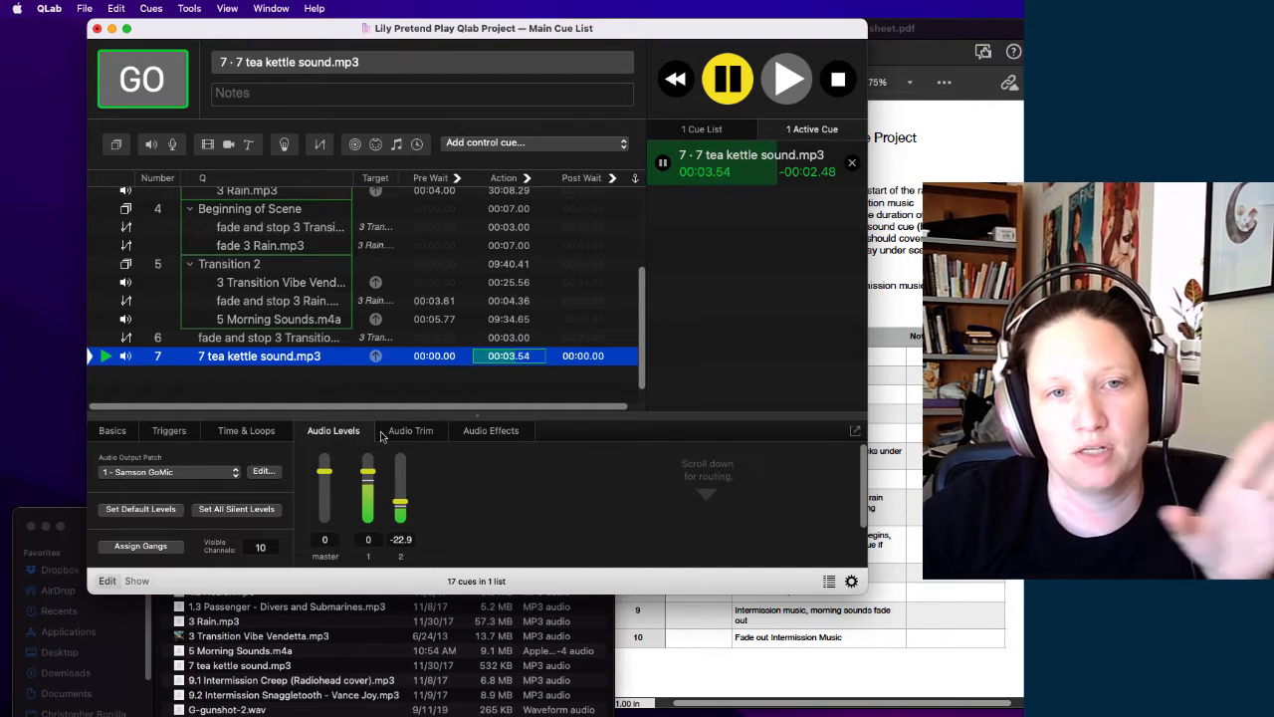
drag(368, 475, 367, 468)
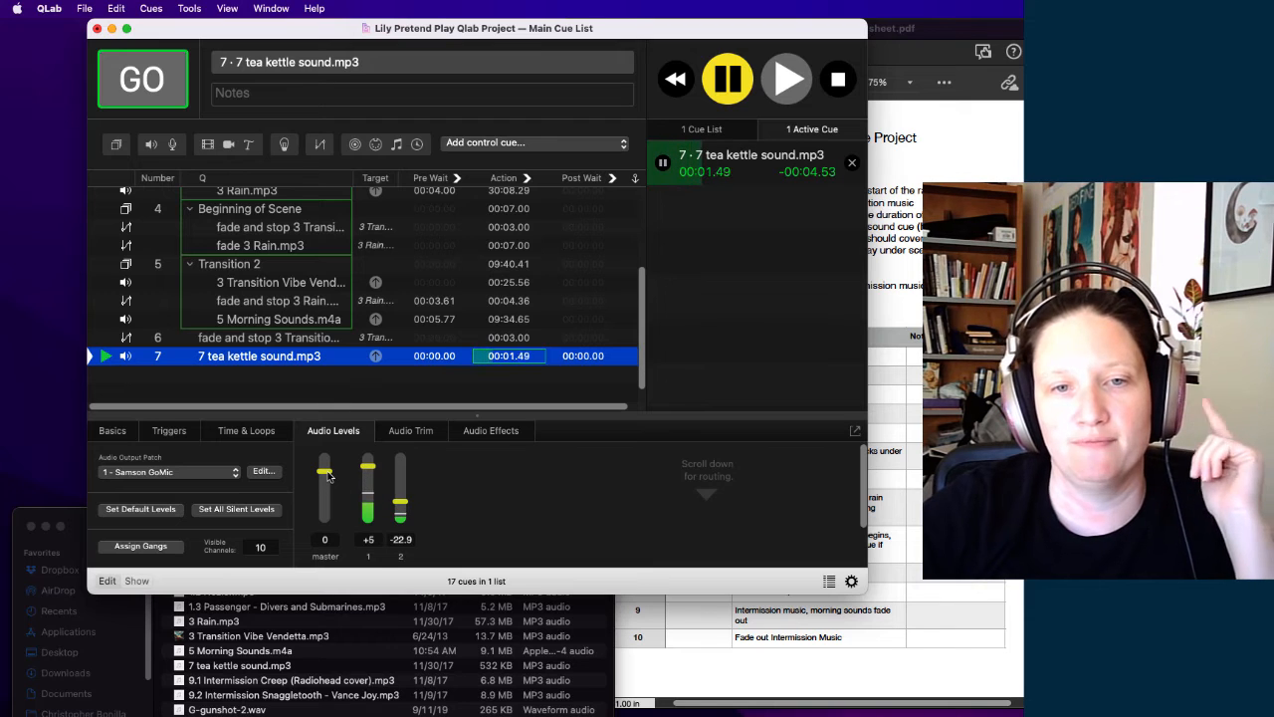
Step: Check the assignment sheet in Acrobat for the cue that follows the tea kettle, and return to QLab
click(223, 376)
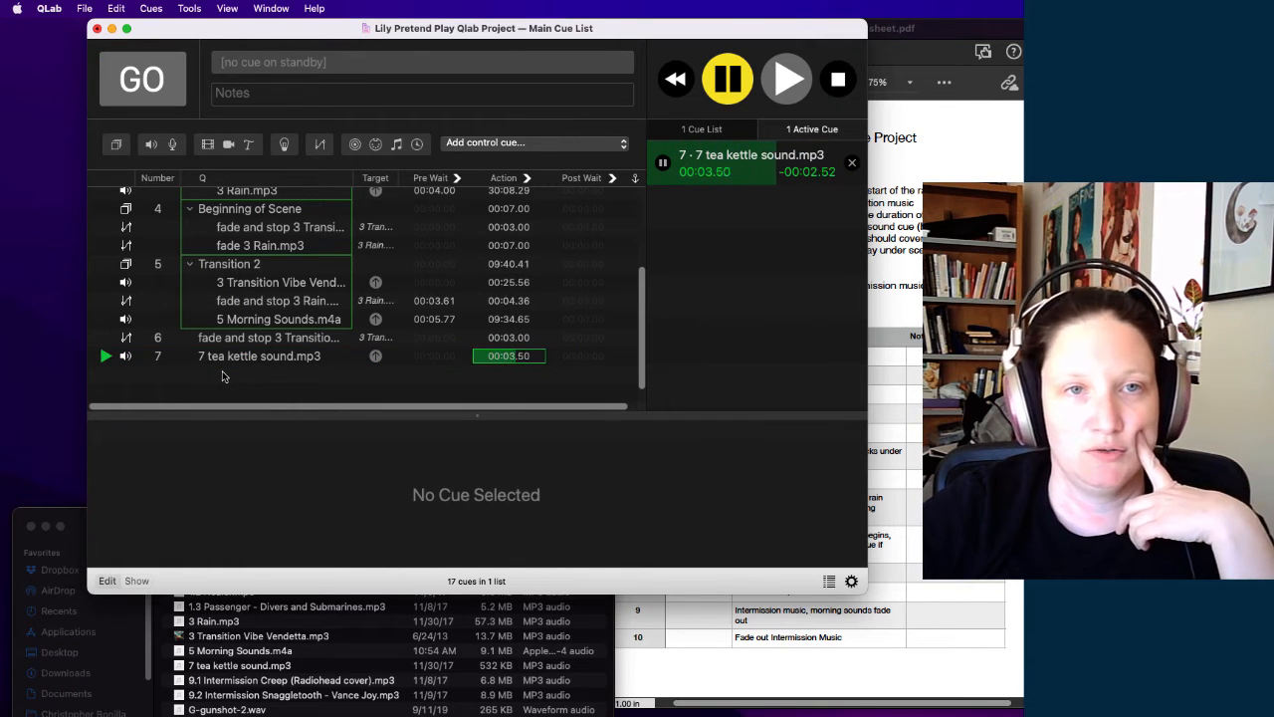
click(893, 610)
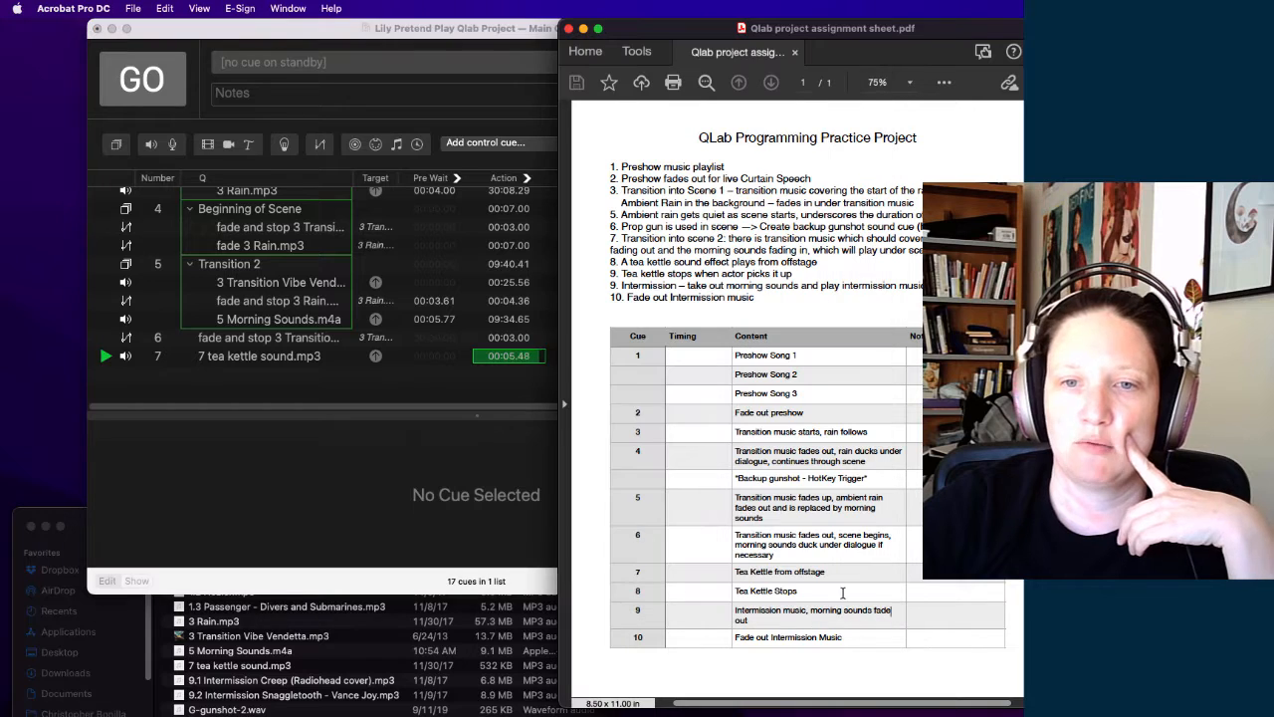
click(272, 386)
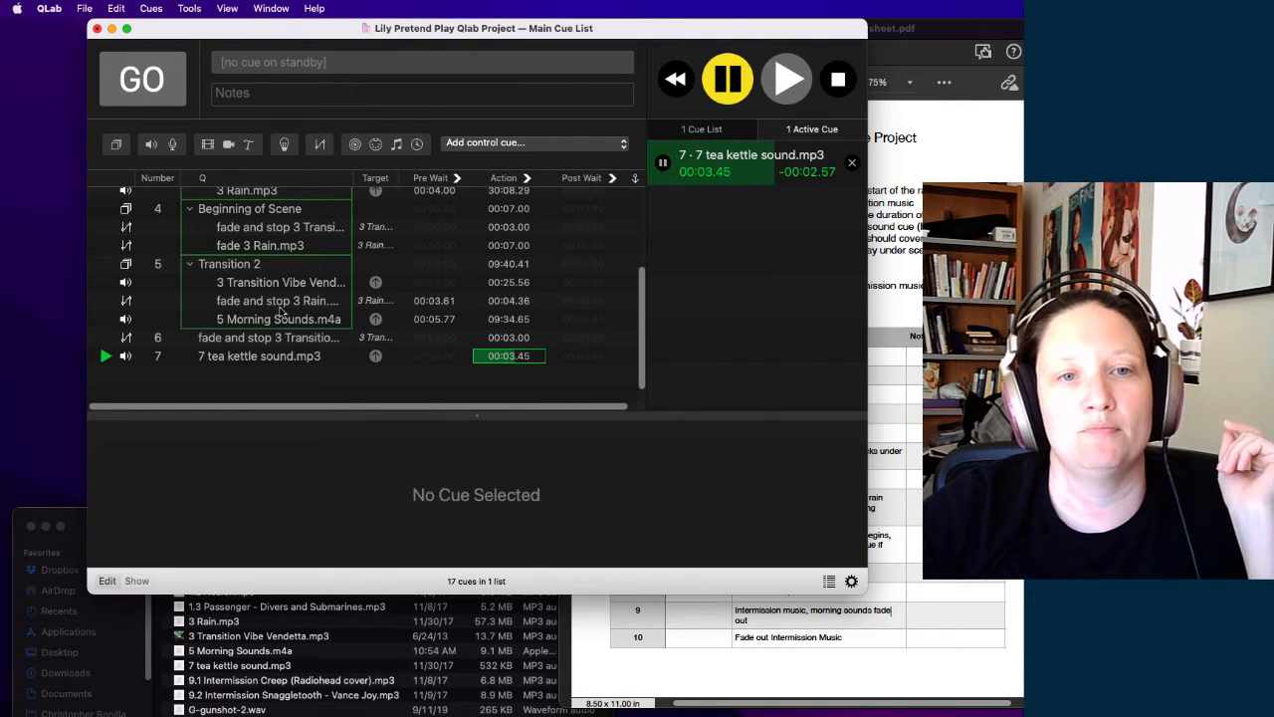
Step: Add a fade cue targeting 7 tea kettle sound.mp3, with master level at -INF and the target stopped when done
click(252, 358)
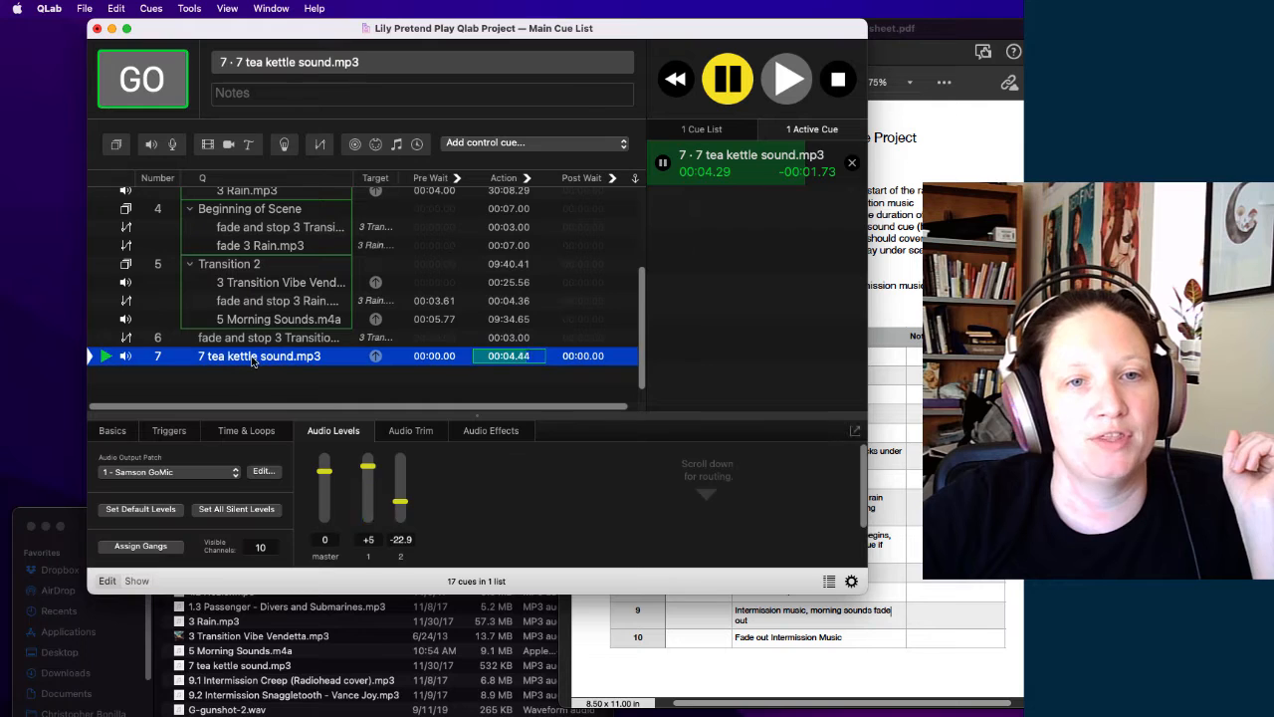
click(320, 145)
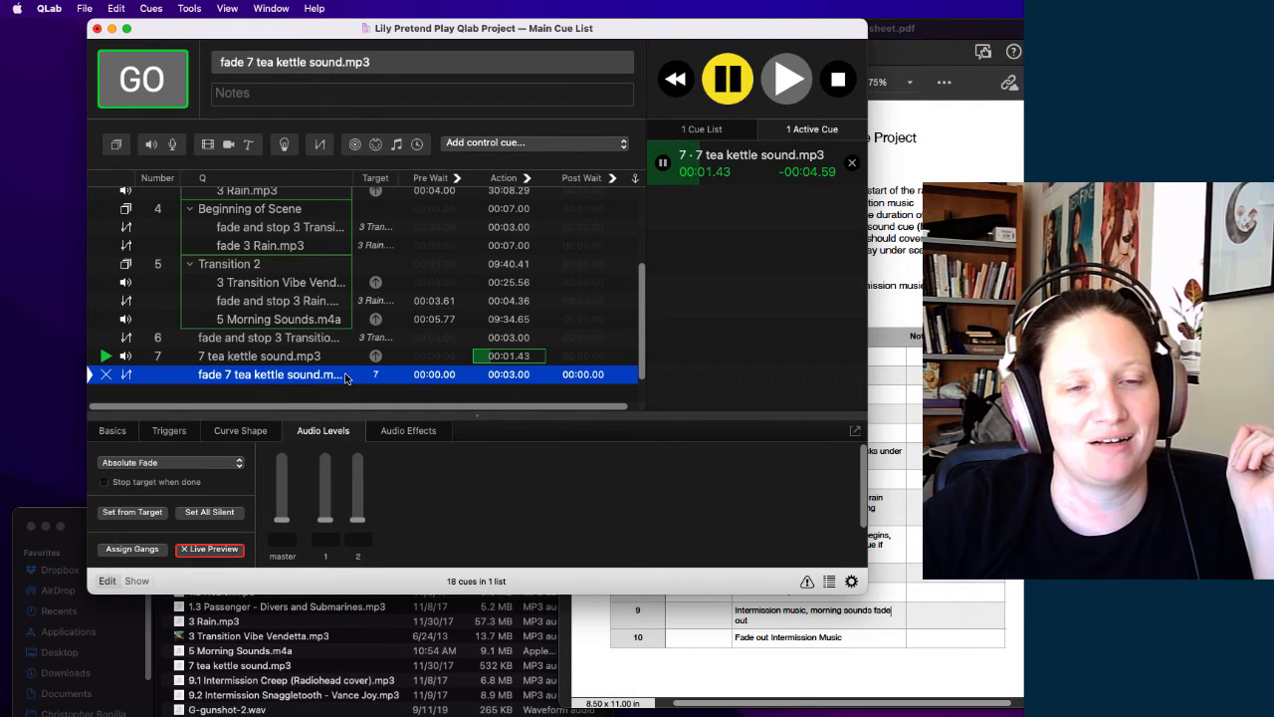
click(282, 521)
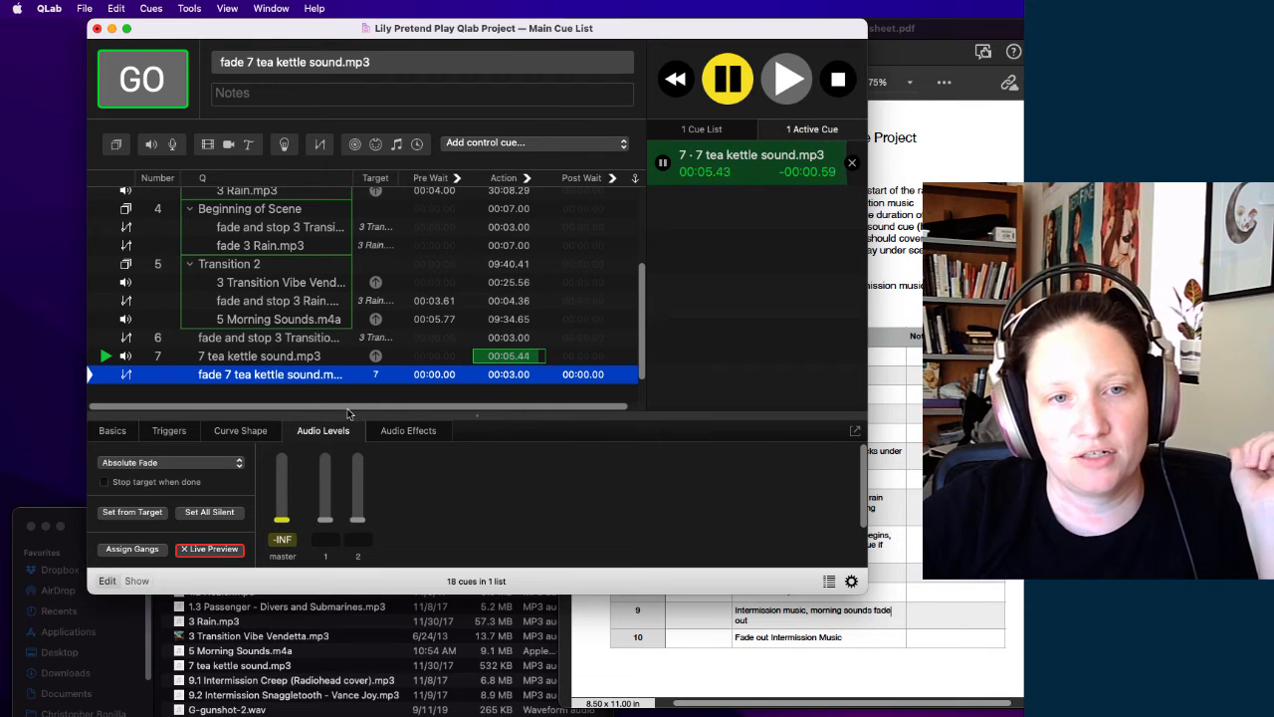
click(105, 482)
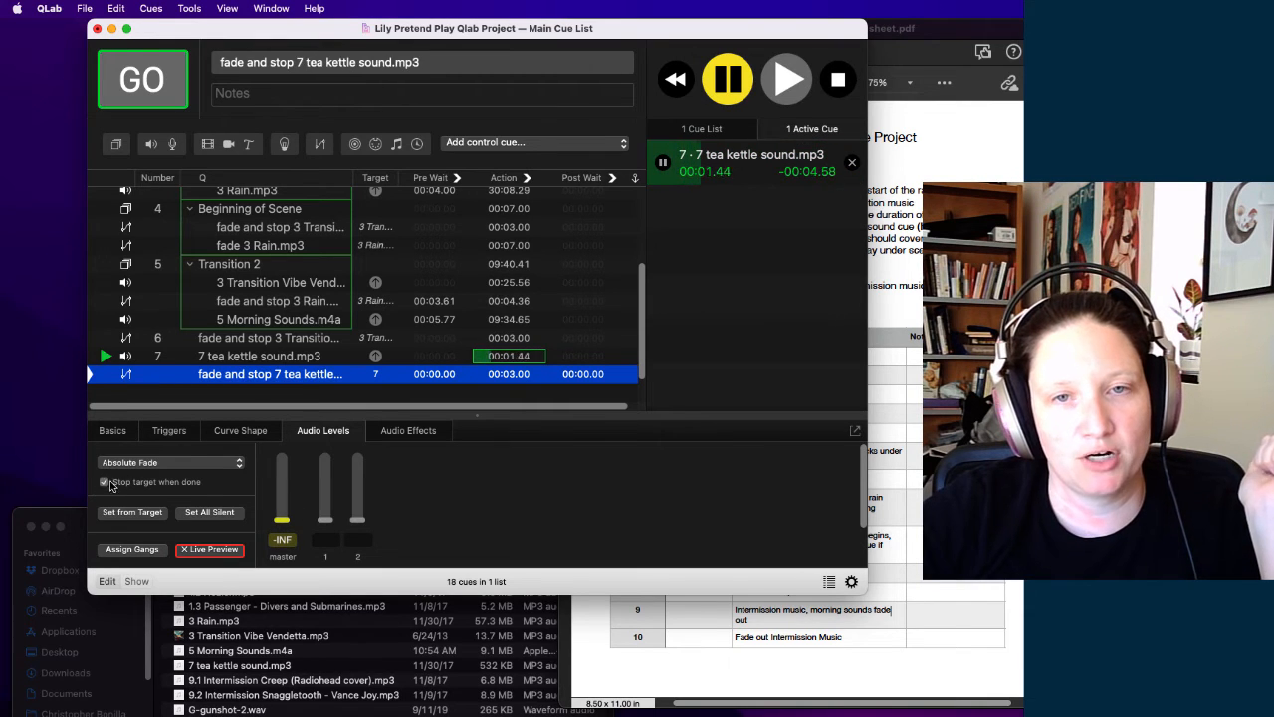
Step: Try durations of 2 and 1 seconds on the tea kettle fade, run it, and set its duration to 1.5 seconds
double_click(509, 374)
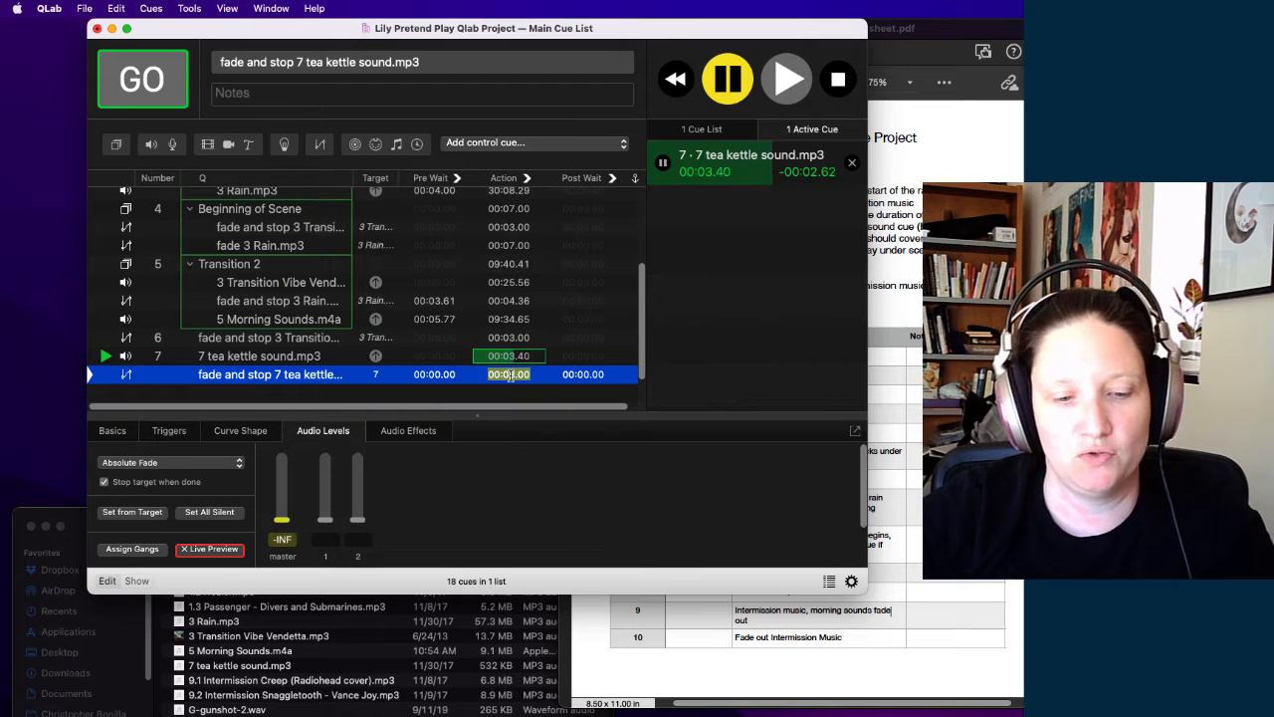
text(2)
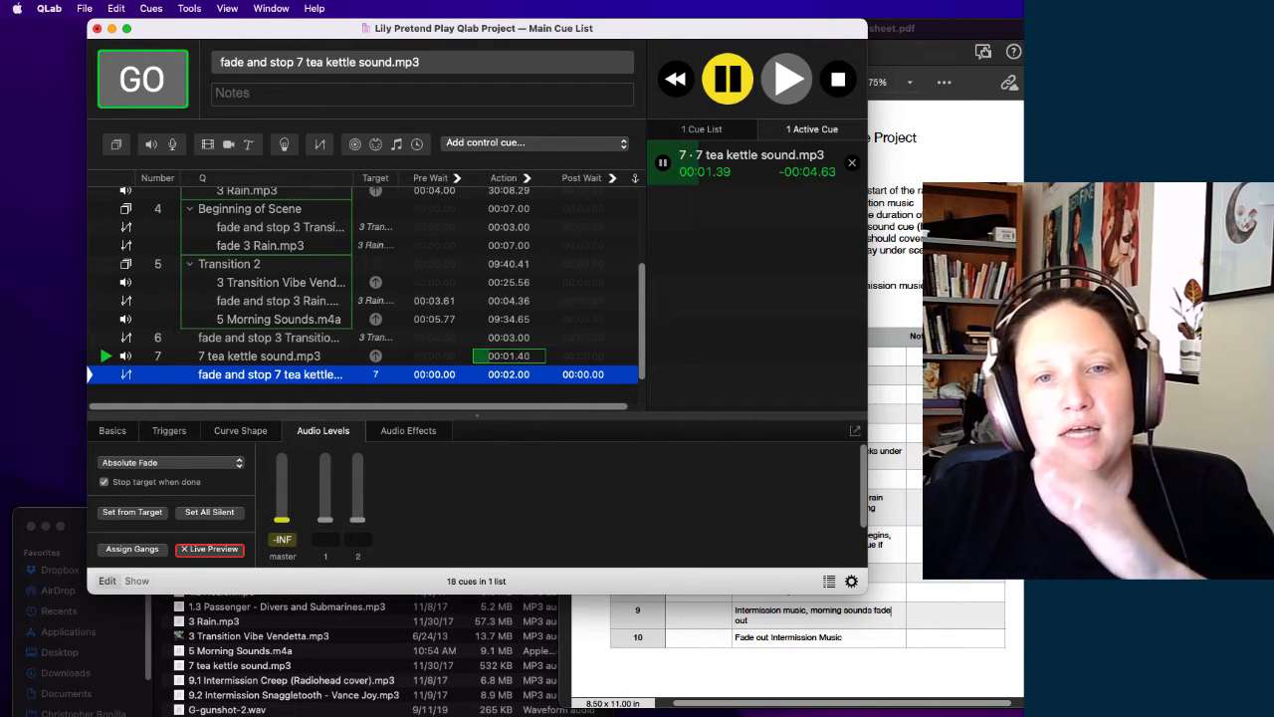
double_click(503, 374)
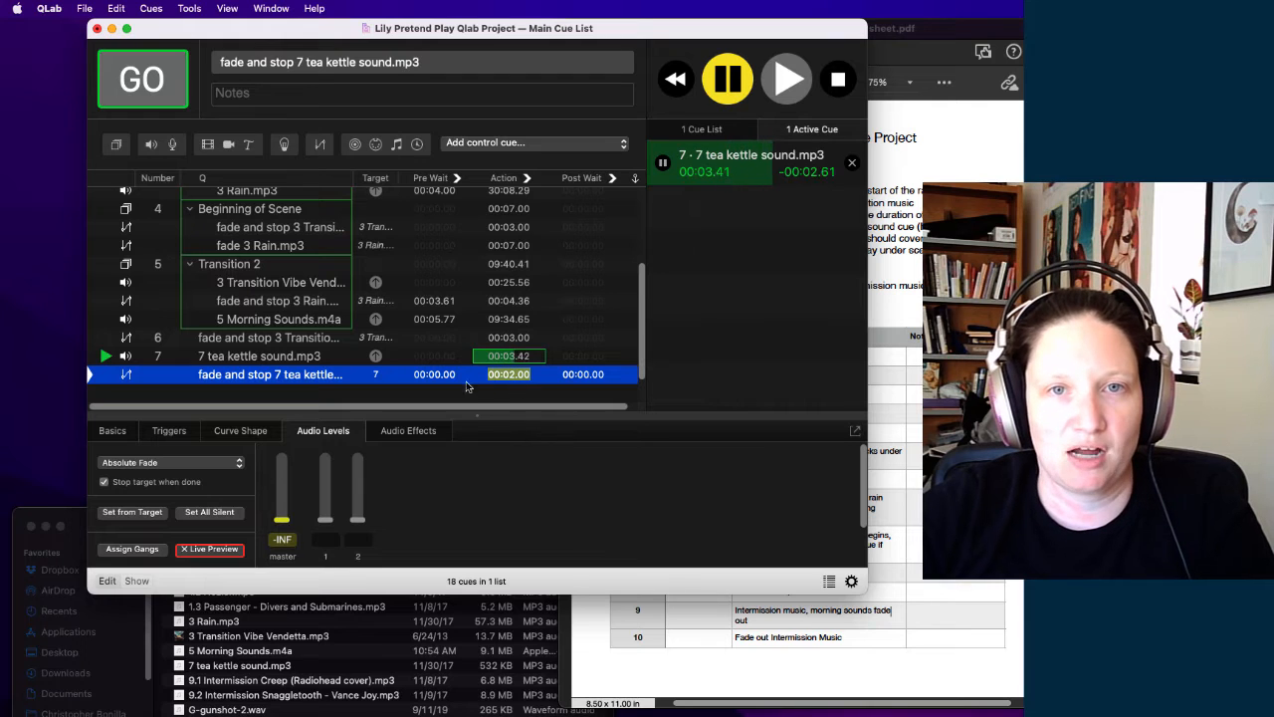
text(1)
key(Return)
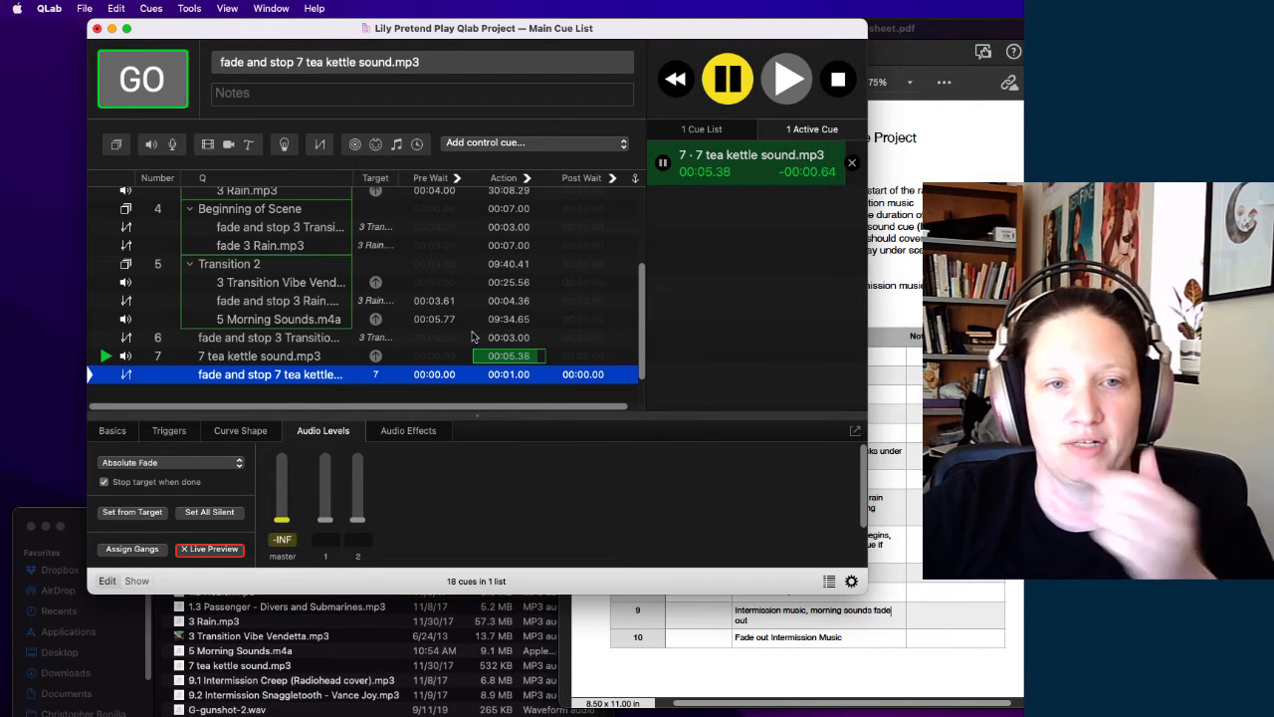
key(space)
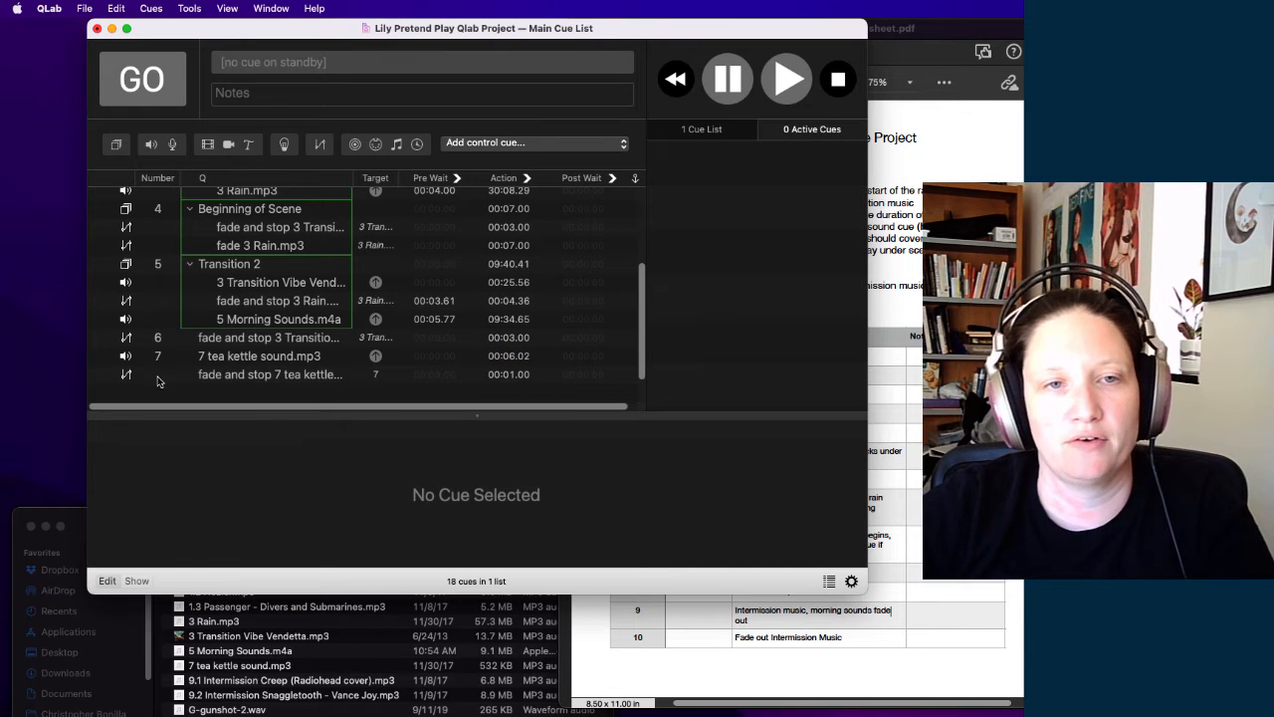
click(508, 374)
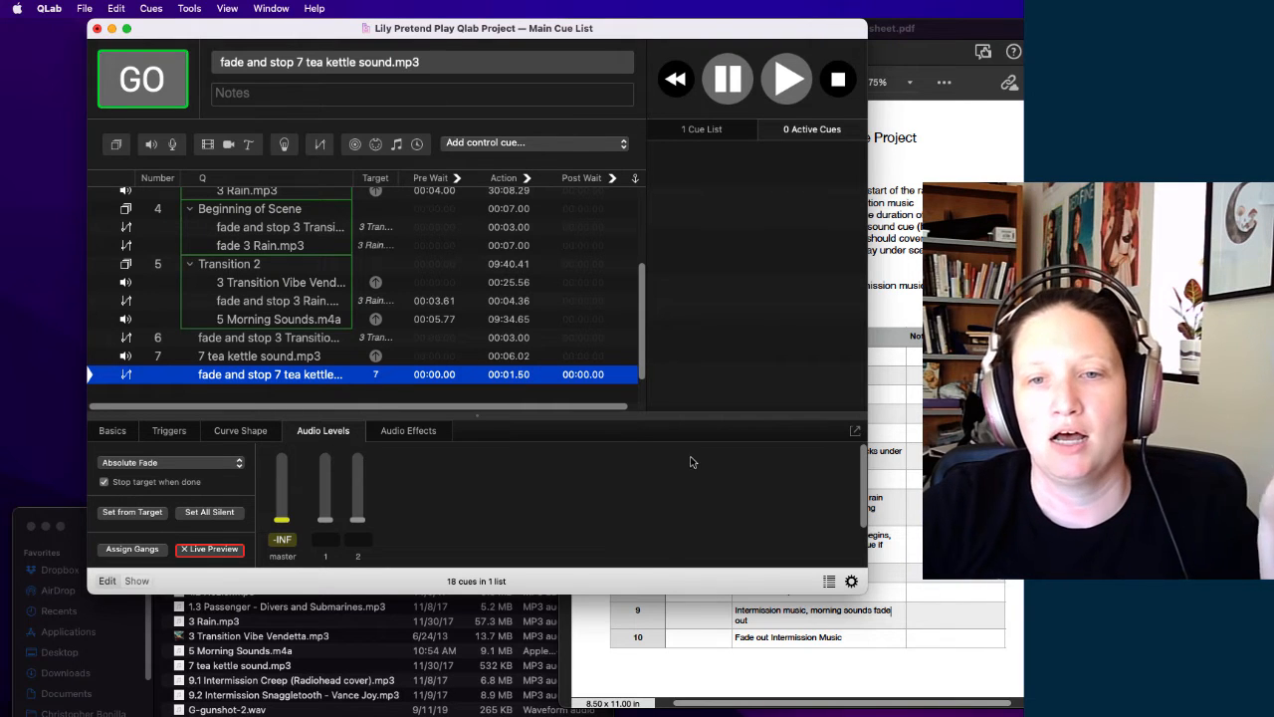
Step: Check the cue number in the Acrobat assignment sheet and number the tea kettle fade cue as 8 in QLab
click(872, 535)
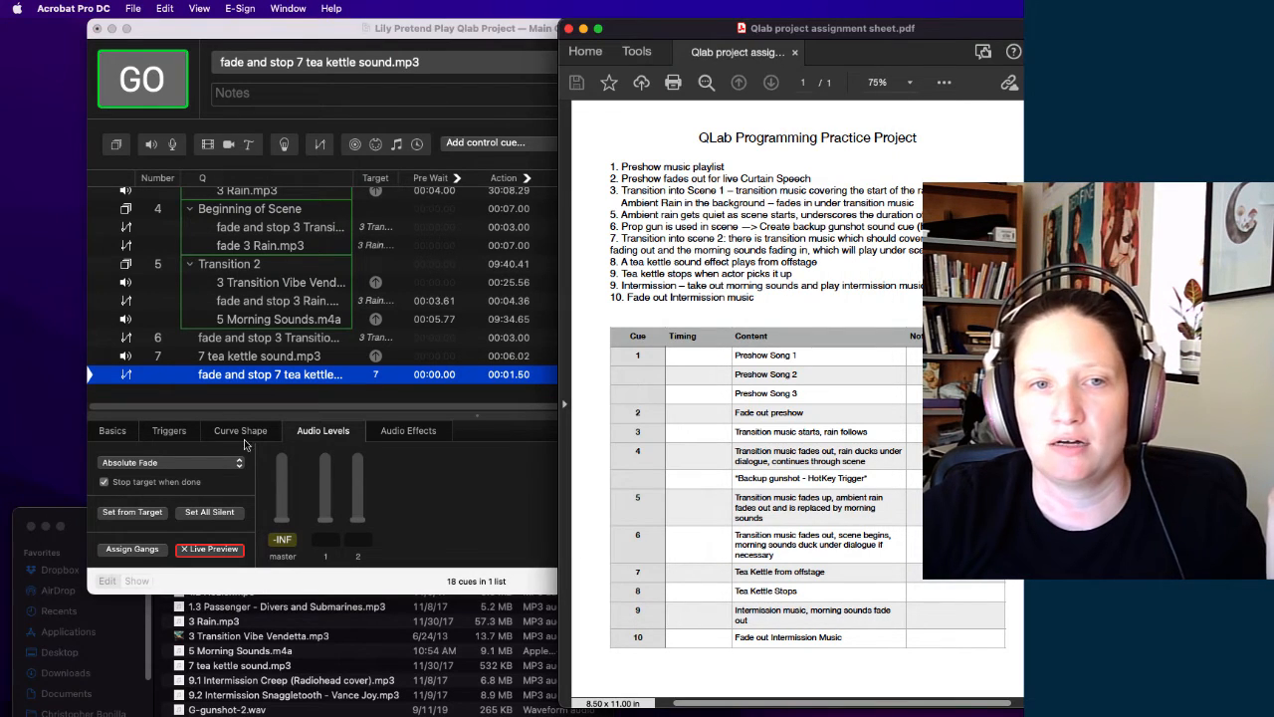
click(176, 377)
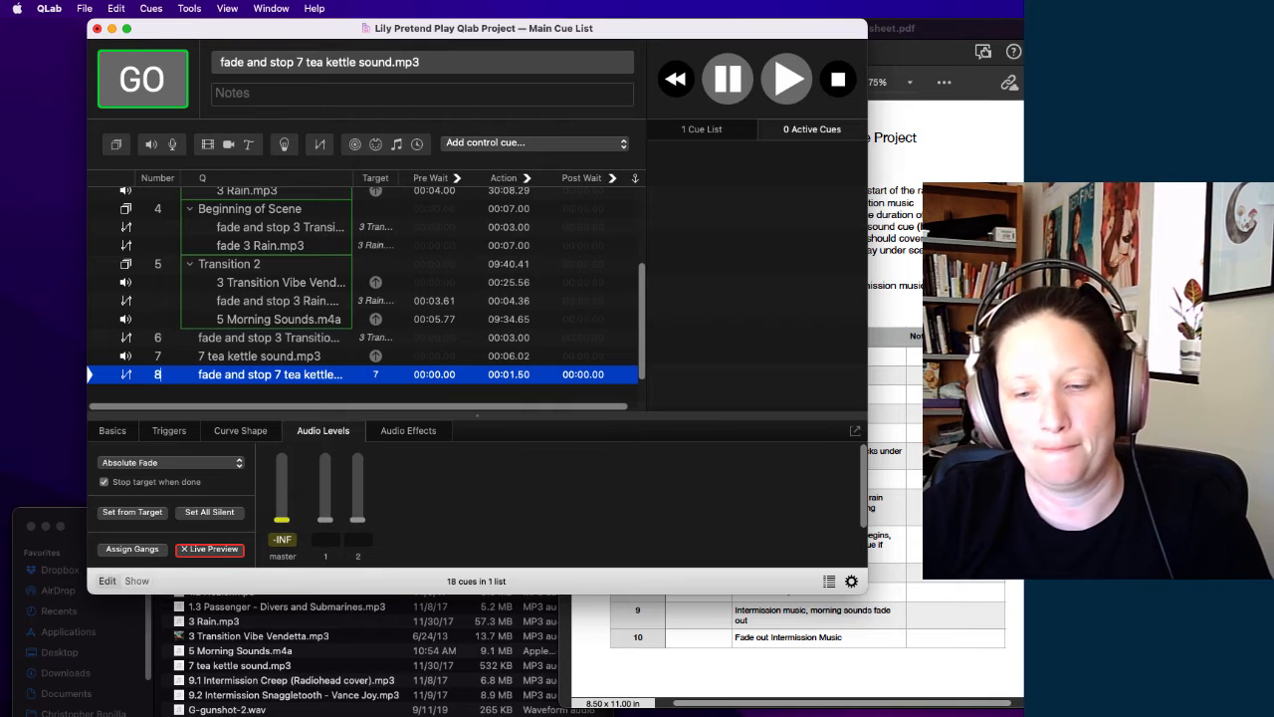
key(Return)
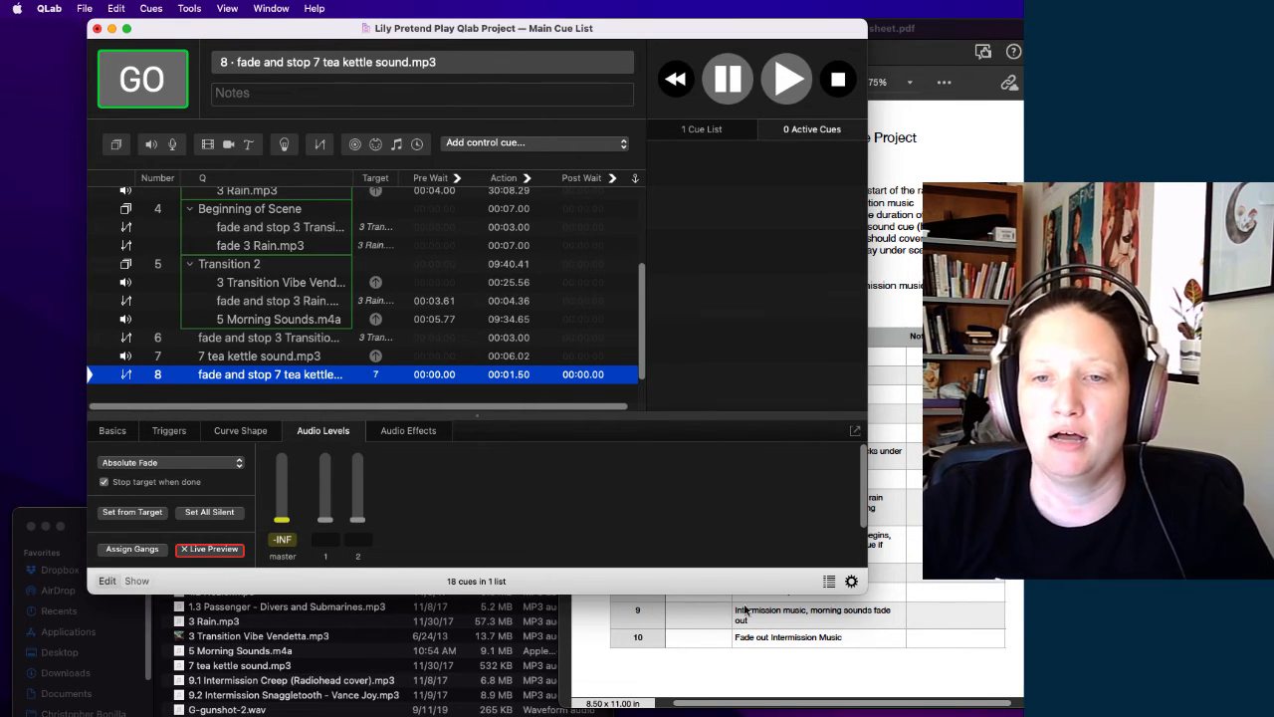
Step: Check the assignment sheet in Acrobat for the next cue, and create a group cue named Intermission numbered 9 in QLab
click(853, 633)
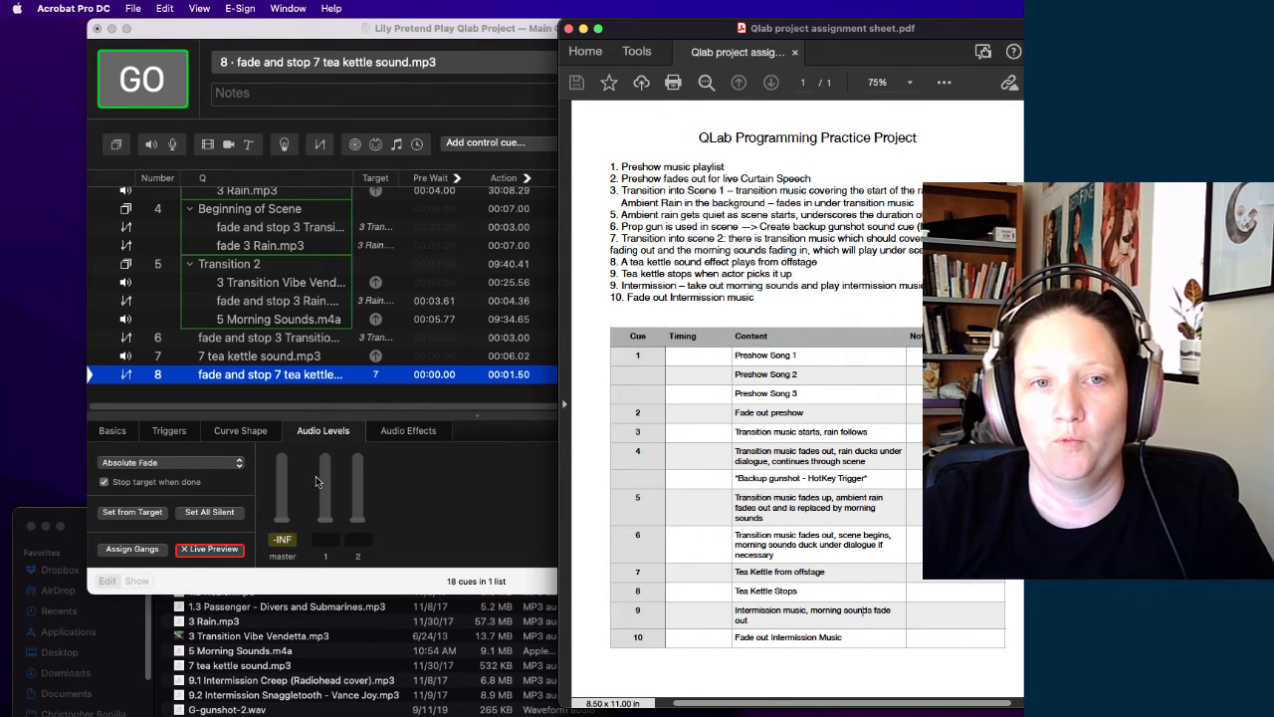
click(224, 389)
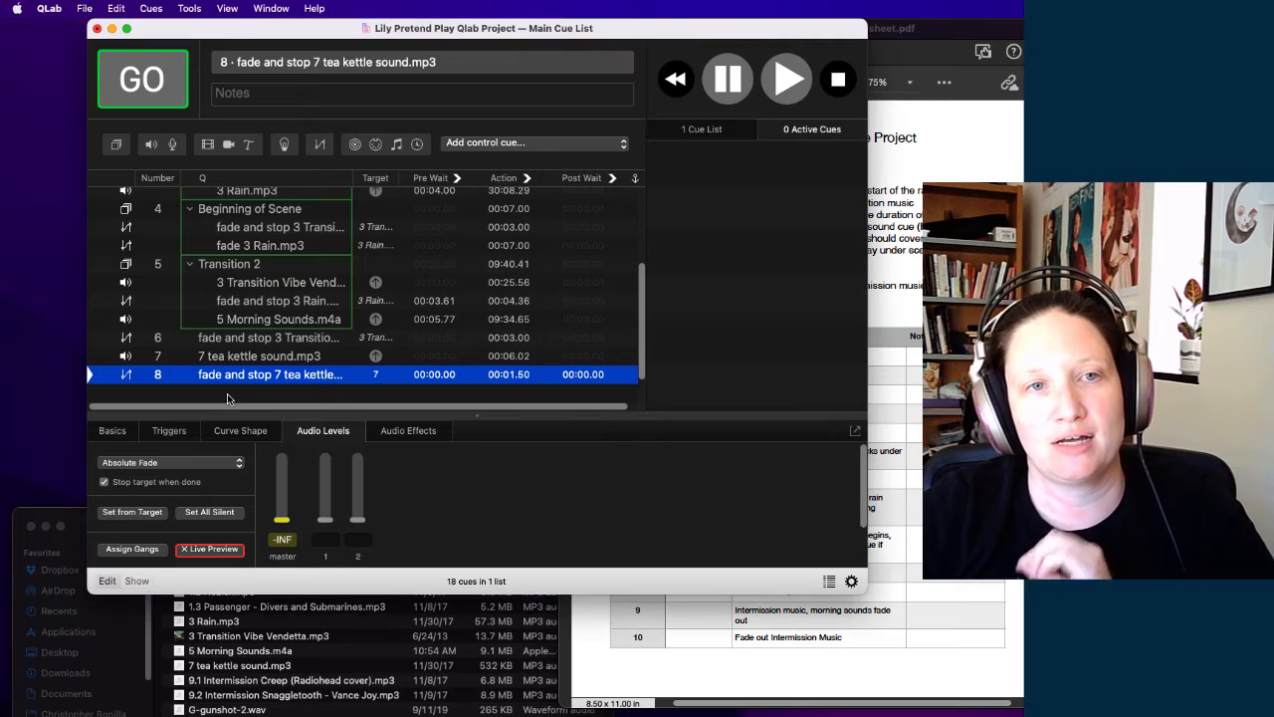
click(116, 145)
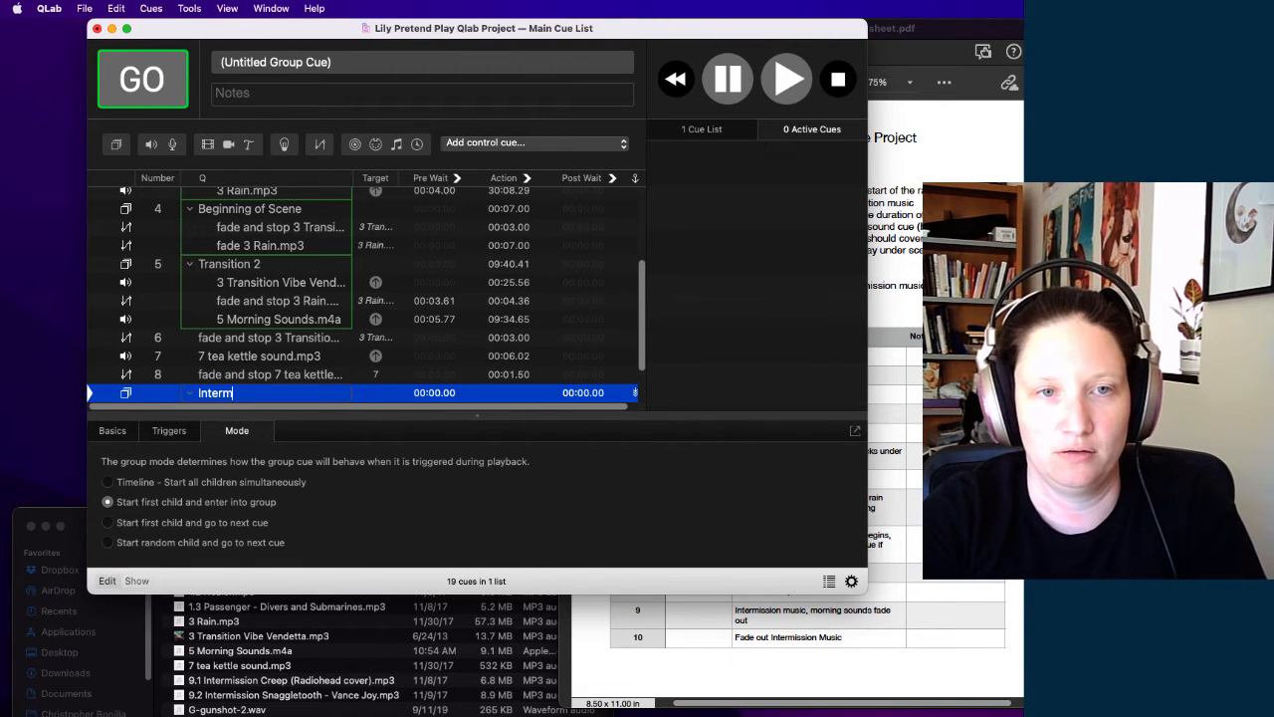
key(Return)
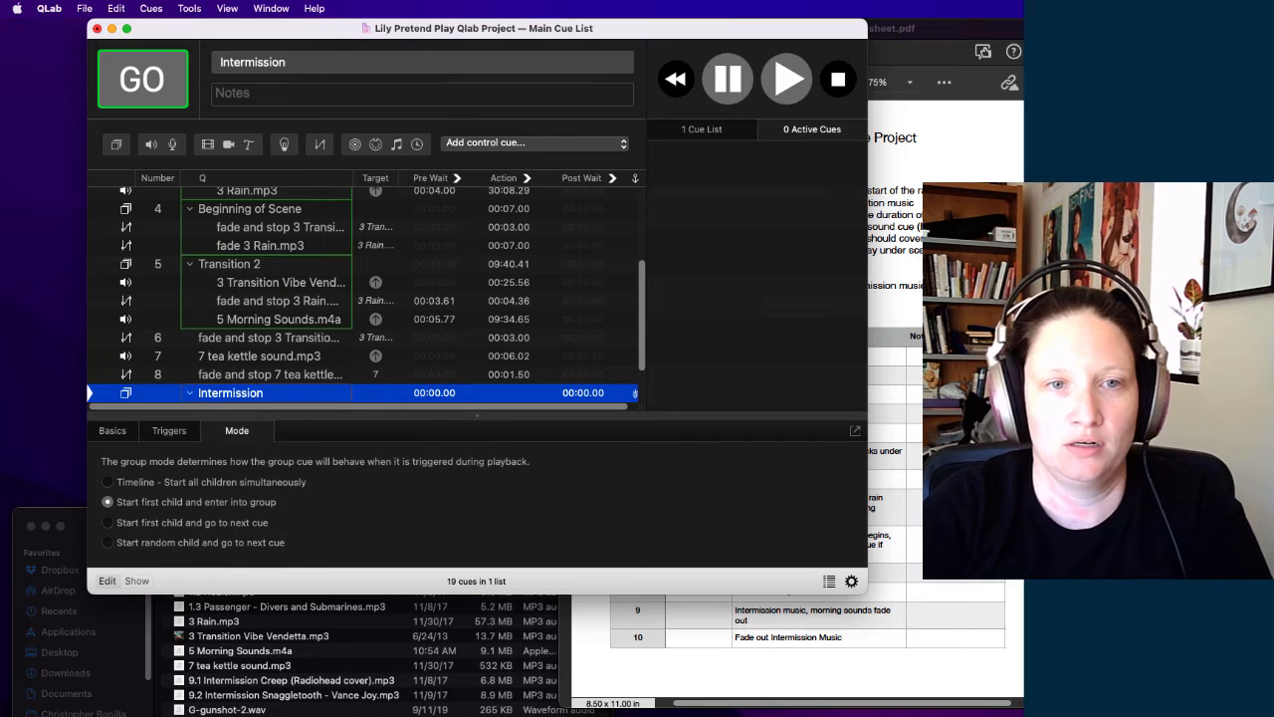
double_click(162, 394)
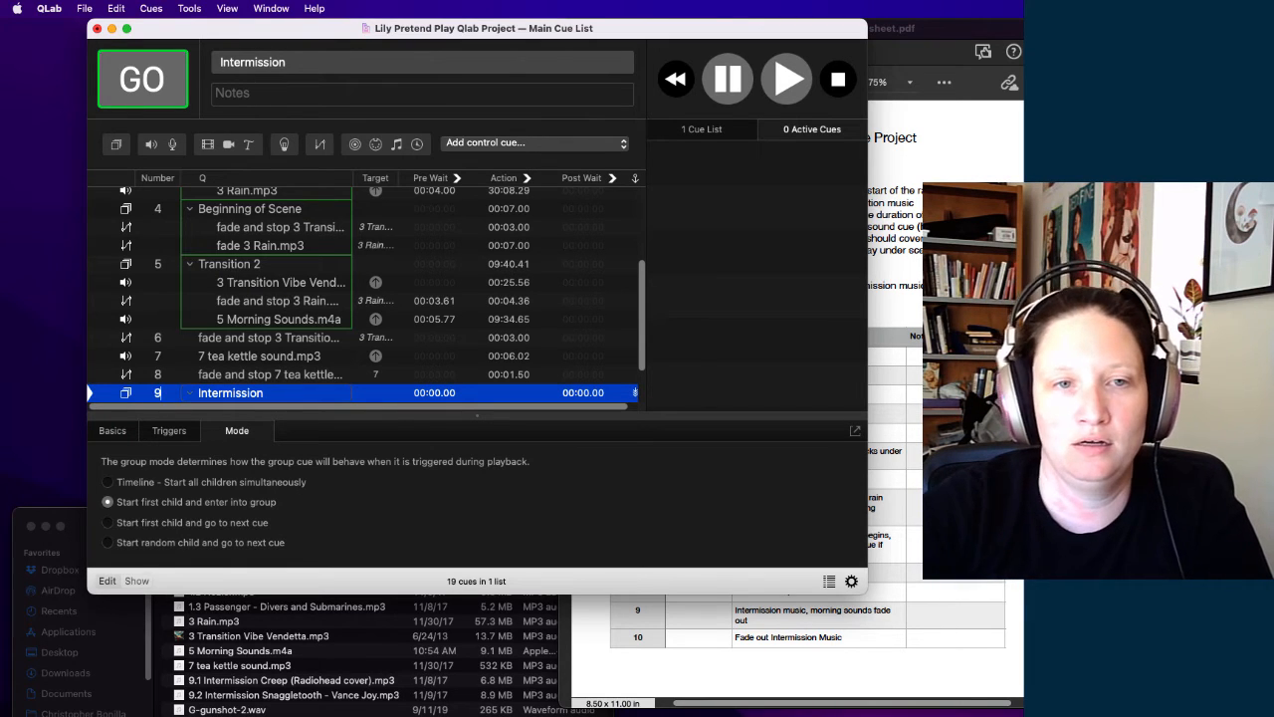
key(Return)
Step: Add 9.1 Intermission Creep (Radiohead cover).mp3 and 9.2 Intermission Snaggletooth - Vance Joy.mp3 from Finder to the Intermission group
click(203, 664)
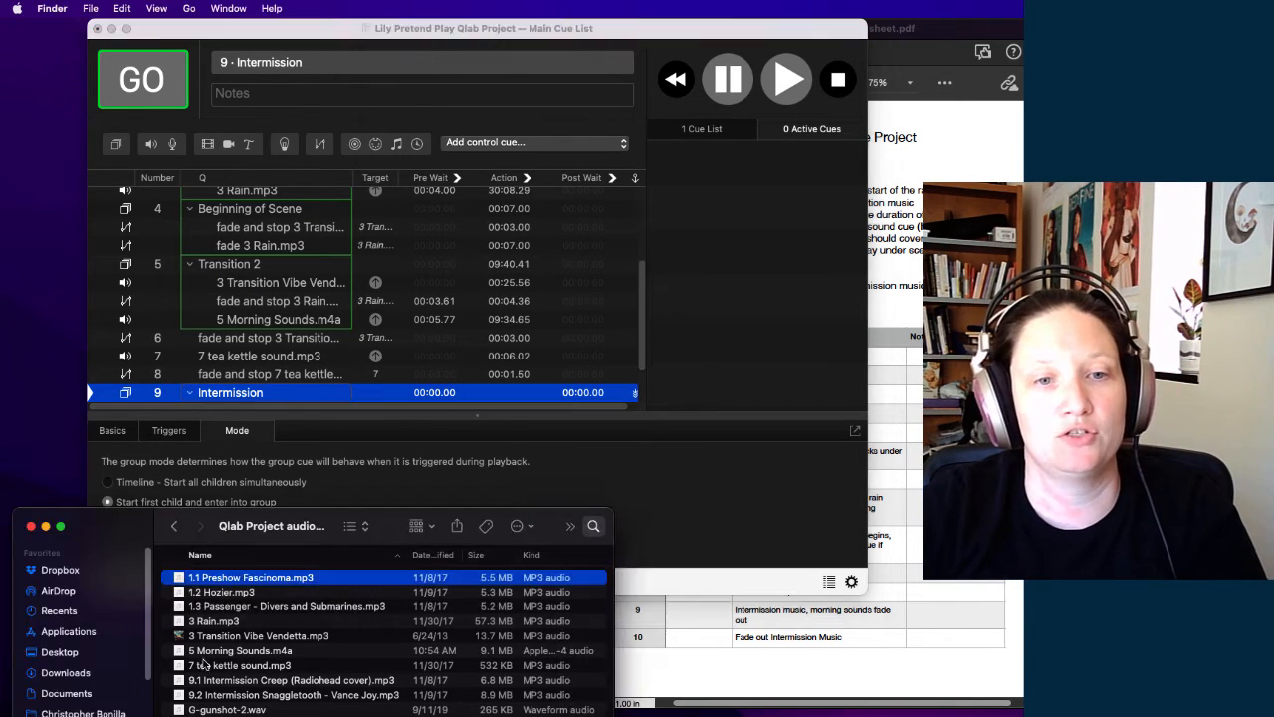
click(217, 680)
shift+click(227, 695)
drag(227, 695, 235, 342)
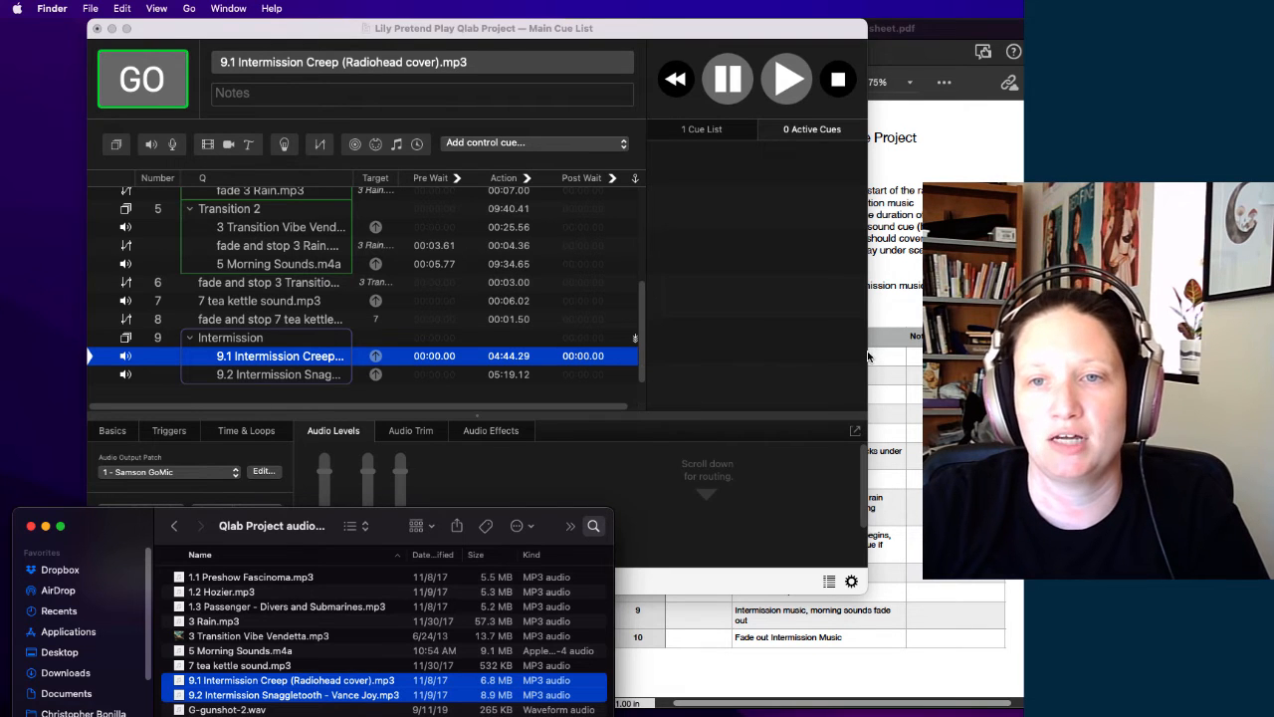
Step: Set the 9.1 Intermission Creep cue to auto-follow into the 9.2 song
click(635, 359)
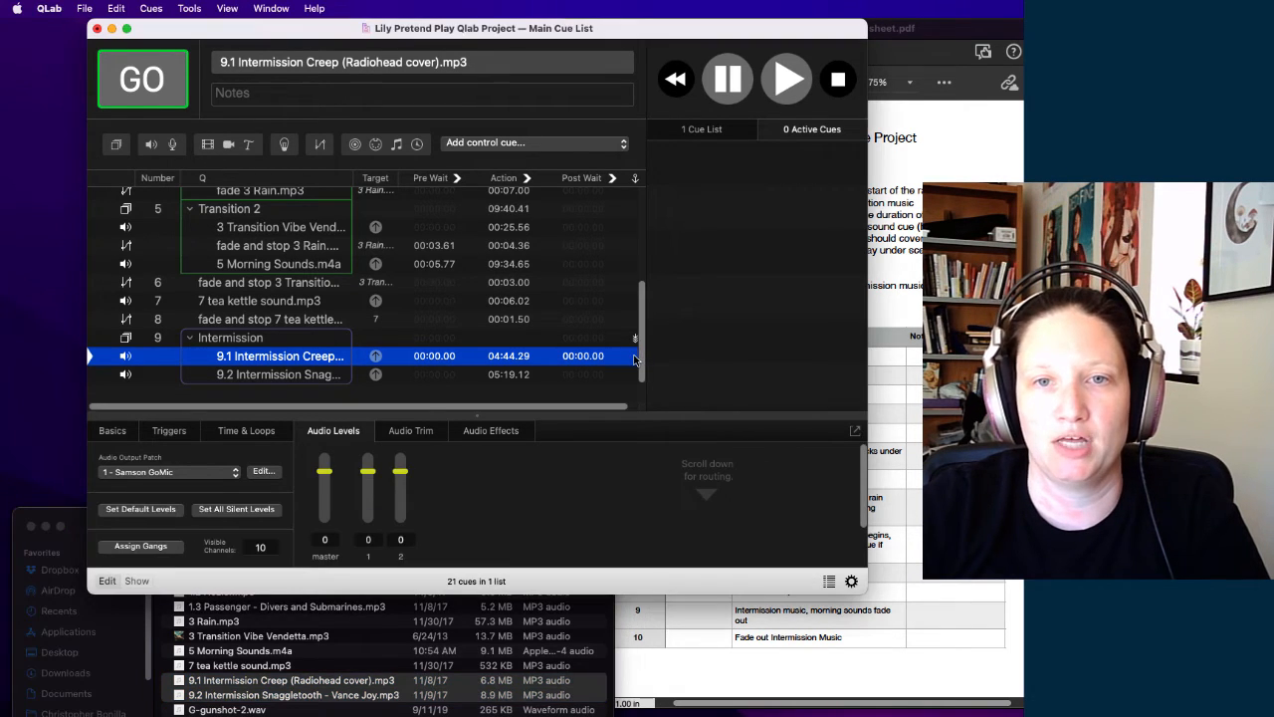
click(635, 358)
click(656, 399)
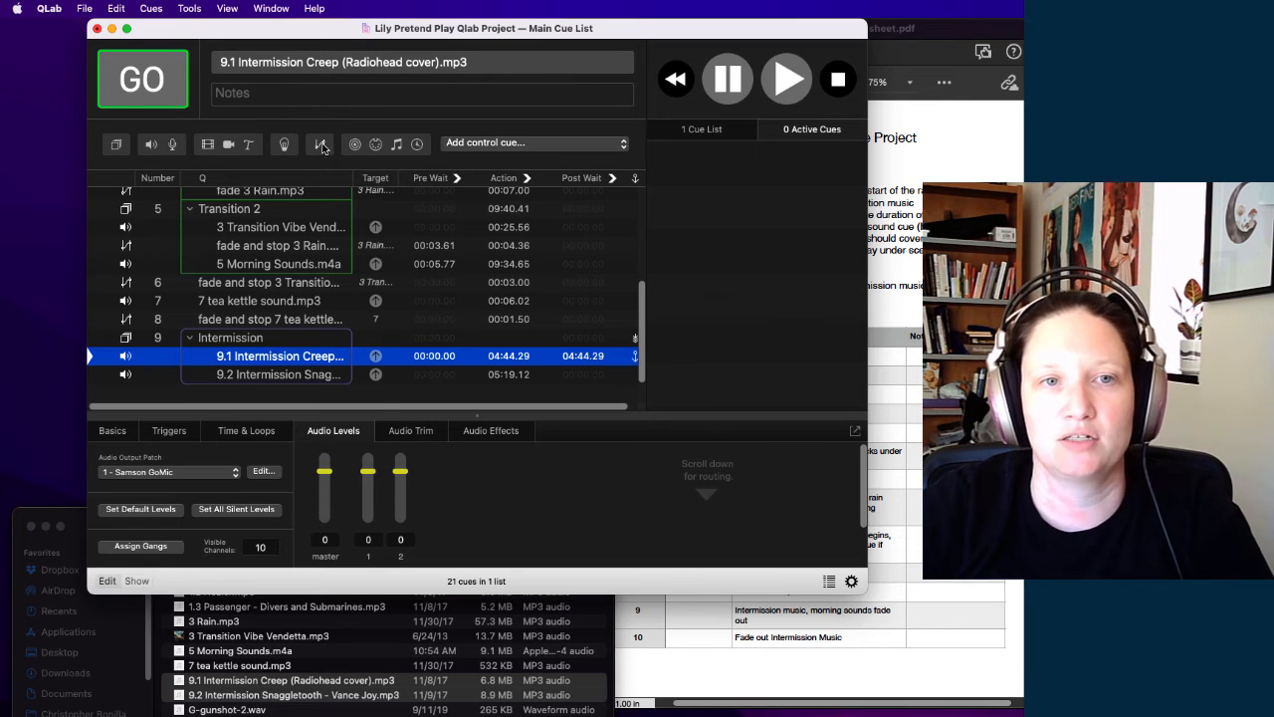
Step: Add a fade cue after the Intermission group that targets the group, stops it when done and takes master to -INF
click(322, 145)
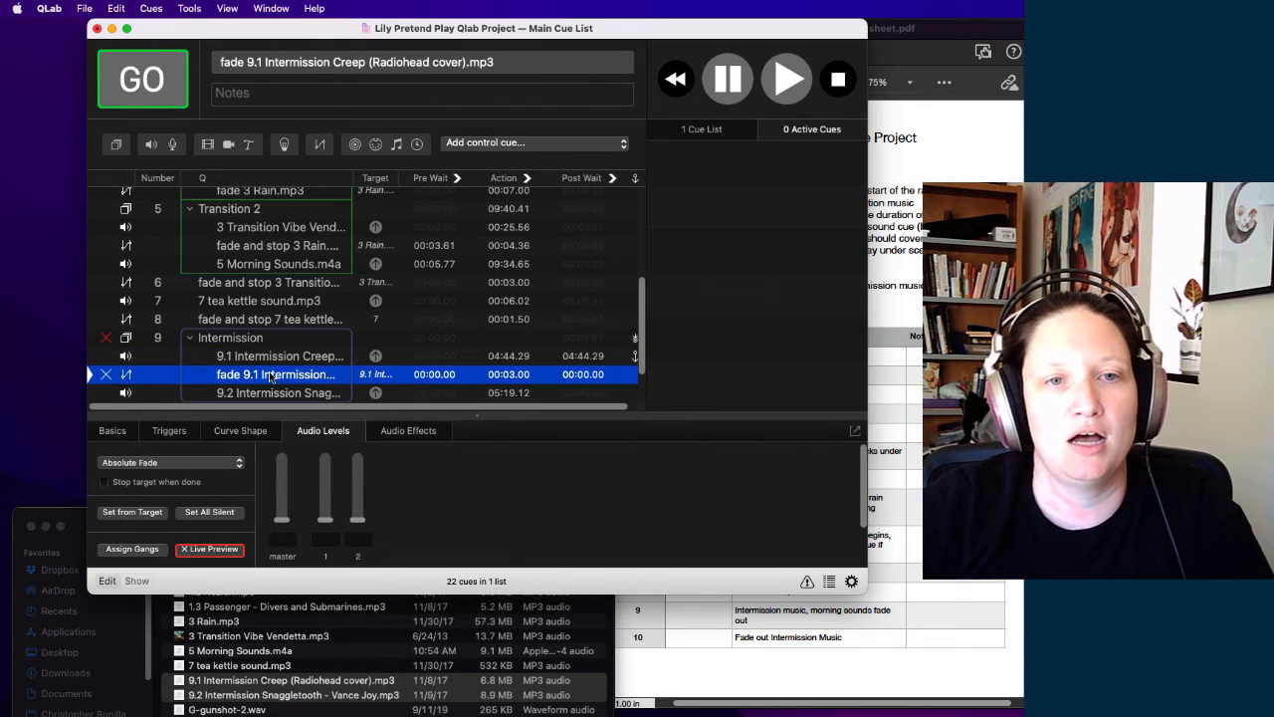
drag(269, 374, 260, 369)
drag(202, 285, 229, 338)
click(113, 485)
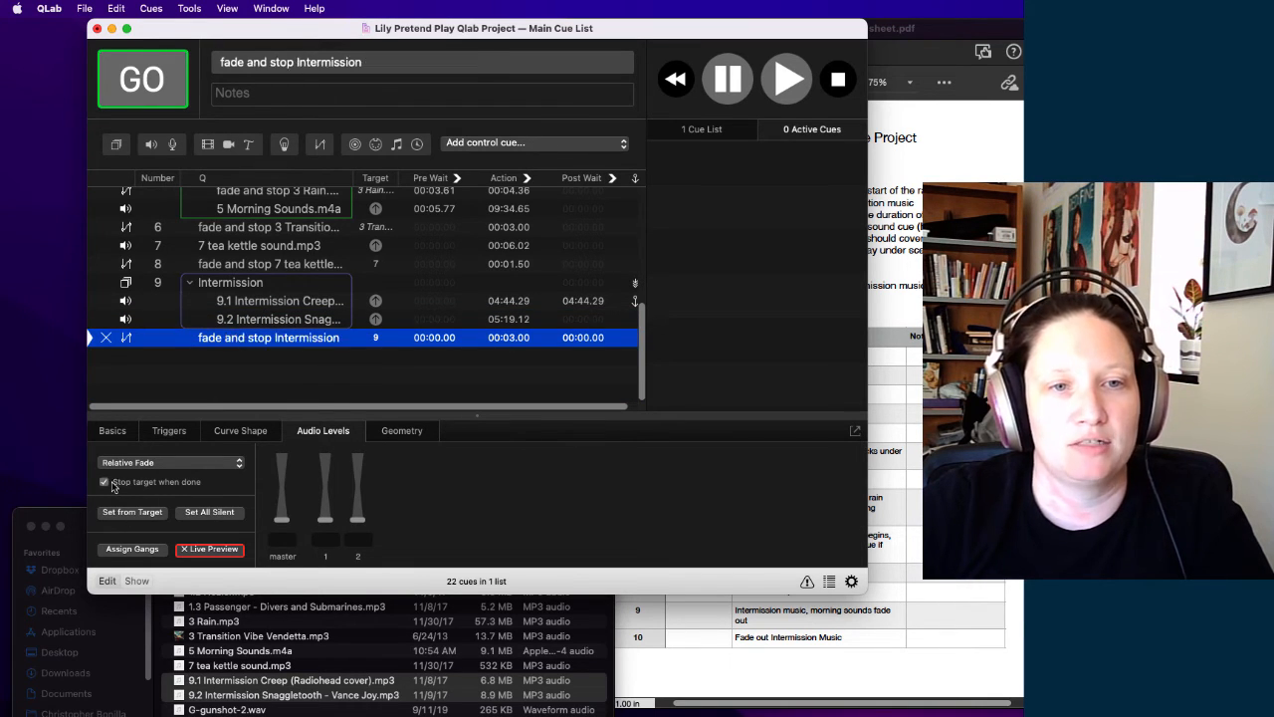
click(284, 523)
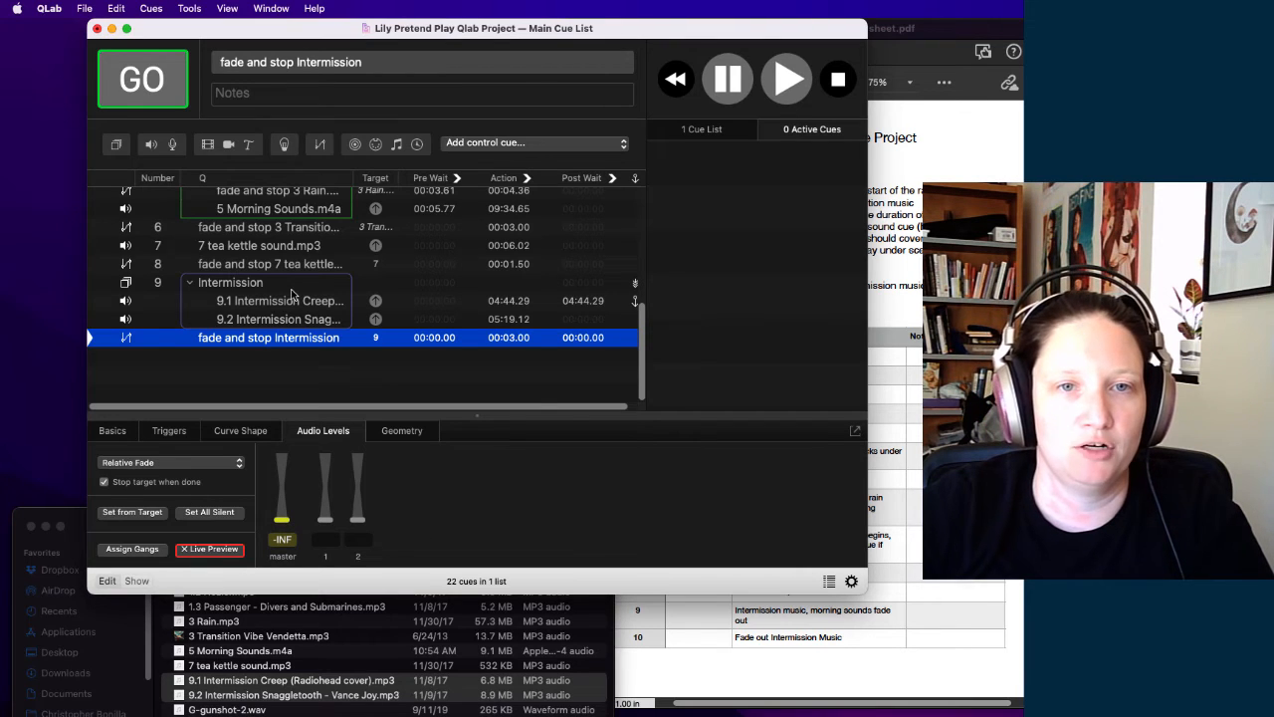
Step: Number the Intermission fade-and-stop cue as 10
double_click(155, 337)
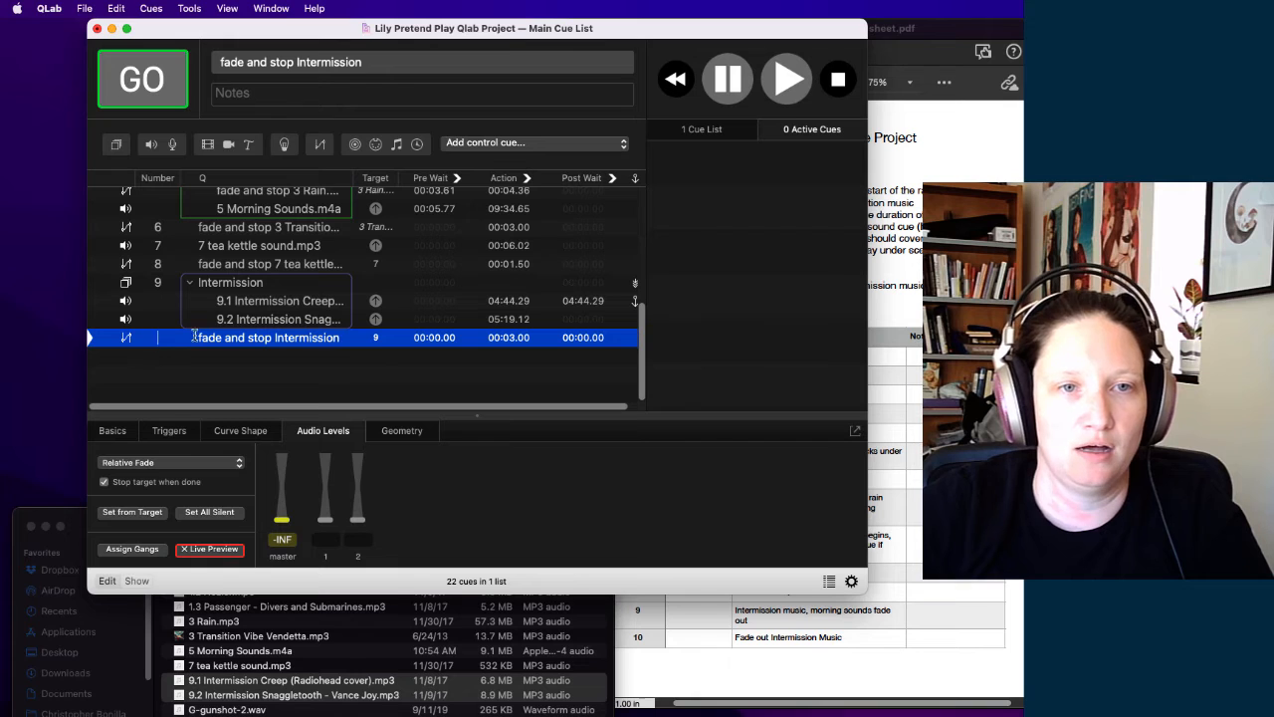
text(10)
key(Return)
click(210, 378)
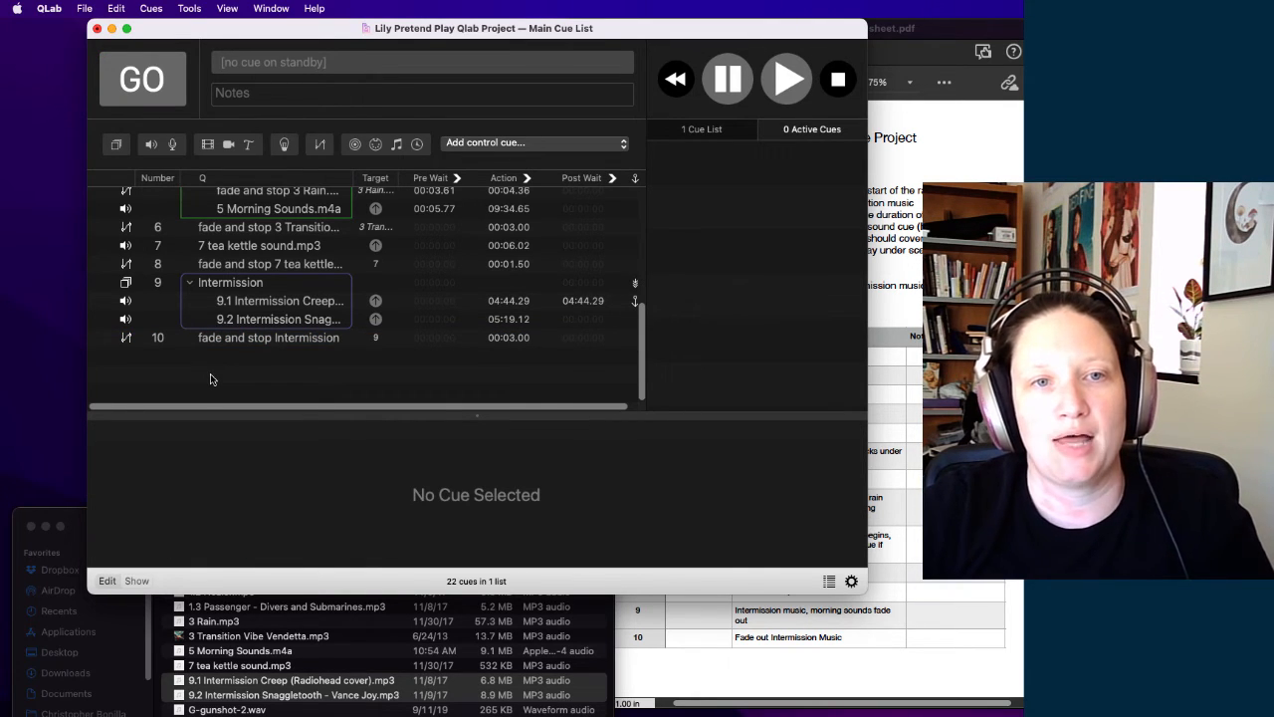
Step: Review the whole cue list and its Main Cue List outline, compare them with the assignment sheet in Acrobat, and return to QLab
scroll(268, 319, up, 8)
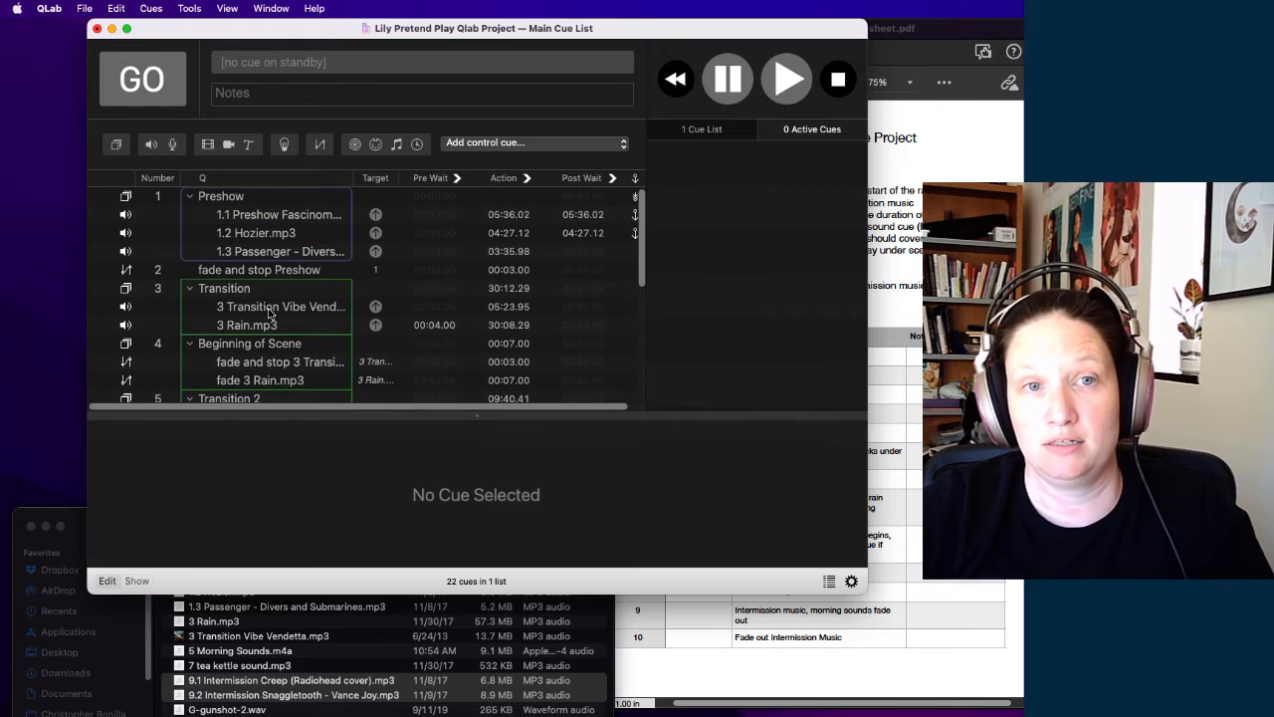
click(697, 132)
click(714, 149)
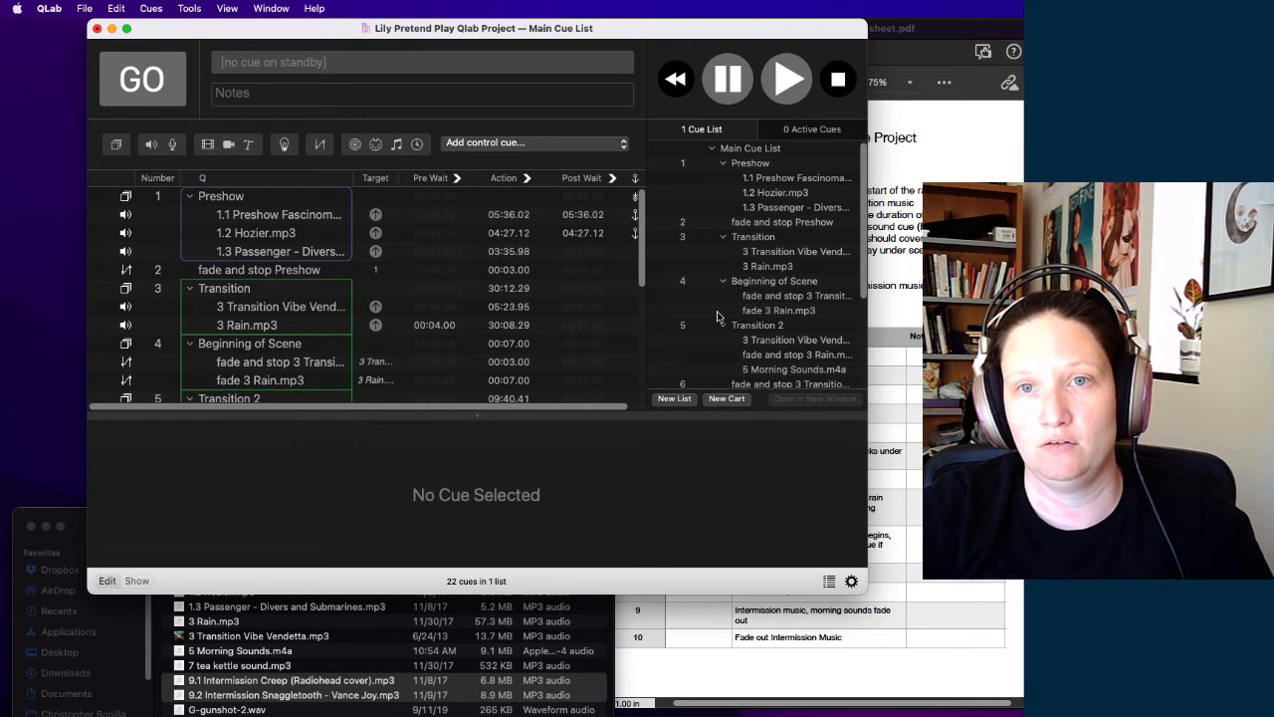
scroll(712, 199, down, 5)
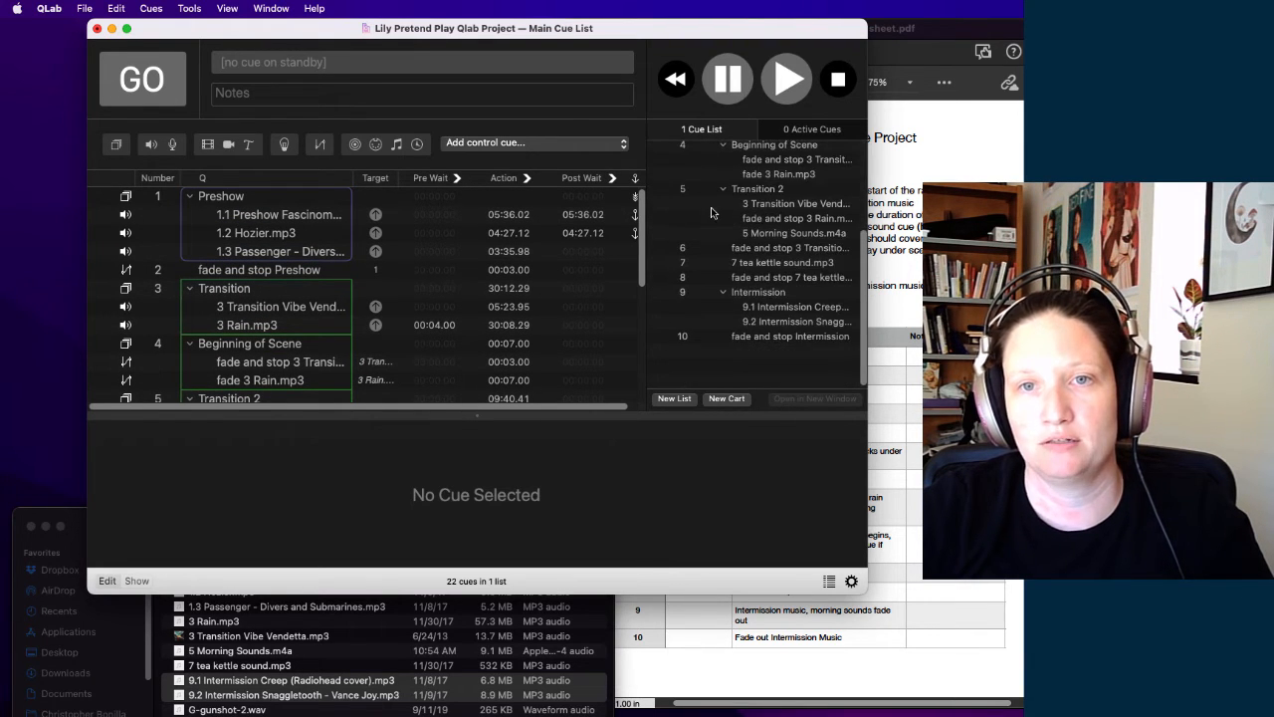
scroll(711, 207, up, 5)
click(713, 149)
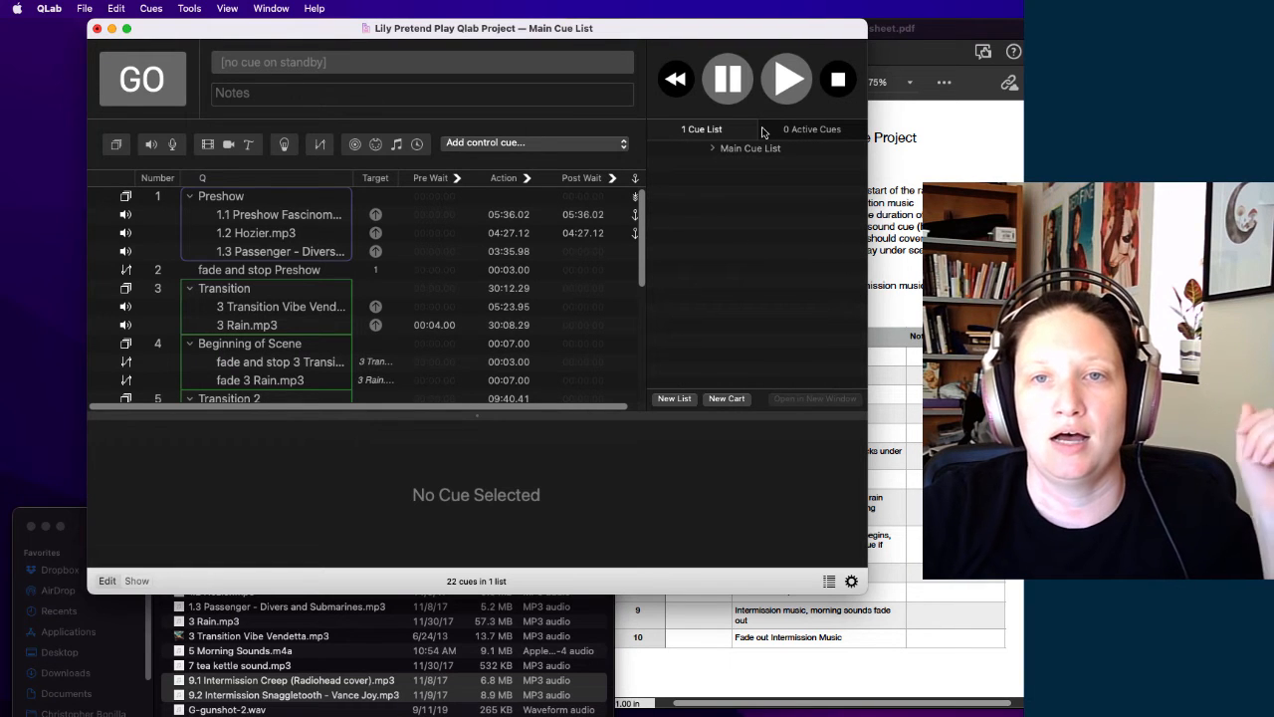
scroll(288, 245, down, 5)
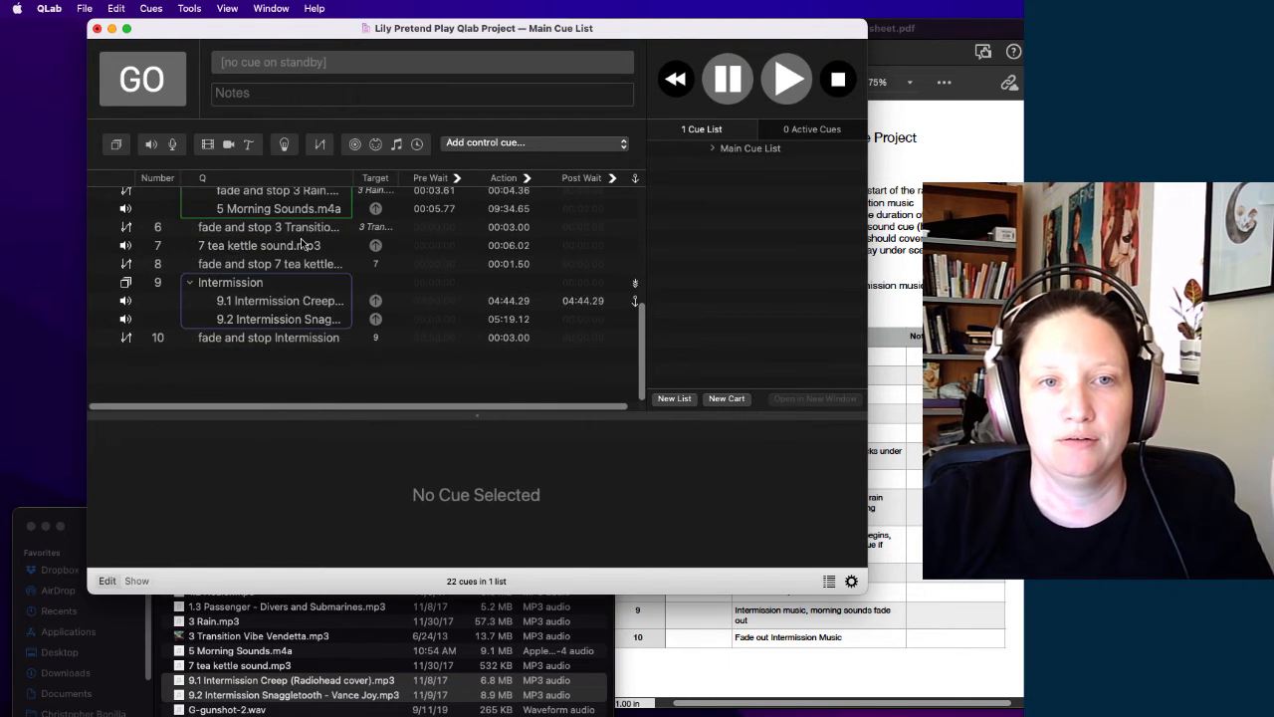
scroll(305, 242, up, 5)
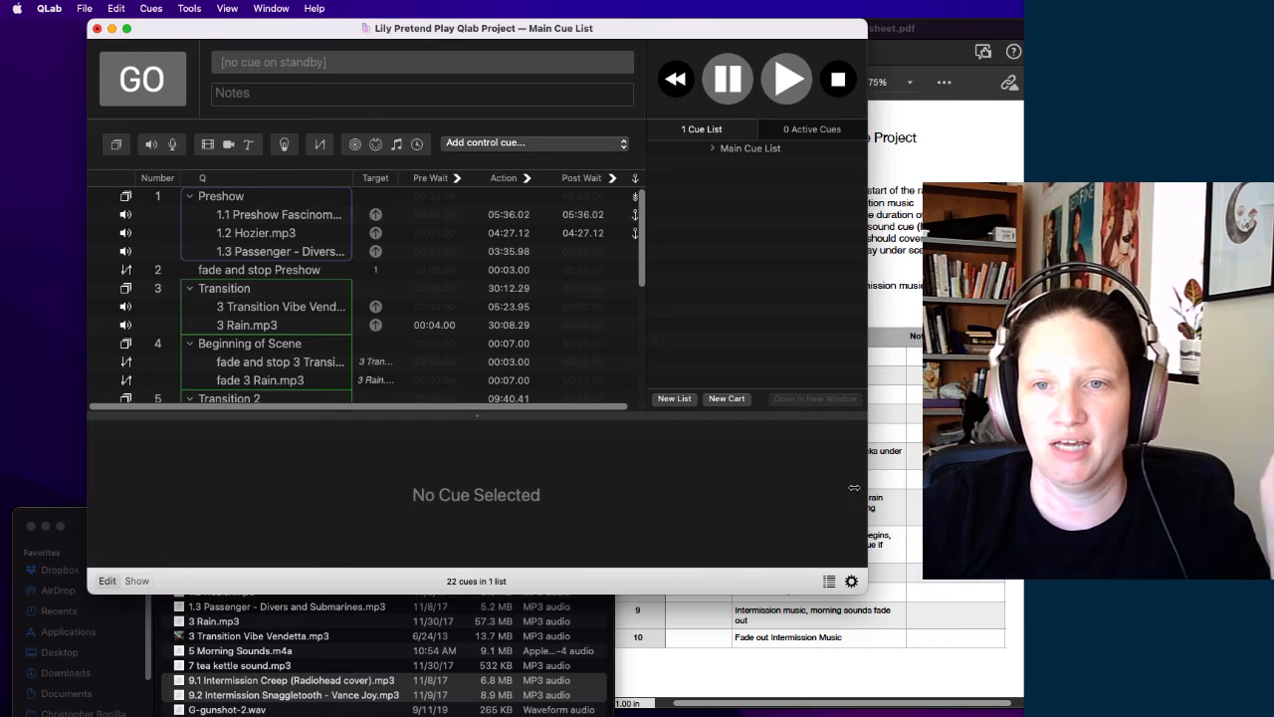
click(914, 503)
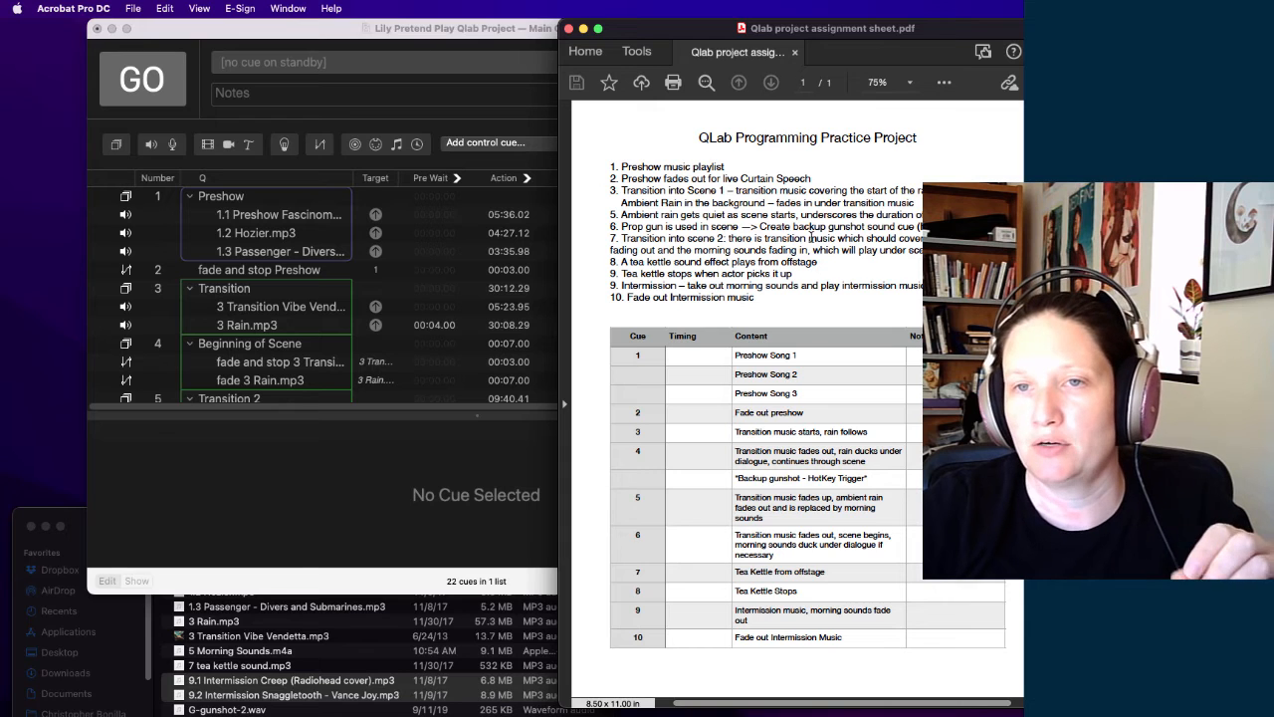
click(507, 31)
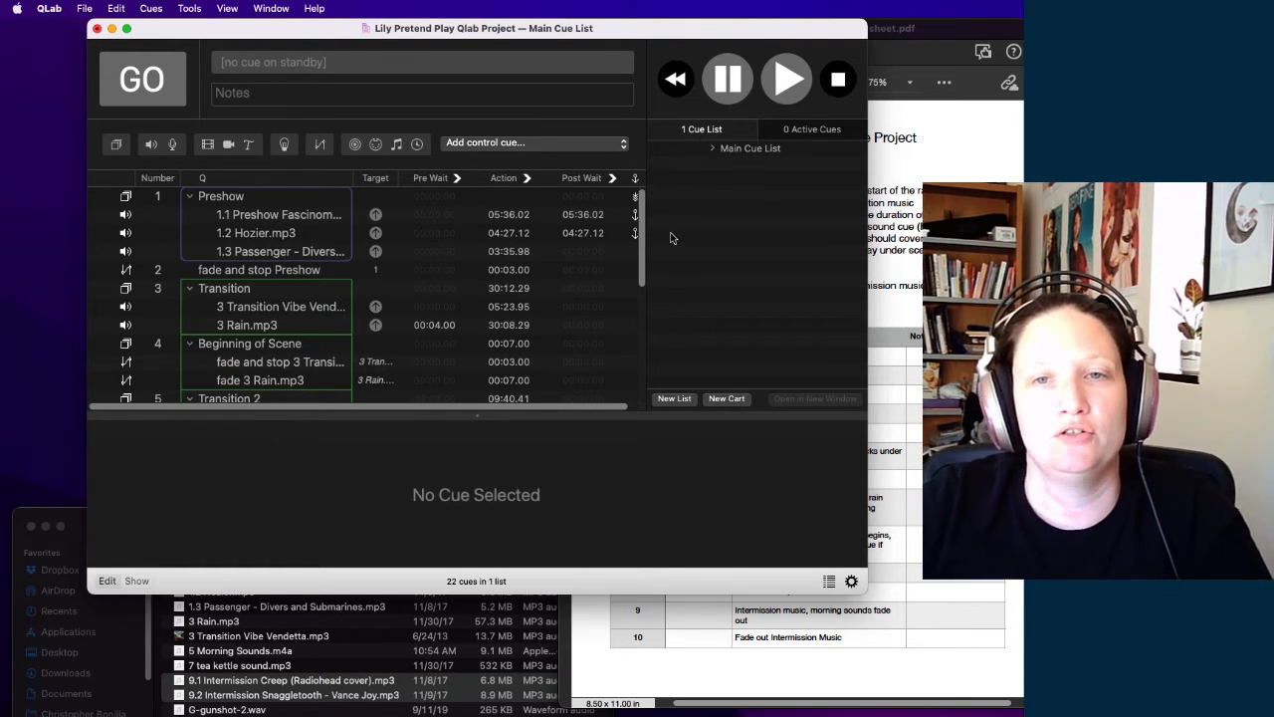
Step: Create a second cue list and name it Hotkeys
click(673, 398)
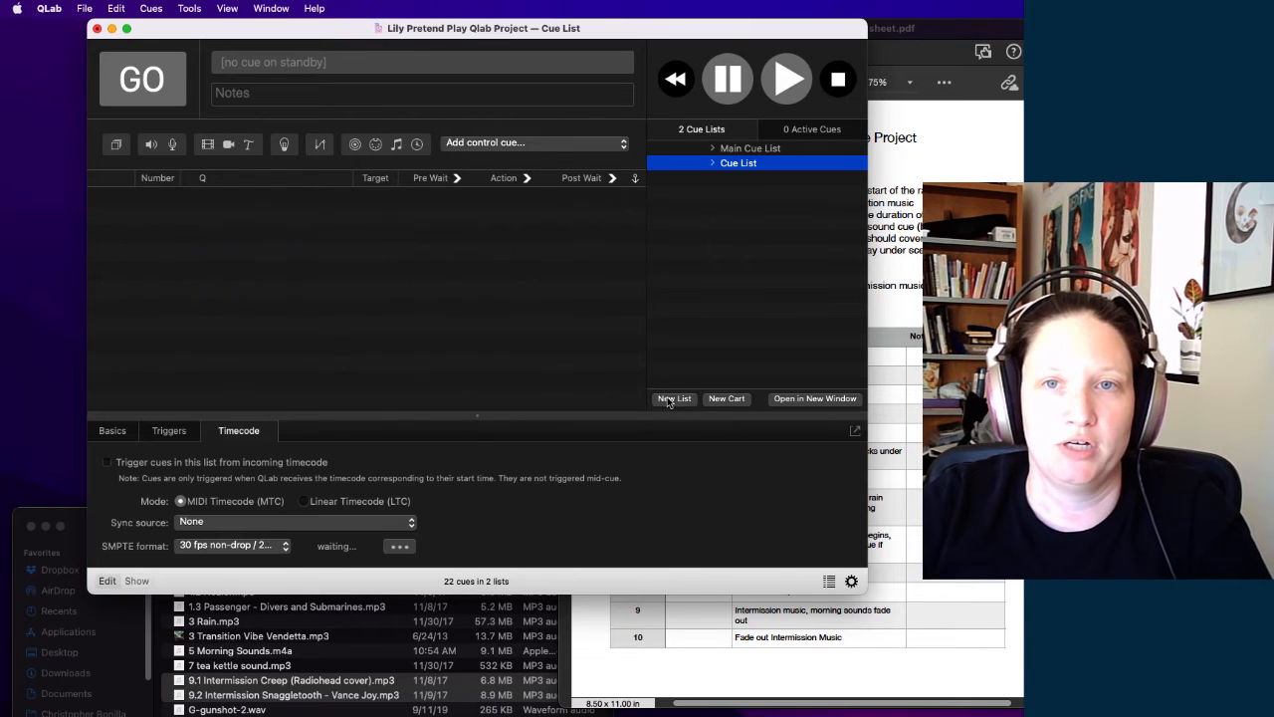
double_click(749, 164)
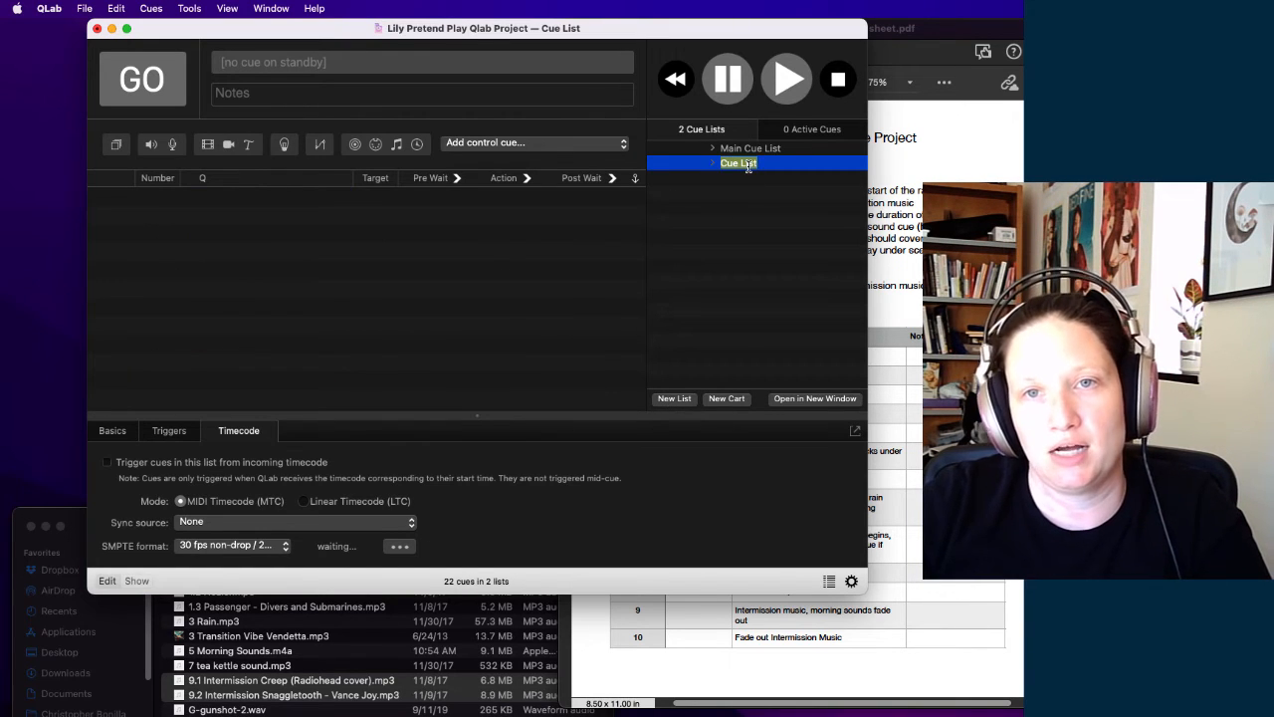
text(Hotkeys)
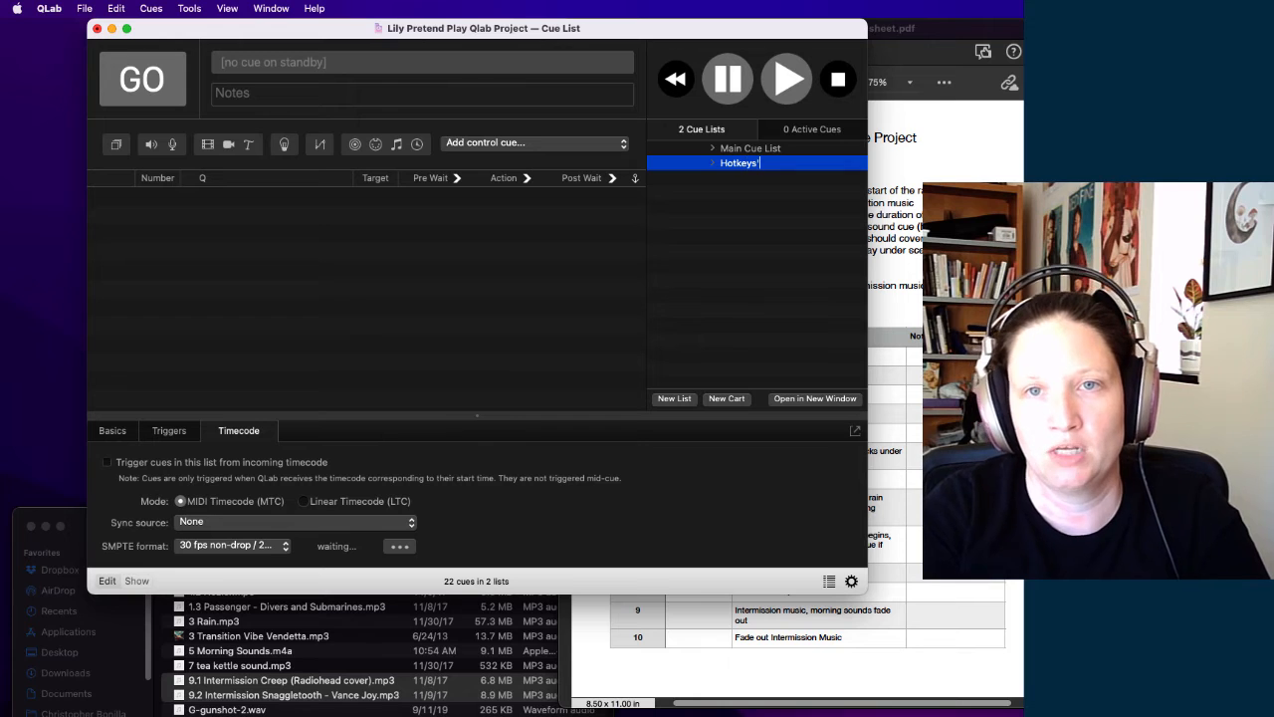
key(Return)
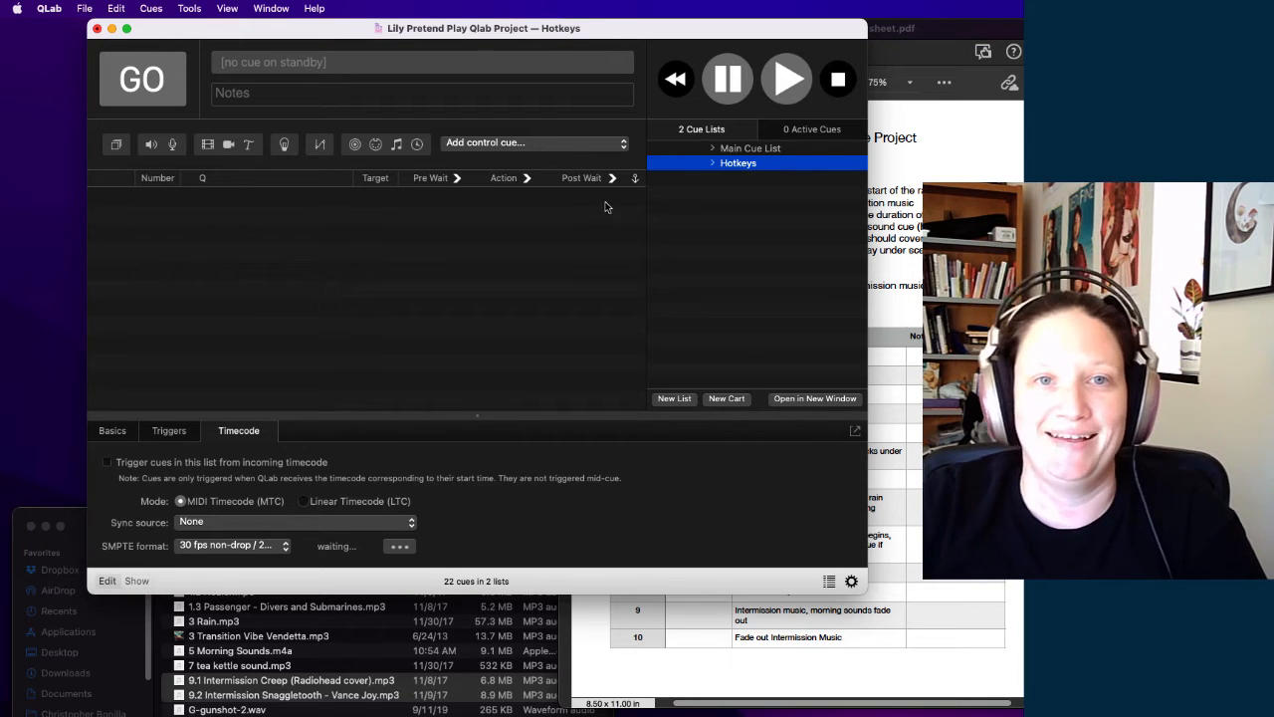
Step: Add G-gunshot-2.wav from the project's audio folder in Finder to the Hotkeys list as an audio cue
click(407, 249)
click(304, 677)
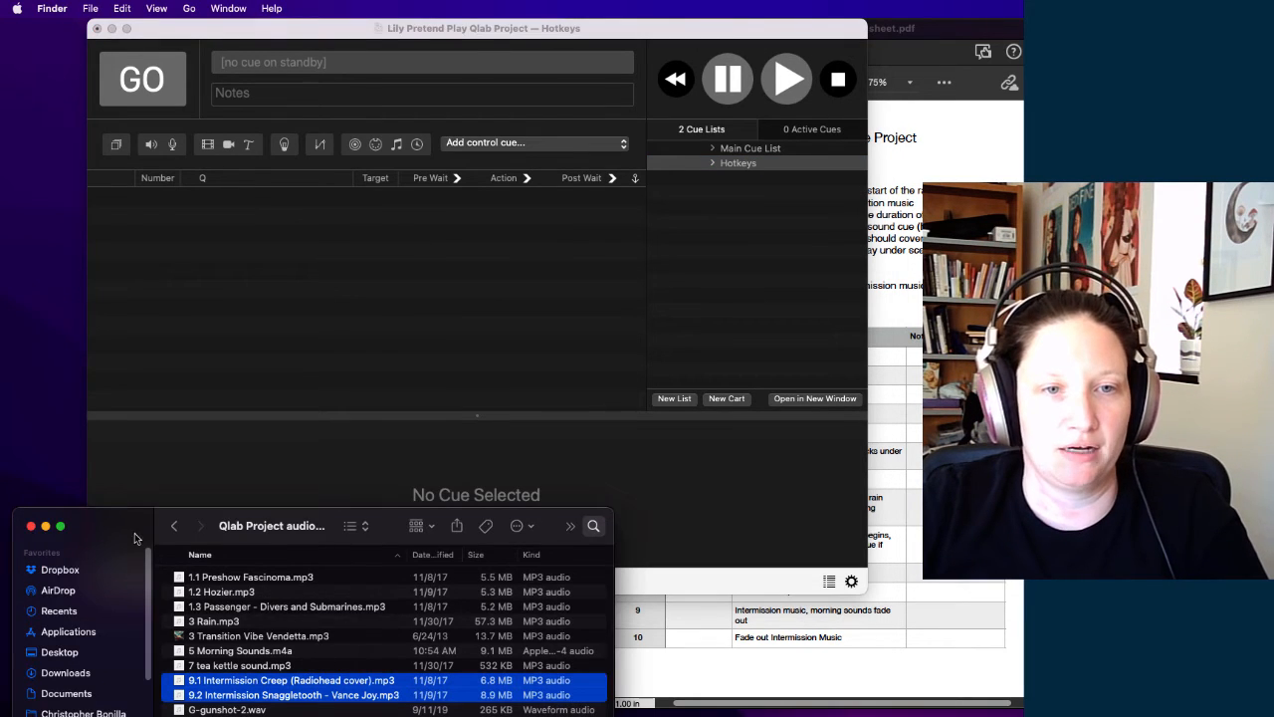
drag(137, 538, 115, 419)
drag(193, 594, 220, 259)
drag(70, 410, 107, 582)
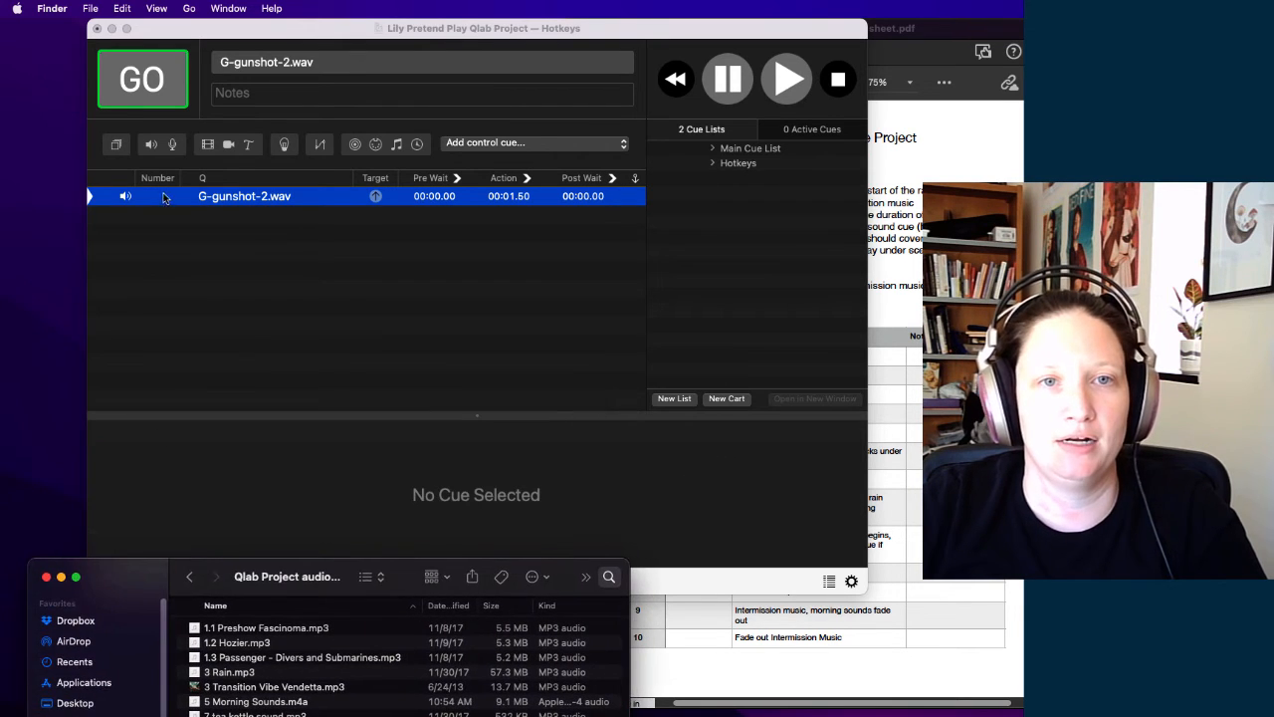
Step: Assign G as the hotkey trigger of the gunshot cue and test it with no cue selected
click(213, 205)
click(239, 196)
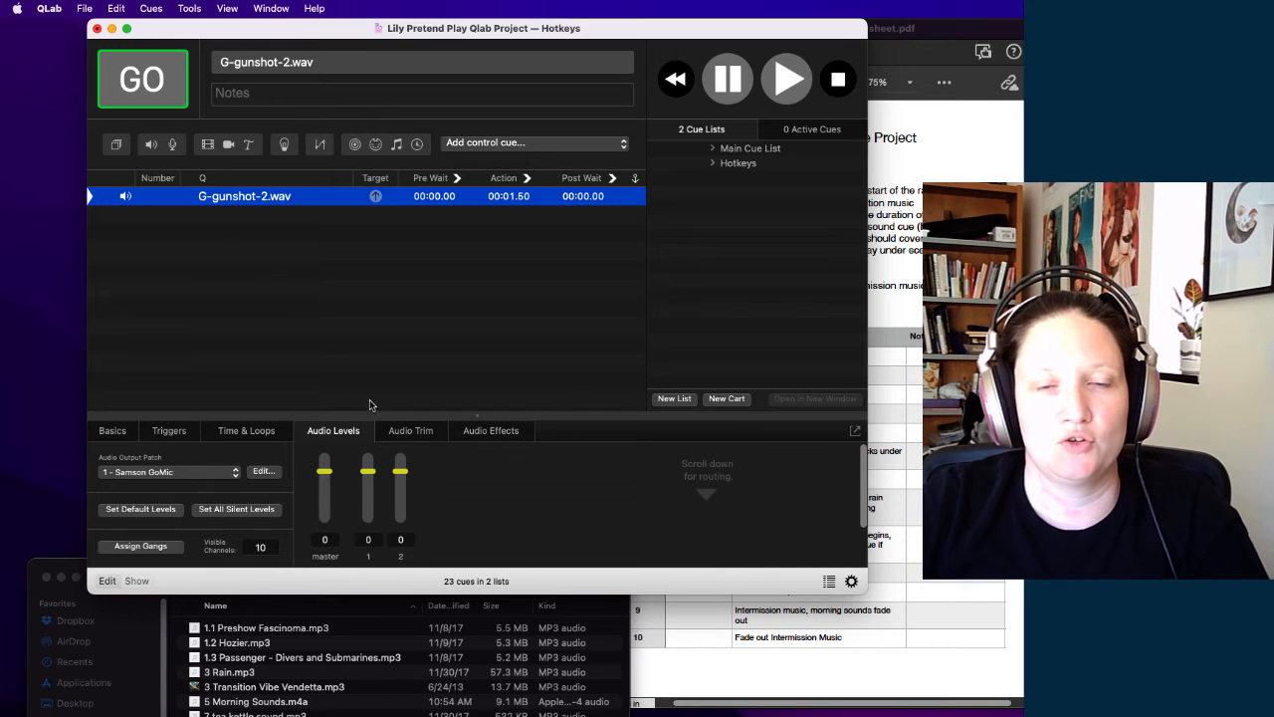
click(167, 432)
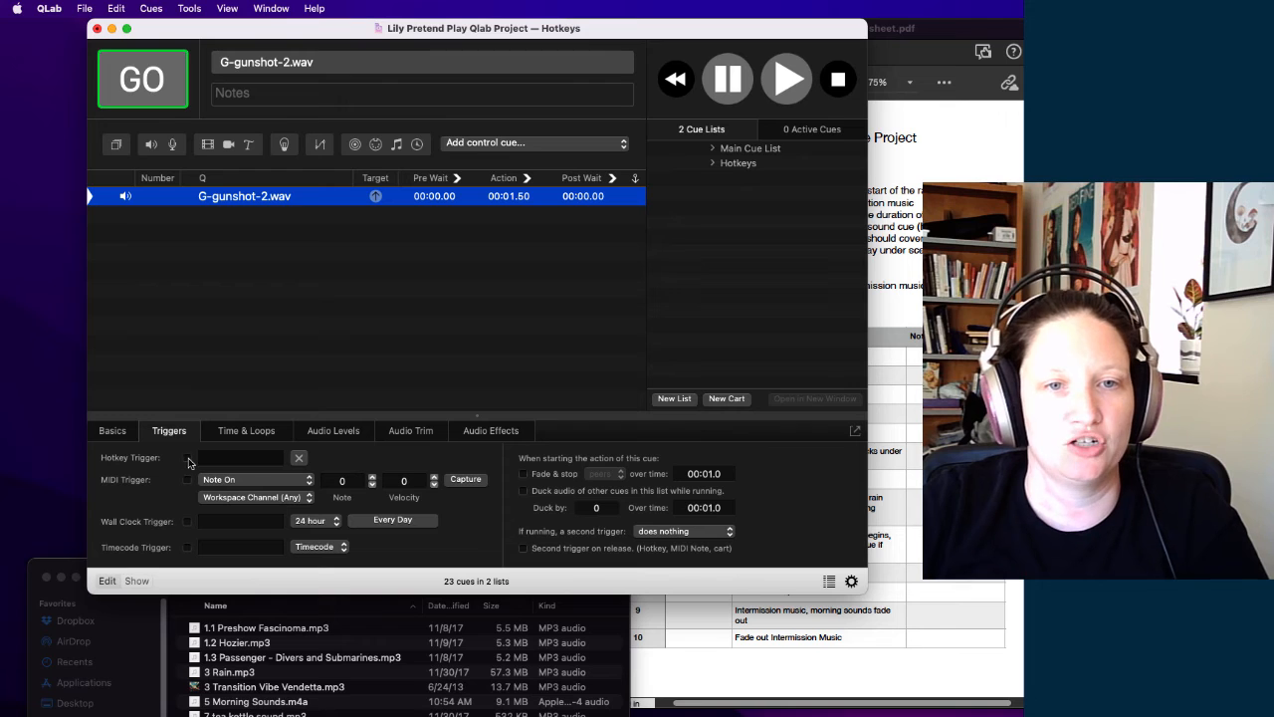
click(231, 457)
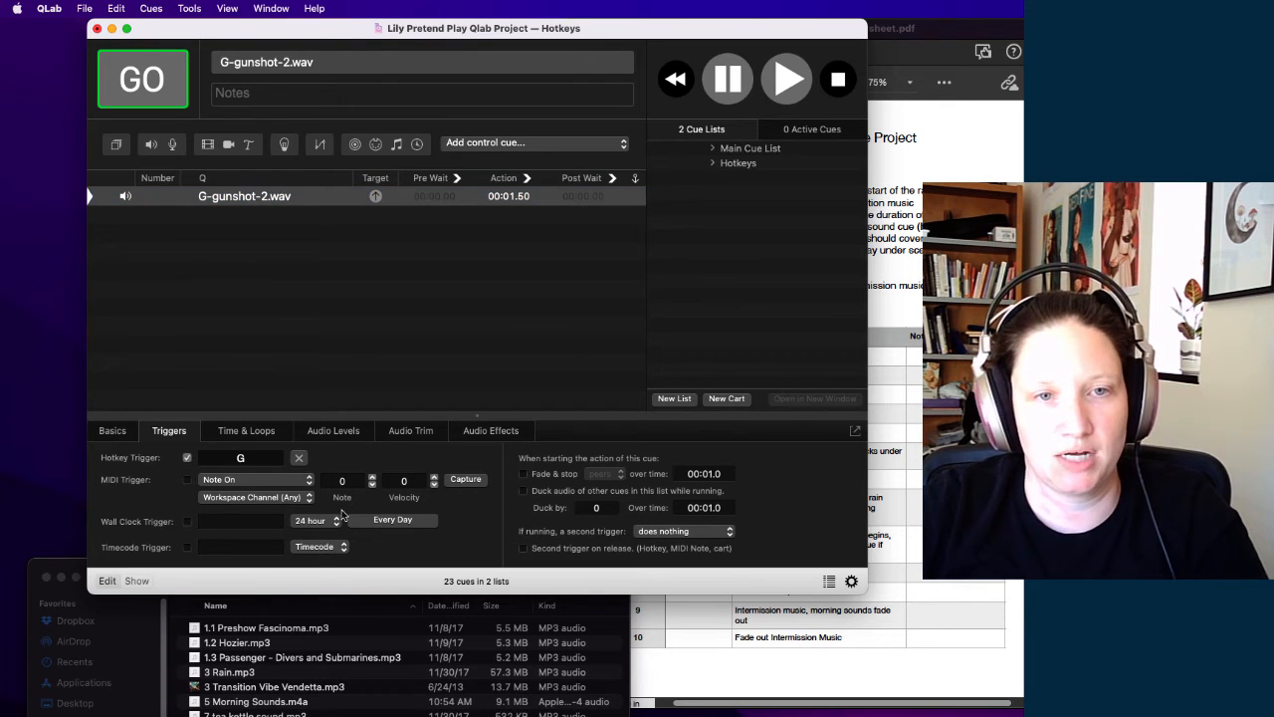
click(269, 361)
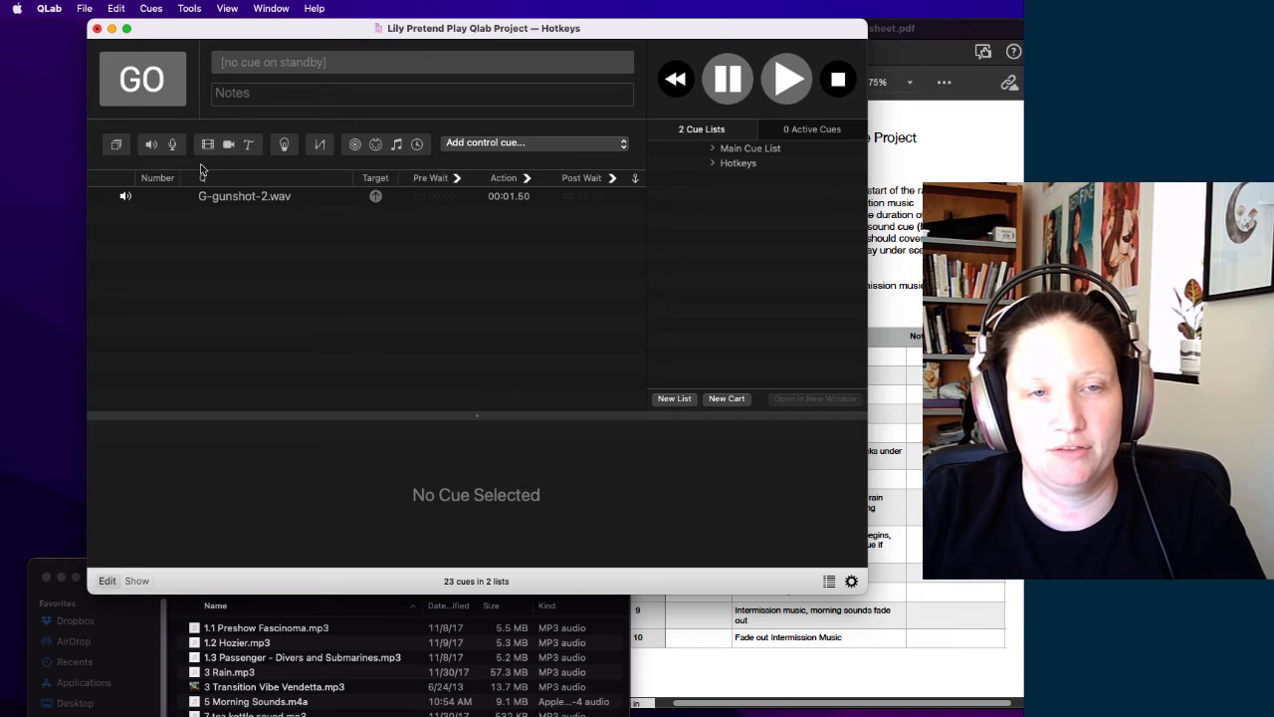
key(g)
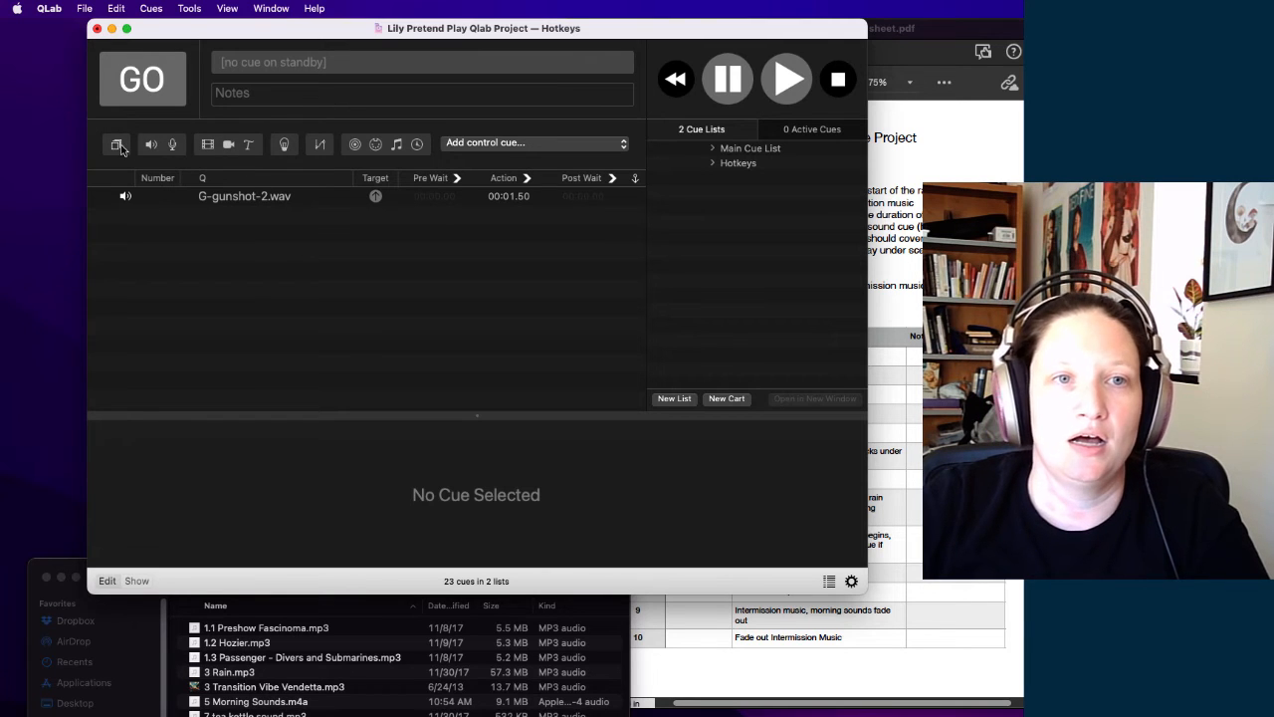
Step: Show the Main Cue List, consult the assignment sheet in Acrobat, and return to QLab to look through all the cues
click(728, 148)
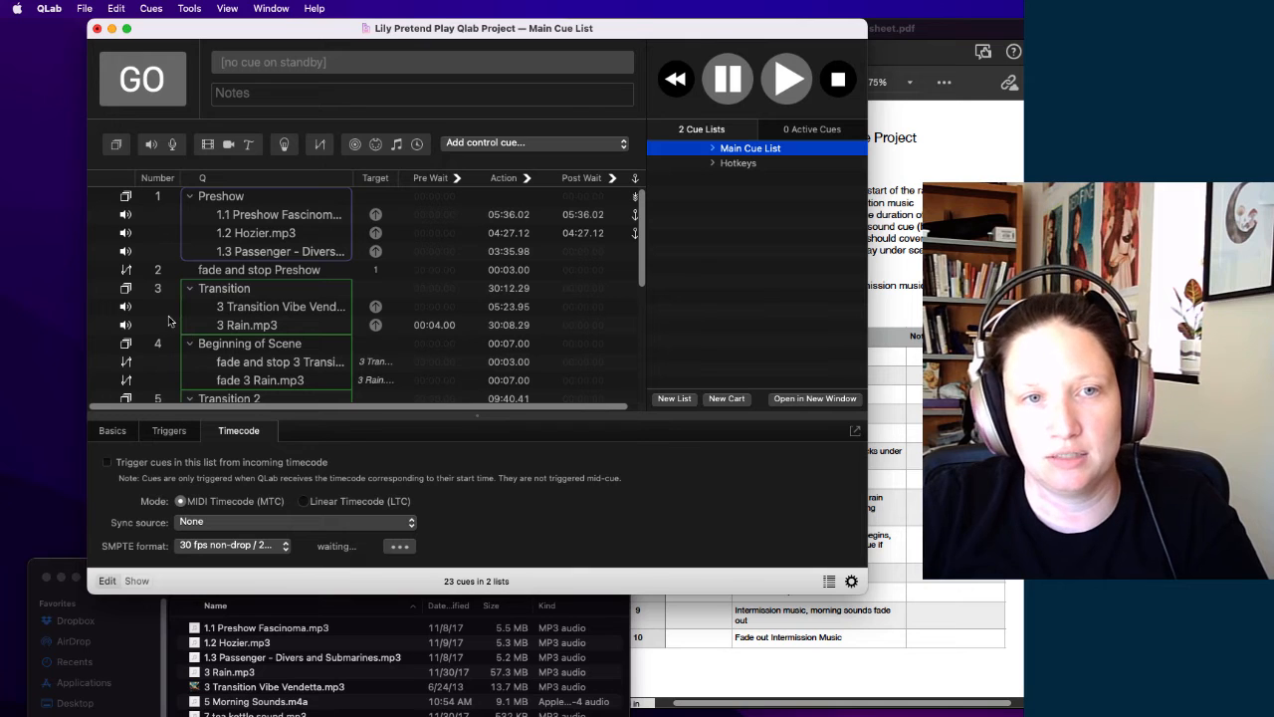
key(t)
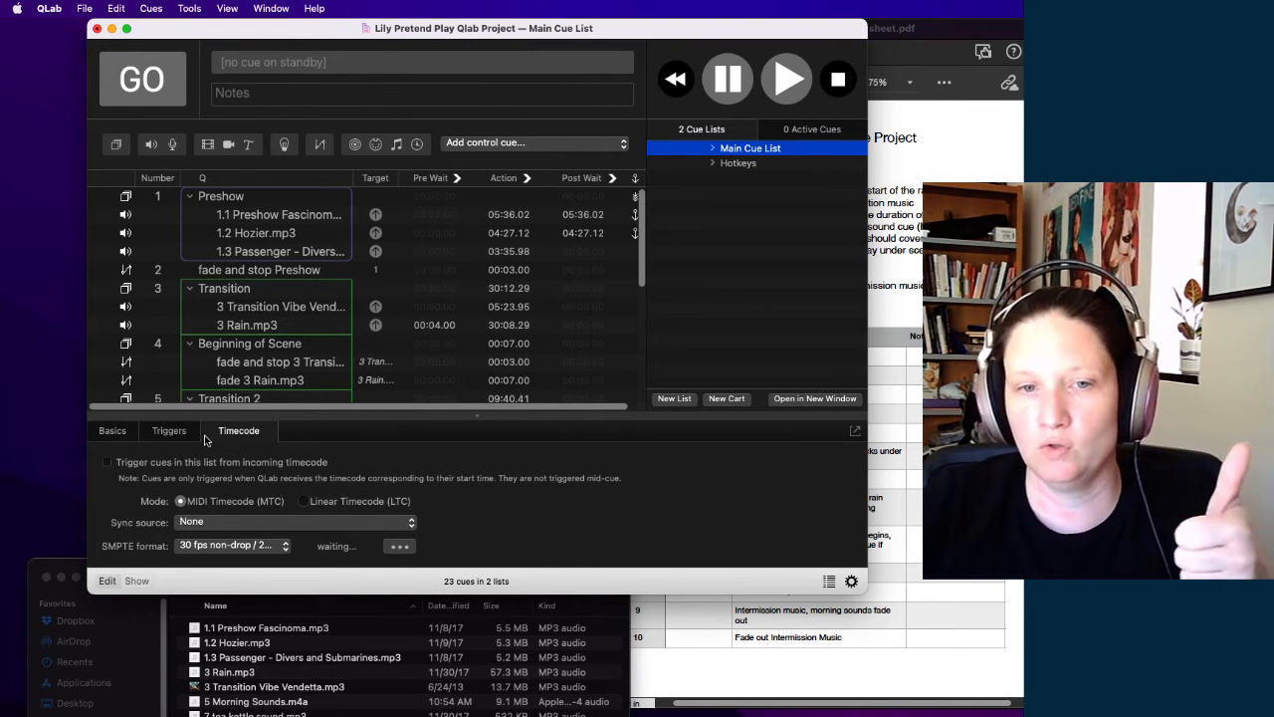
click(872, 282)
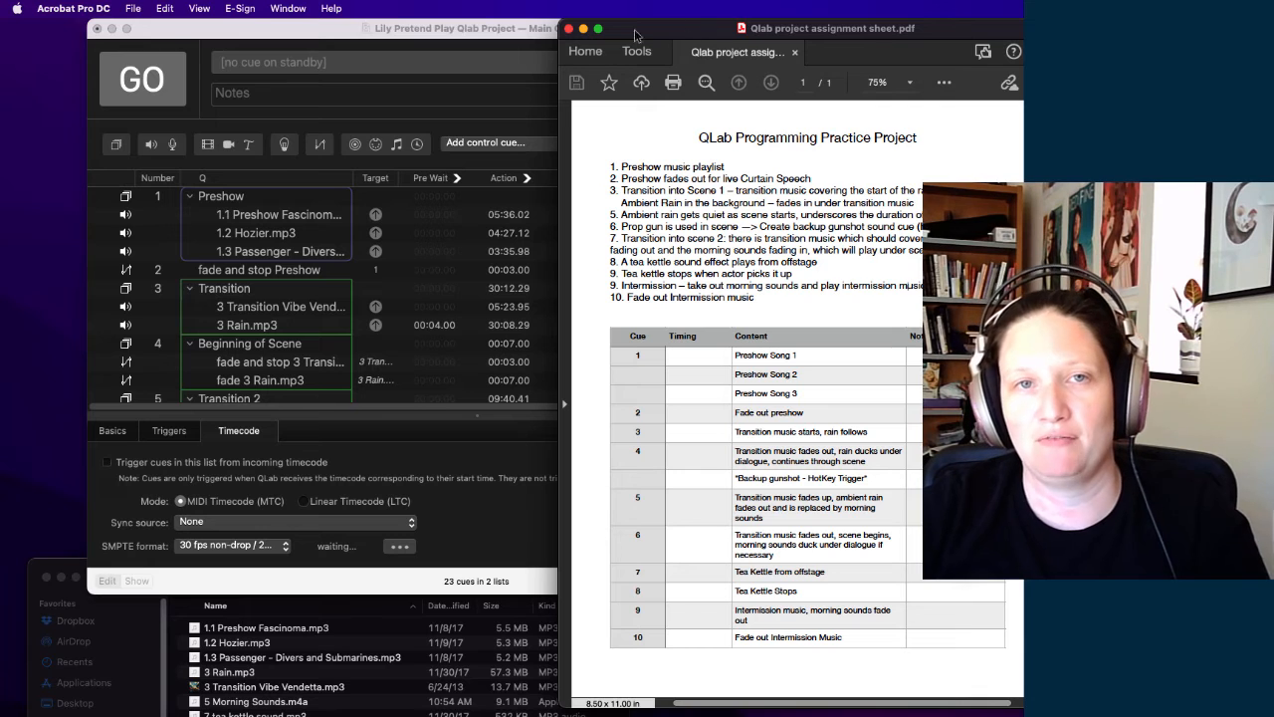
click(294, 55)
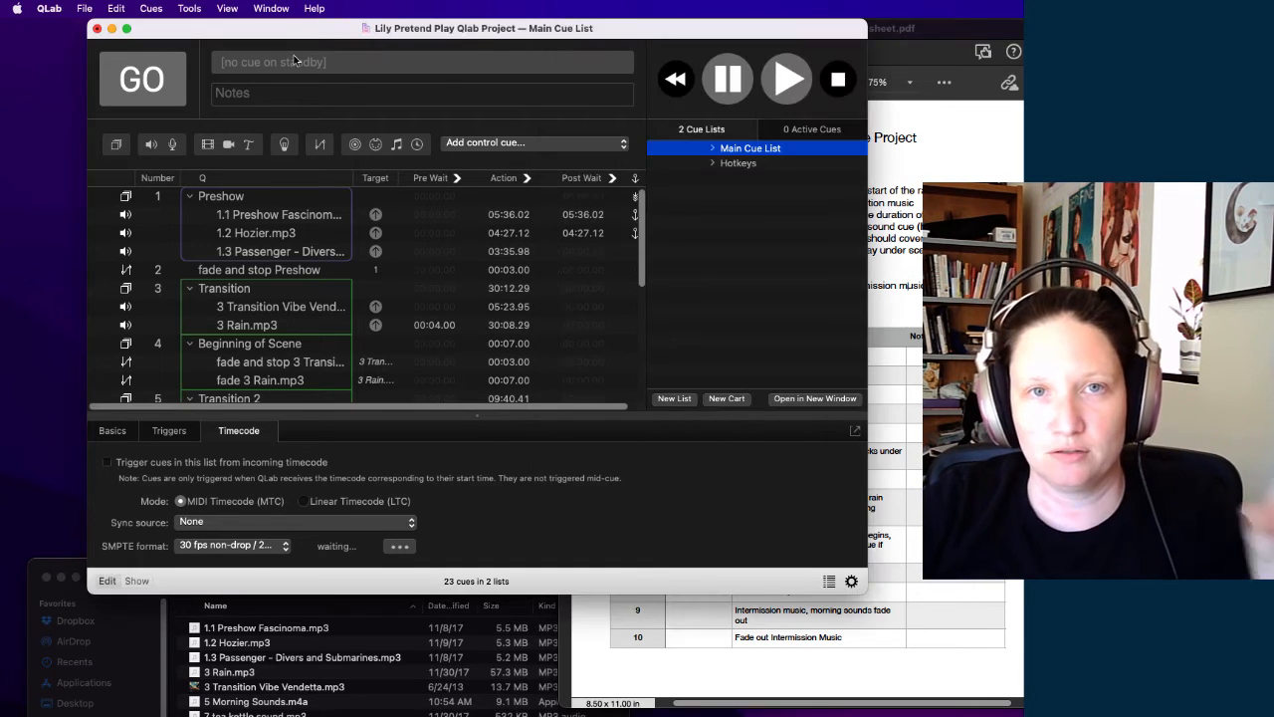
scroll(308, 298, down, 5)
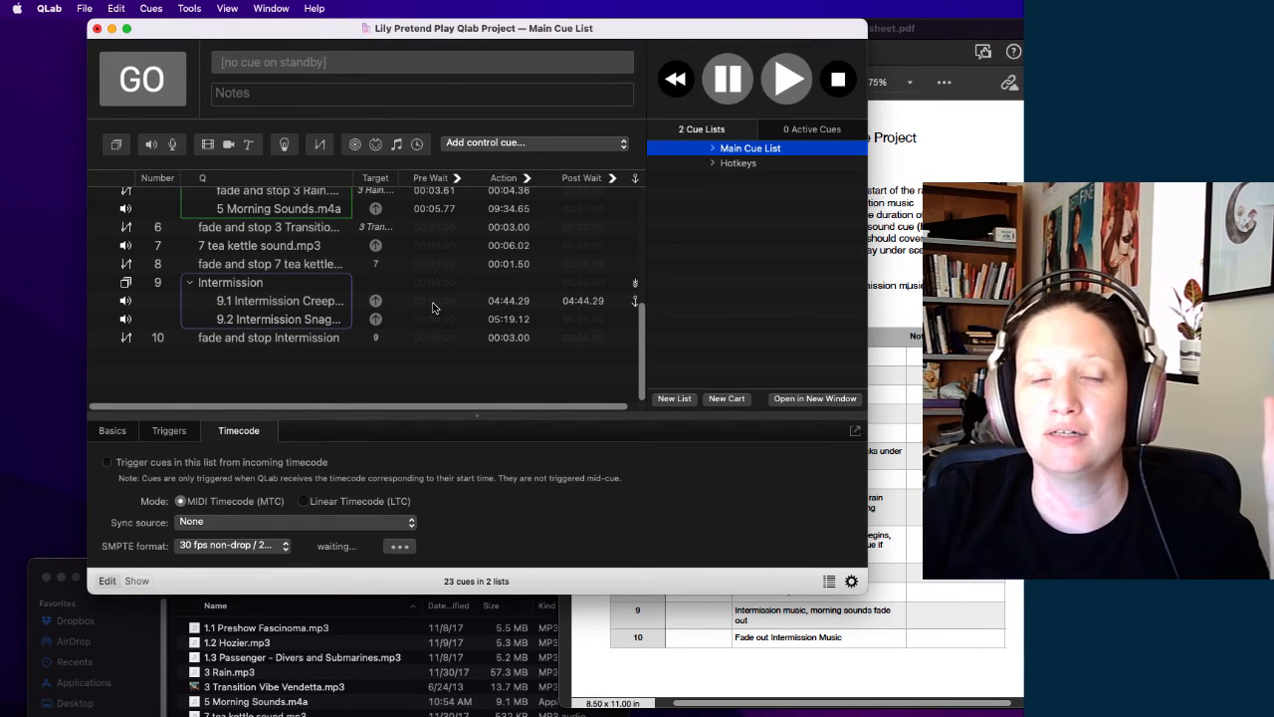
scroll(409, 307, up, 5)
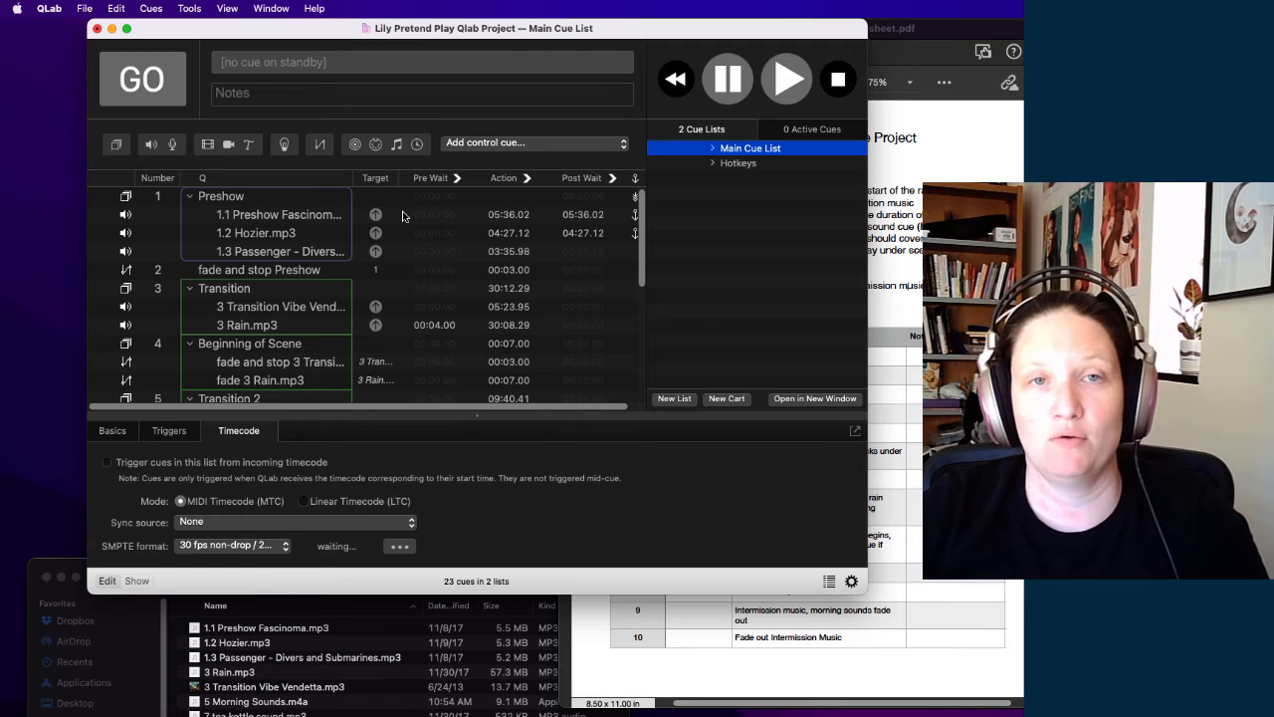
Step: Switch to Finder, go back to the Qlab Assignment folder and examine the saved workspace file next to its audio folder
click(60, 575)
drag(59, 575, 96, 216)
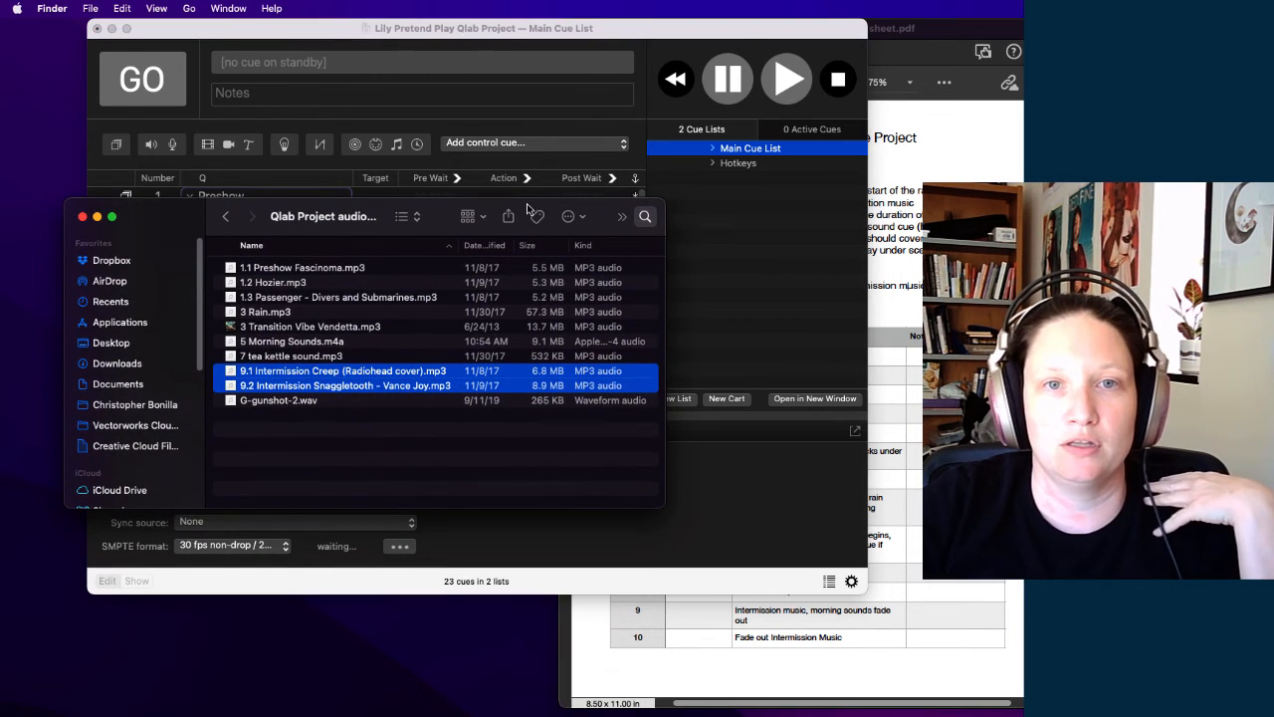
click(407, 217)
click(424, 220)
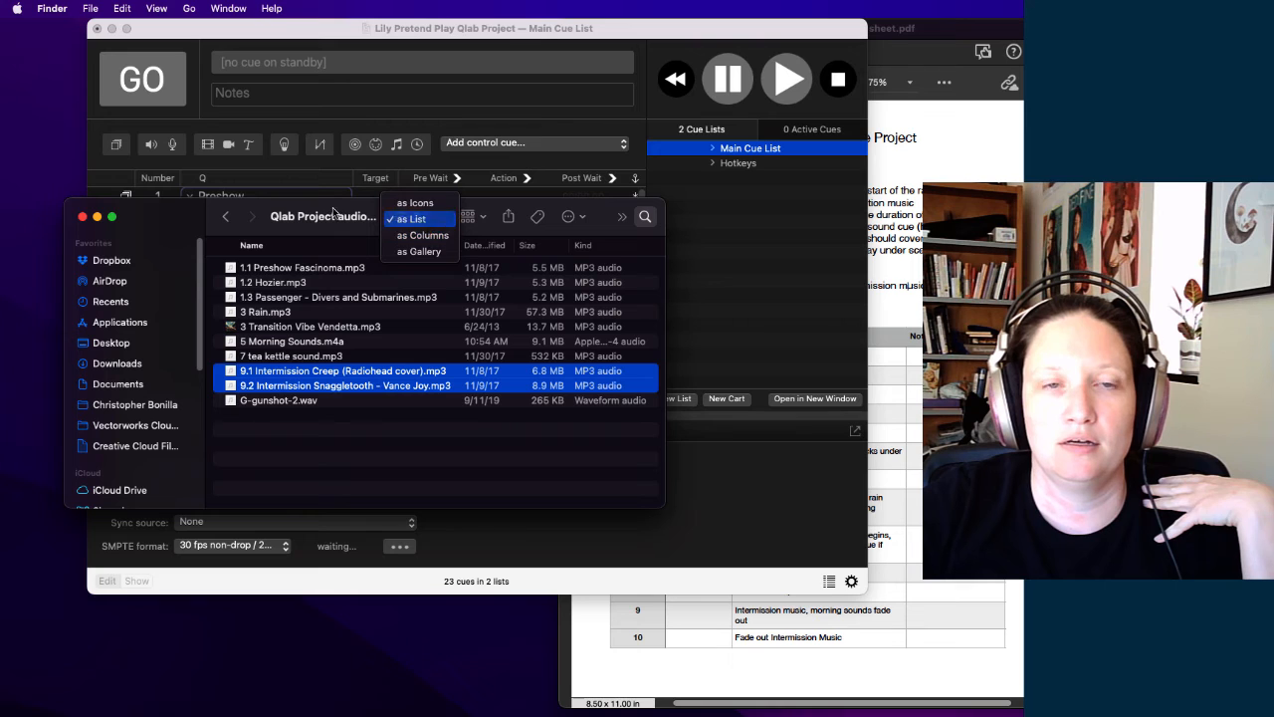
click(233, 218)
click(315, 284)
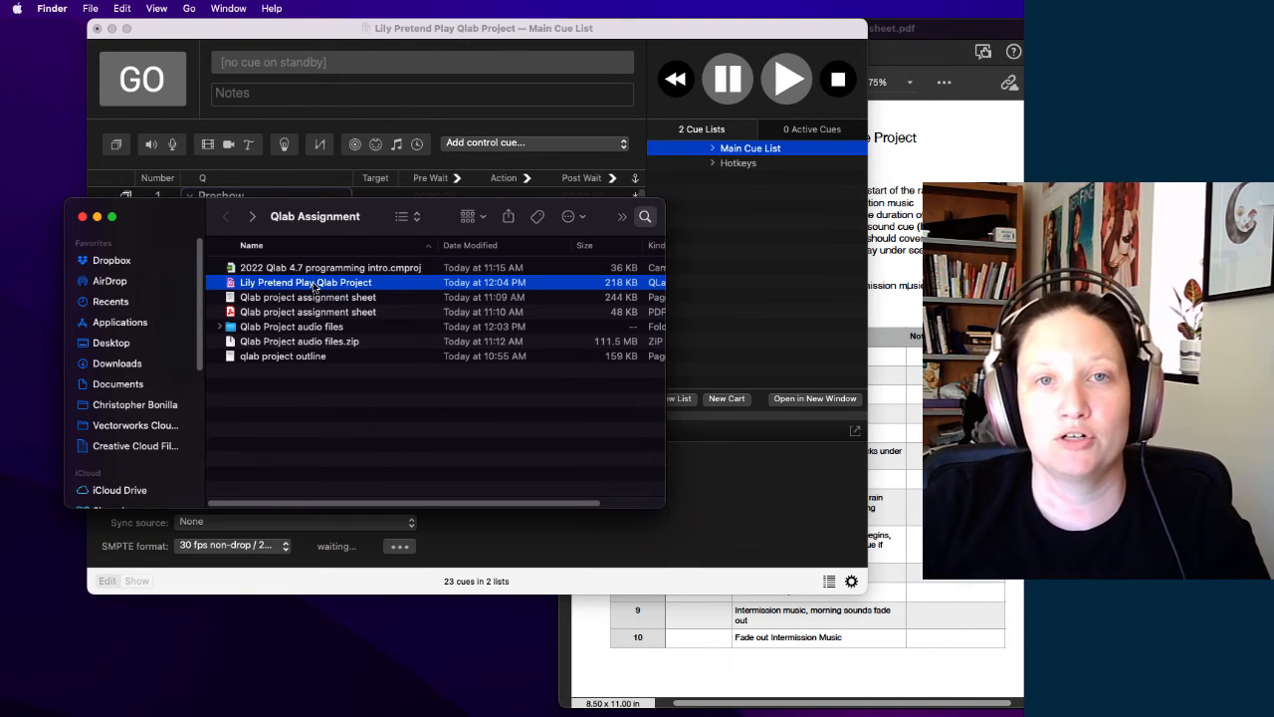
click(336, 407)
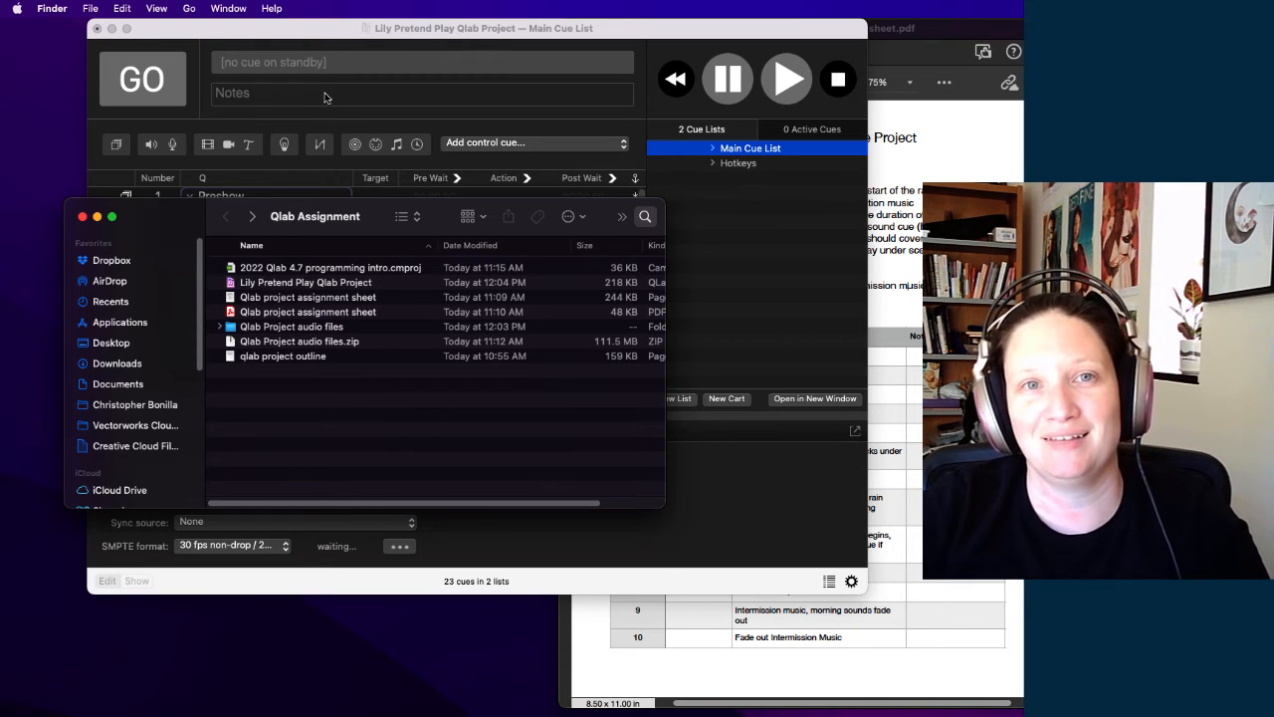
Step: Return to QLab and bundle the workspace into the Qlab Assignment folder under the suggested project name
click(310, 31)
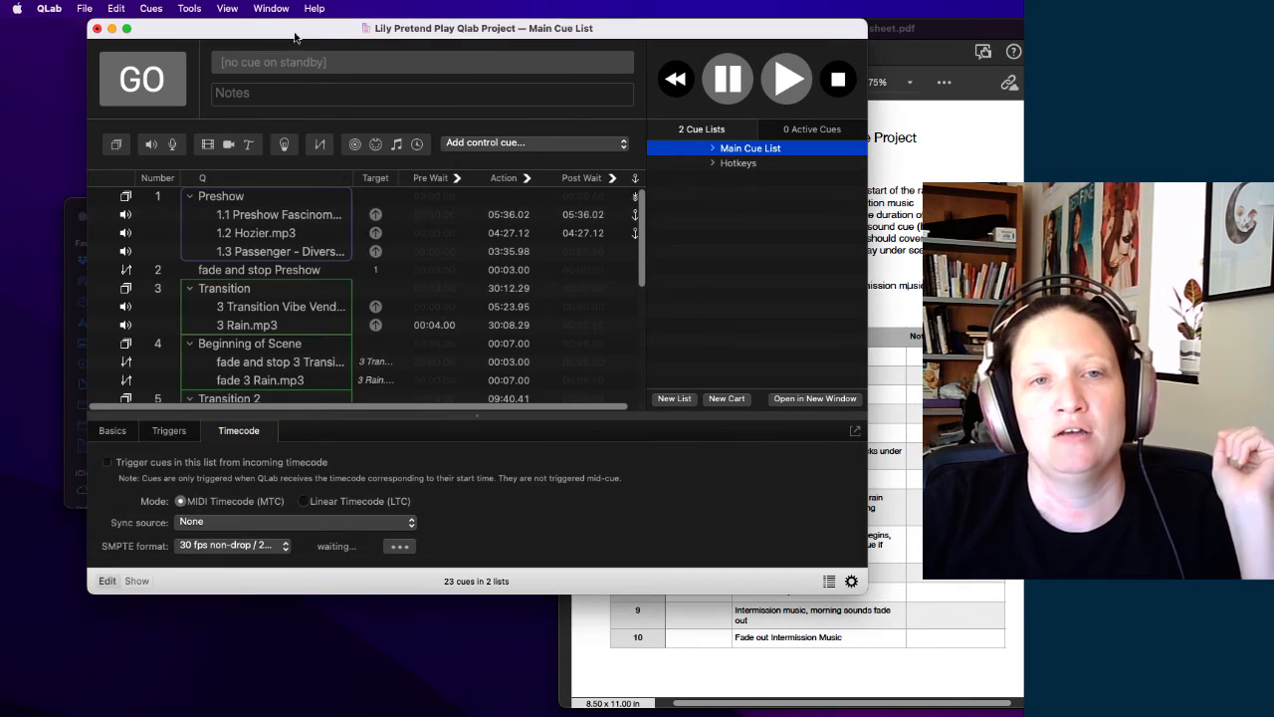
click(88, 8)
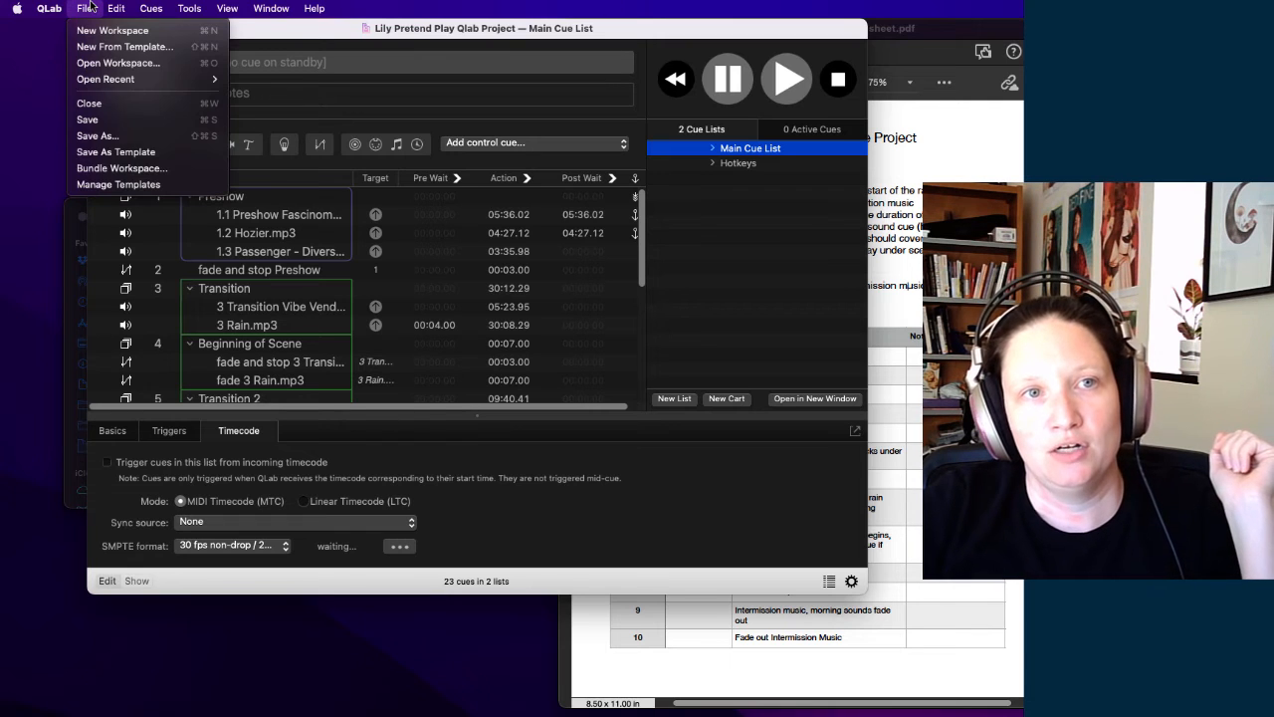
click(149, 174)
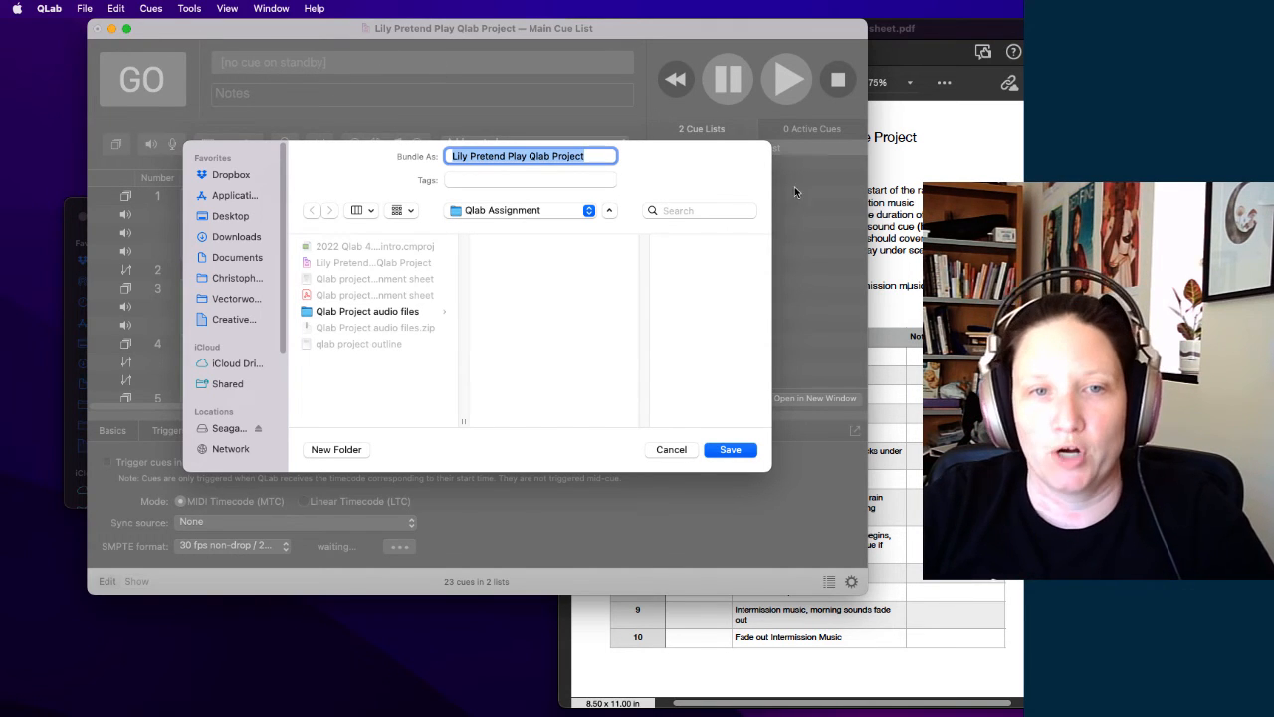
click(733, 449)
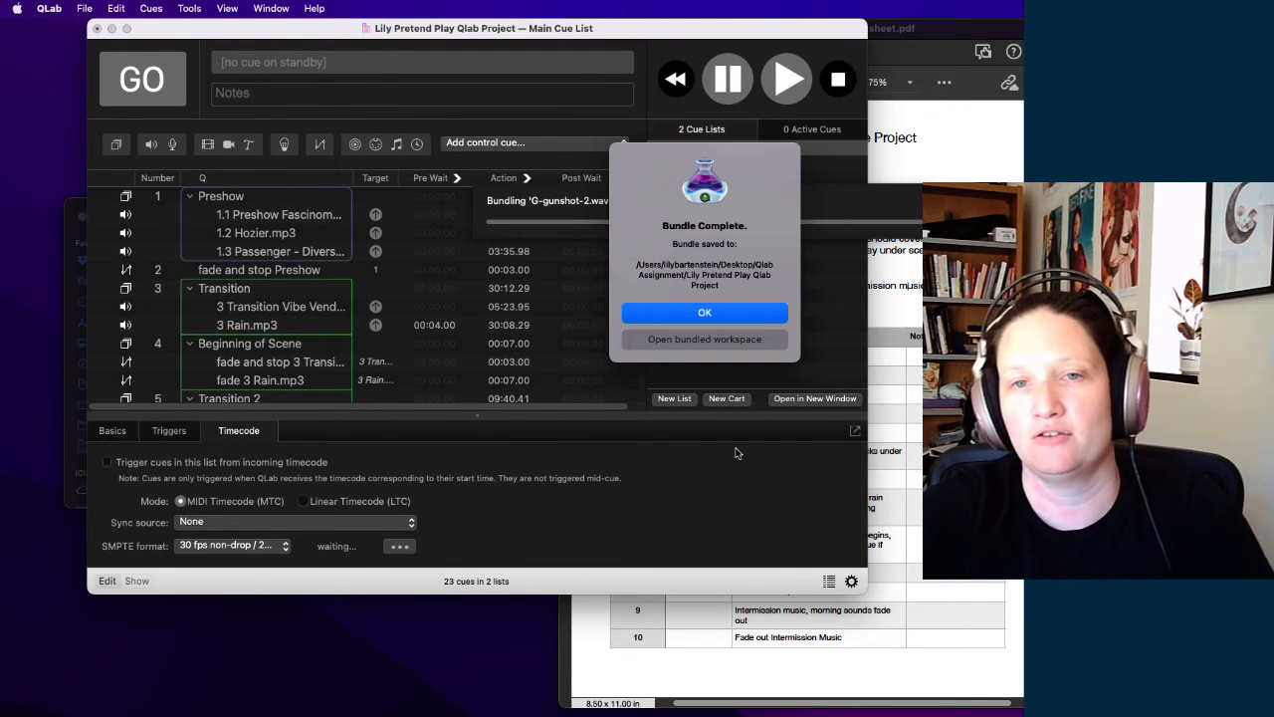
click(716, 314)
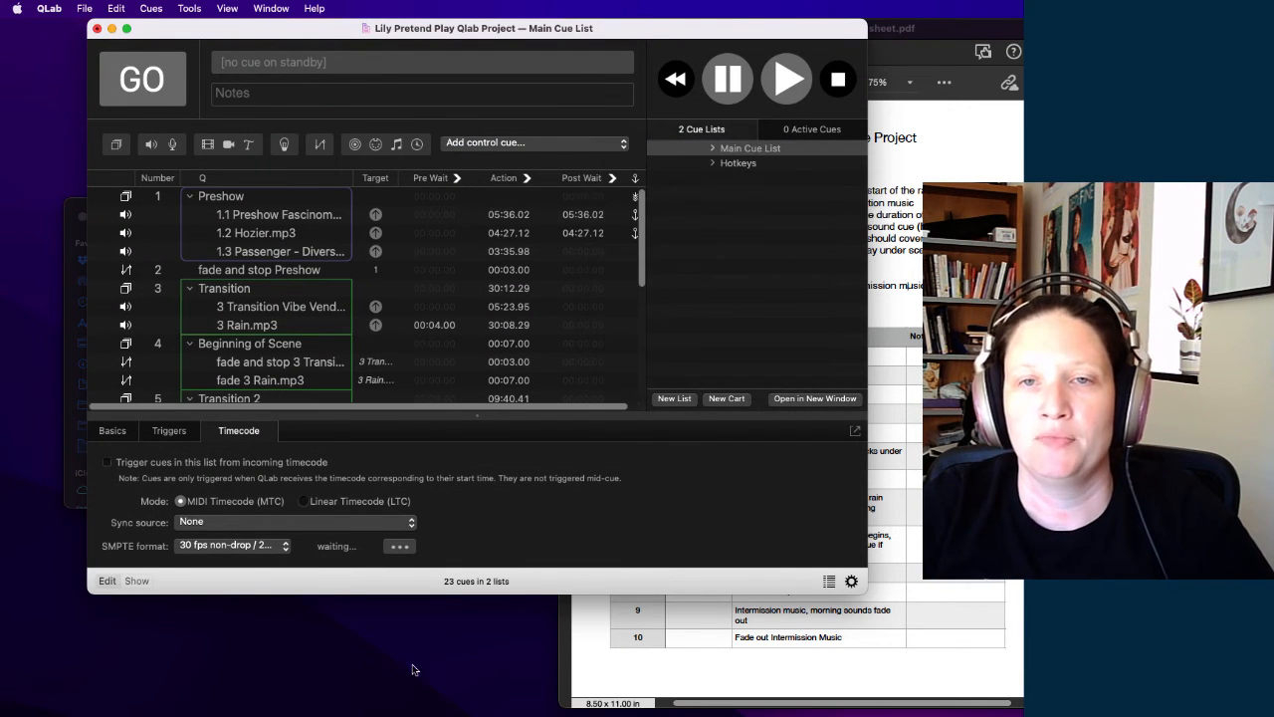
Step: Switch to Finder and inspect the new bundle folder's audio files and workspace file, collapsing the folder again
drag(214, 27, 400, 87)
click(177, 219)
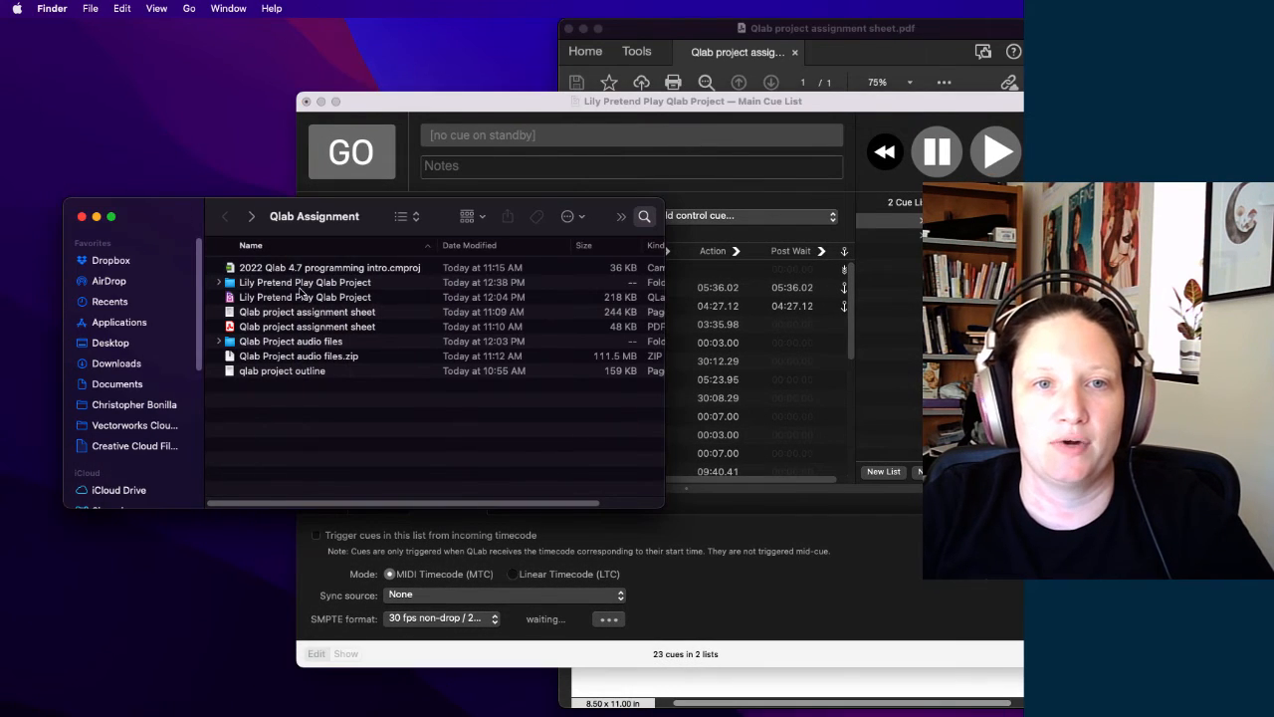
click(299, 285)
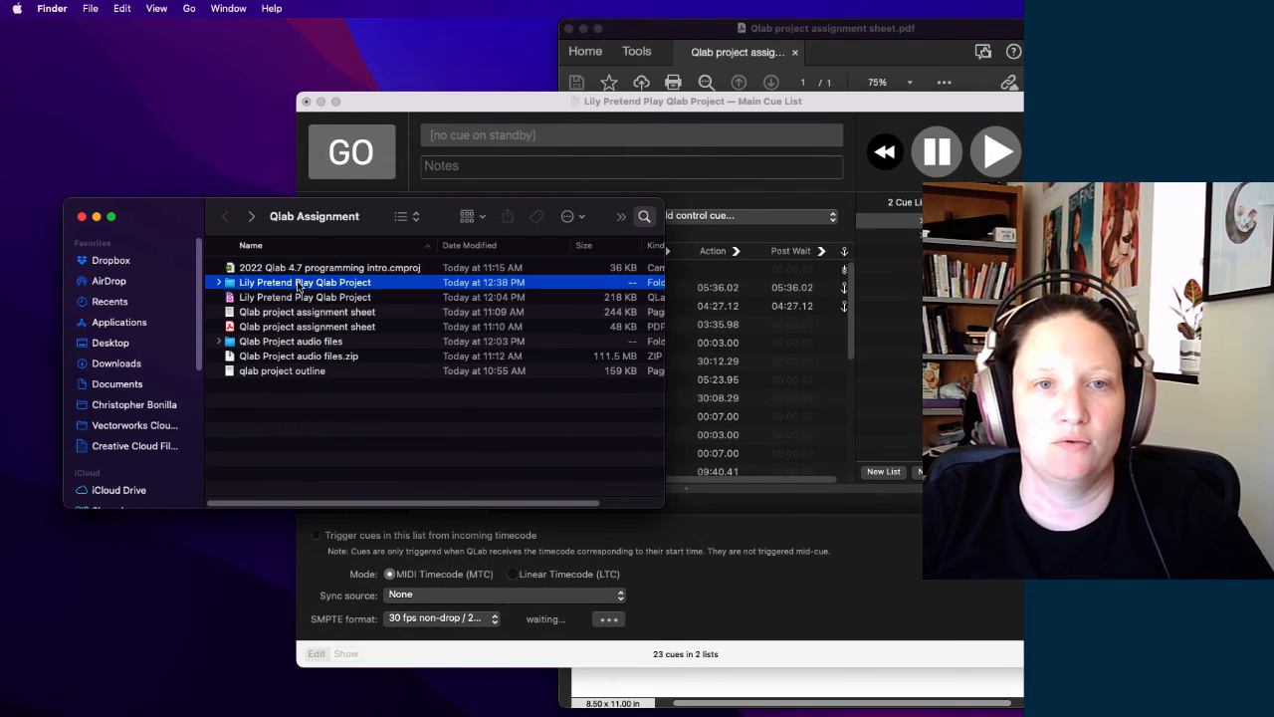
click(219, 283)
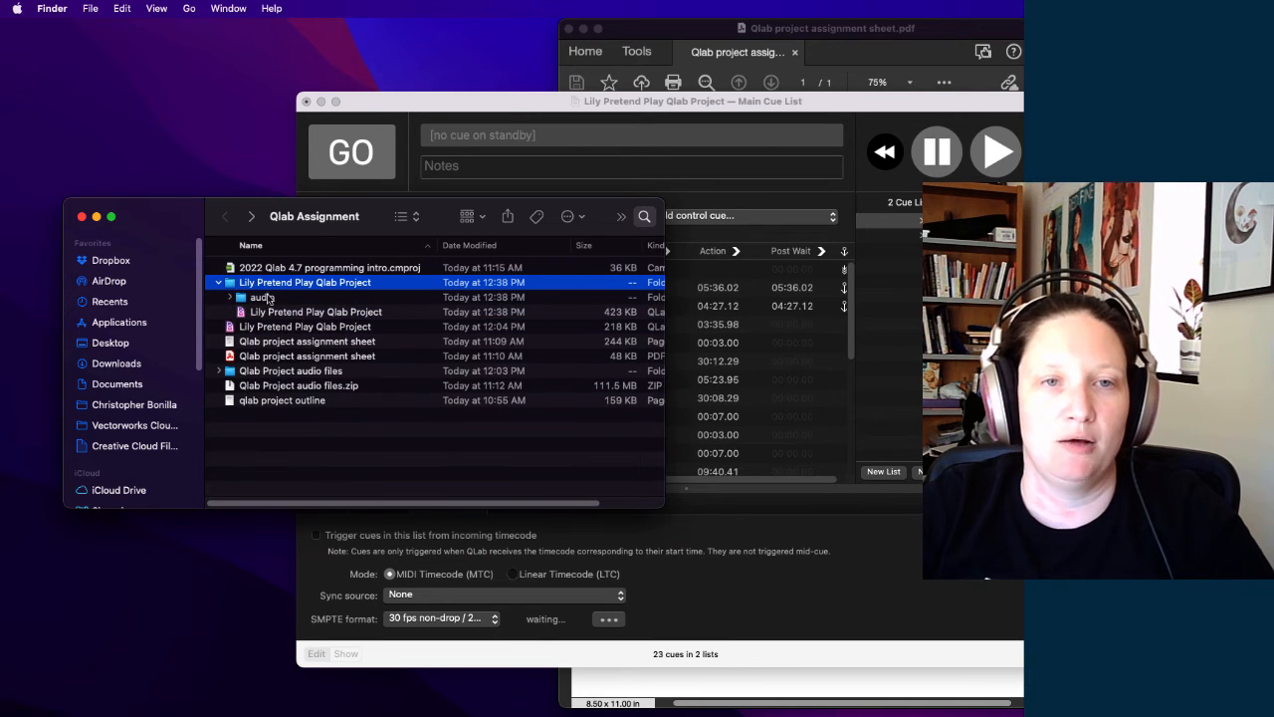
click(230, 298)
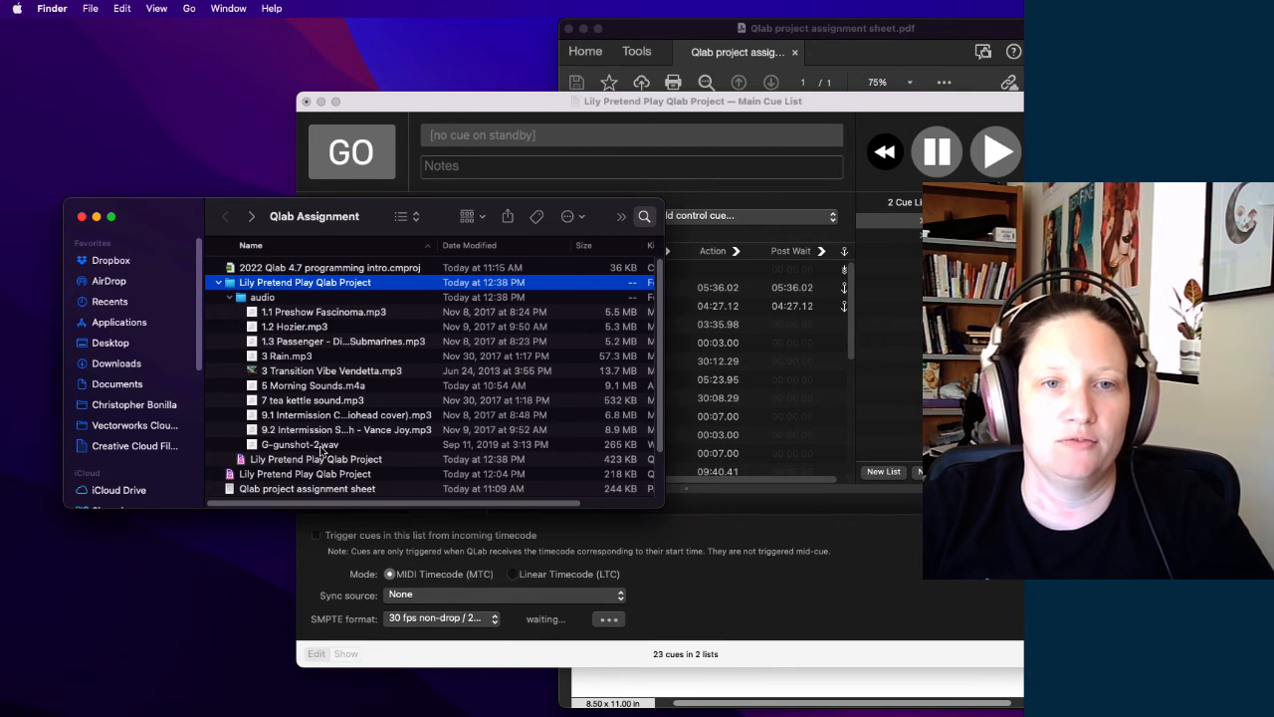
click(229, 298)
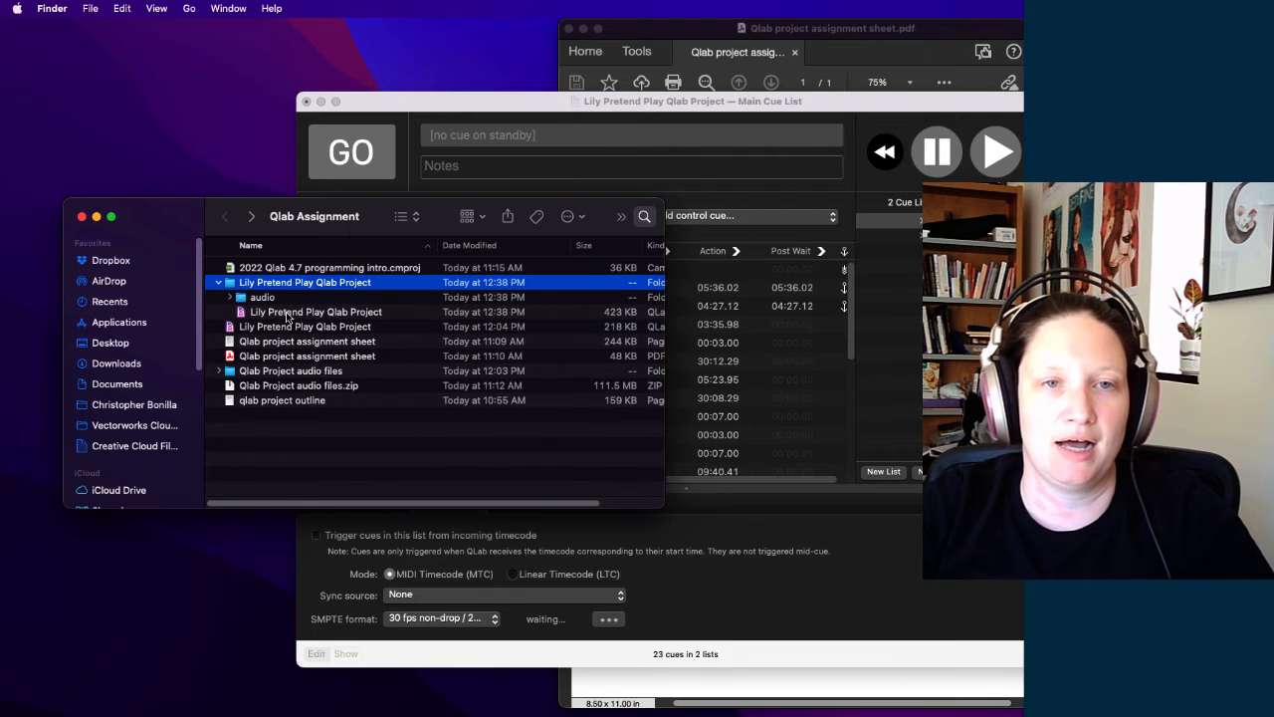
click(288, 315)
click(255, 285)
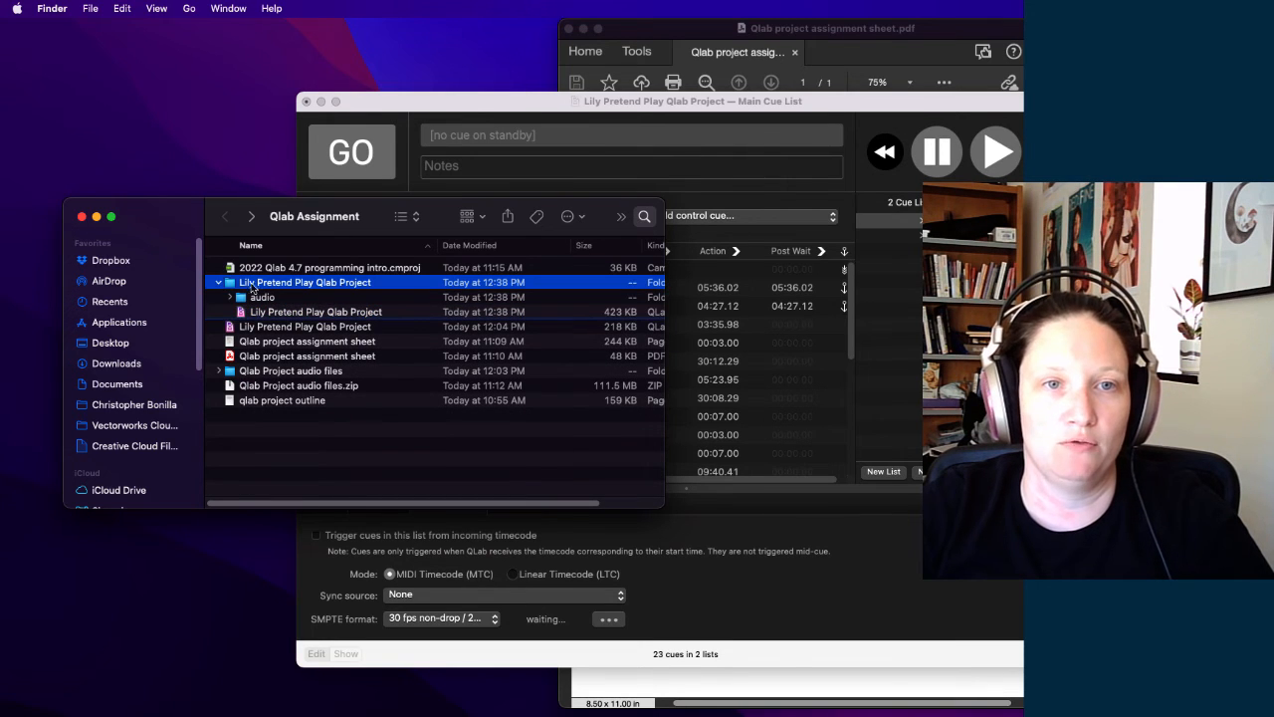
click(219, 283)
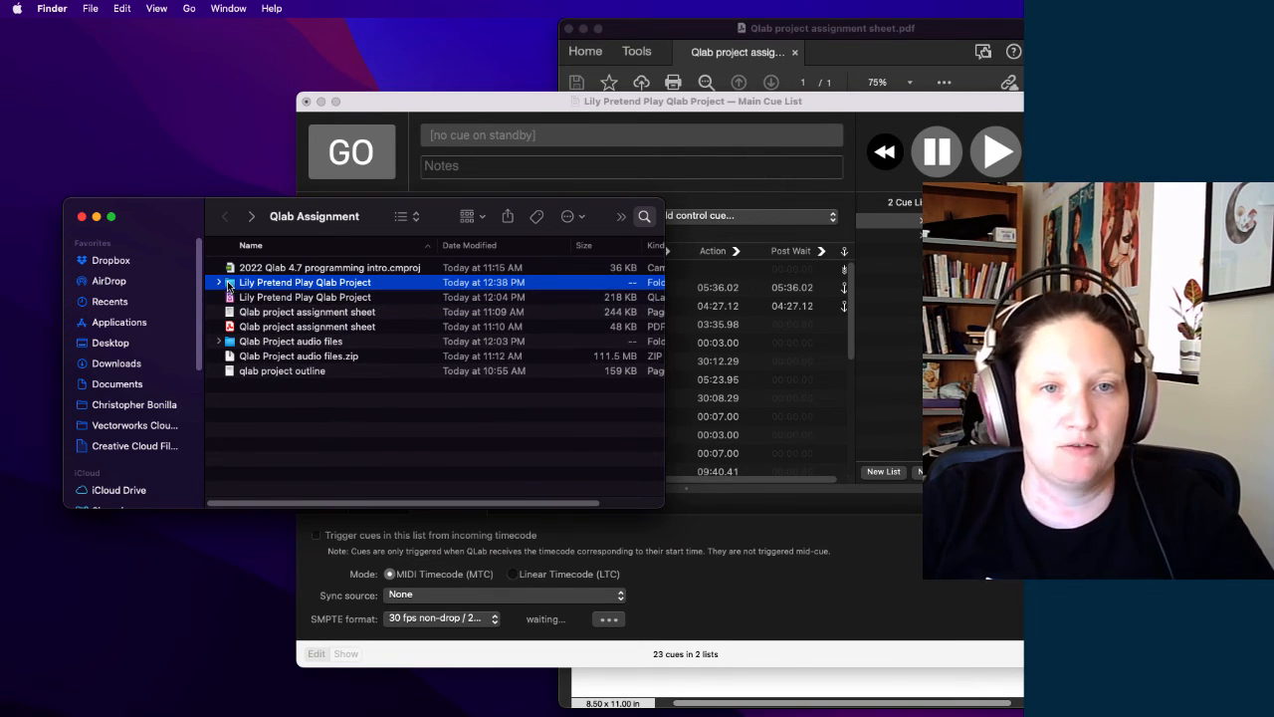
Step: Compress the bundled project folder into a zip archive and return to QLab
right_click(228, 286)
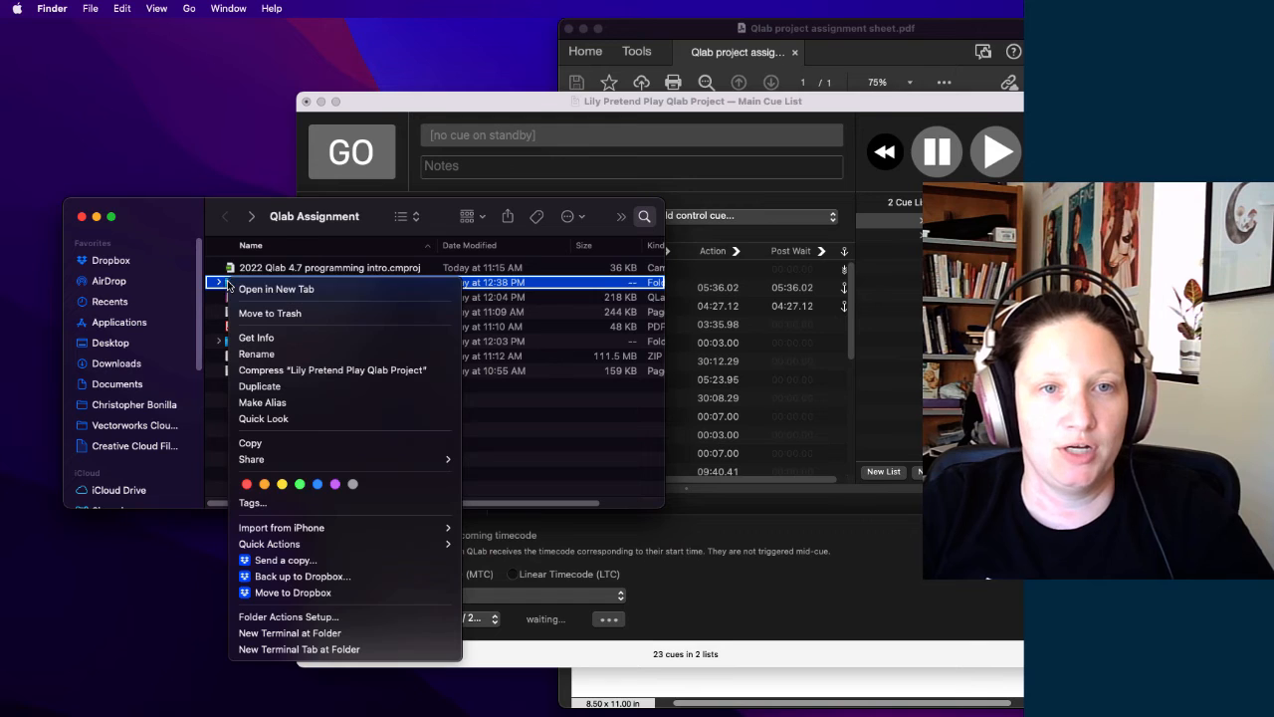
click(282, 371)
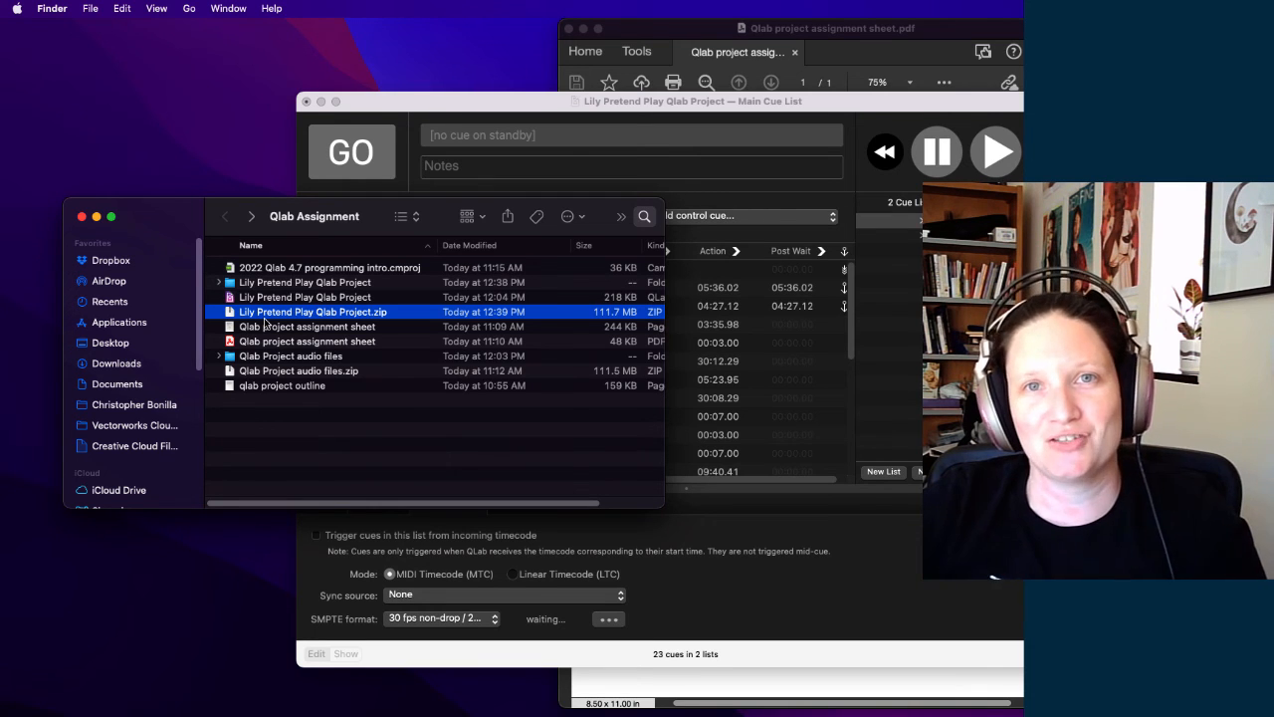
drag(496, 111, 318, 81)
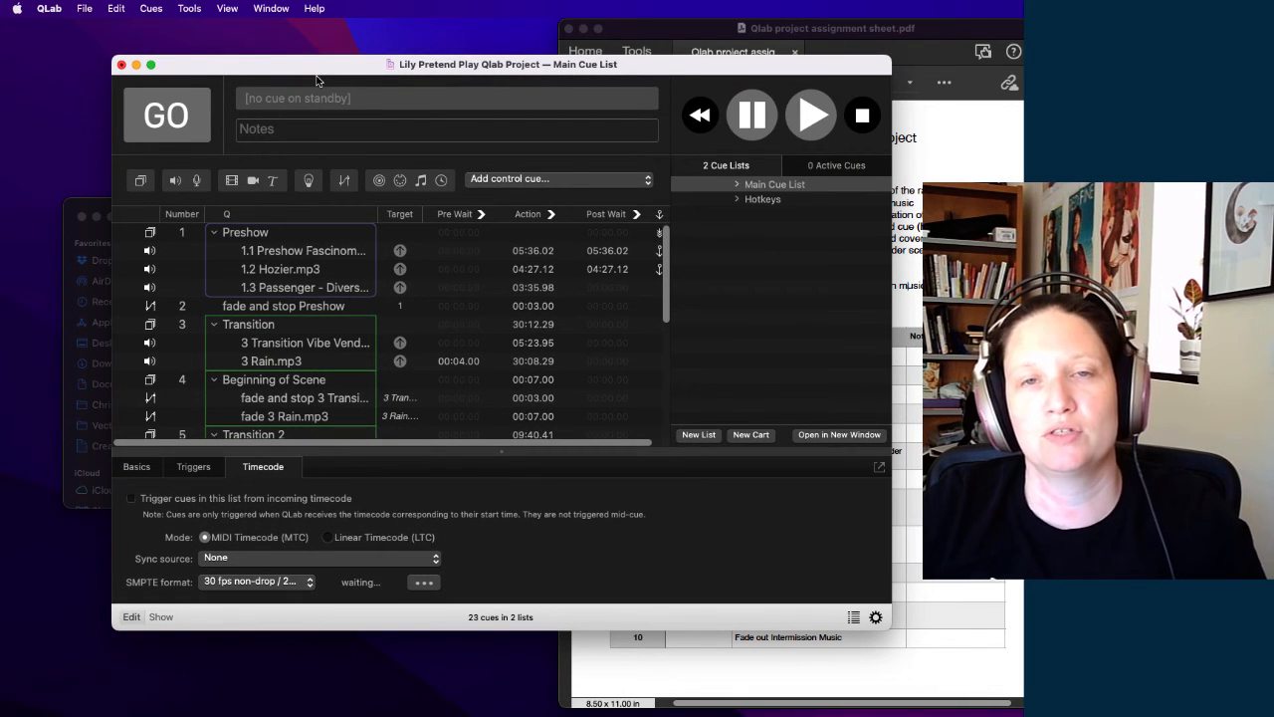